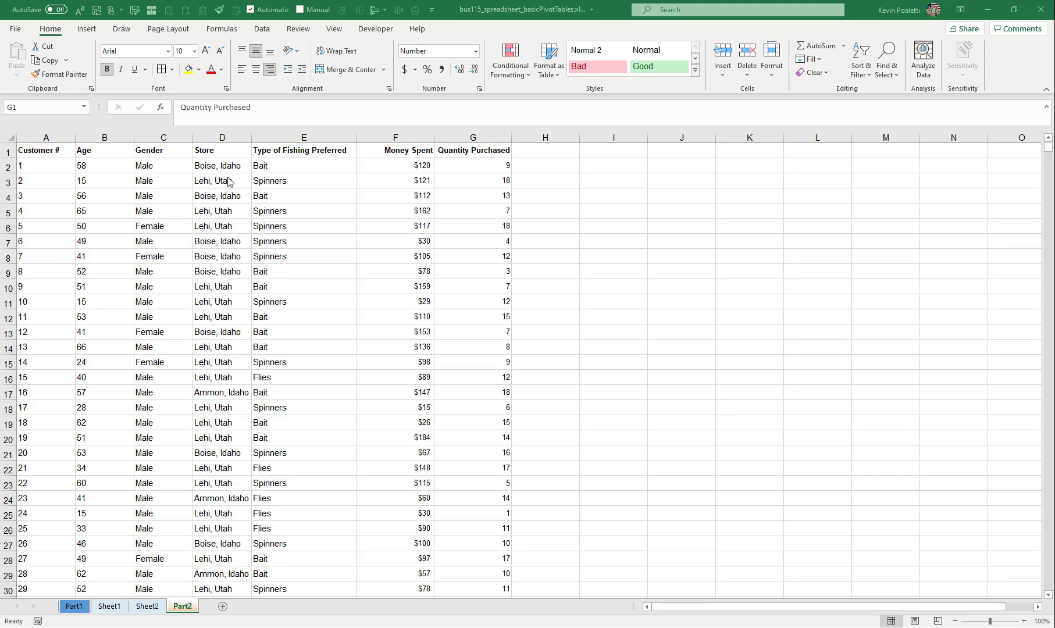
- Select the whole customer data range A1:G1501 on the Part2 sheet and name it data2
left_click(63, 150)
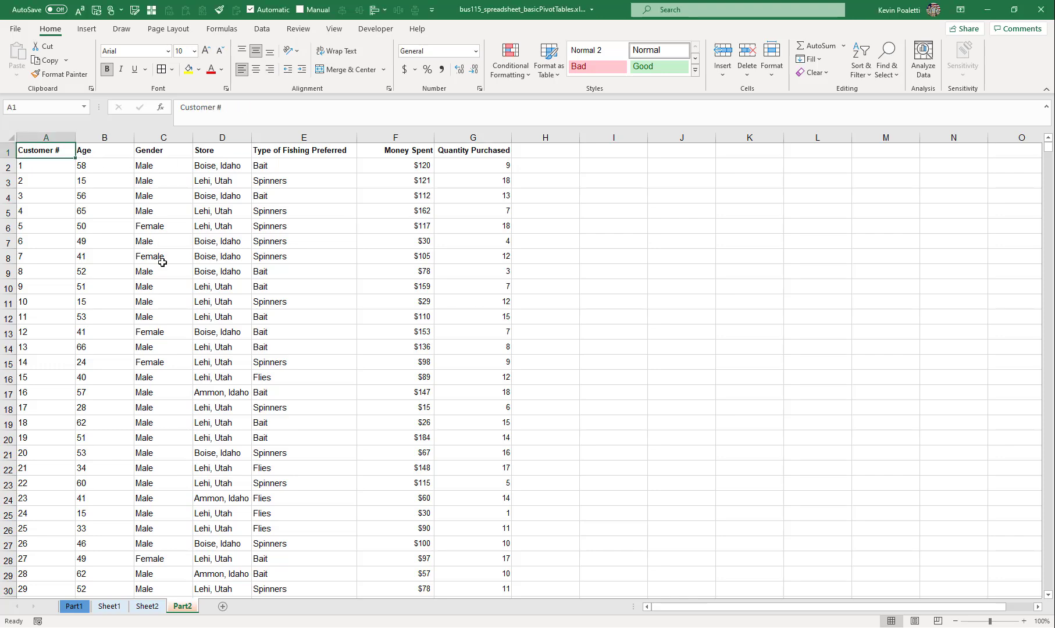
key("ctrl+shift+Right")
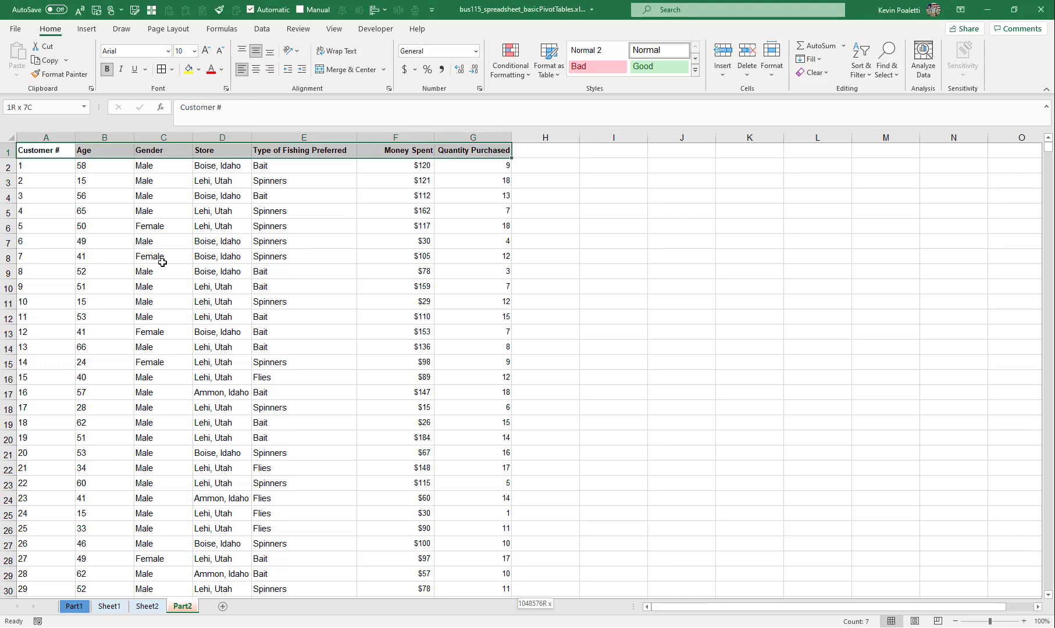
key("ctrl+shift+Down")
left_click(24, 106)
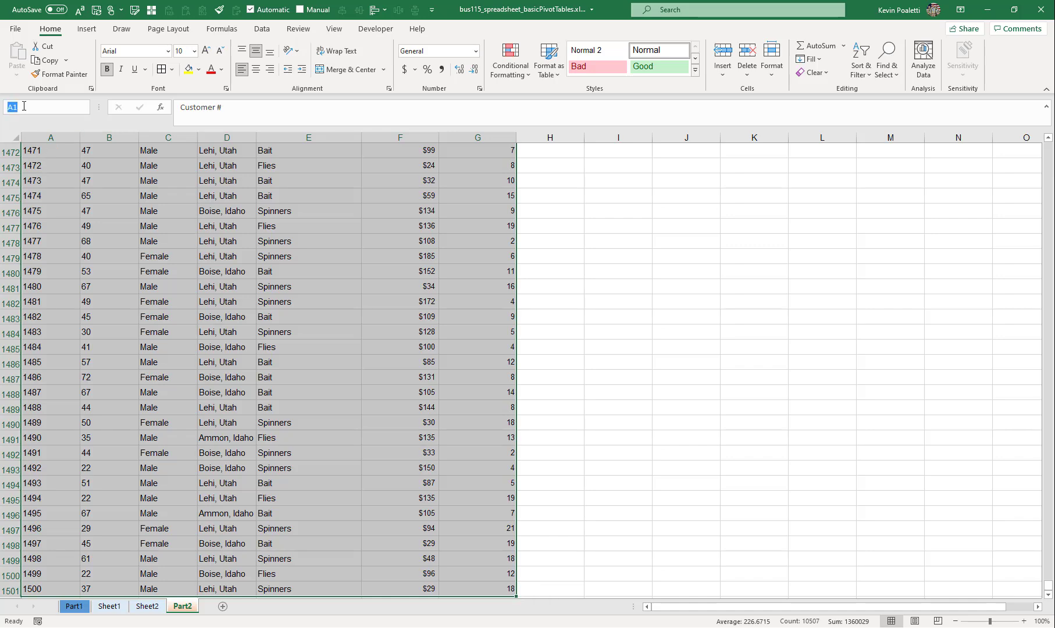
type("b")
key("Return")
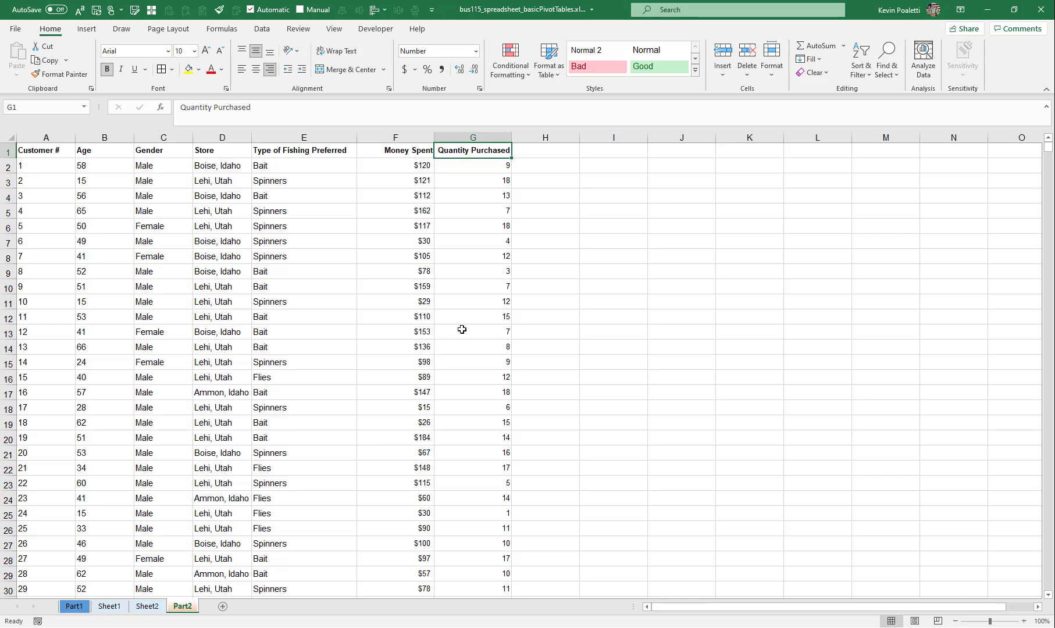
- Add a new worksheet and create a PivotTable from data2 on it at cell C3
scroll(384, 306, "down", 3)
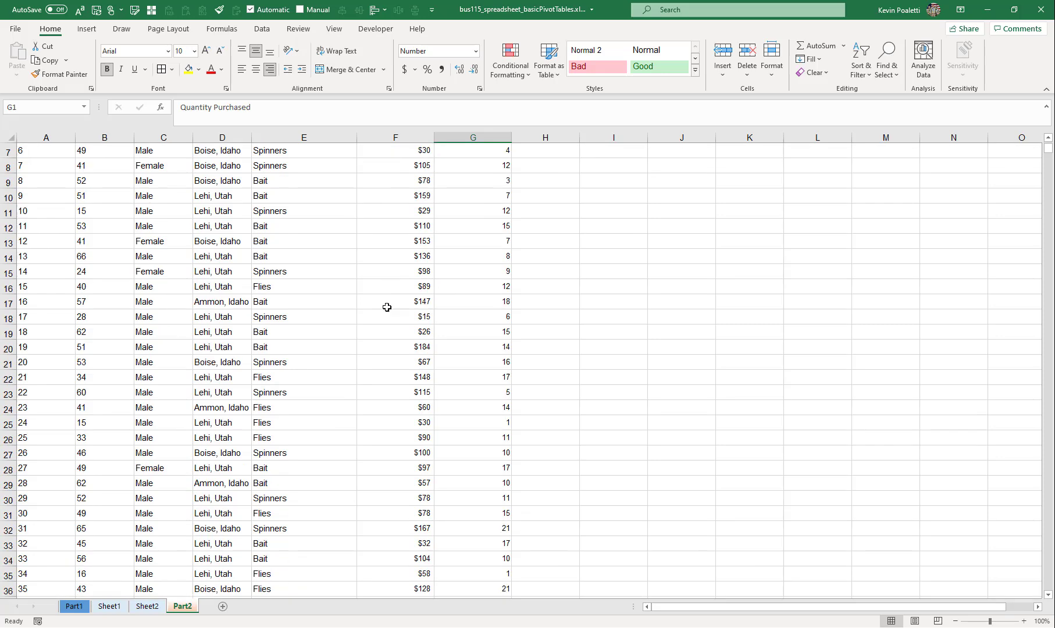
scroll(411, 311, "up", 3)
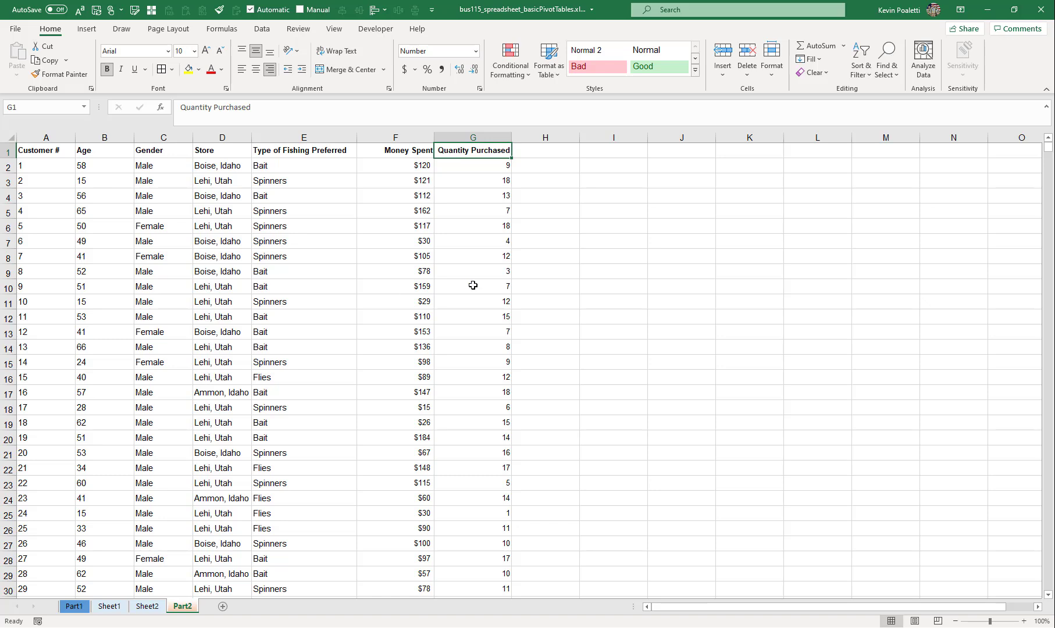
left_click(222, 606)
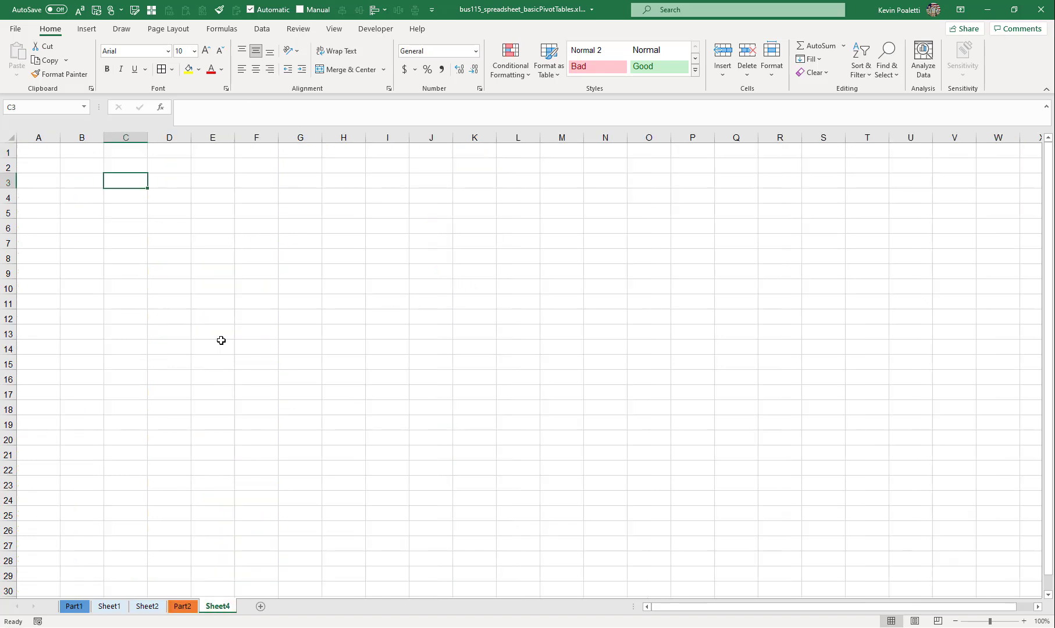
left_click(86, 28)
left_click(21, 55)
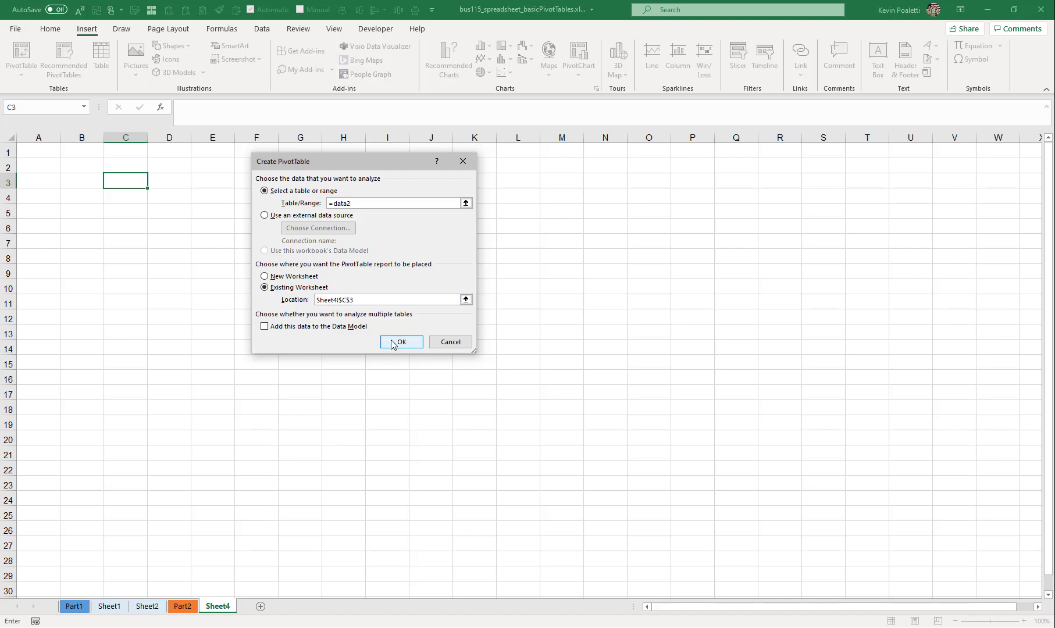
left_click(416, 343)
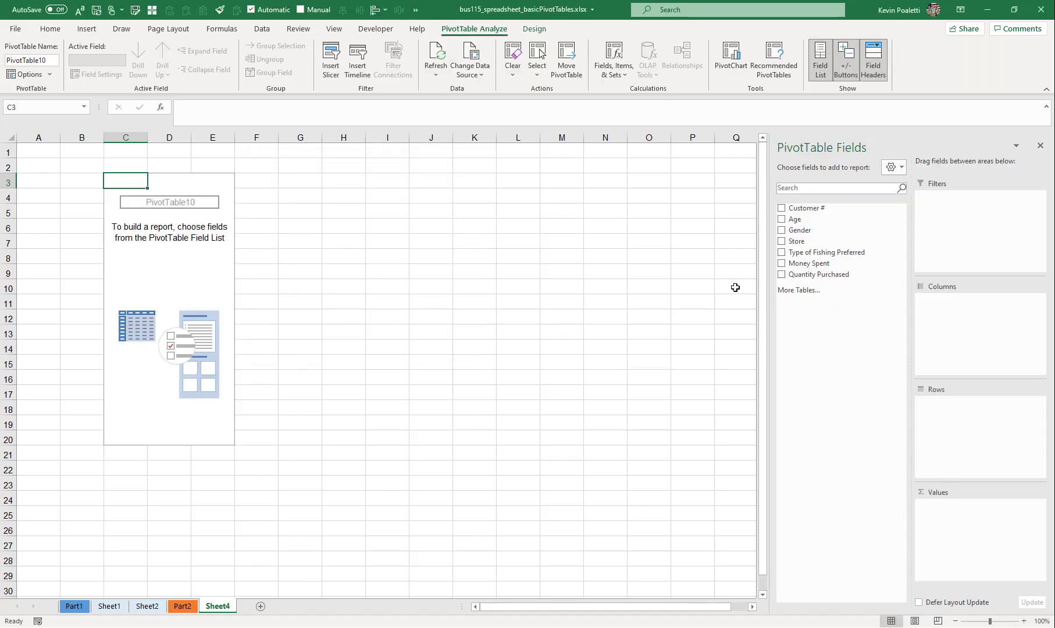
- Widen the field list and set Type of Fishing Preferred as the PivotTable's columns and Store as its rows
left_click_drag(772, 266, 706, 265)
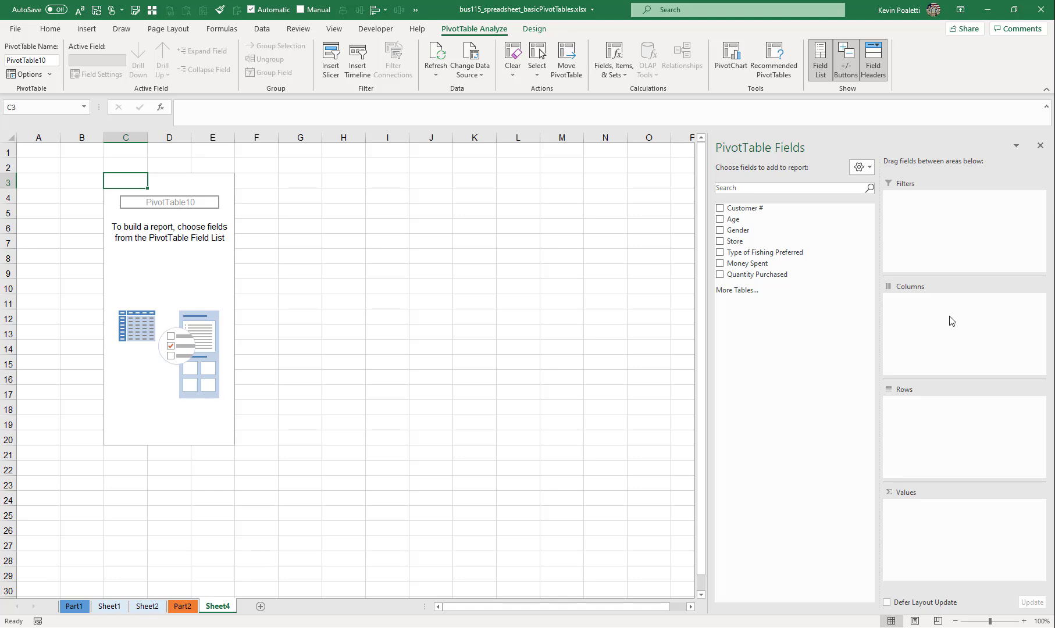
left_click(869, 167)
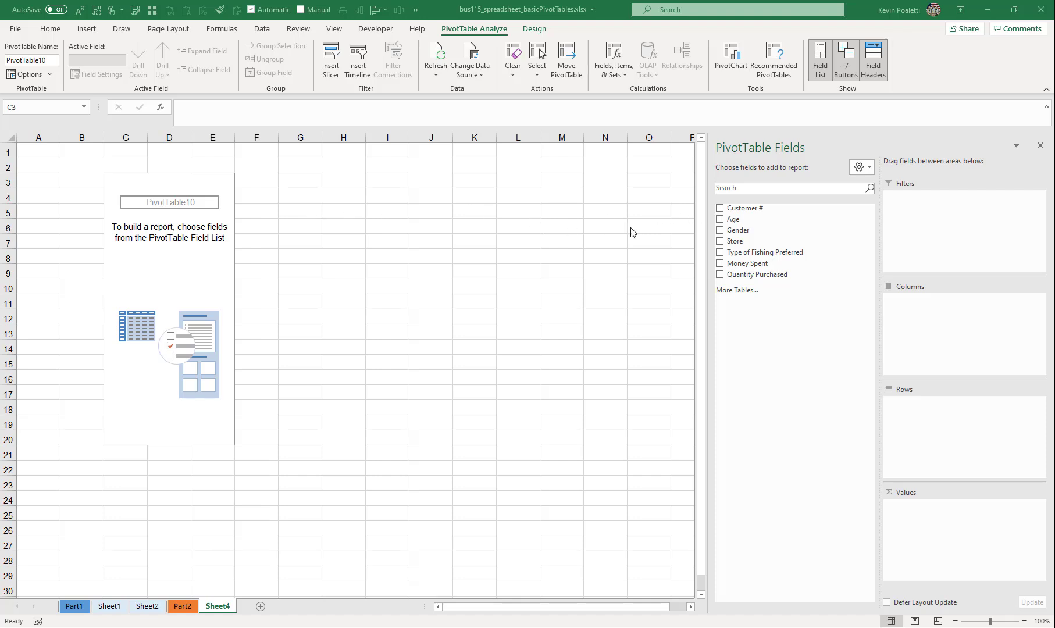
left_click(741, 209)
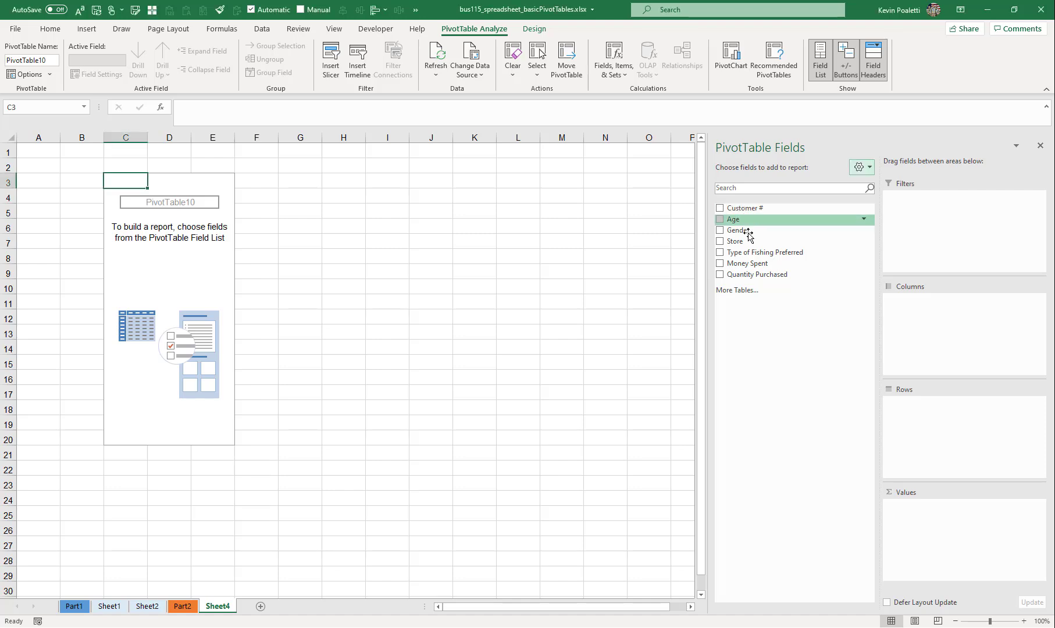
left_click_drag(751, 256, 931, 314)
left_click_drag(734, 241, 919, 439)
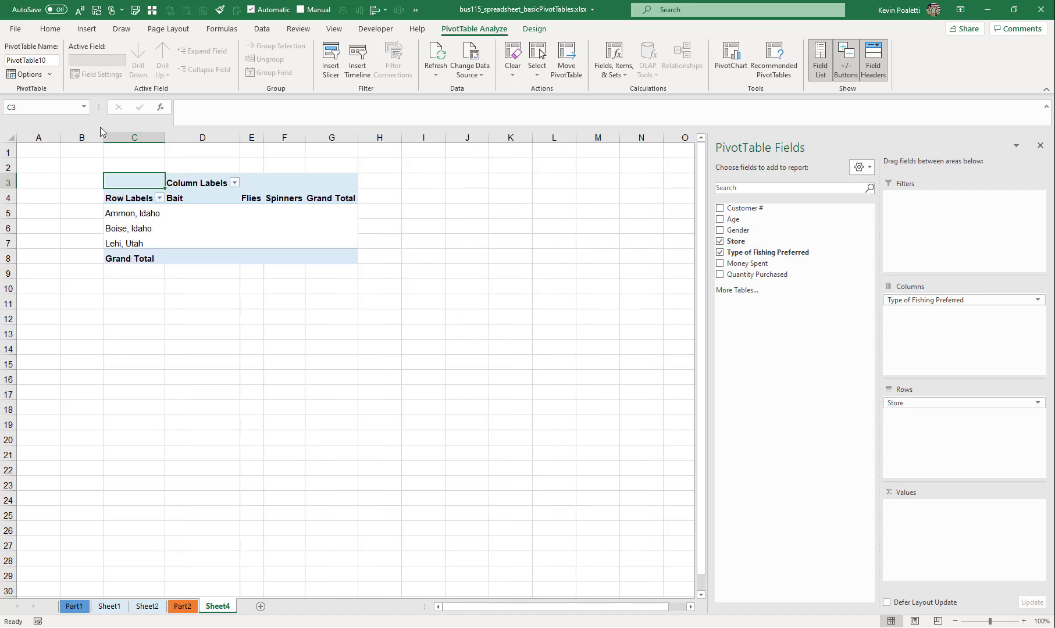
- Turn off autofitting of column widths on update for the PivotTable
left_click(32, 75)
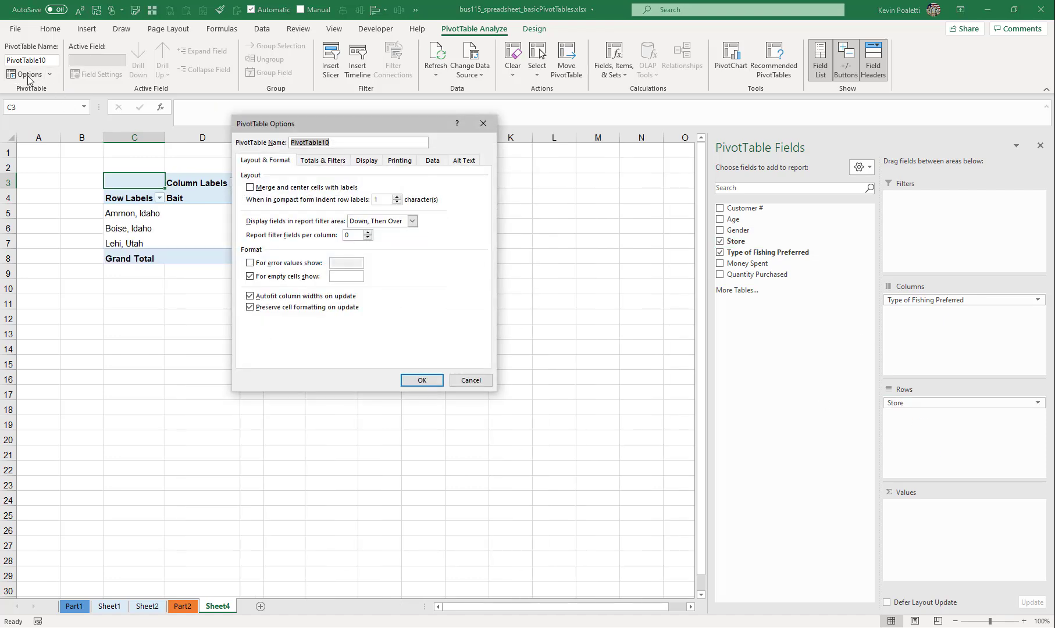
left_click(252, 297)
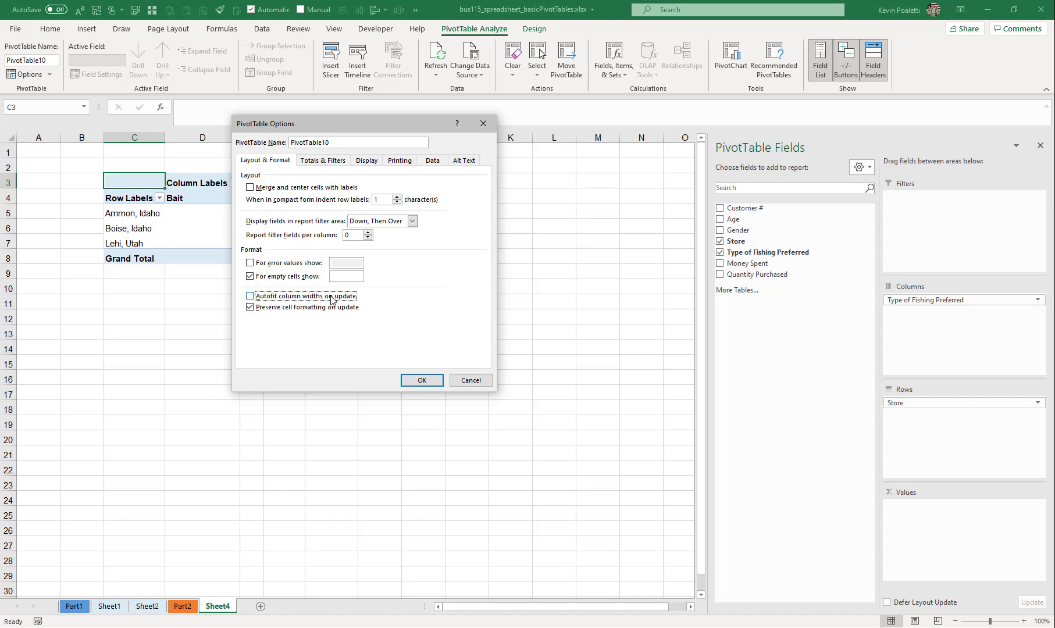
left_click(419, 381)
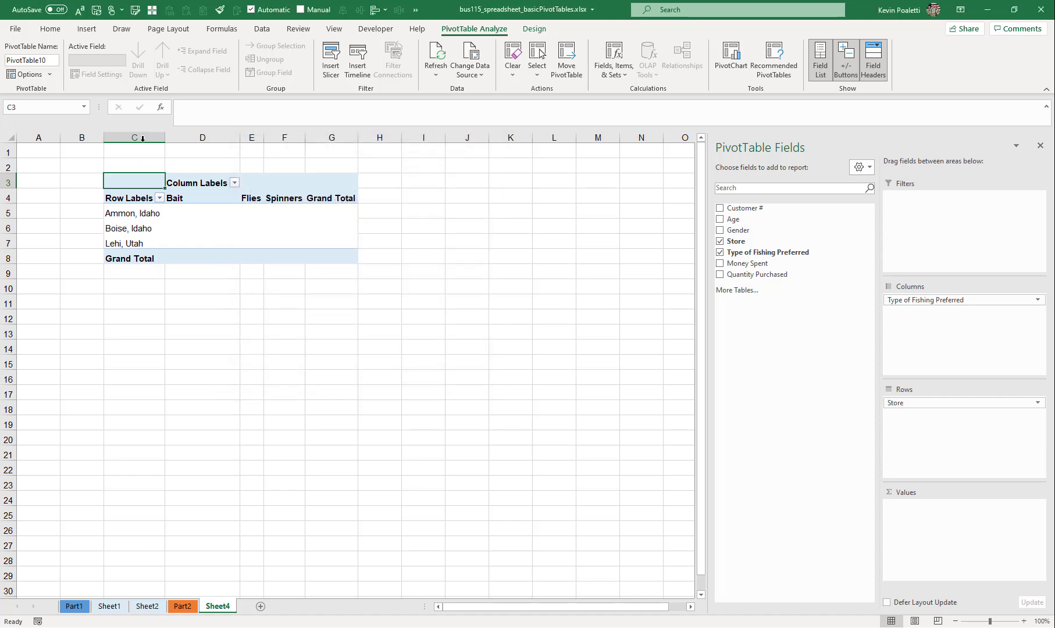
- Set the width of columns C through G to 13
left_click_drag(120, 132, 348, 137)
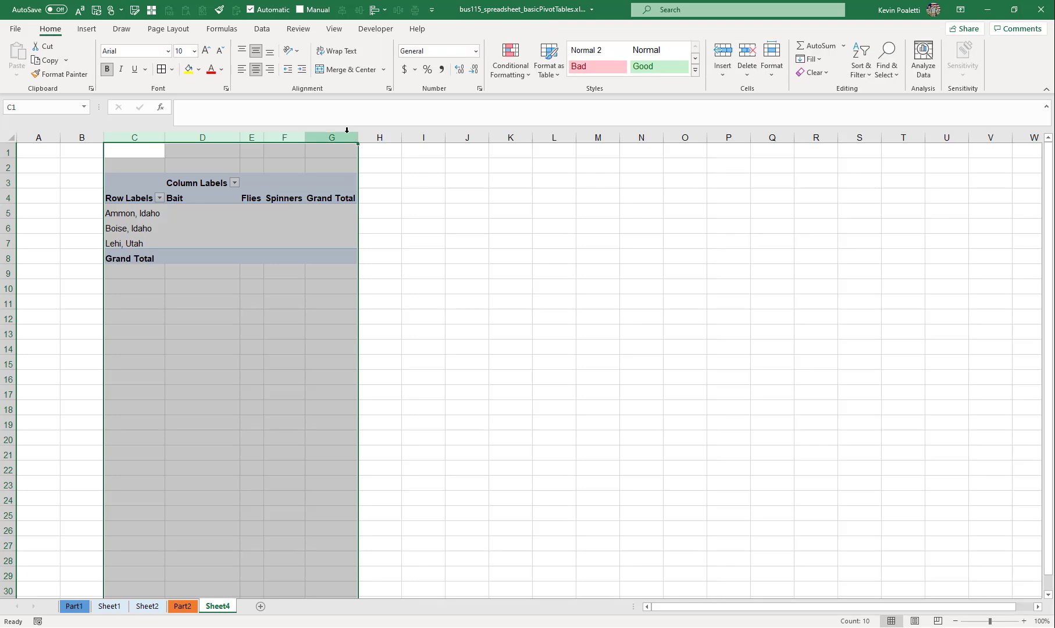
right_click(348, 137)
left_click(405, 296)
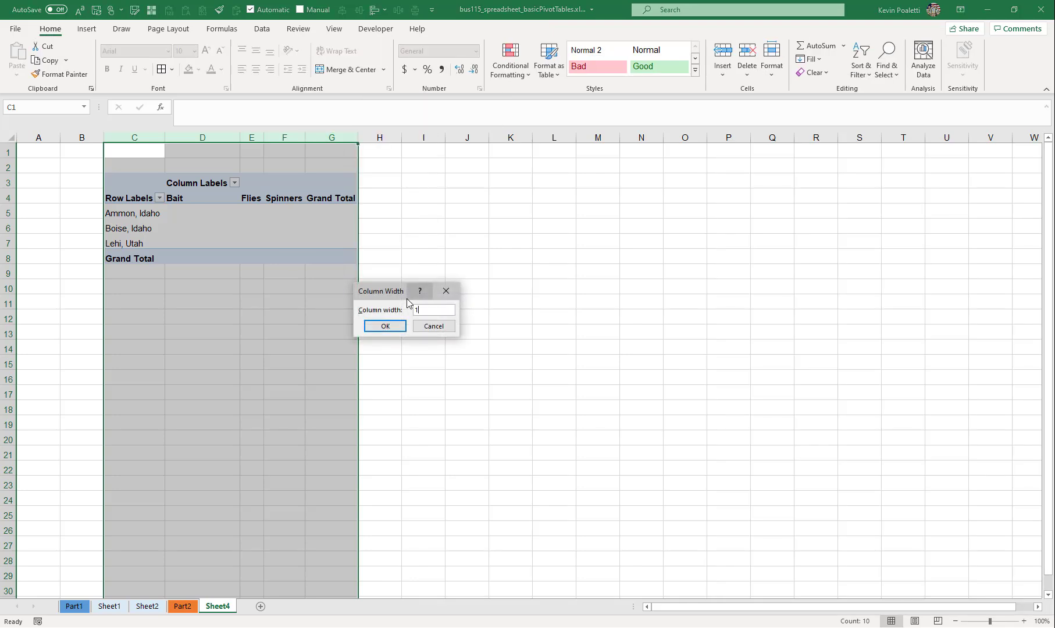
type("3")
key("Return")
- Add the Store field to the PivotTable's values to count customers per store and fishing type
left_click(220, 213)
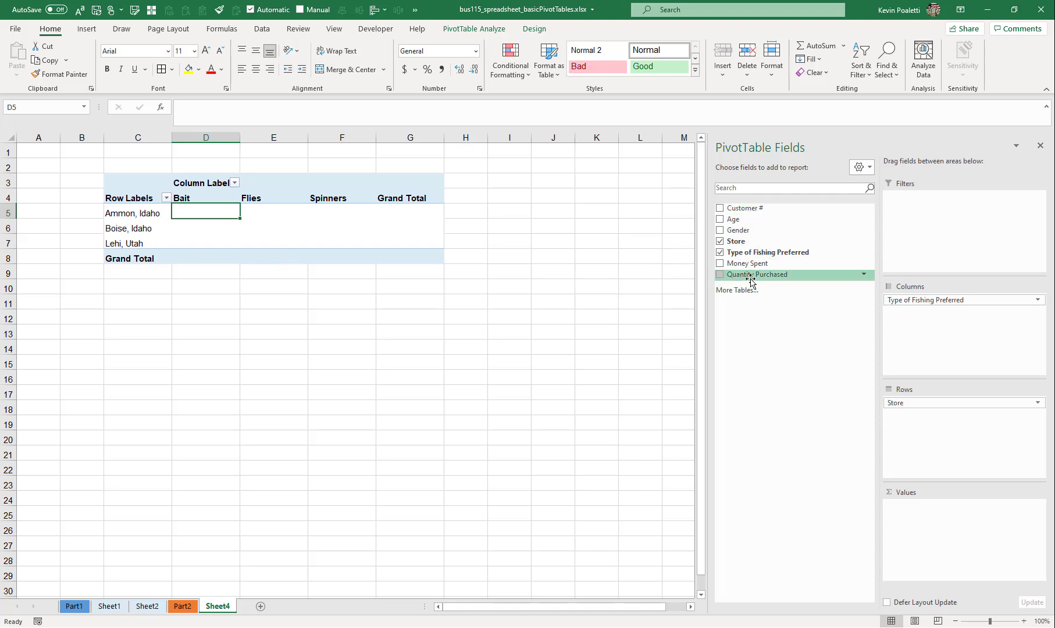
left_click_drag(741, 242, 936, 522)
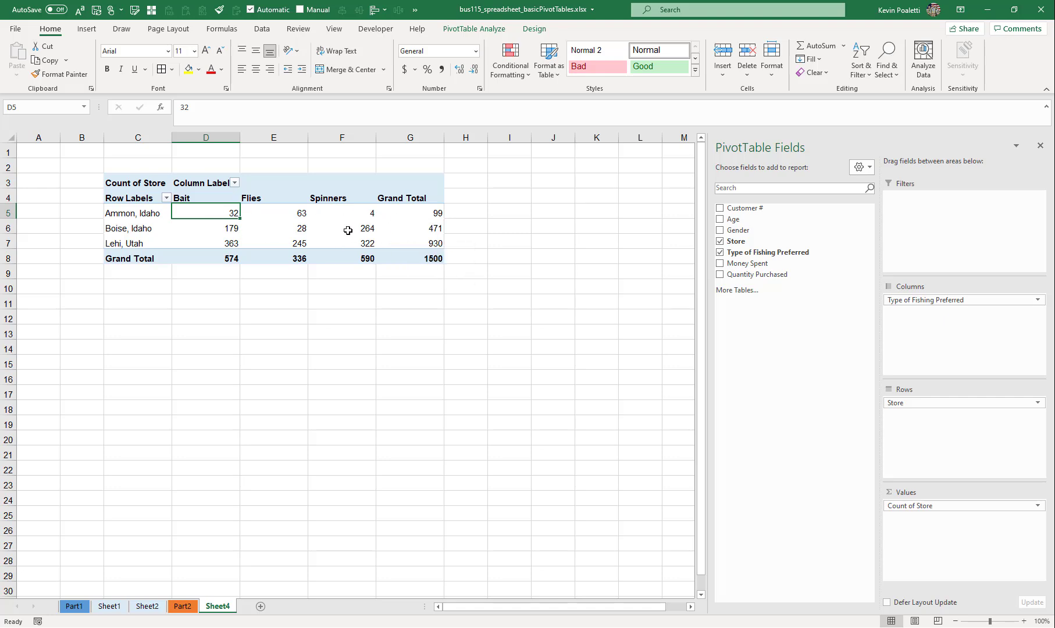
mouse_move(348, 231)
- Review the calculation choices for Count of Store and choose to show its values as % of Grand Total
left_click(907, 505)
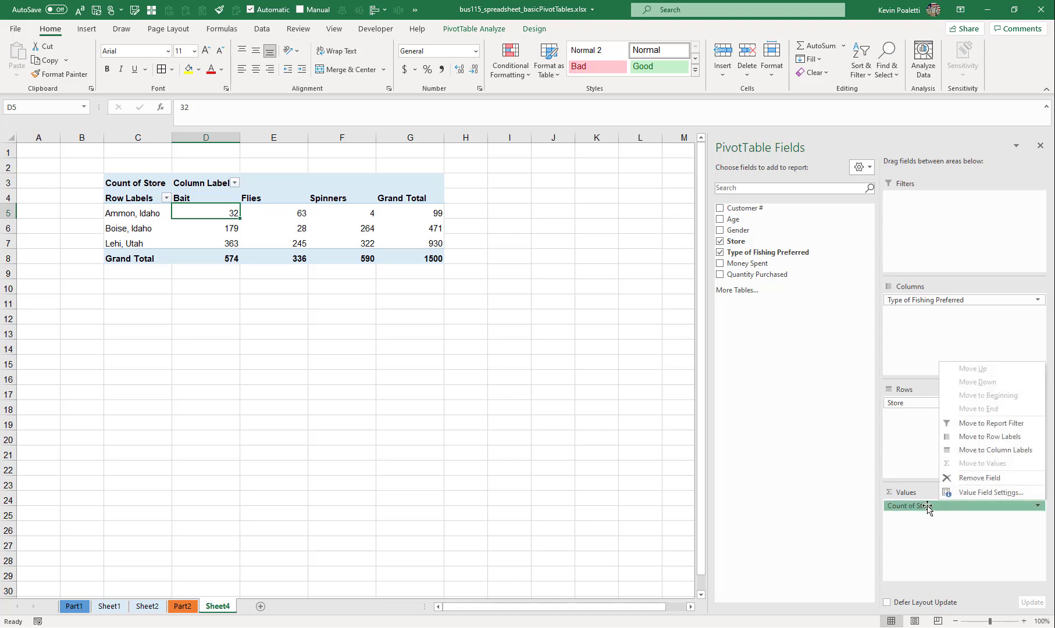
left_click(982, 493)
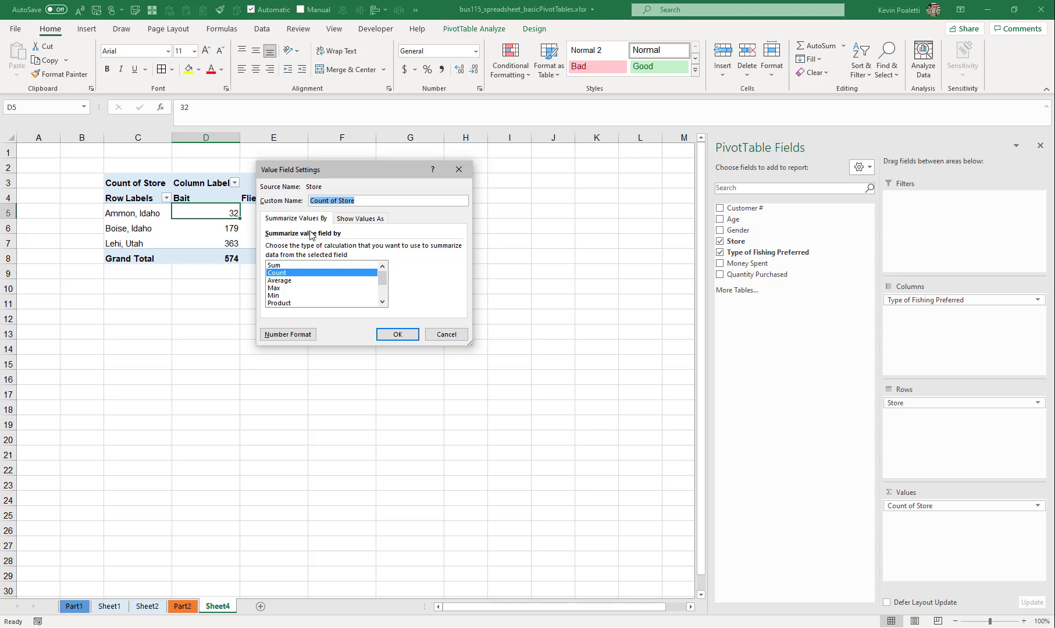
left_click_drag(382, 272, 357, 271)
left_click(367, 220)
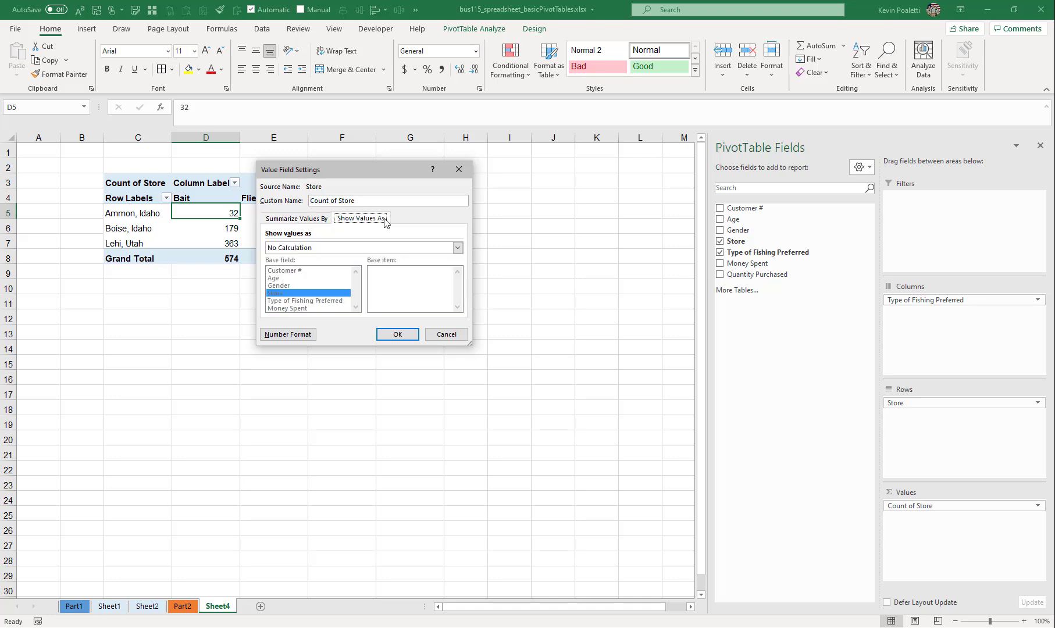
left_click(314, 248)
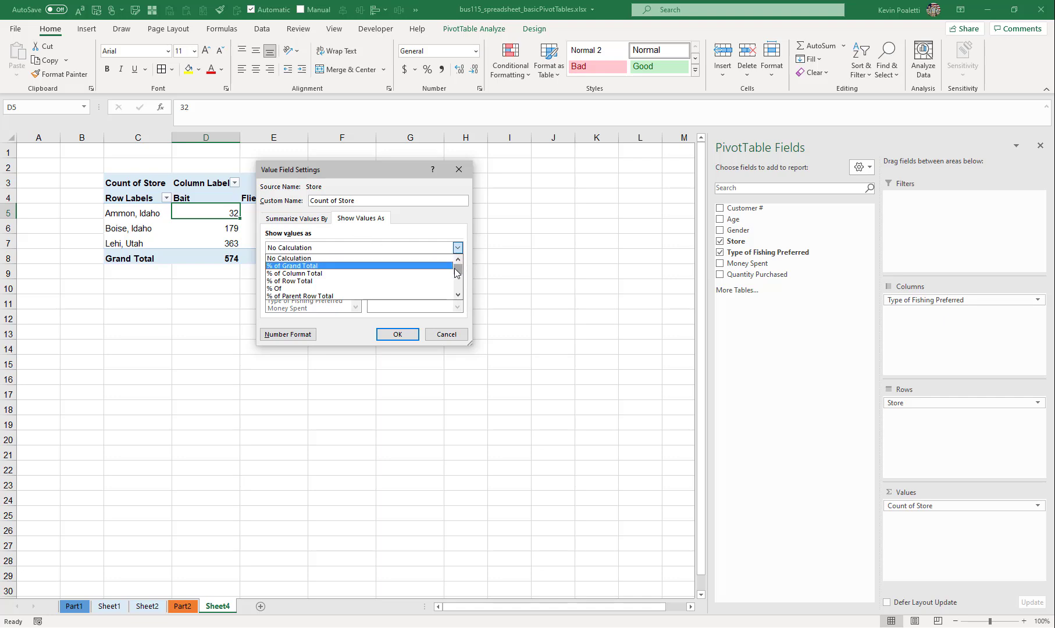
left_click_drag(457, 273, 459, 276)
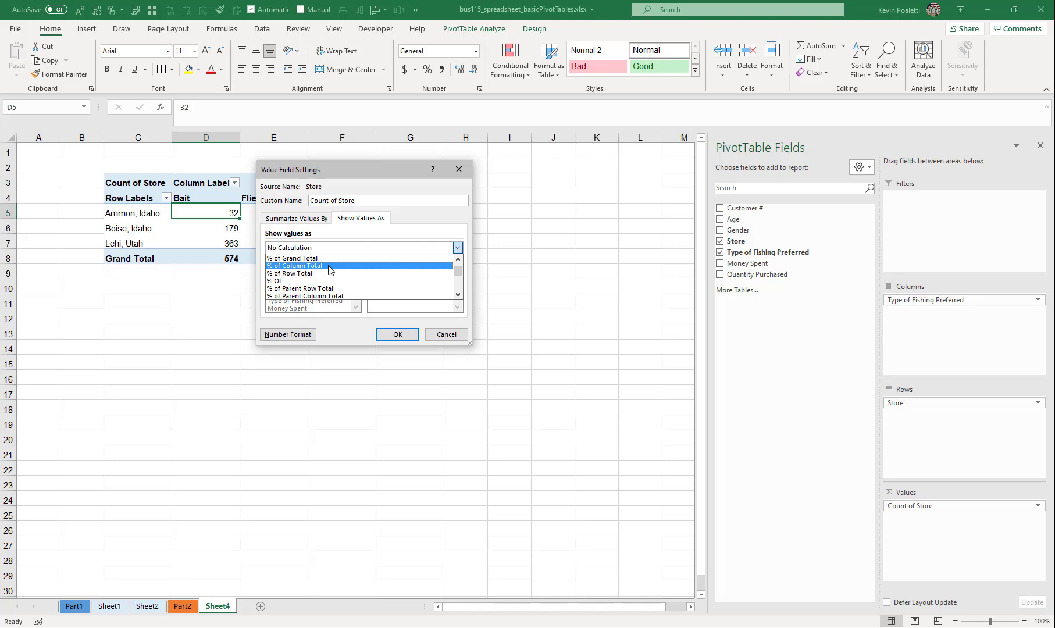
scroll(325, 278, "down", 3)
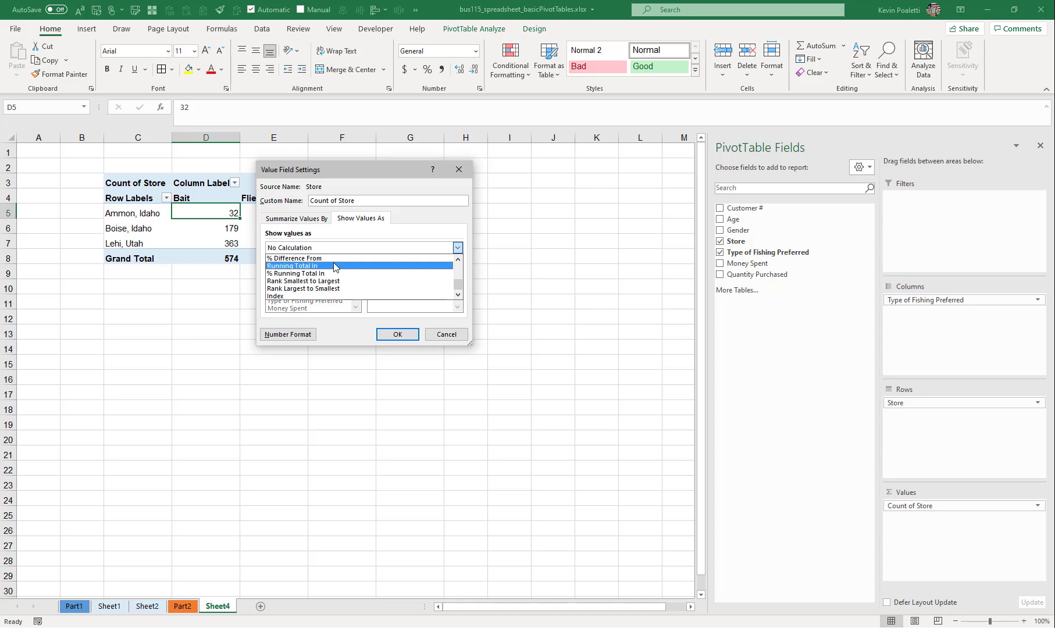
scroll(352, 271, "up", 3)
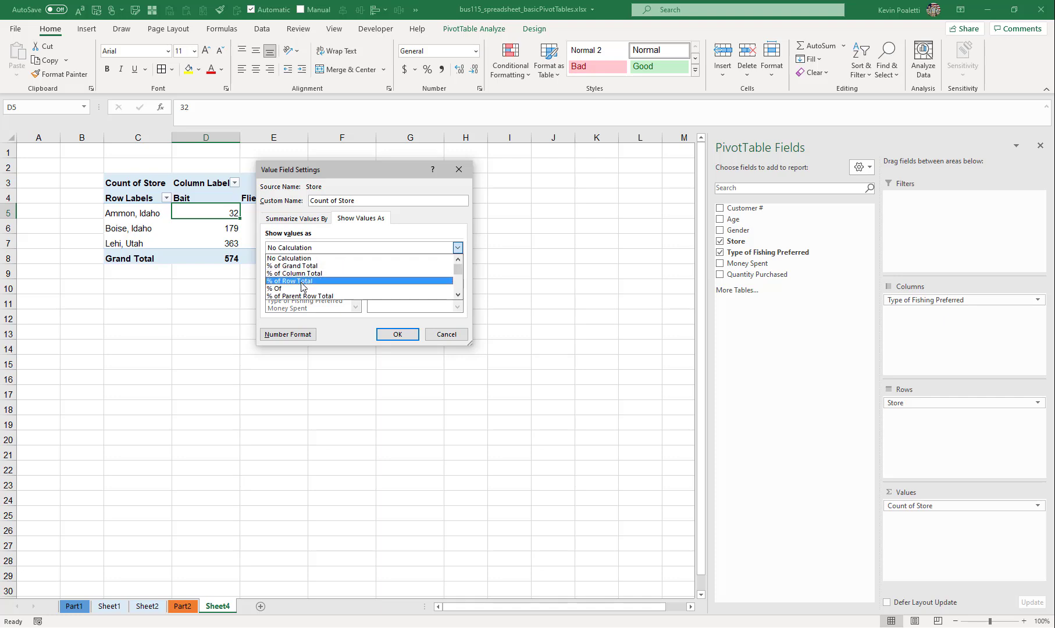
scroll(302, 286, "down", 3)
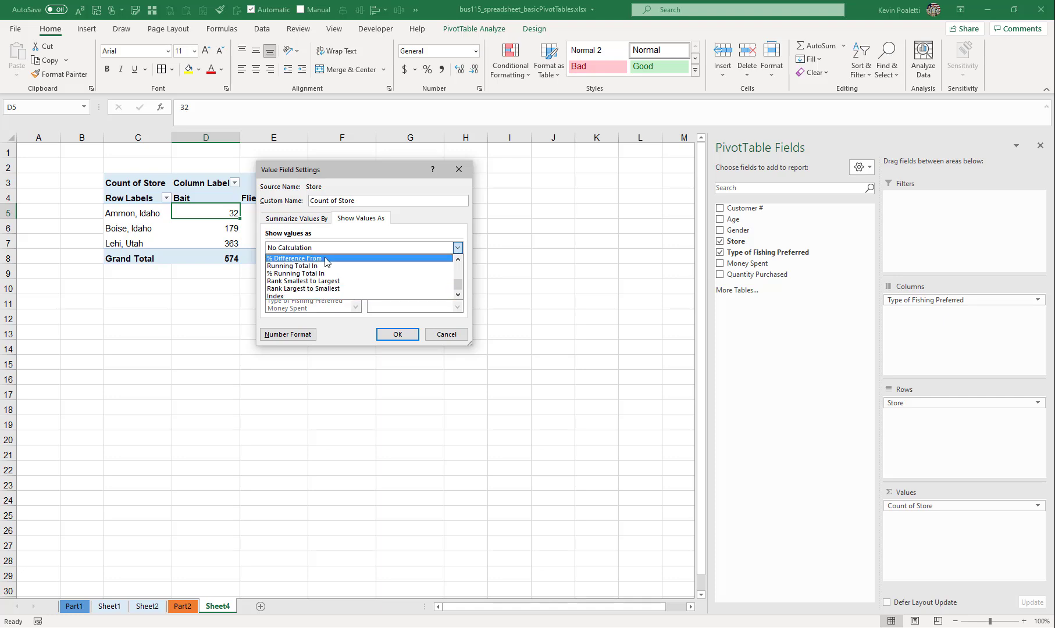
scroll(326, 273, "up", 3)
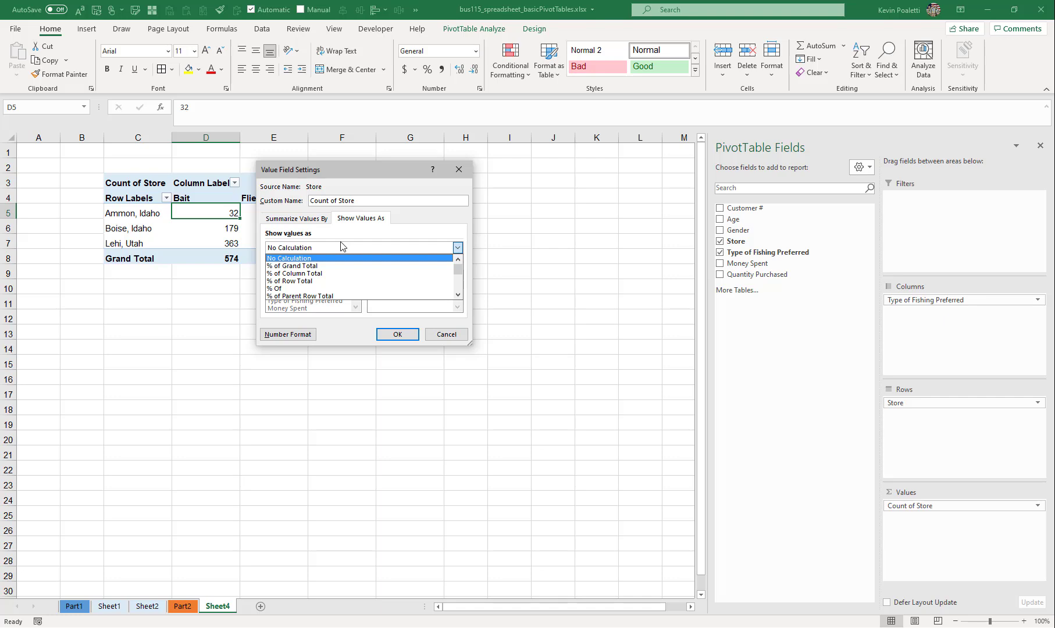
left_click(284, 267)
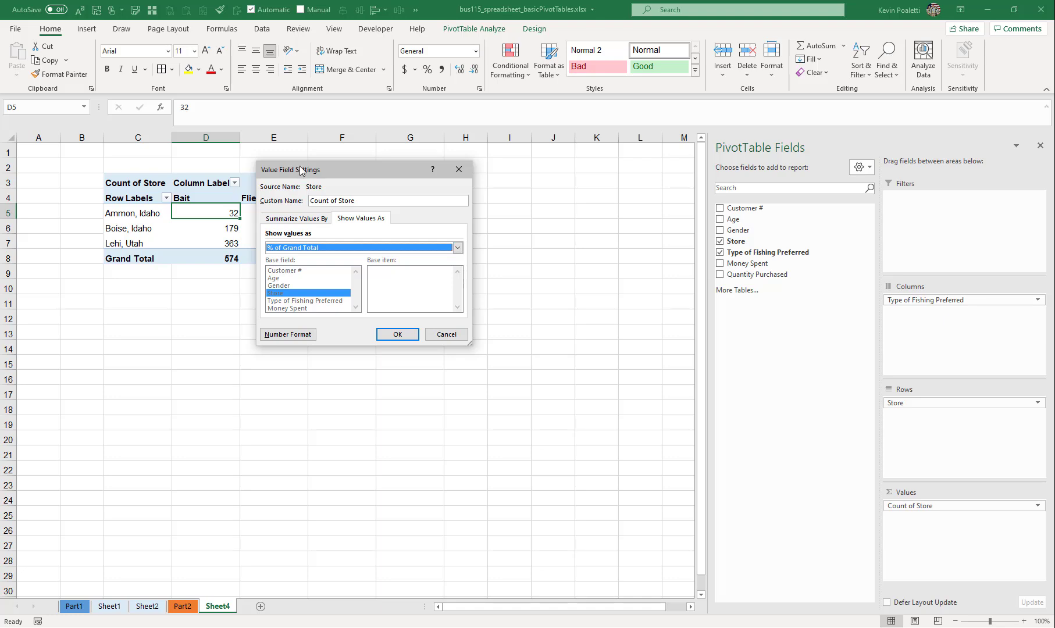
left_click_drag(301, 168, 507, 162)
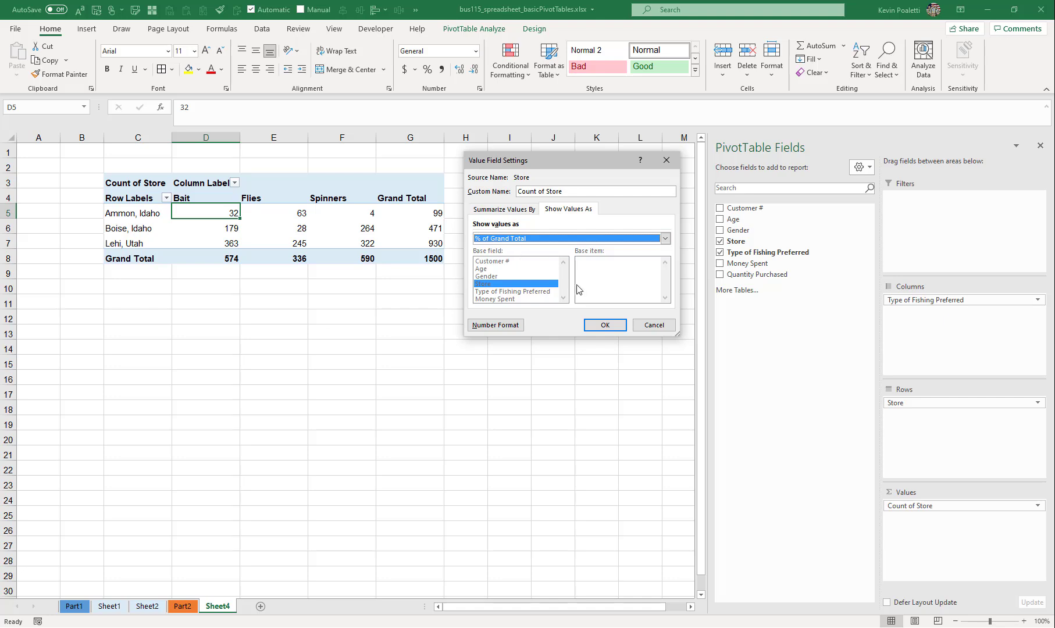
- Format the Count of Store values as Percentage with 1 decimal place and apply the field settings
left_click(485, 325)
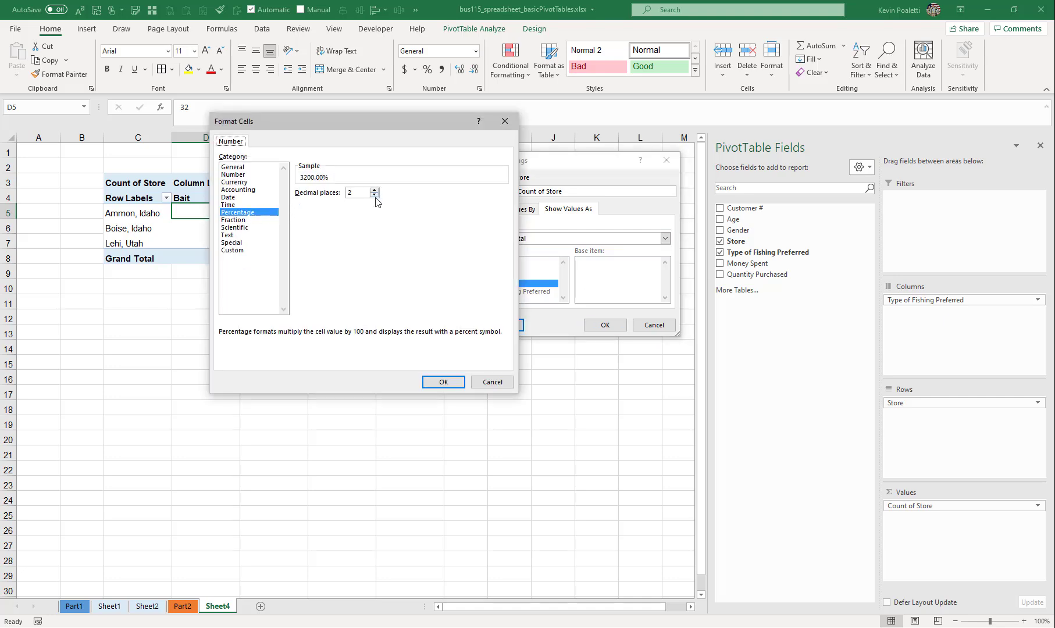
left_click(375, 196)
left_click(446, 382)
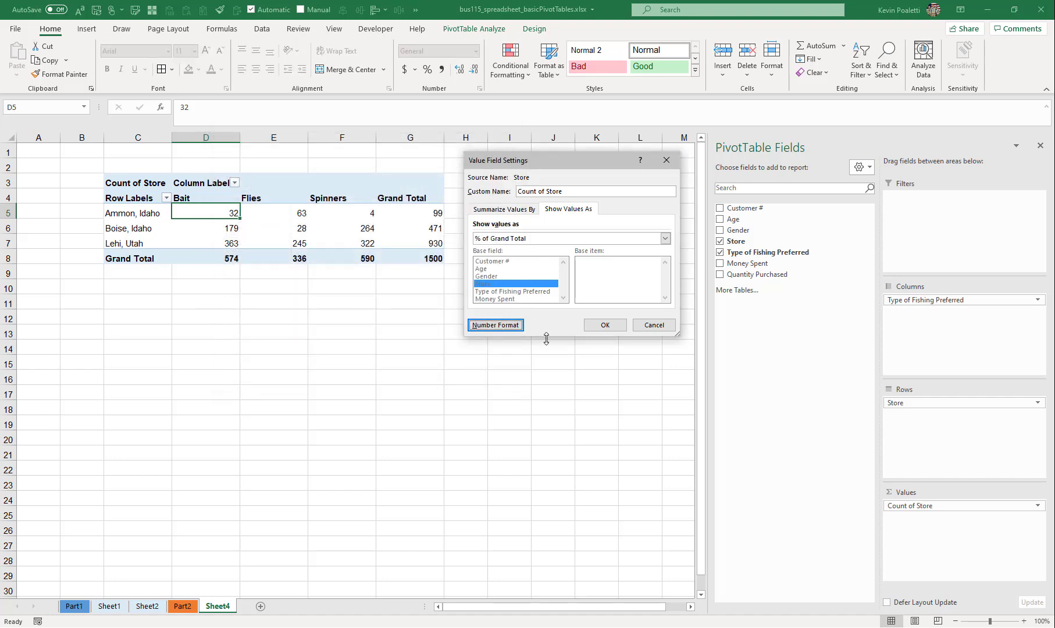
left_click(591, 330)
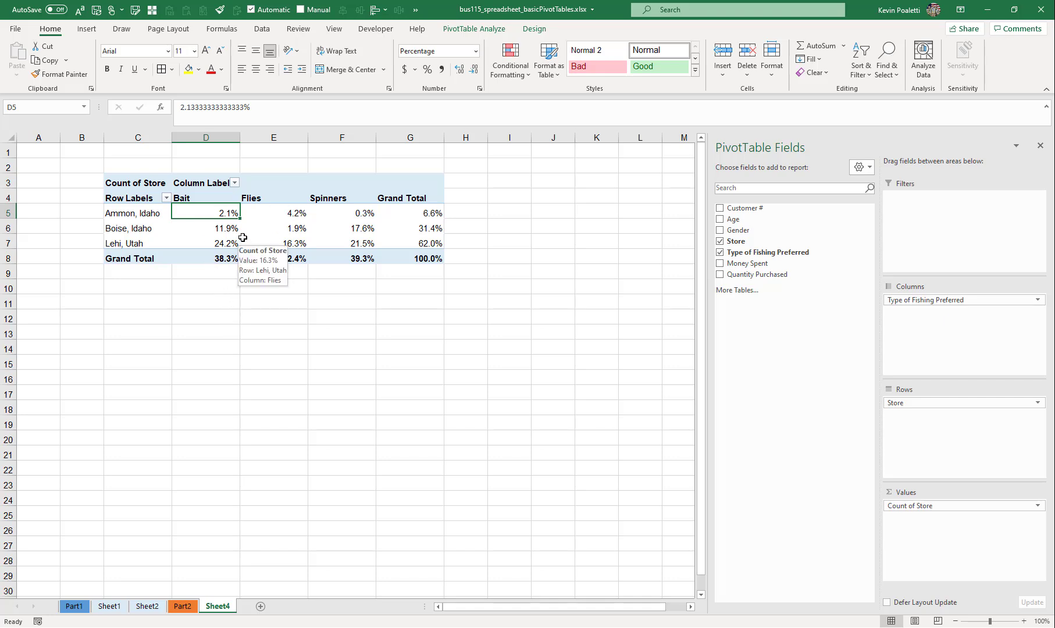
left_click(359, 243)
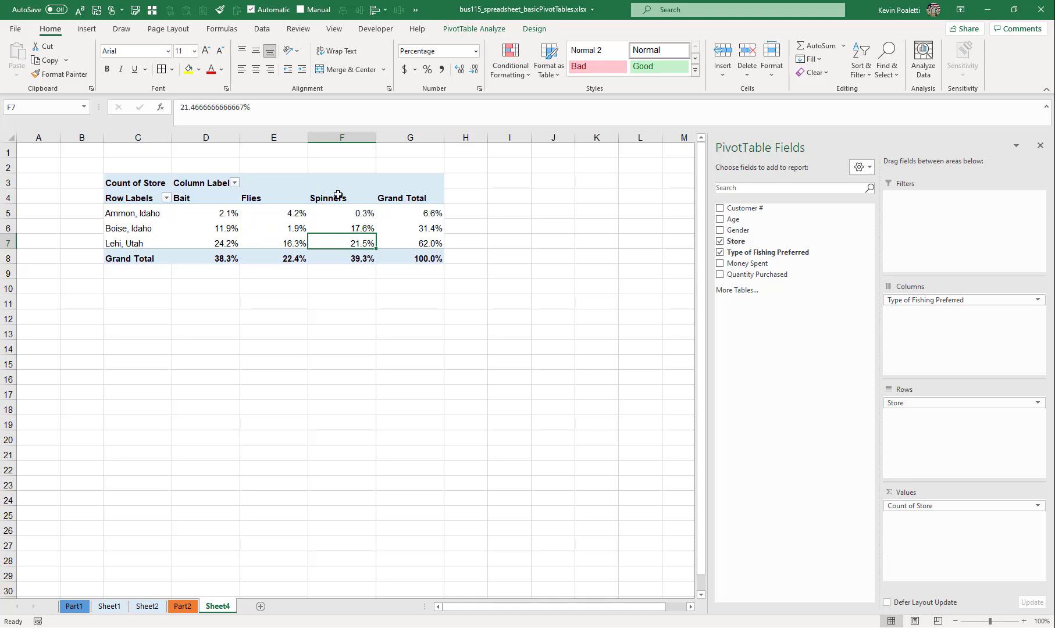
- Copy the PivotTable in C3:G8 and paste duplicates of it at C10 and C17
left_click(442, 258)
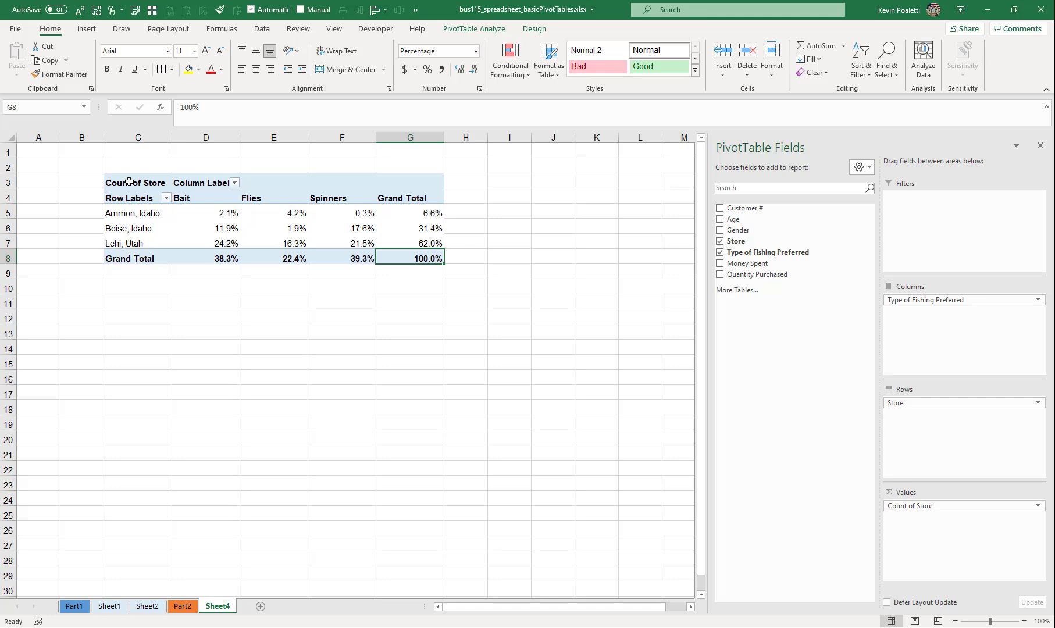
left_click_drag(130, 182, 402, 262)
key("ctrl+c")
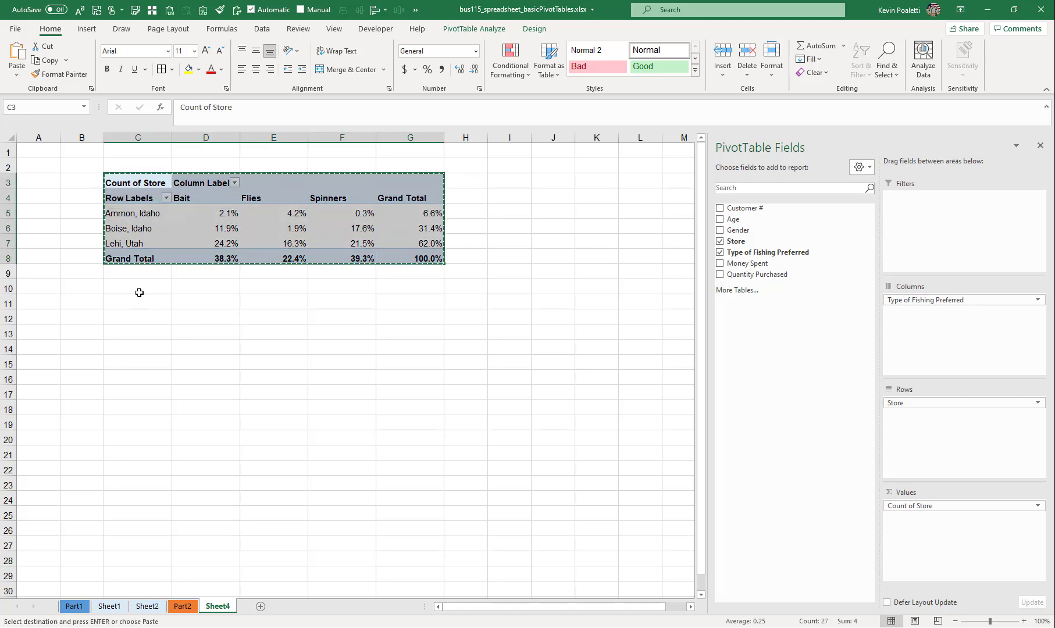
left_click(138, 288)
key("ctrl+v")
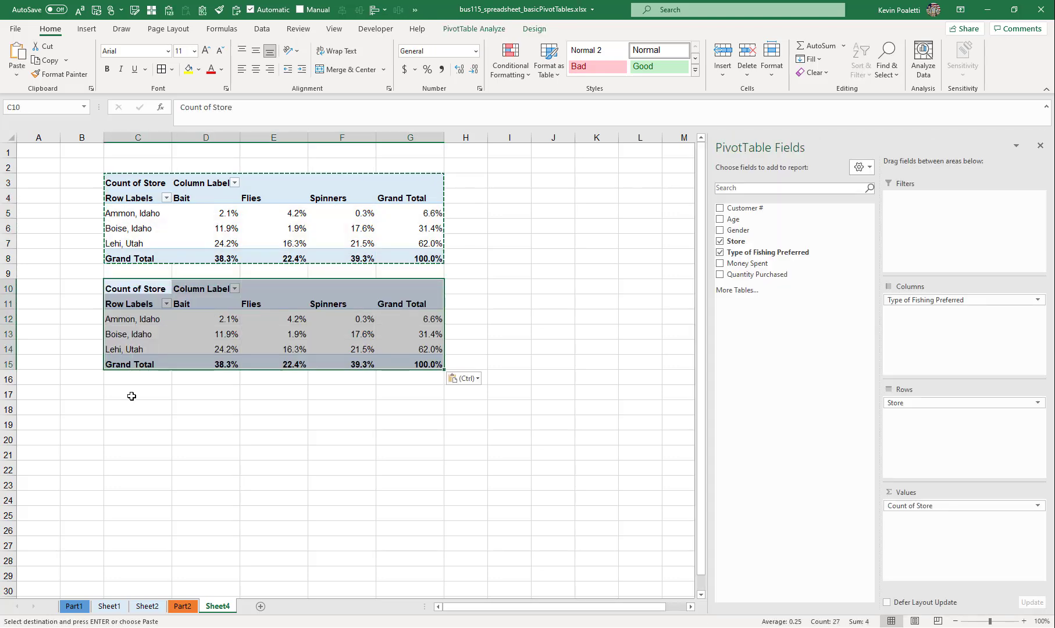
left_click(132, 396)
key("ctrl+v")
key("Escape")
key("Escape")
- Set the second PivotTable's Count of Store to show values as % of Column Total
left_click(160, 327)
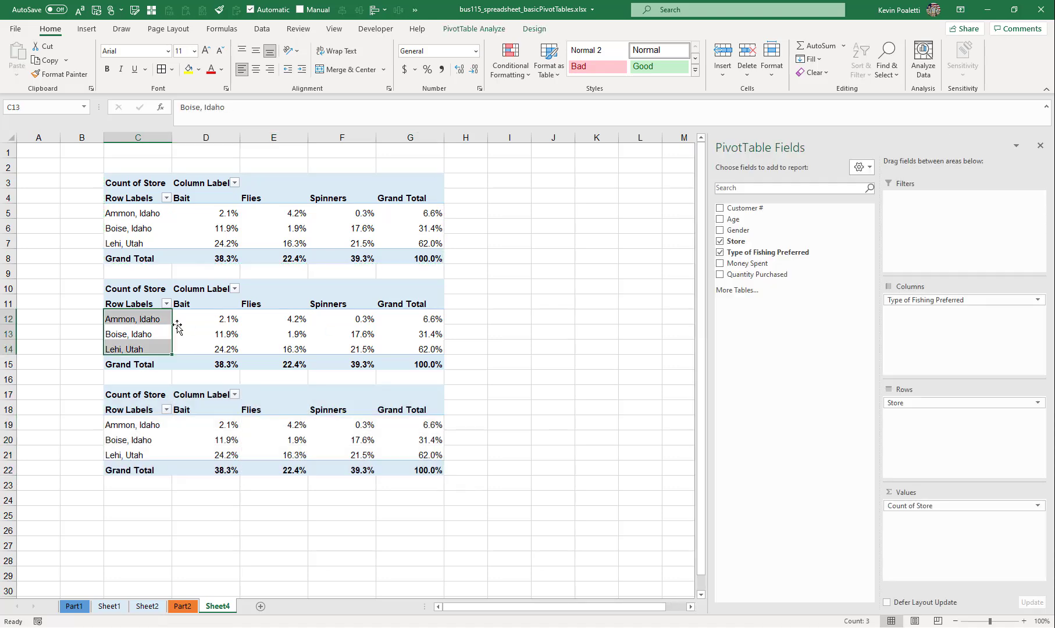
left_click(210, 321)
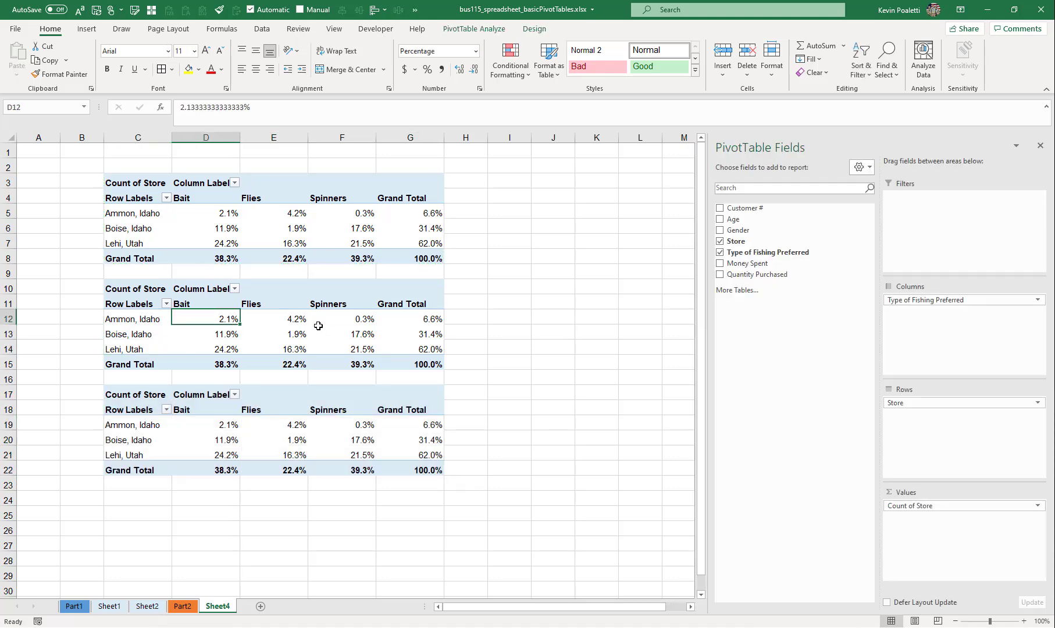
left_click(914, 504)
left_click(948, 492)
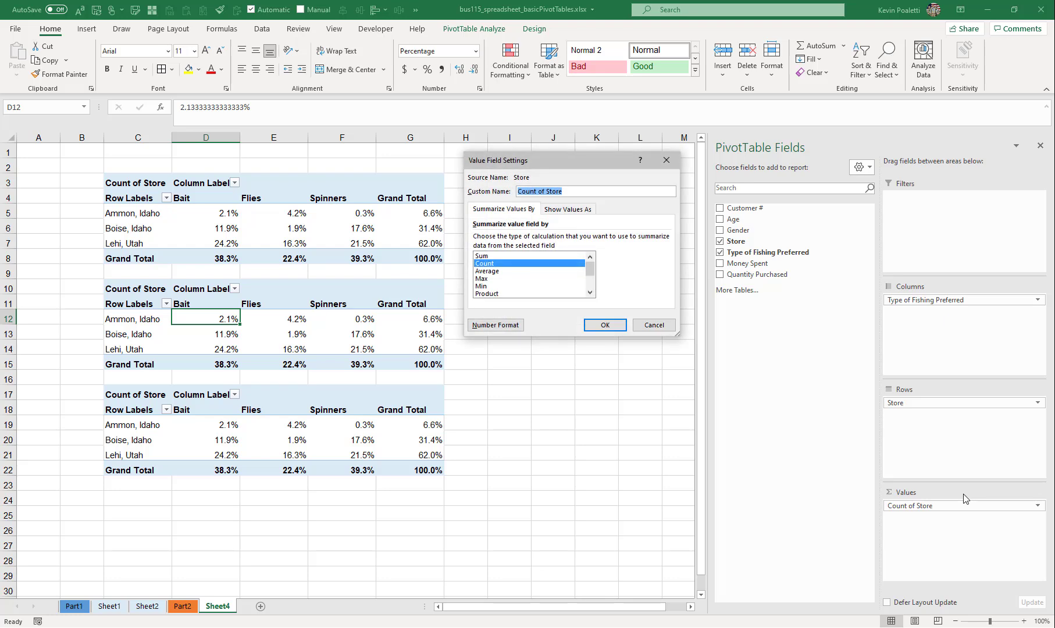
left_click(568, 209)
left_click(549, 240)
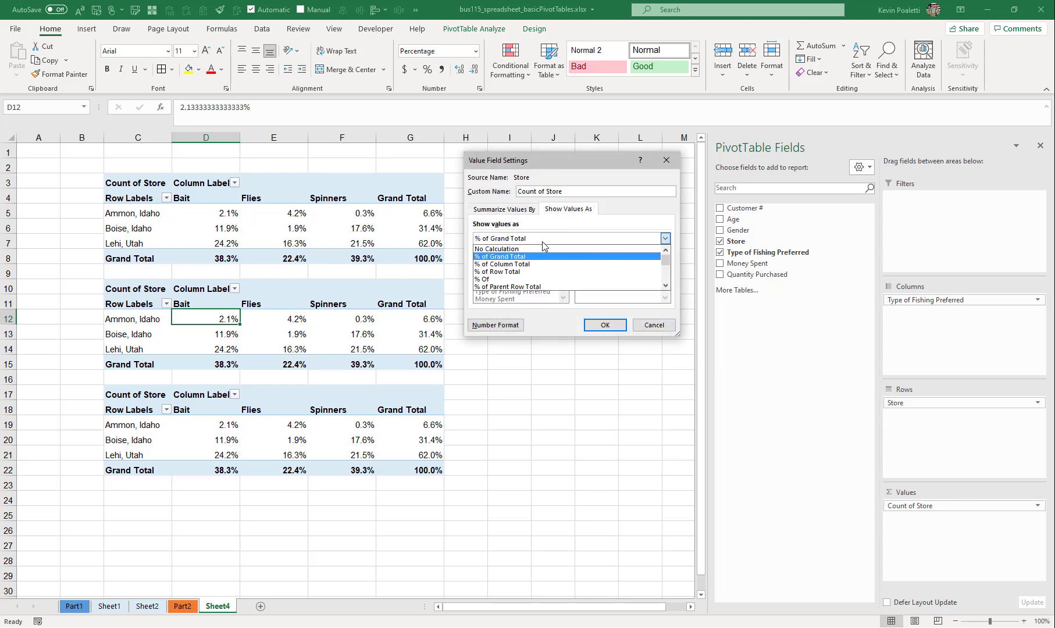
left_click(533, 266)
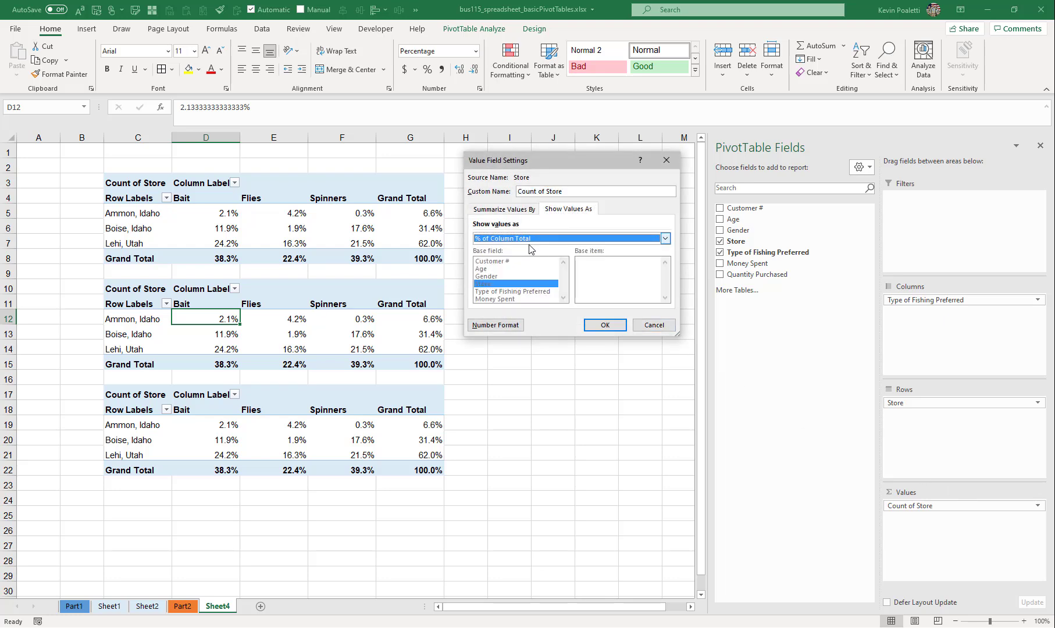
left_click(606, 328)
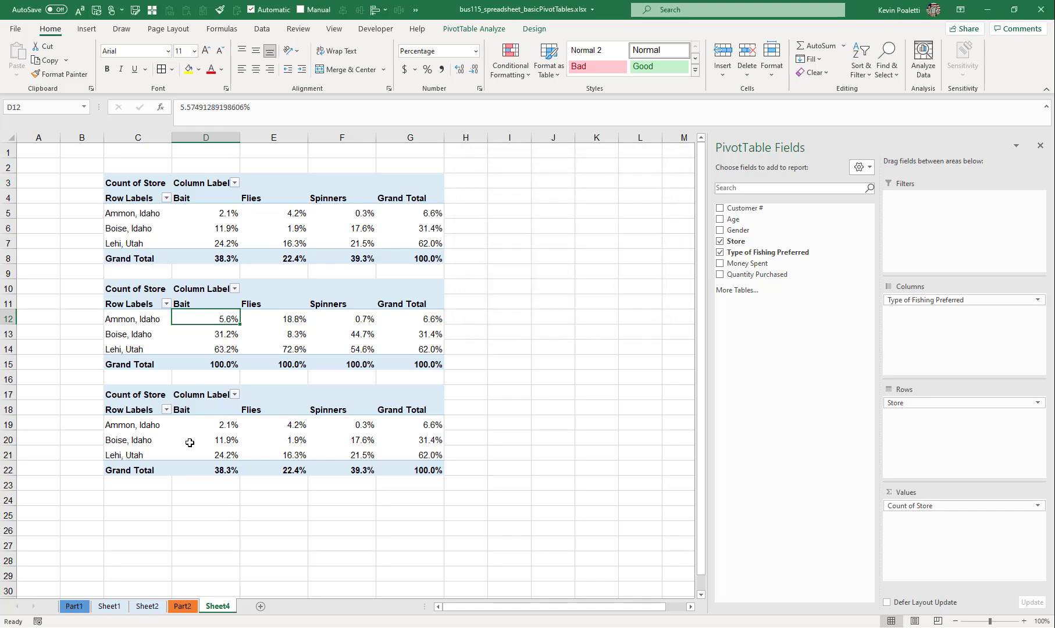
- Set the third PivotTable's Count of Store to show values as % of Row Total
left_click(218, 441)
left_click(1033, 508)
left_click(985, 510)
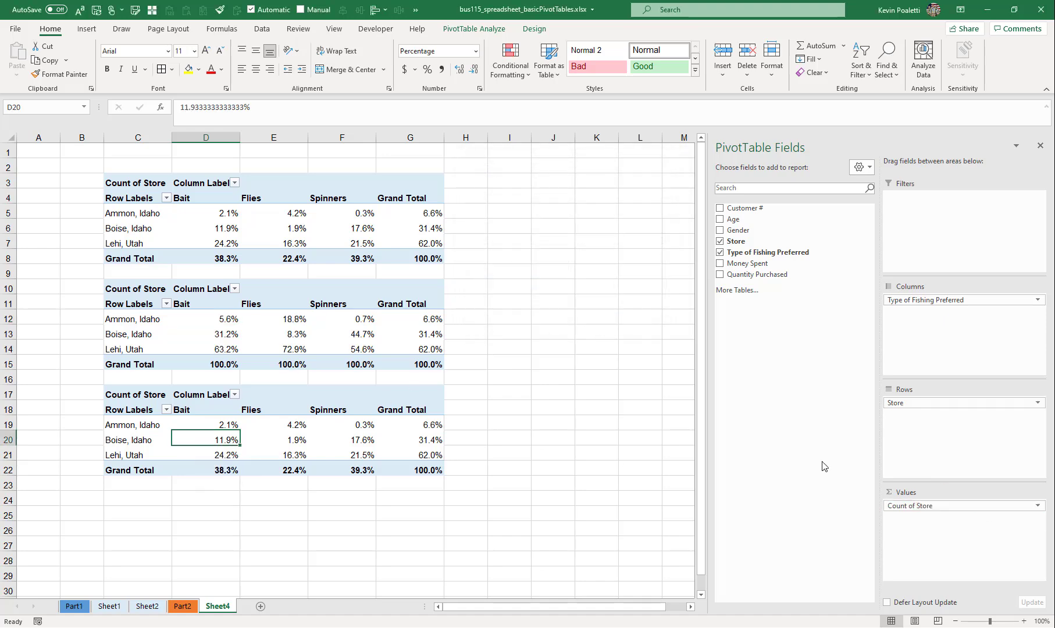
left_click(564, 210)
left_click(517, 238)
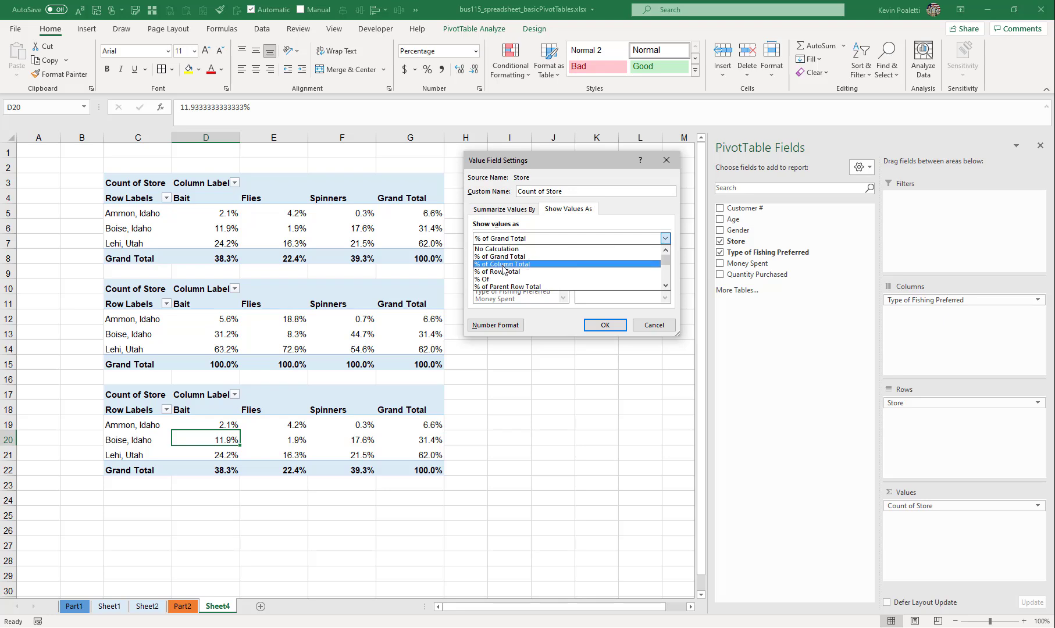
left_click(504, 271)
left_click(613, 327)
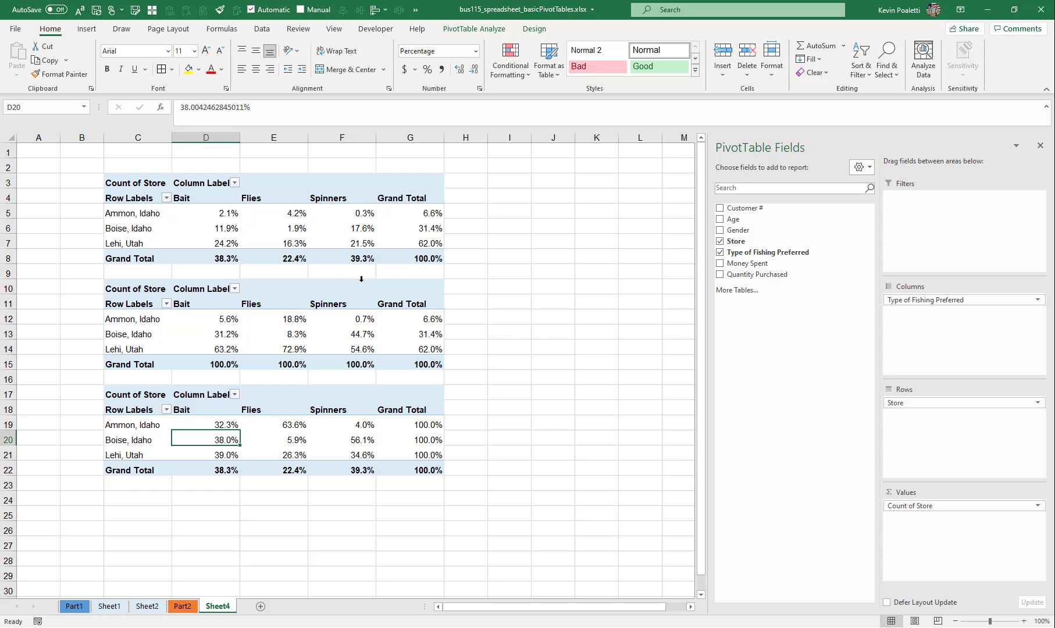
- Compare the overall grand total in the first PivotTable with the column grand totals in the second
left_click(217, 213)
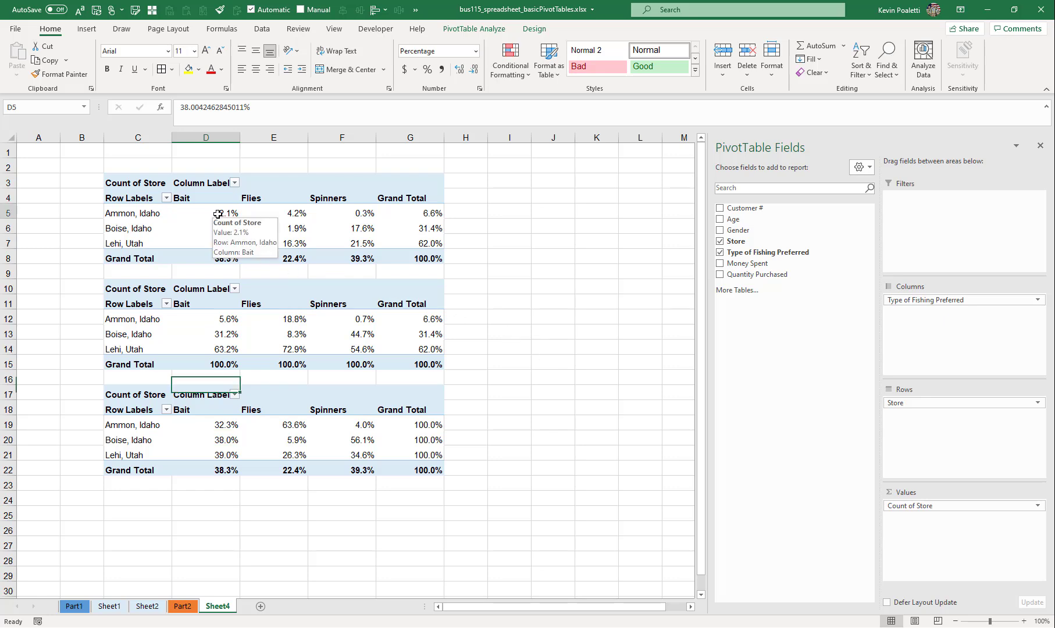
left_click(401, 256)
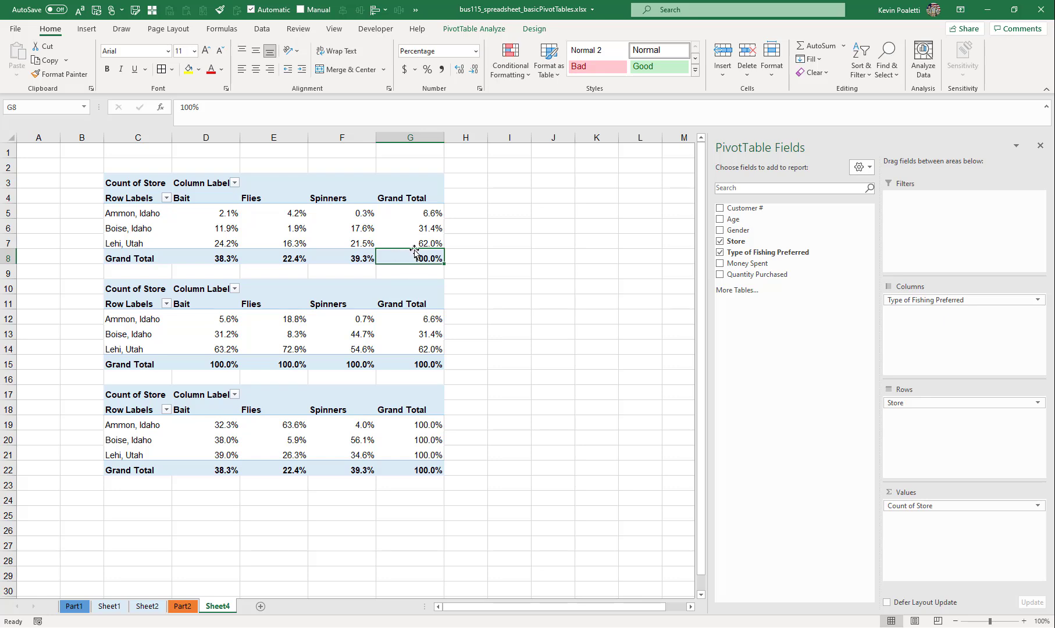
left_click(197, 364)
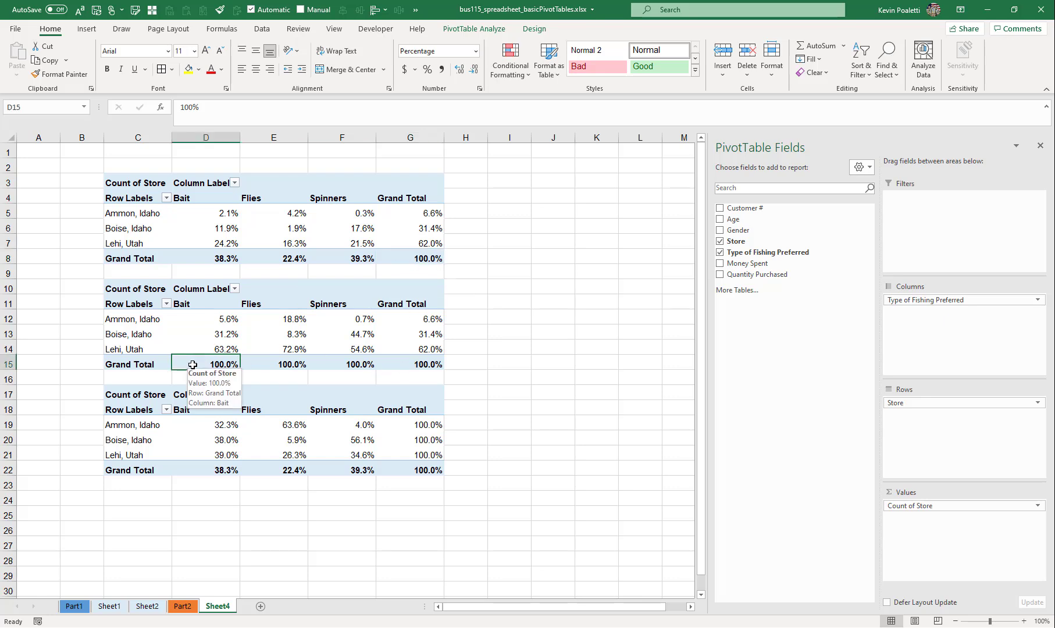
left_click(259, 363)
left_click(333, 363)
left_click(413, 363)
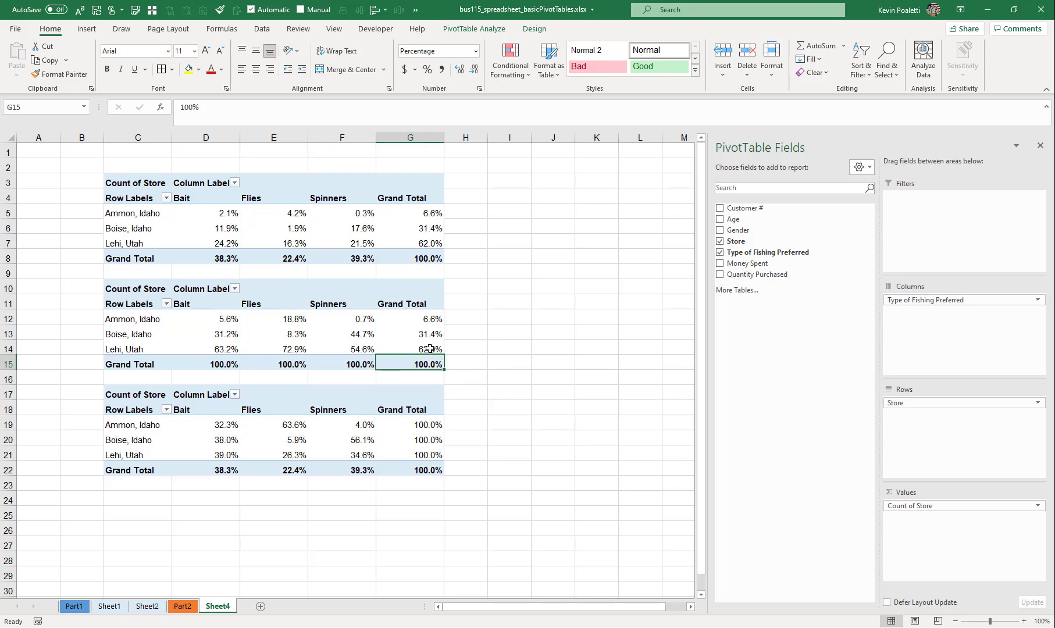
left_click(372, 361)
left_click(293, 365)
left_click(234, 364)
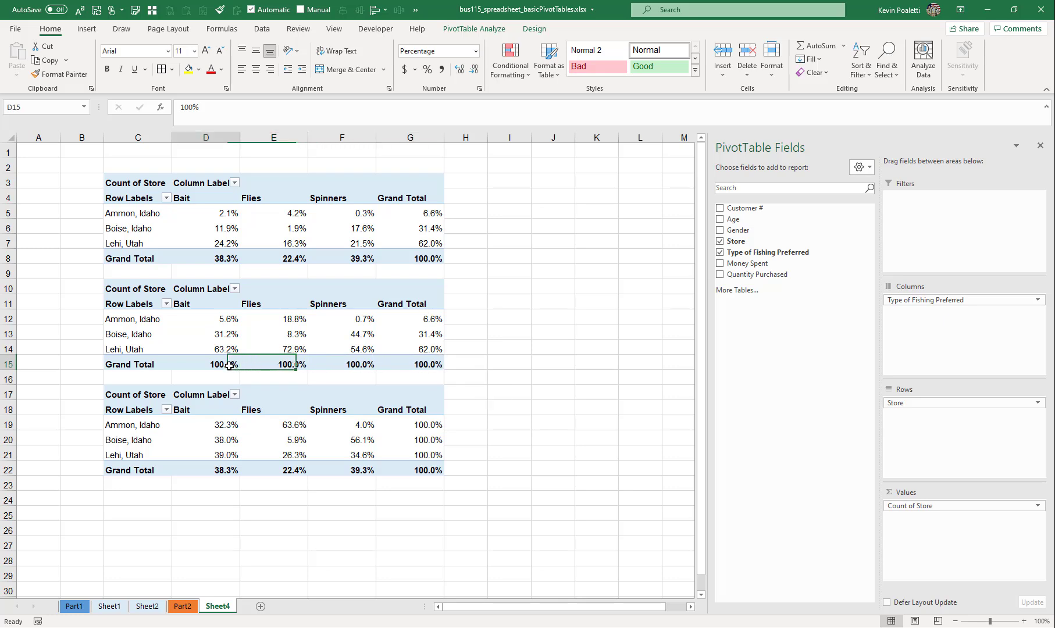
- Examine each store's share of the Bait column in the column-percentage PivotTable
left_click_drag(222, 319, 218, 351)
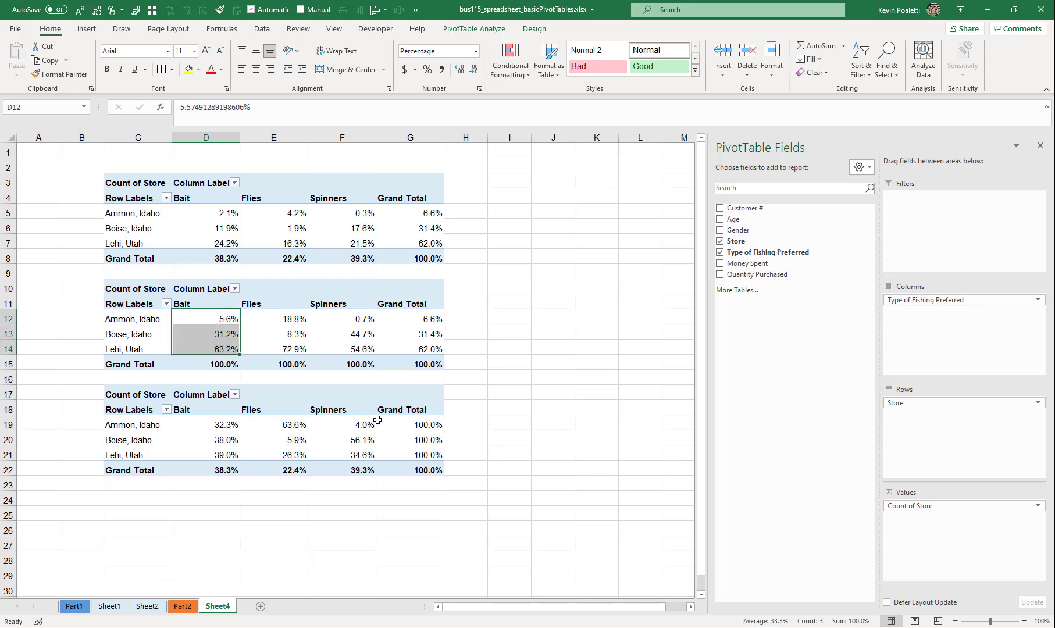
left_click(222, 349)
left_click(211, 307)
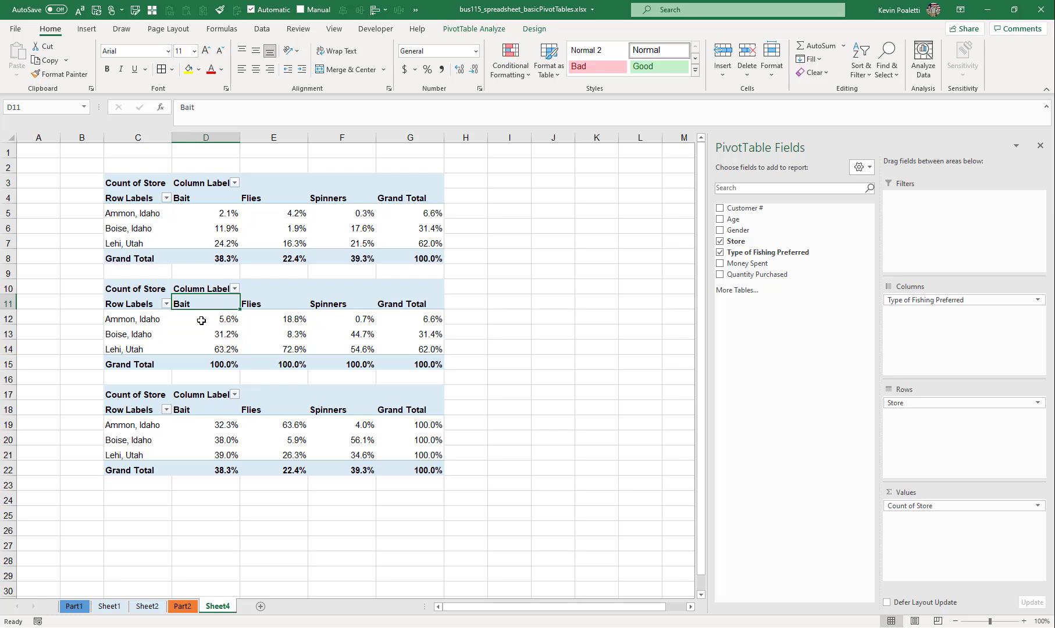
left_click(155, 319)
left_click(213, 322)
left_click(218, 334)
left_click(216, 345)
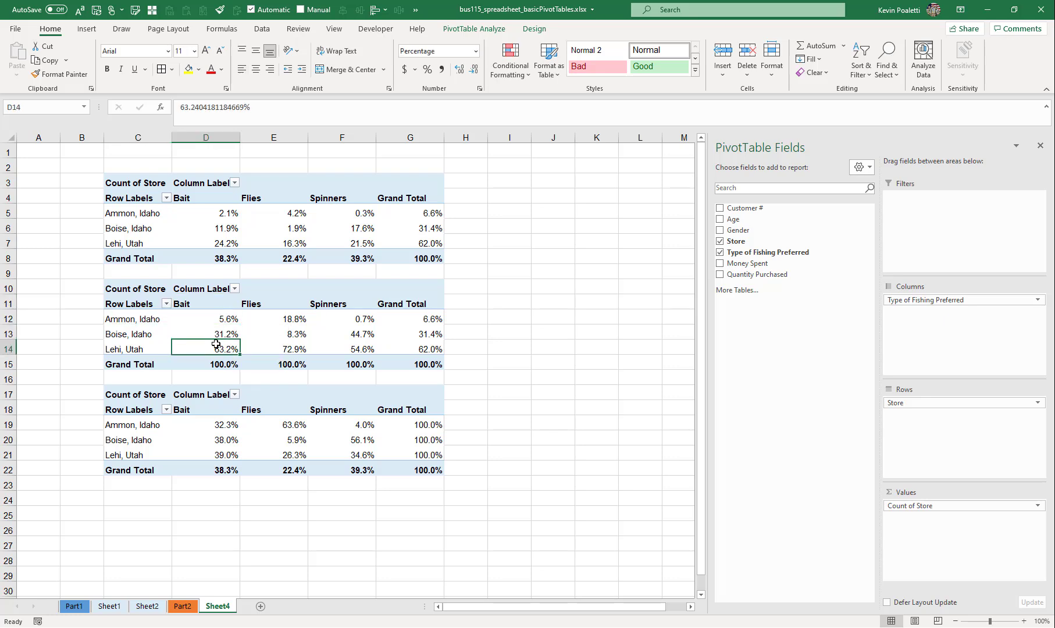
- Examine how the Ammon, Idaho row splits across fishing types in the row-percentage PivotTable
left_click(419, 426)
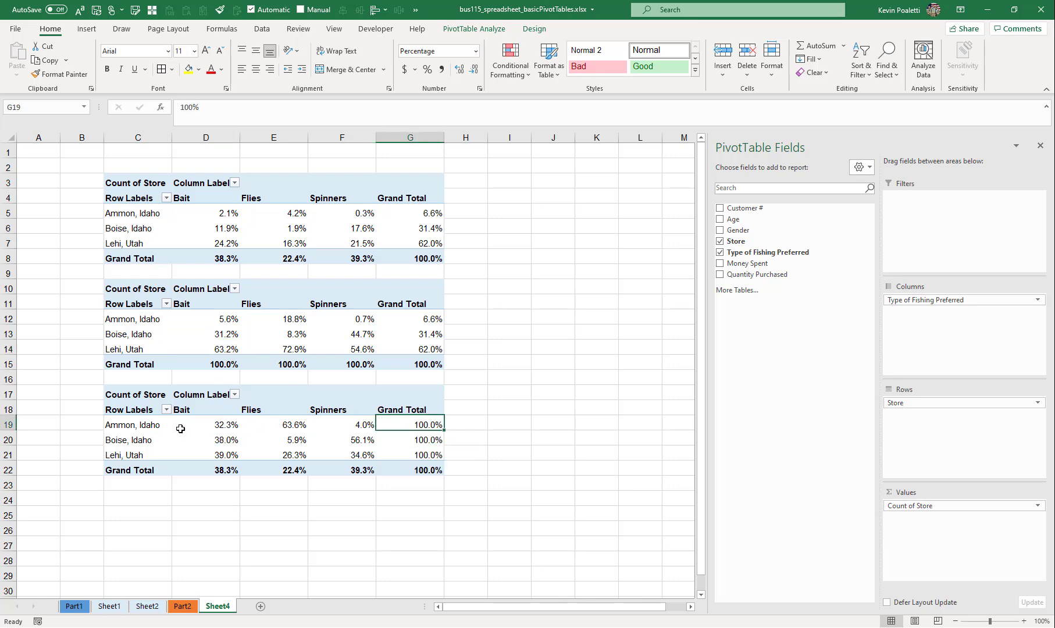
left_click(136, 425)
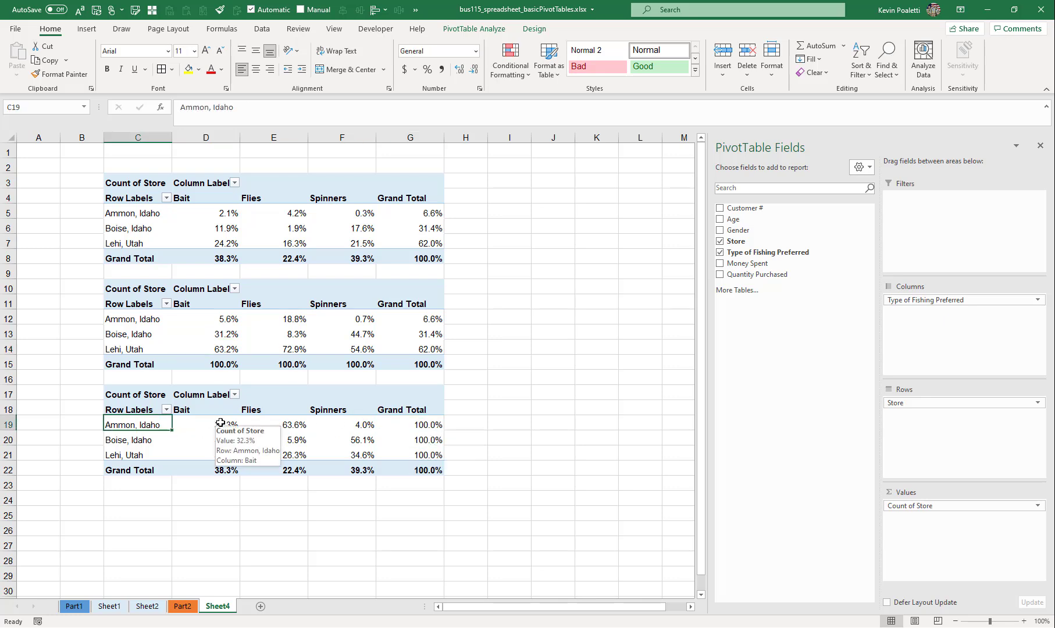
left_click(220, 423)
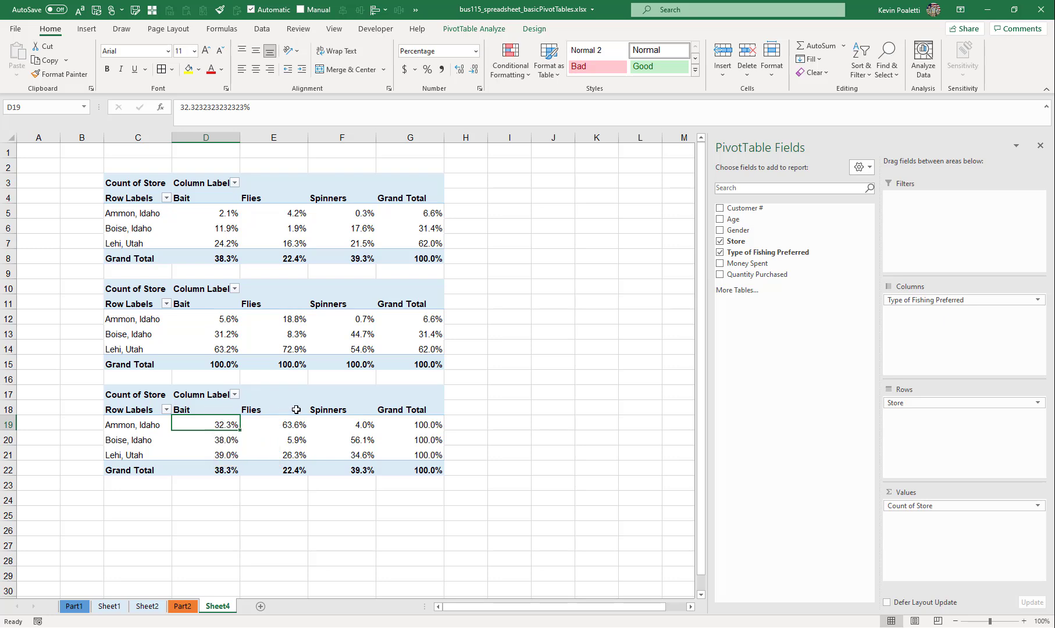
left_click_drag(202, 422, 414, 420)
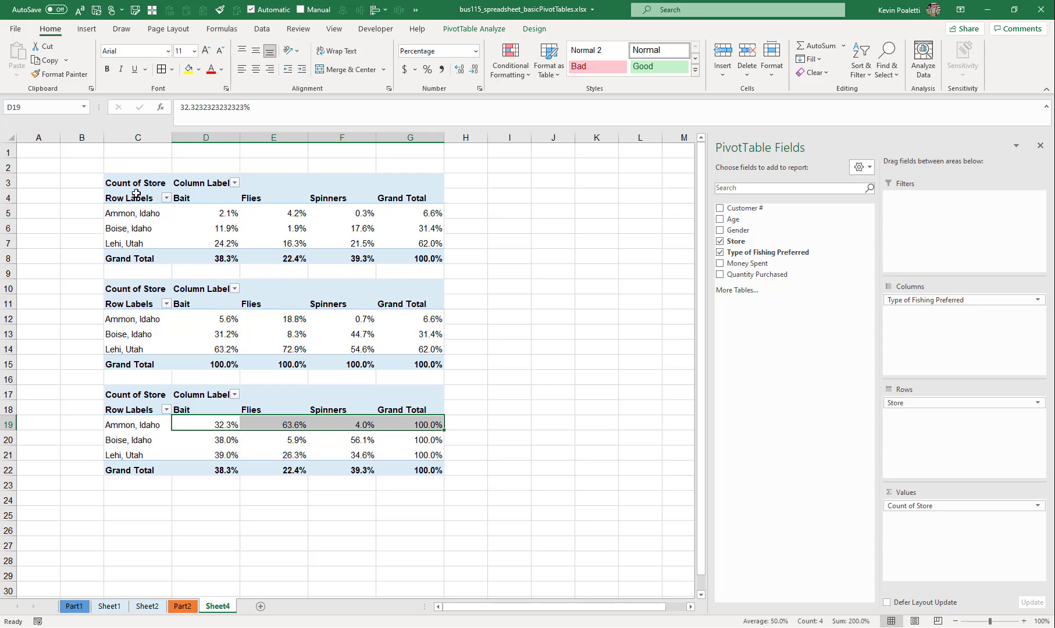
- Review the first PivotTable's grand total again and the full Bait column of the second PivotTable
left_click_drag(128, 181, 443, 262)
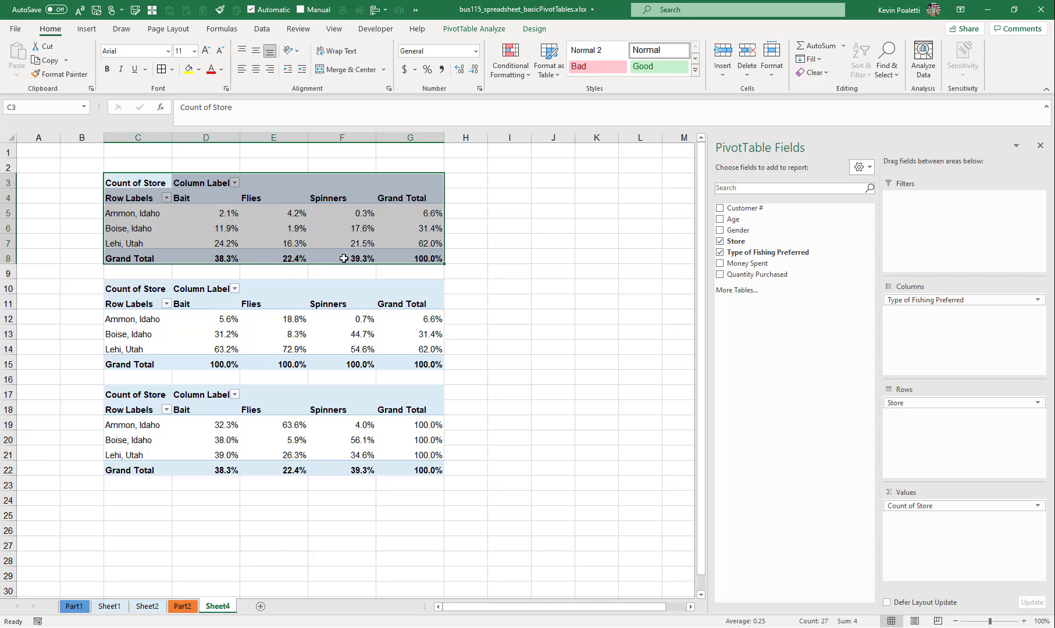
left_click(414, 257)
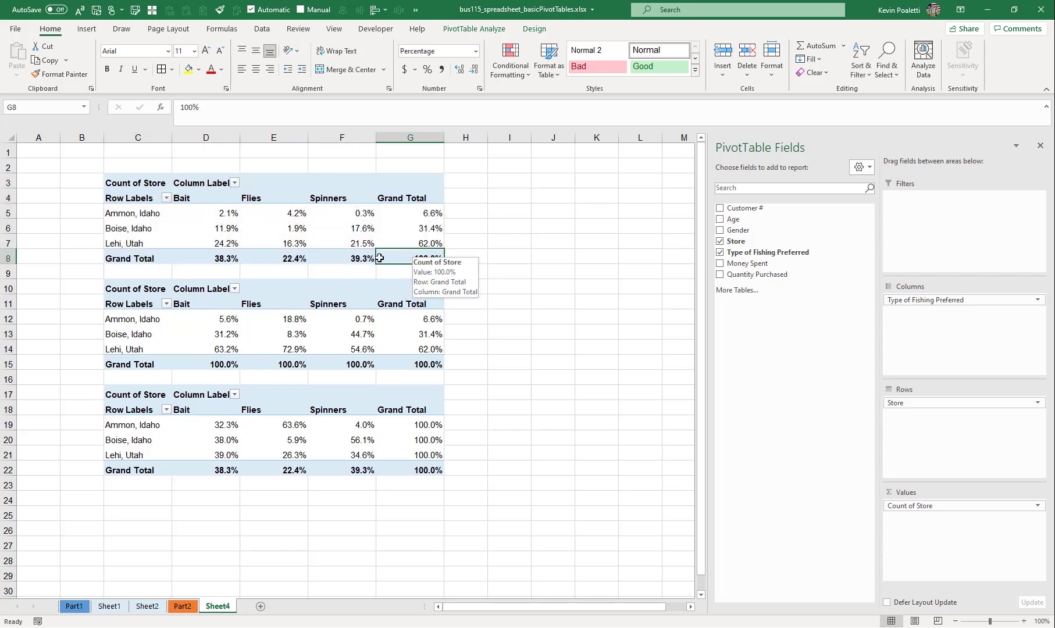
left_click(216, 367)
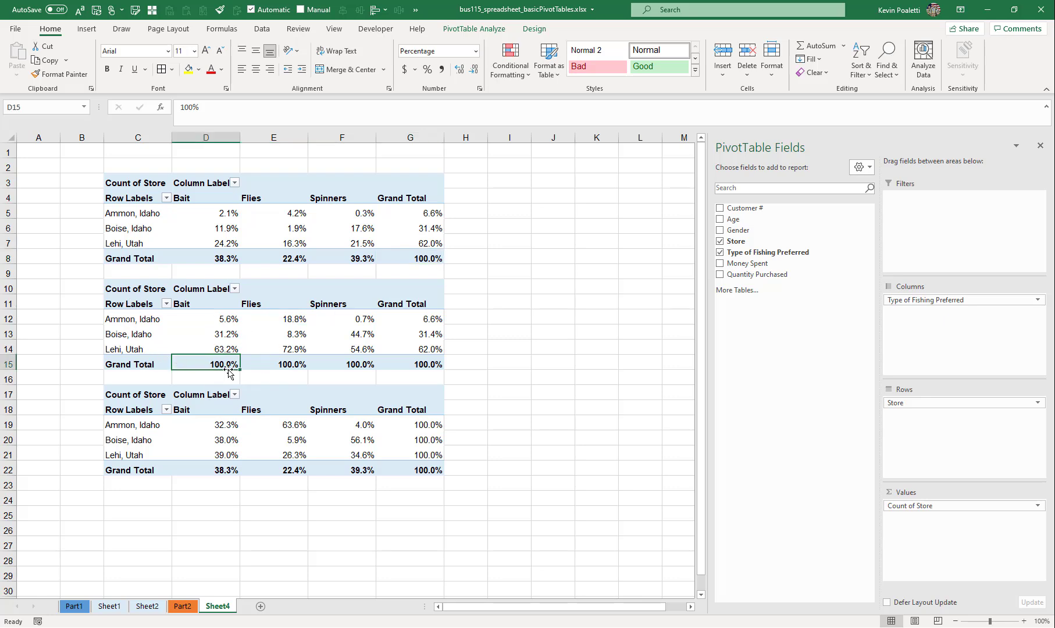
left_click_drag(216, 320, 213, 349)
left_click(214, 320)
left_click(207, 334)
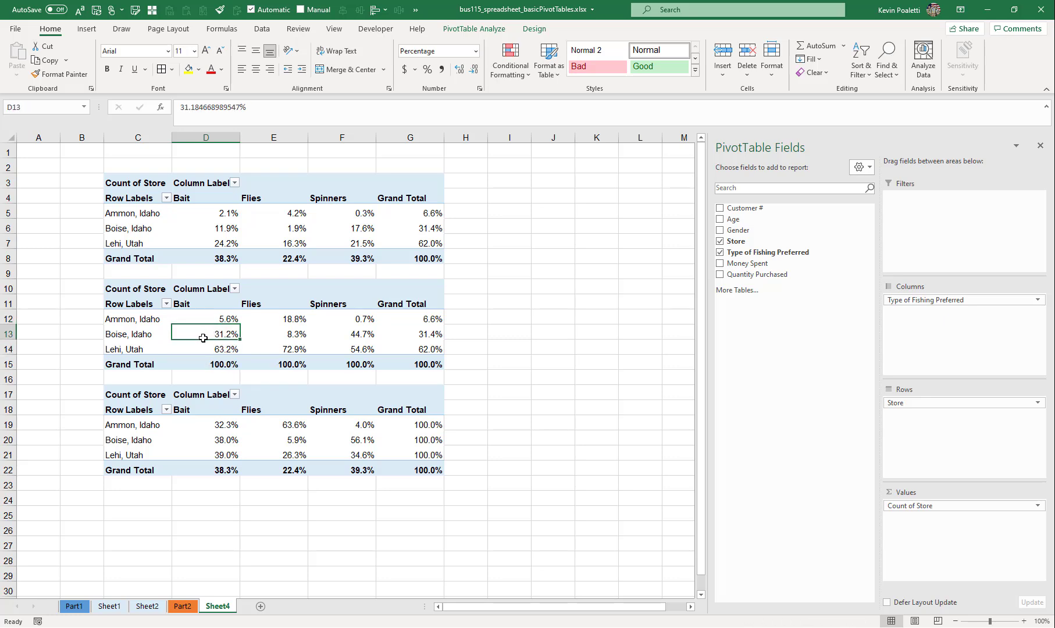
left_click(203, 348)
left_click_drag(193, 304, 192, 365)
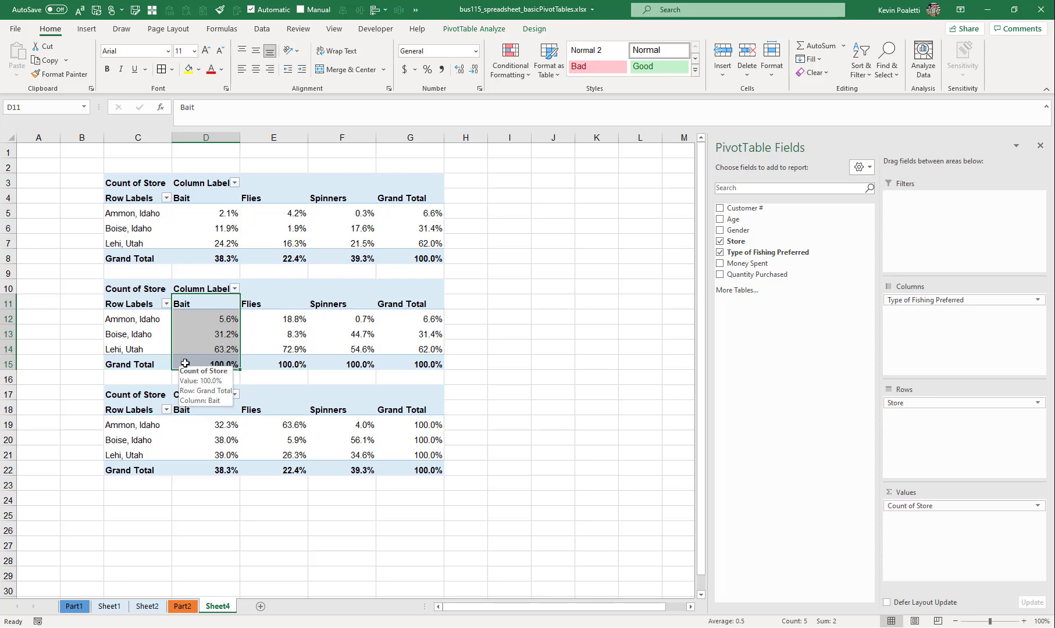
- Review the Ammon, Idaho percentages and row total in the third PivotTable, then leave the PivotTables by selecting an empty cell
left_click(204, 425)
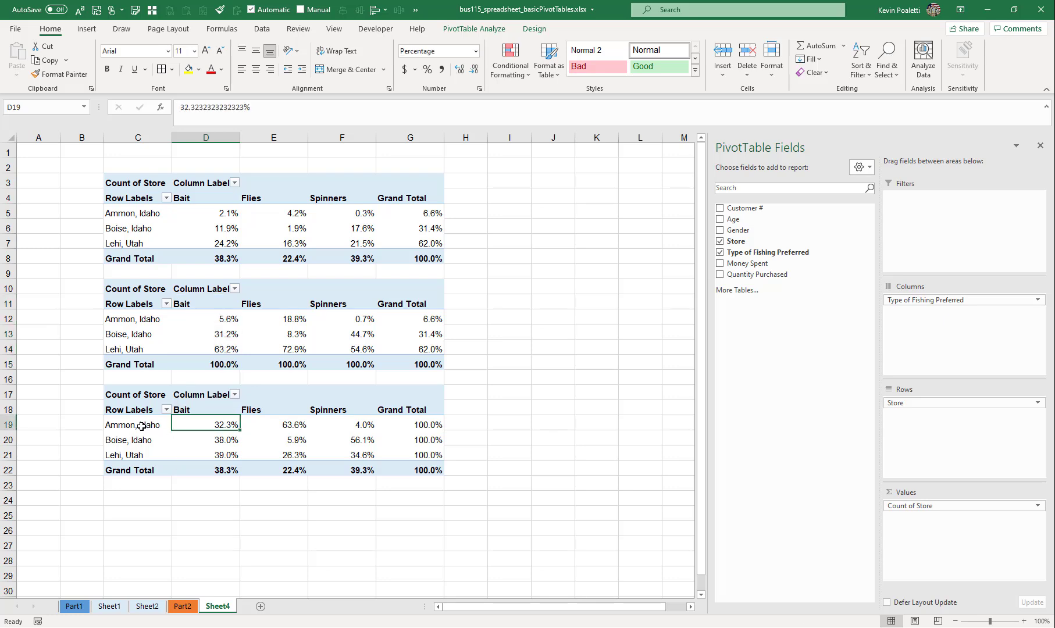
left_click_drag(147, 425, 407, 421)
mouse_move(430, 420)
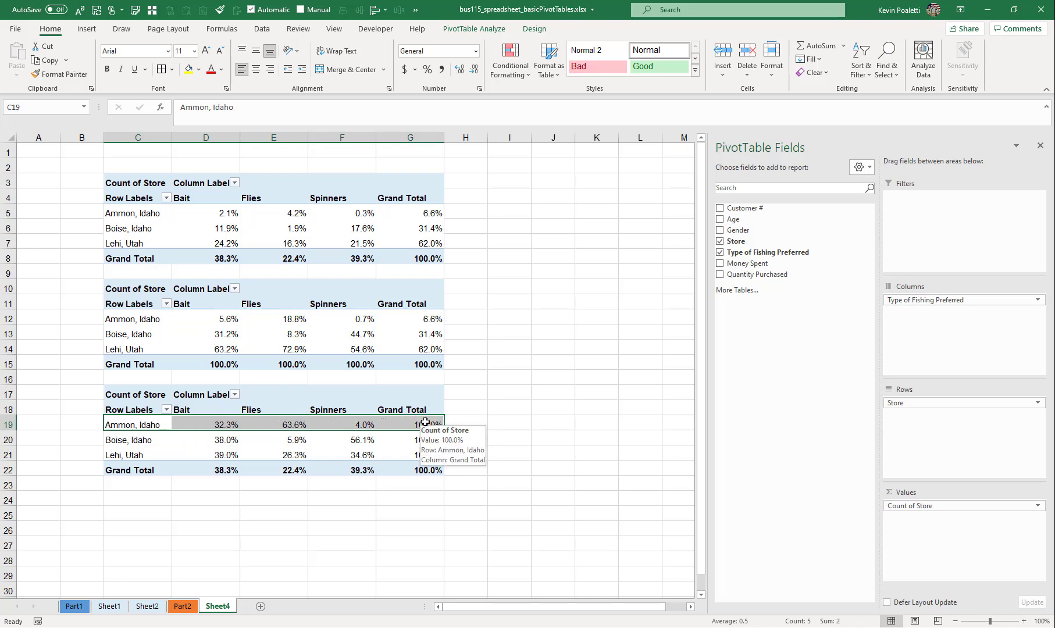
left_click(207, 424)
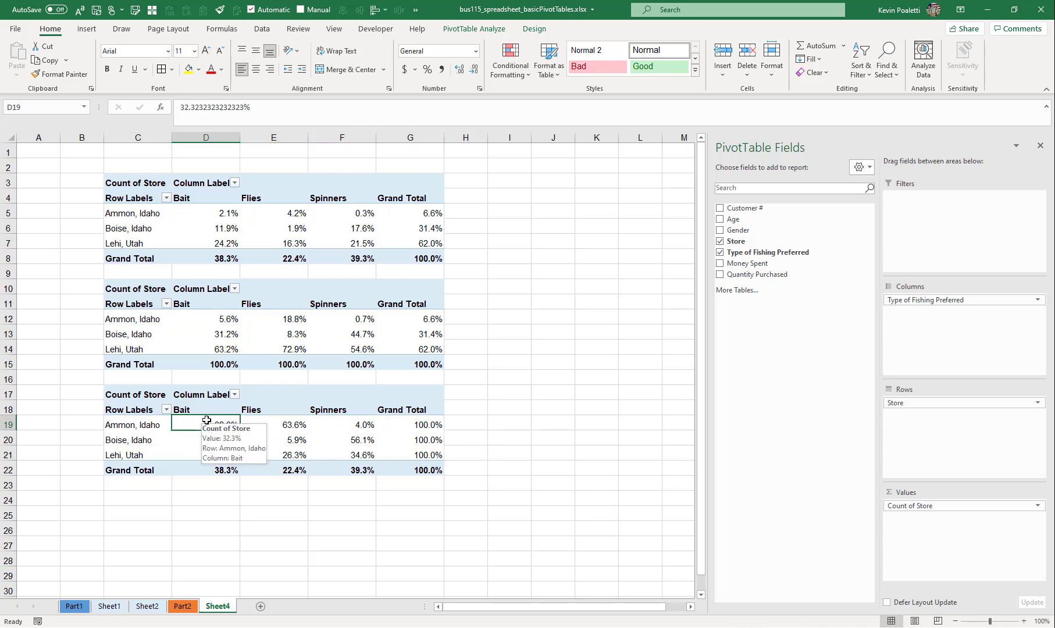
left_click(287, 422)
left_click(338, 419)
left_click(428, 420)
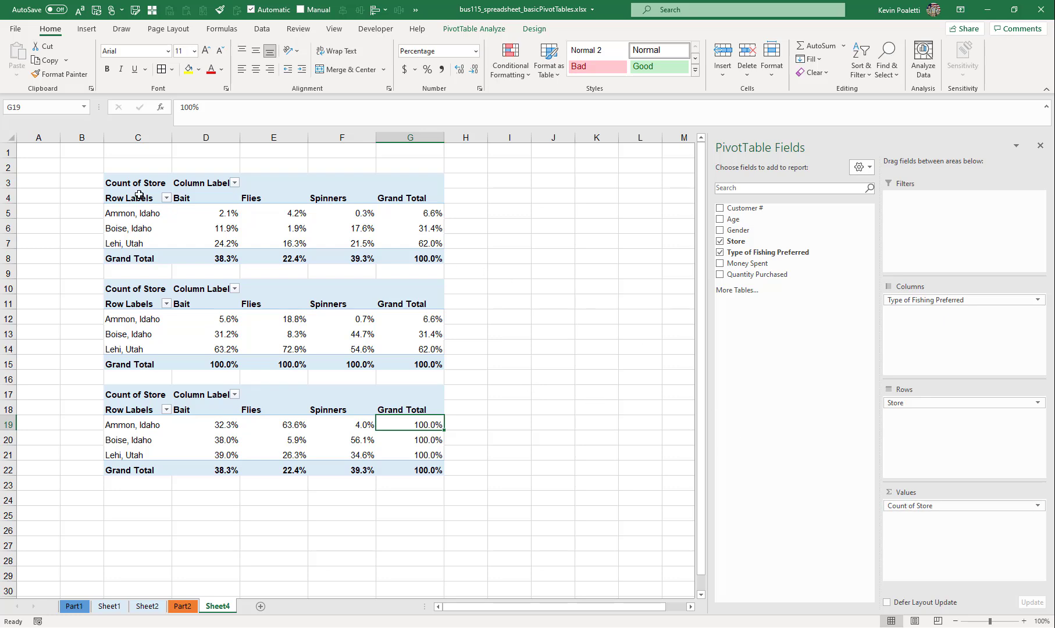
left_click(97, 161)
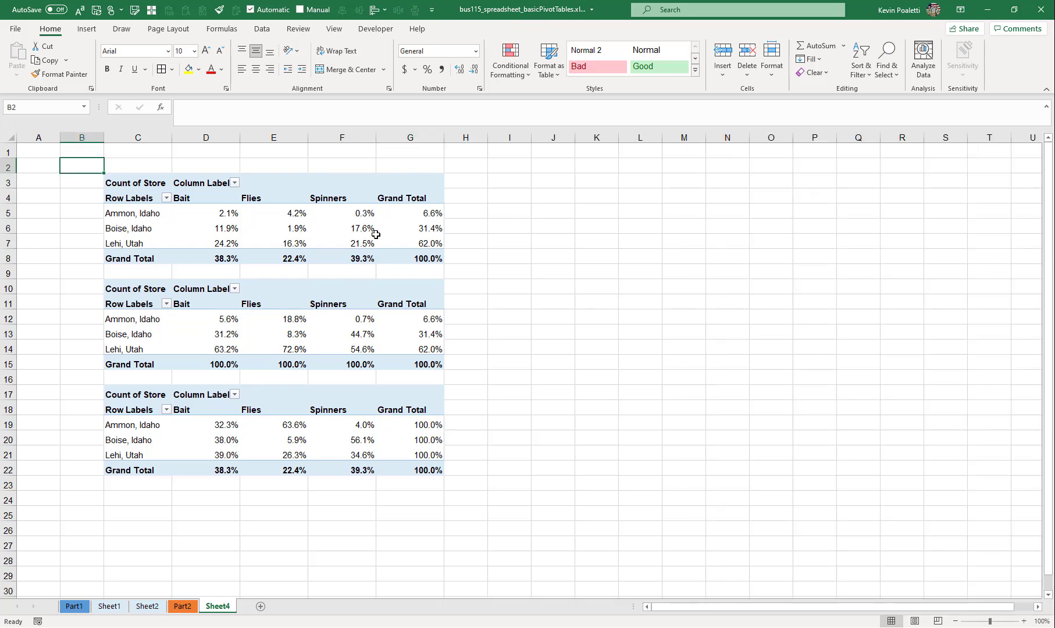
key("alt+Tab")
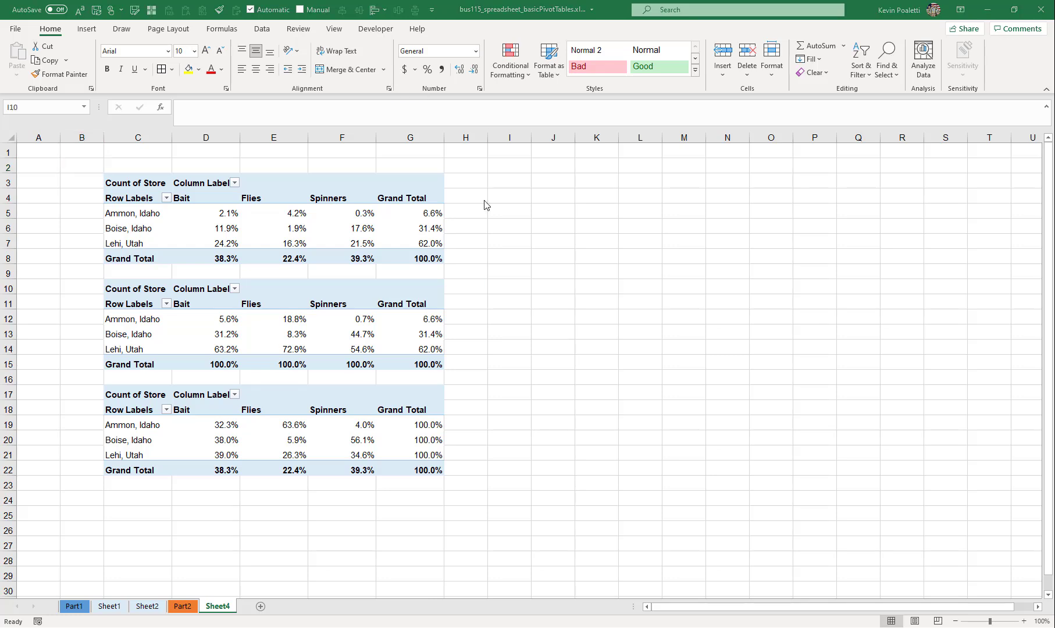
- Copy the first PivotTable to cell I3 and widen columns I through M to fit the copied table
key("alt+Tab")
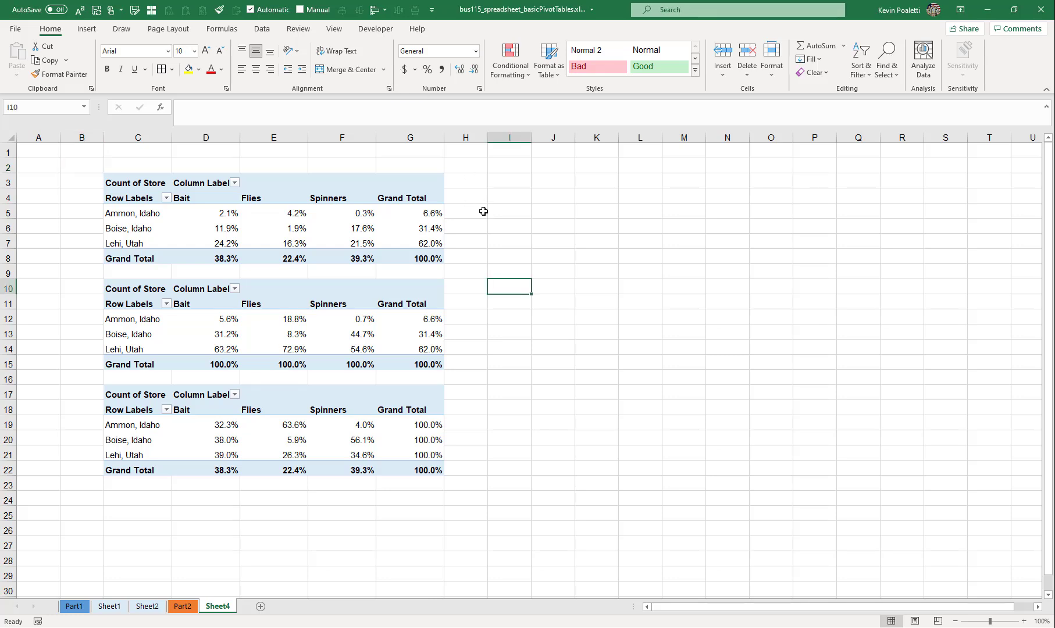
left_click(125, 171)
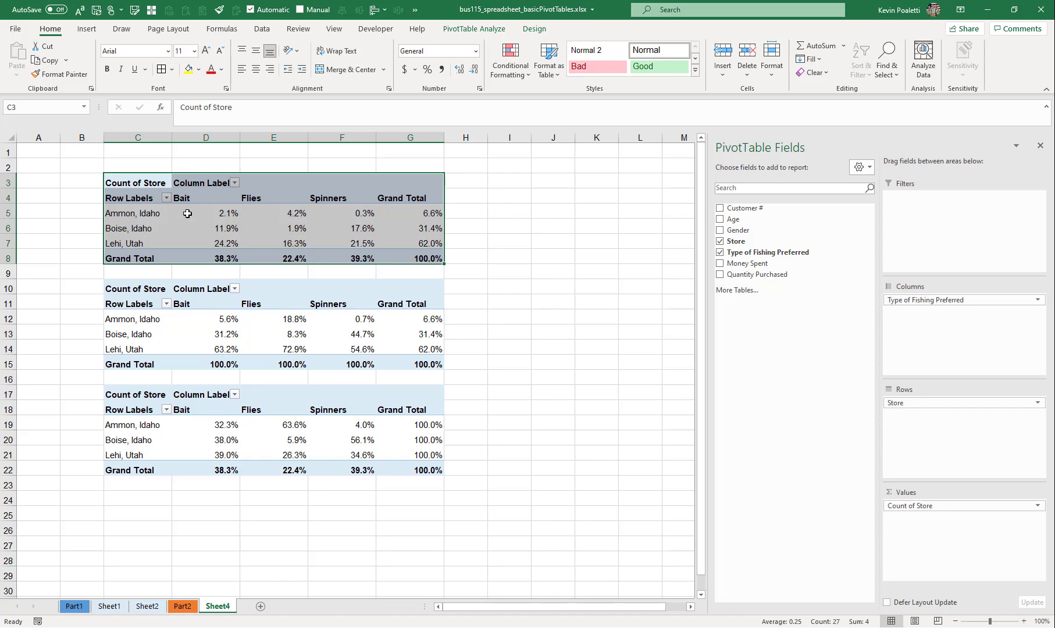
key("ctrl+c")
left_click(507, 180)
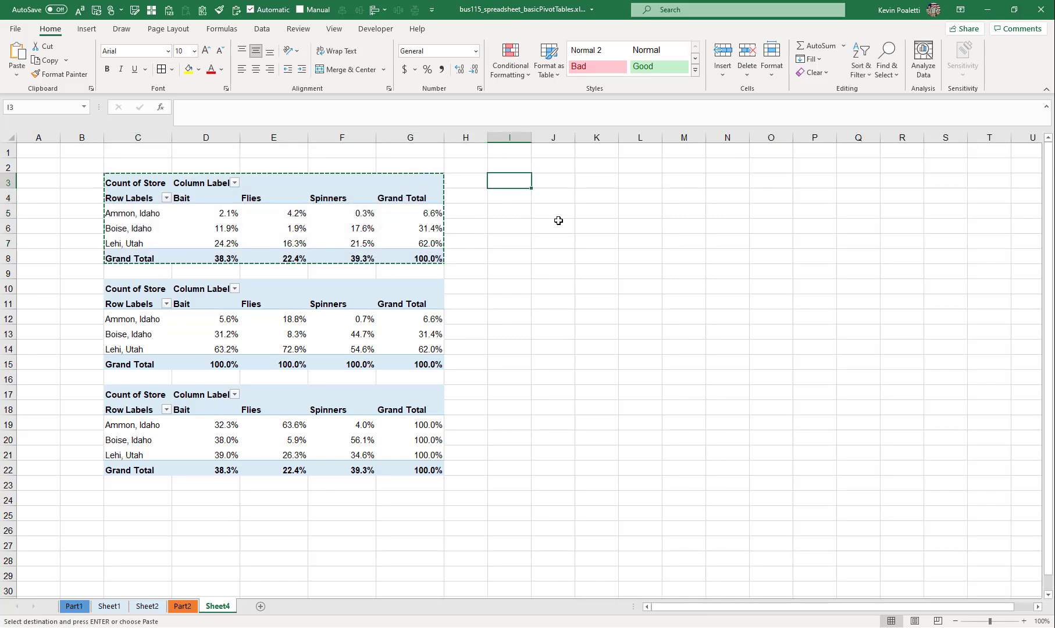
key("ctrl+v")
left_click_drag(556, 610, 576, 609)
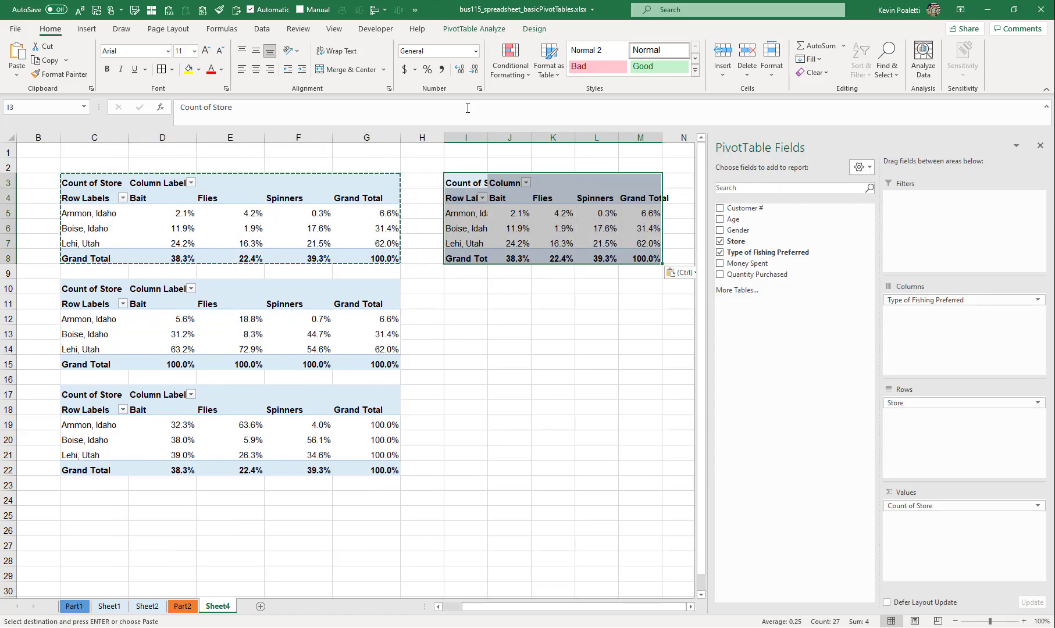
left_click_drag(463, 138, 655, 139)
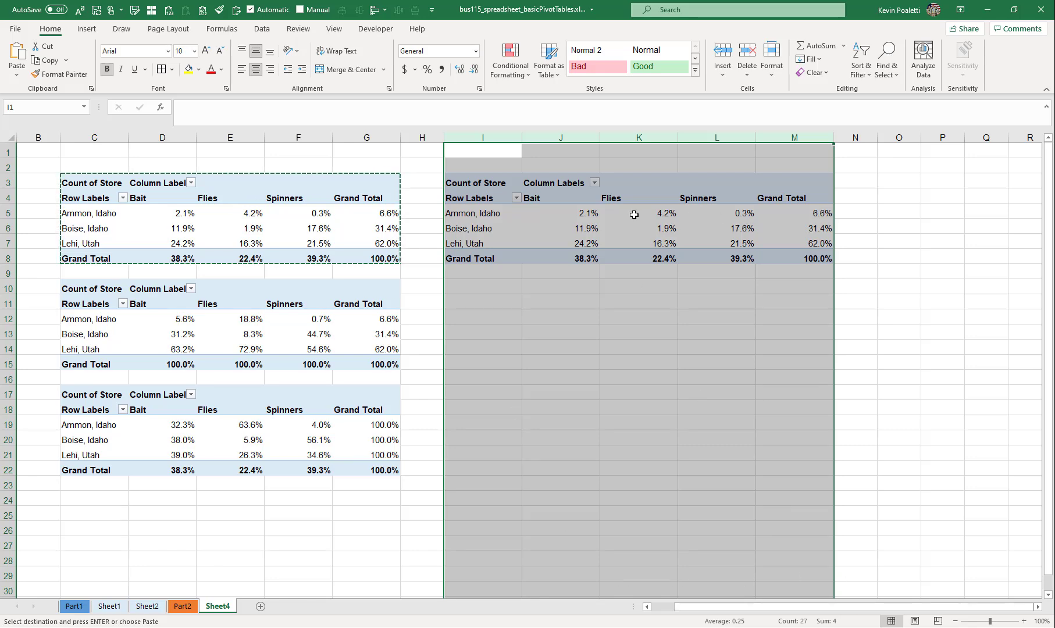
- Replace Store with Gender as the copied PivotTable's row field and remove Type of Fishing Preferred from its columns
left_click(614, 213)
left_click_drag(911, 334, 893, 414)
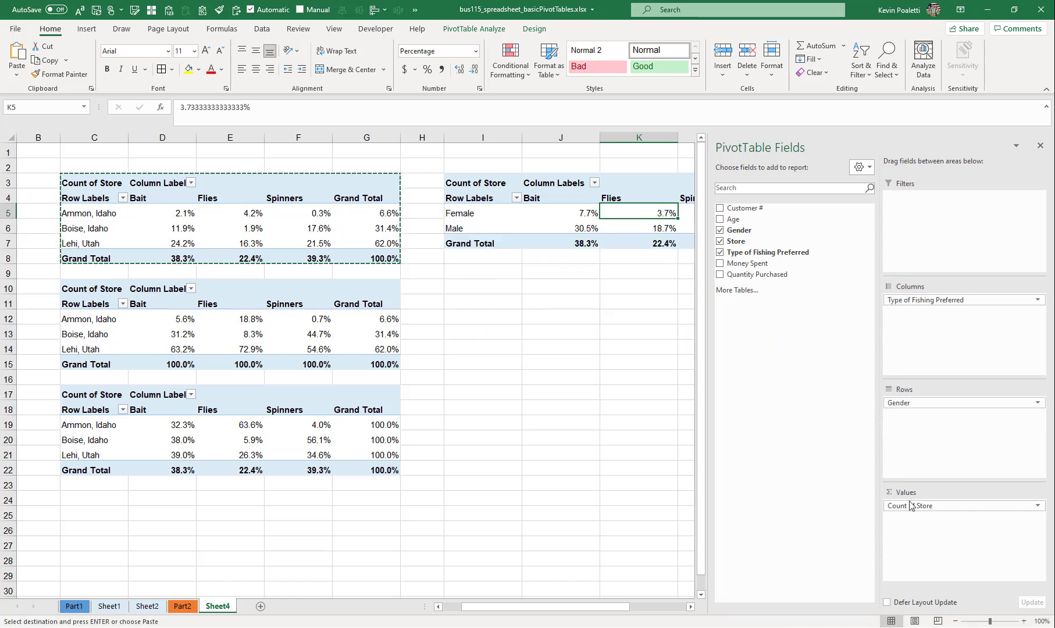
left_click_drag(915, 299, 756, 350)
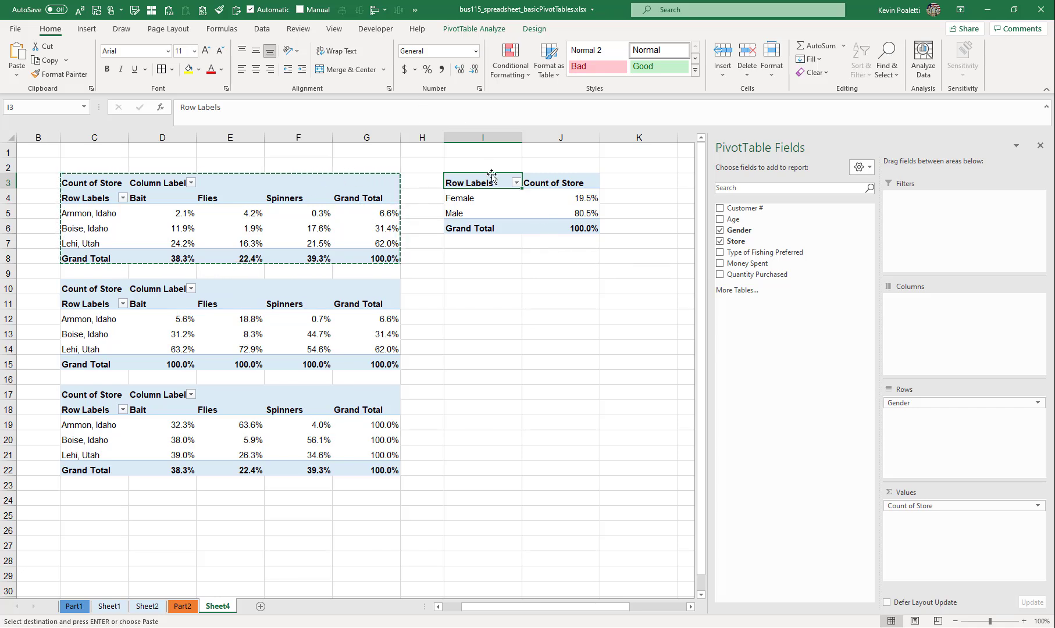
key("Escape")
- Insert a Clustered Column PivotChart based on the gender PivotTable
left_click(491, 34)
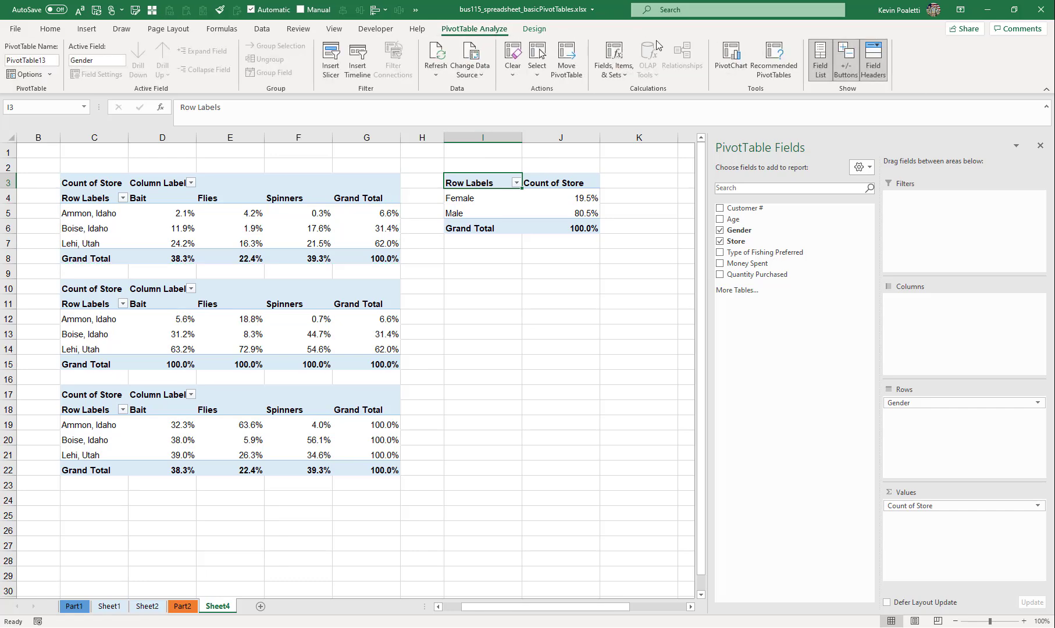
left_click(733, 64)
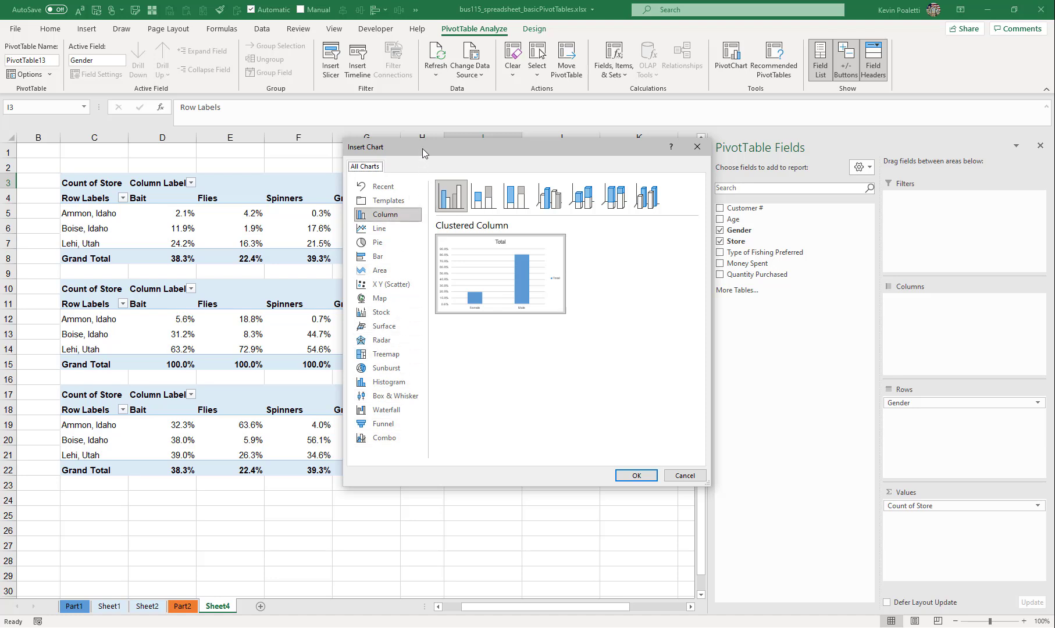
left_click_drag(411, 156, 207, 195)
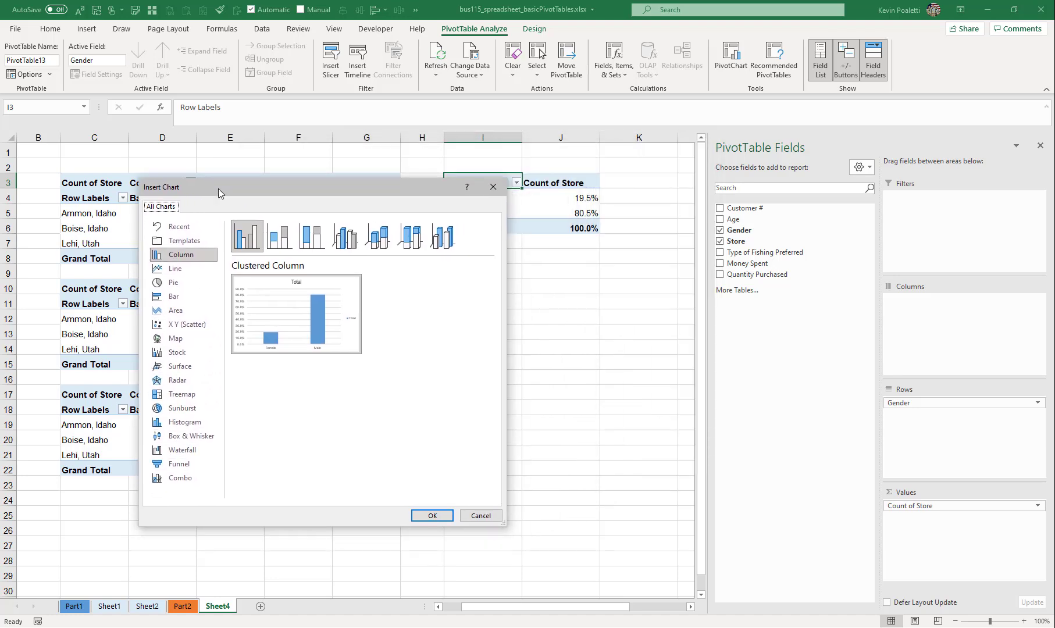
left_click(245, 237)
left_click(431, 517)
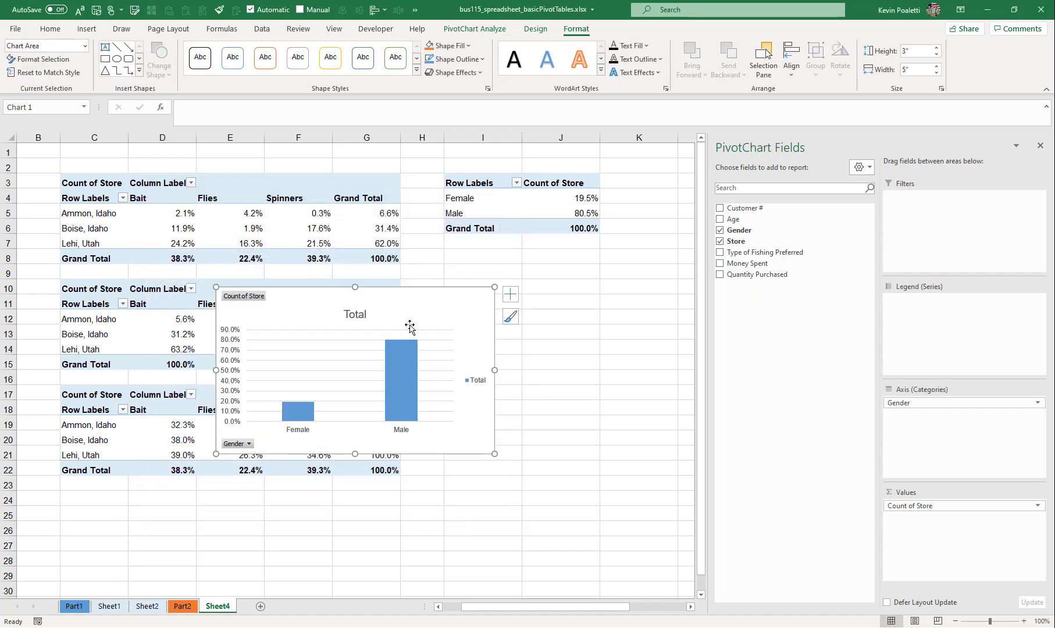
- Place the PivotChart below the gender PivotTable and narrow it to about 2.66 inches
left_click_drag(370, 293, 601, 261)
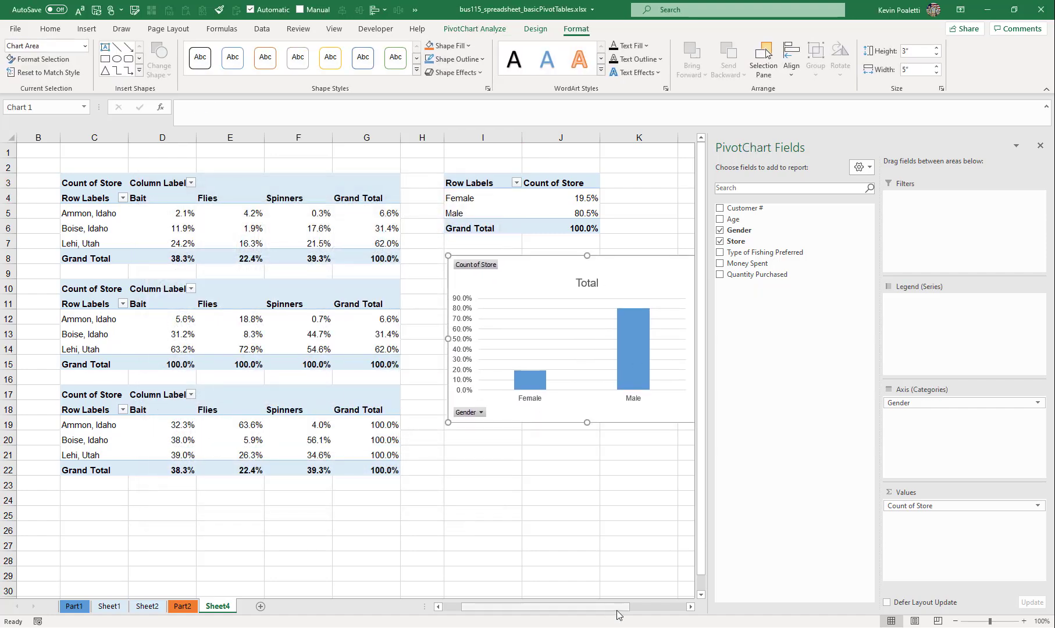
left_click_drag(617, 610, 658, 610)
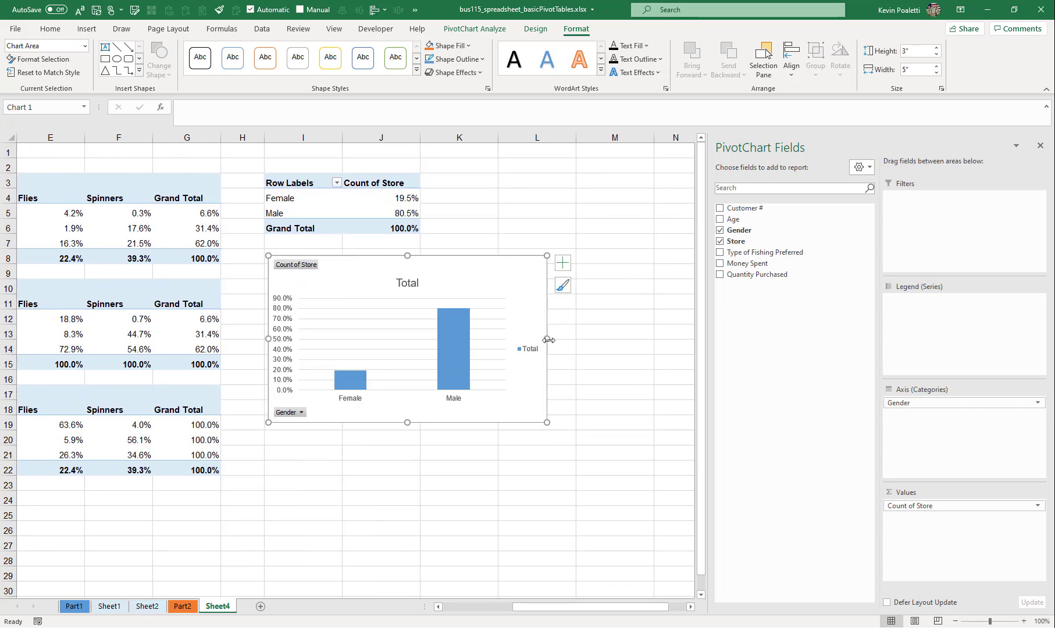
left_click_drag(549, 340, 419, 333)
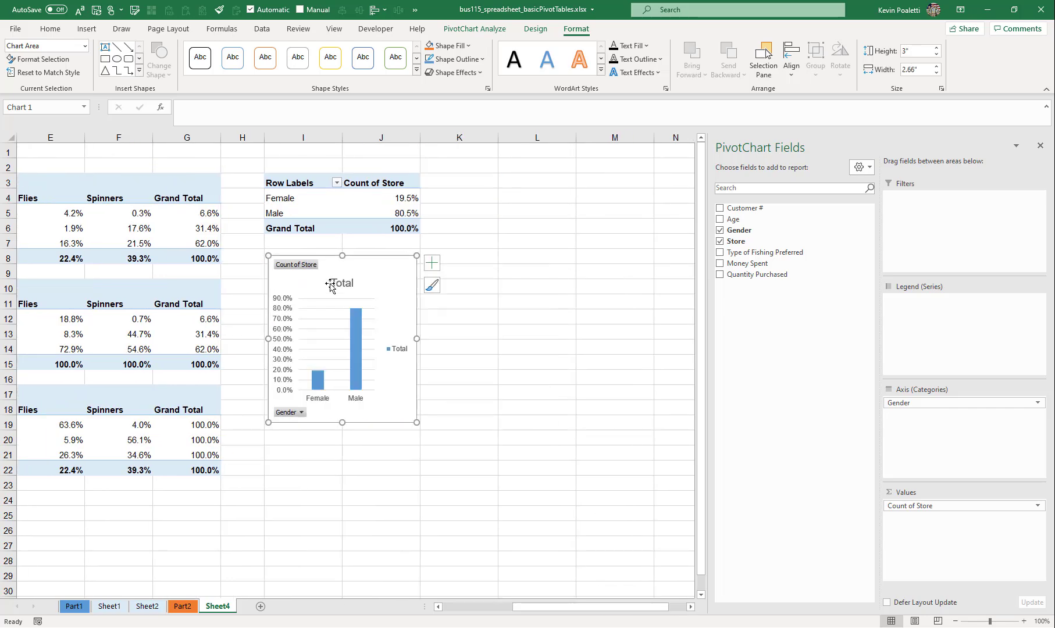
left_click(301, 413)
left_click(272, 396)
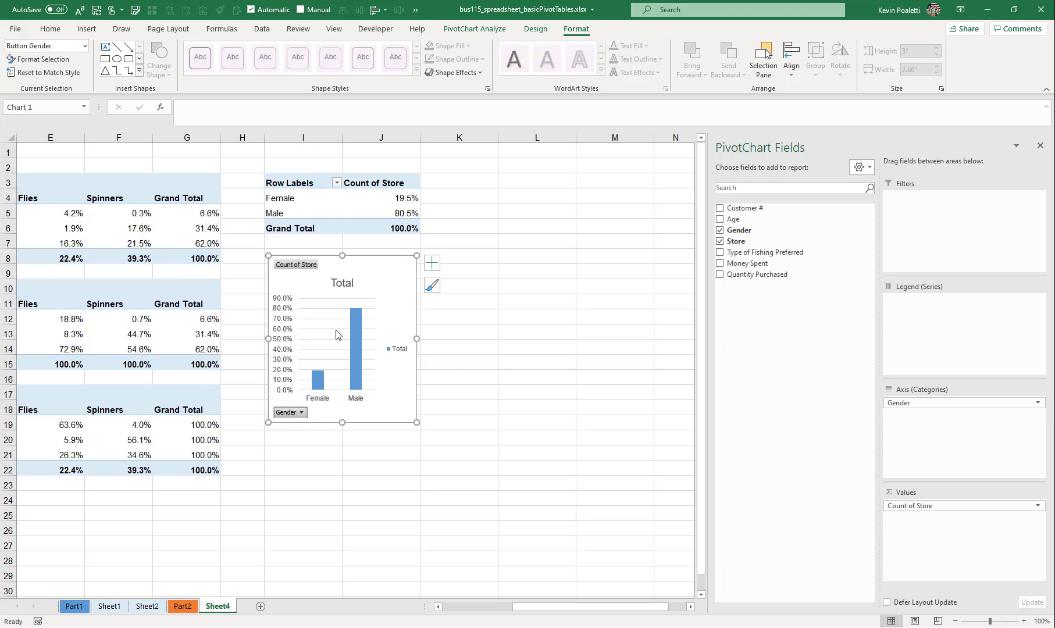
left_click_drag(374, 262, 417, 288)
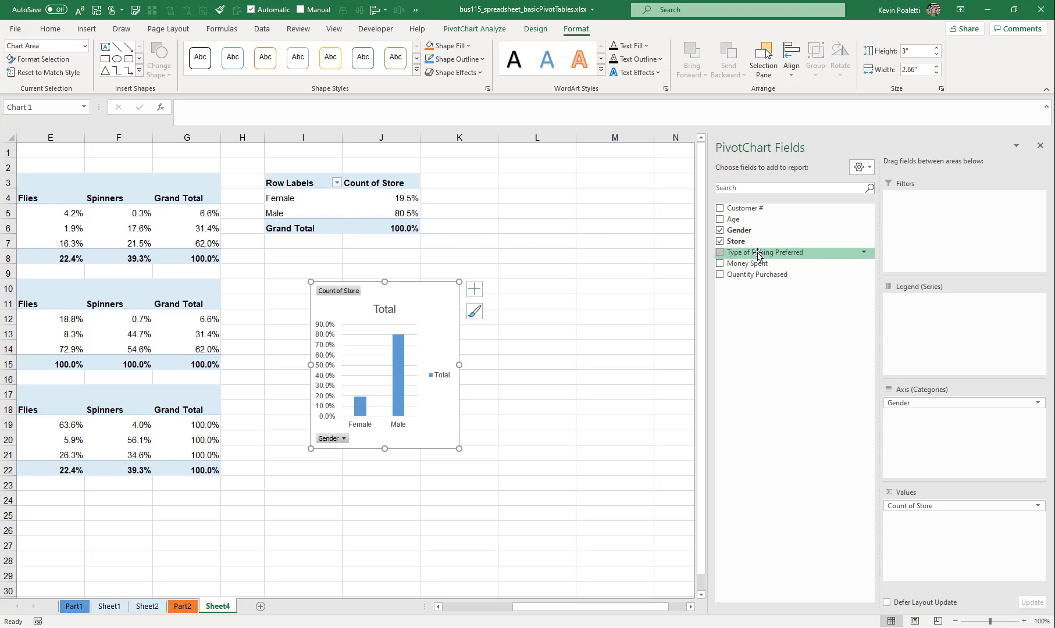
- Add Type of Fishing Preferred as the PivotChart's legend series and widen the chart to about 4.56 inches
left_click_drag(758, 255, 940, 345)
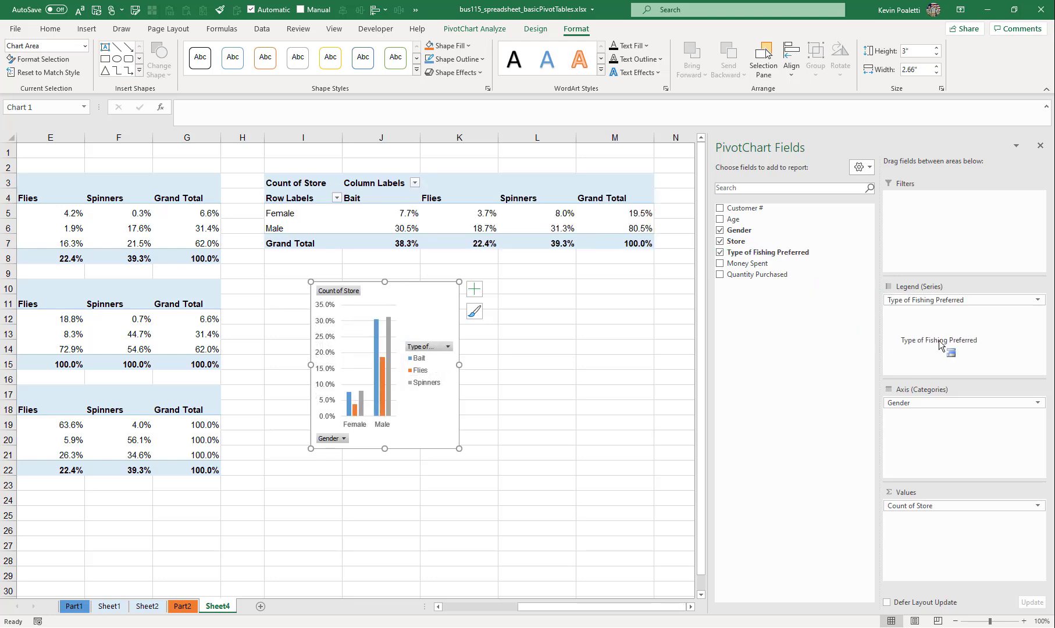
left_click_drag(460, 367, 568, 365)
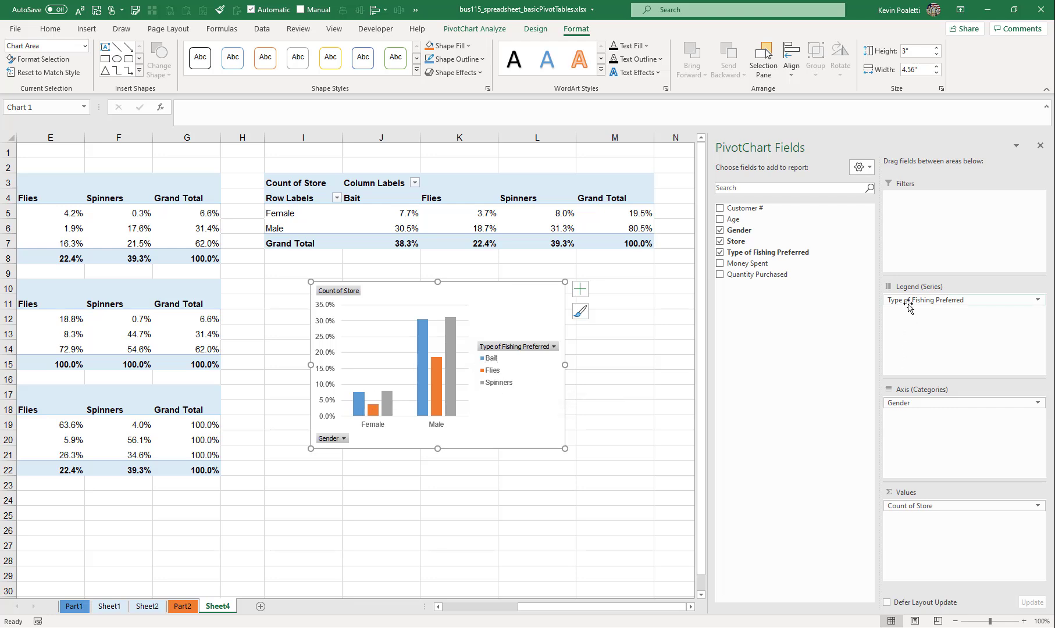
- Replace the fishing type series with Store above Gender on the chart's category axis, and move the chart clear of the table
left_click_drag(907, 301, 760, 276)
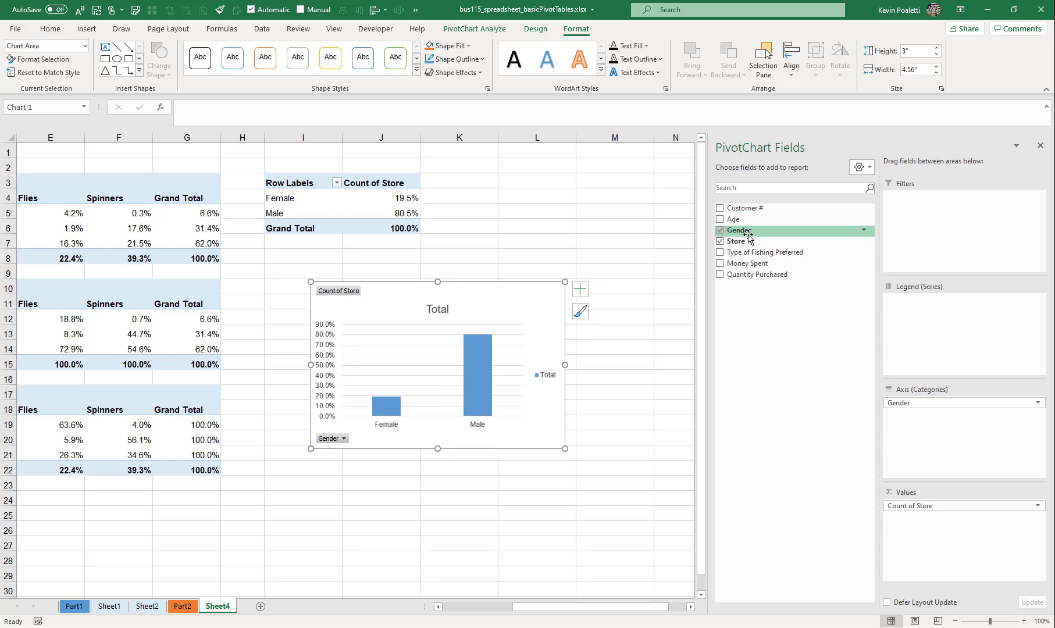
left_click_drag(748, 241, 926, 403)
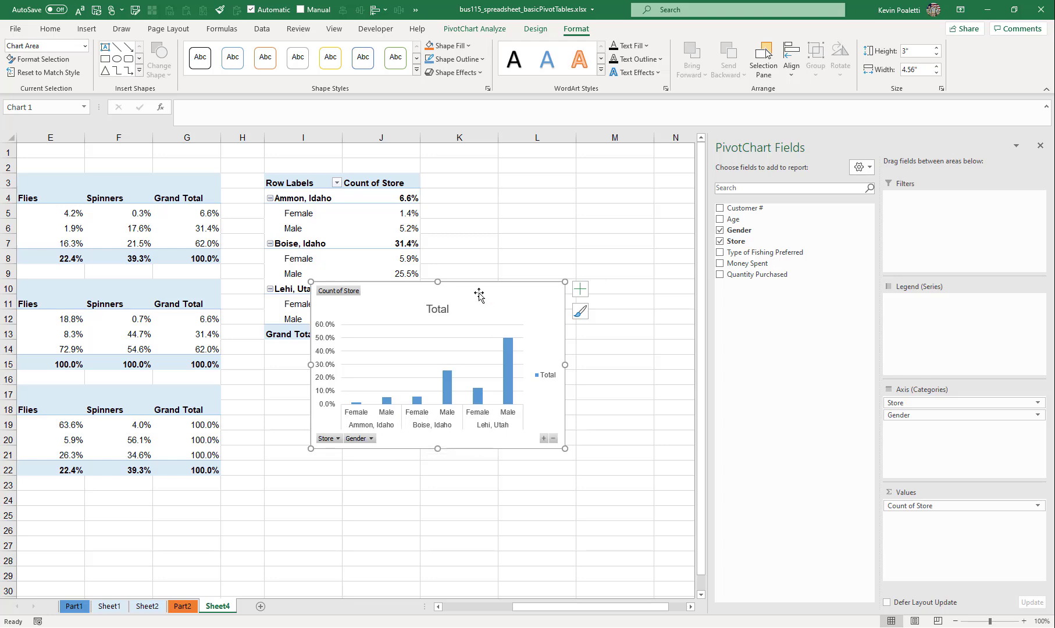
left_click_drag(479, 295, 469, 382)
- Show the Count of Store values in the store and gender PivotTable as % of Column Total
left_click(398, 334)
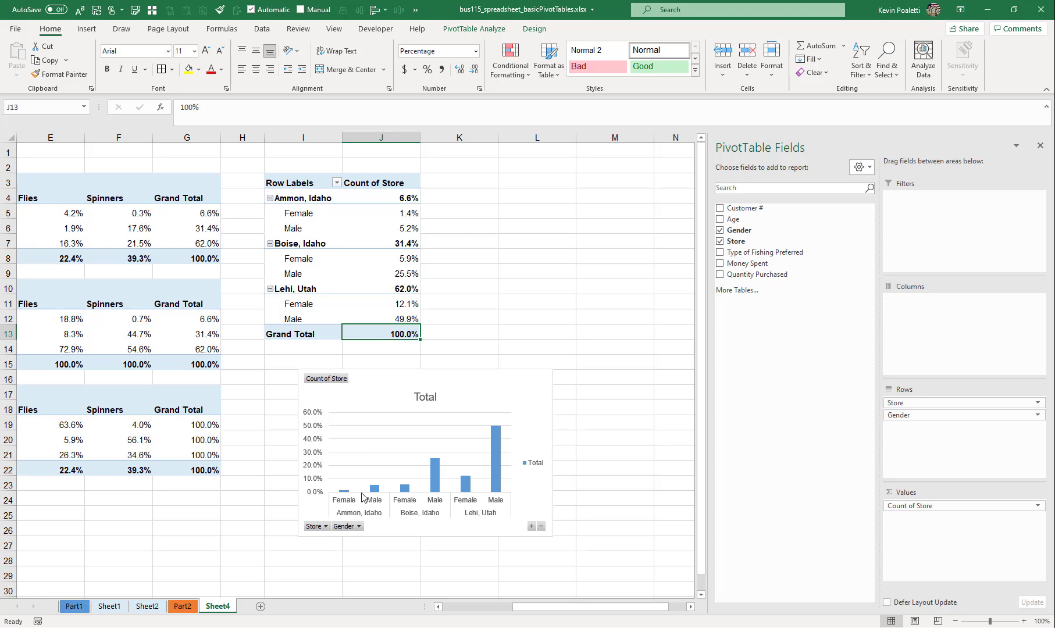
left_click(915, 507)
left_click(989, 493)
left_click(567, 210)
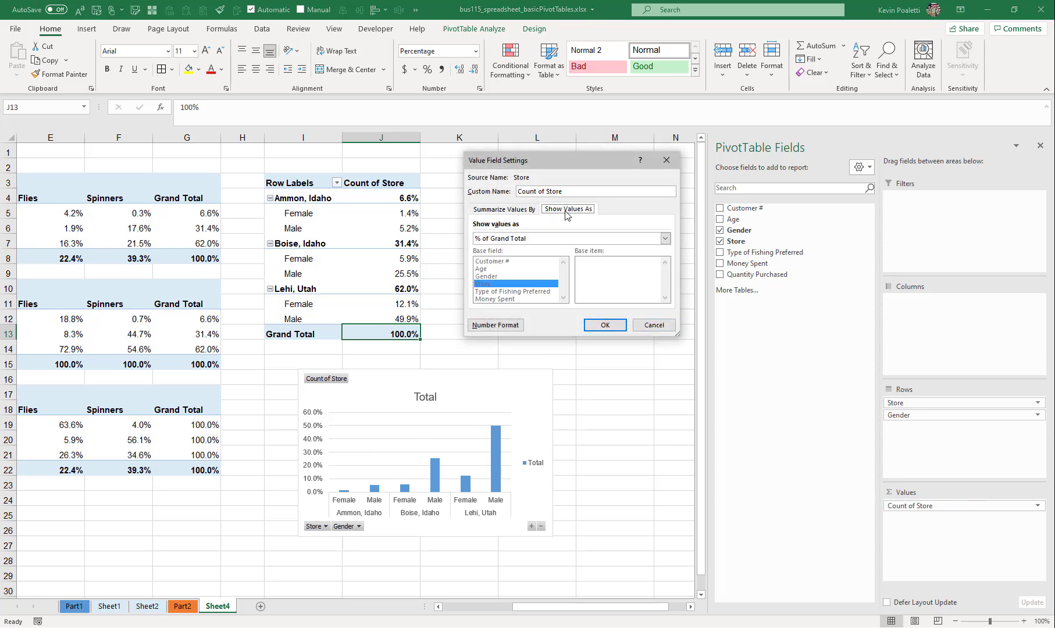
left_click(531, 238)
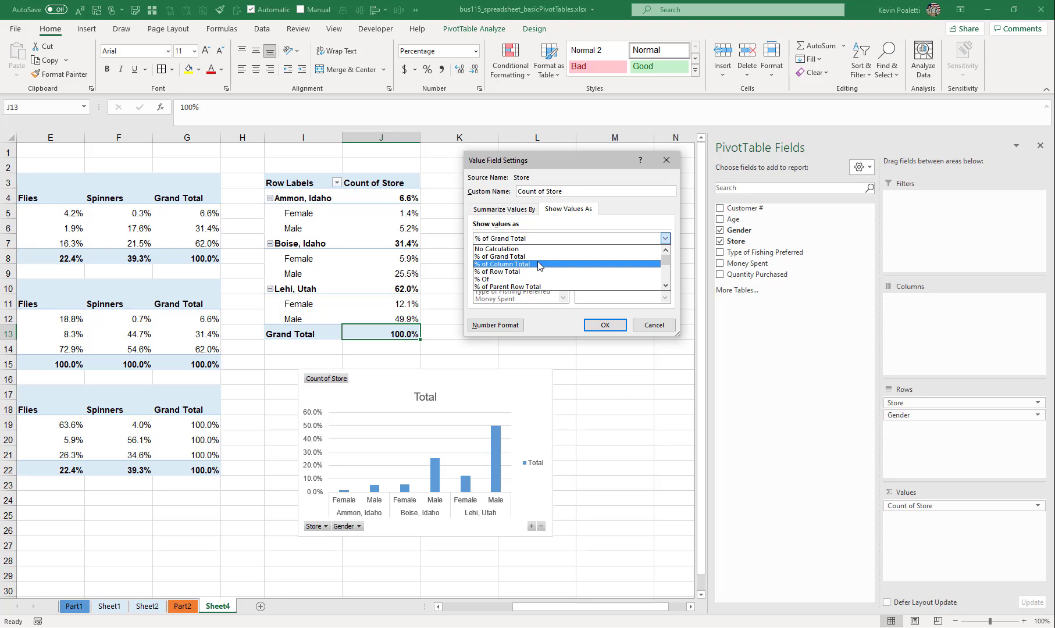
left_click(538, 264)
left_click(605, 324)
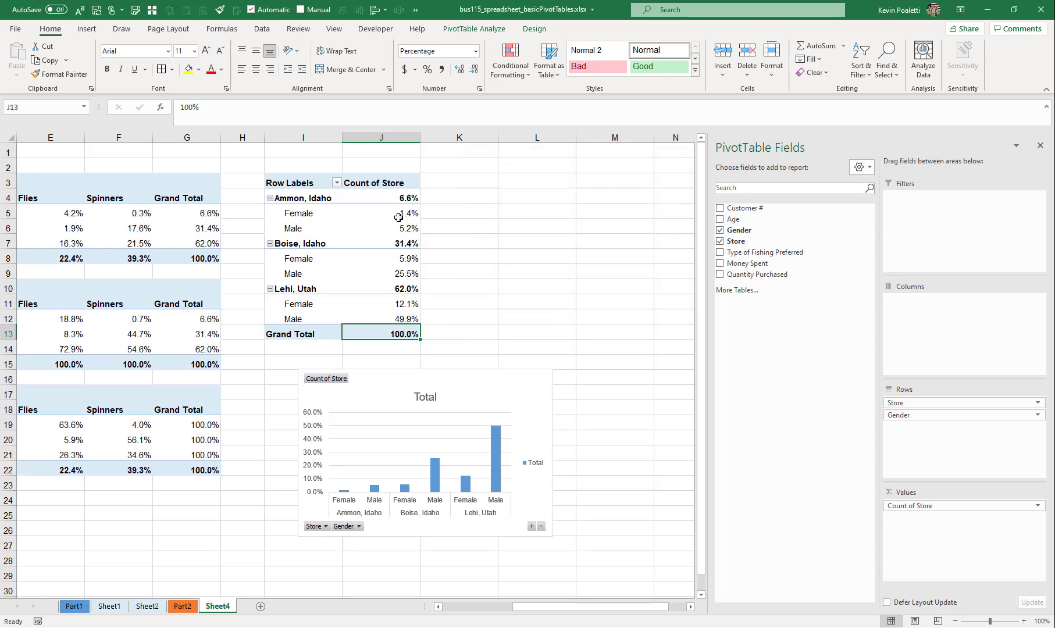
- Show the Count of Store values in the store and gender PivotTable as % of Parent Row Total
left_click(927, 506)
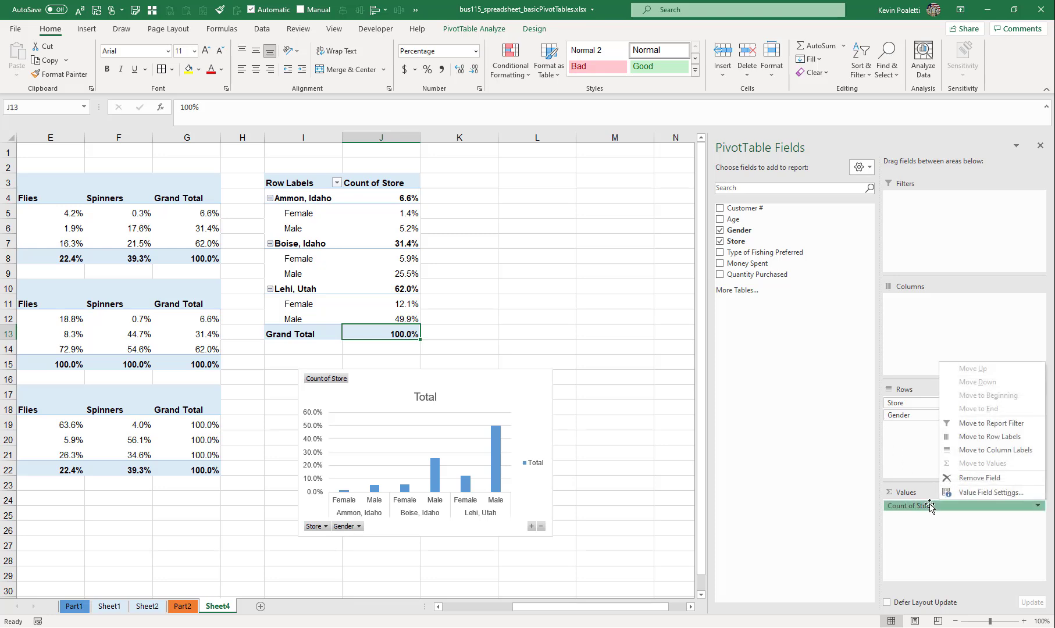
left_click(967, 495)
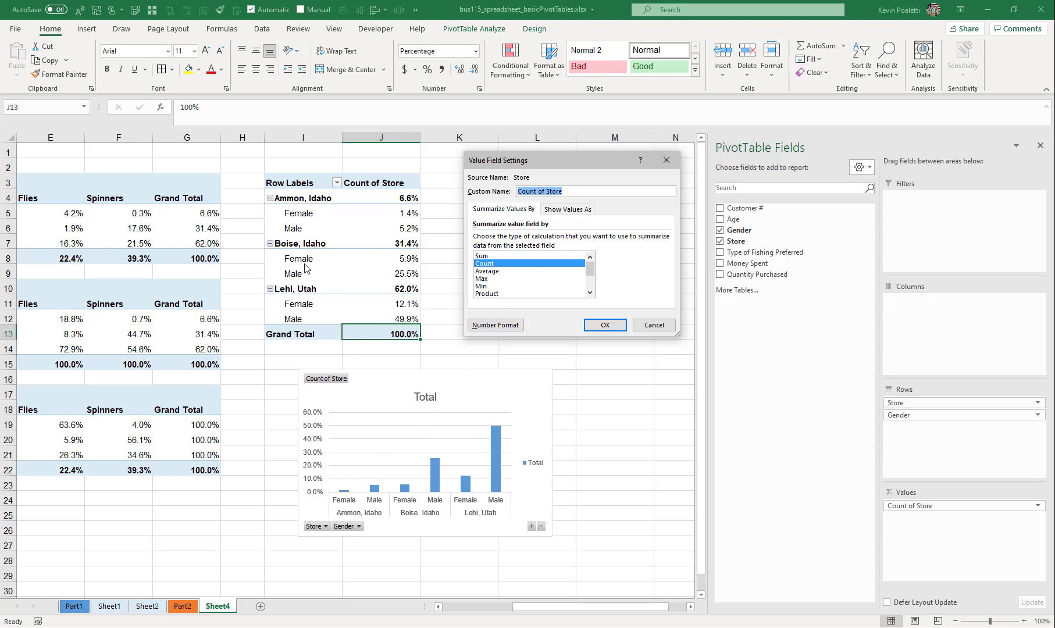
left_click(563, 210)
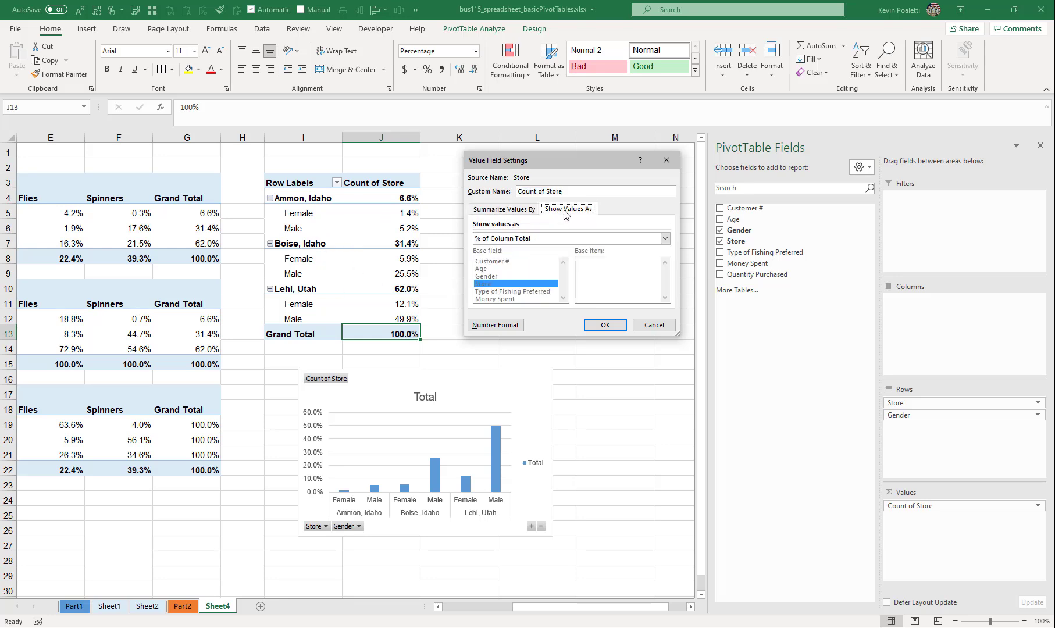
left_click(539, 239)
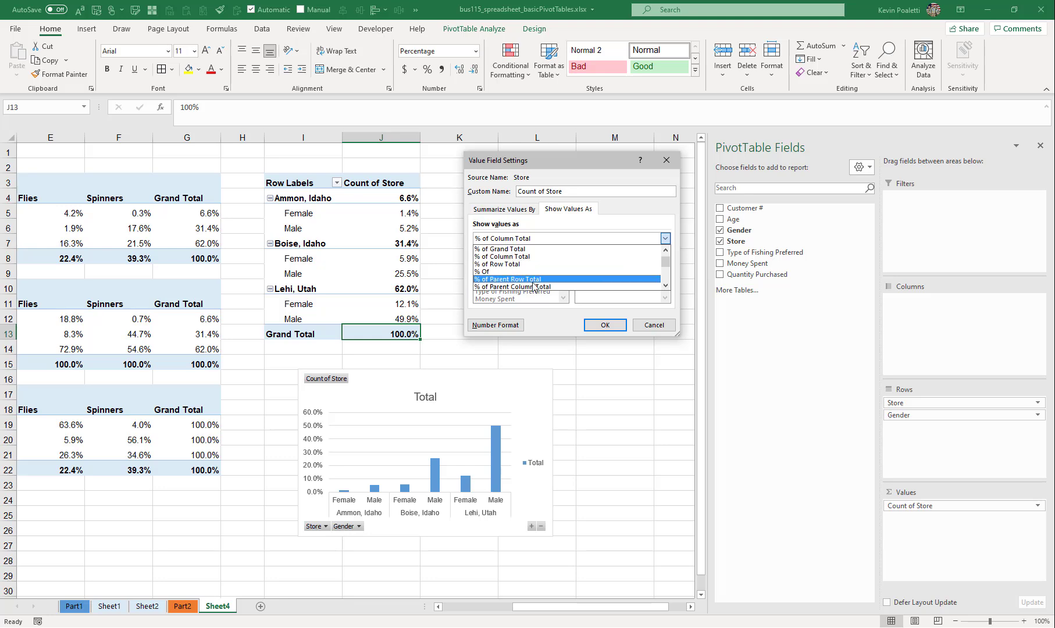
left_click(515, 286)
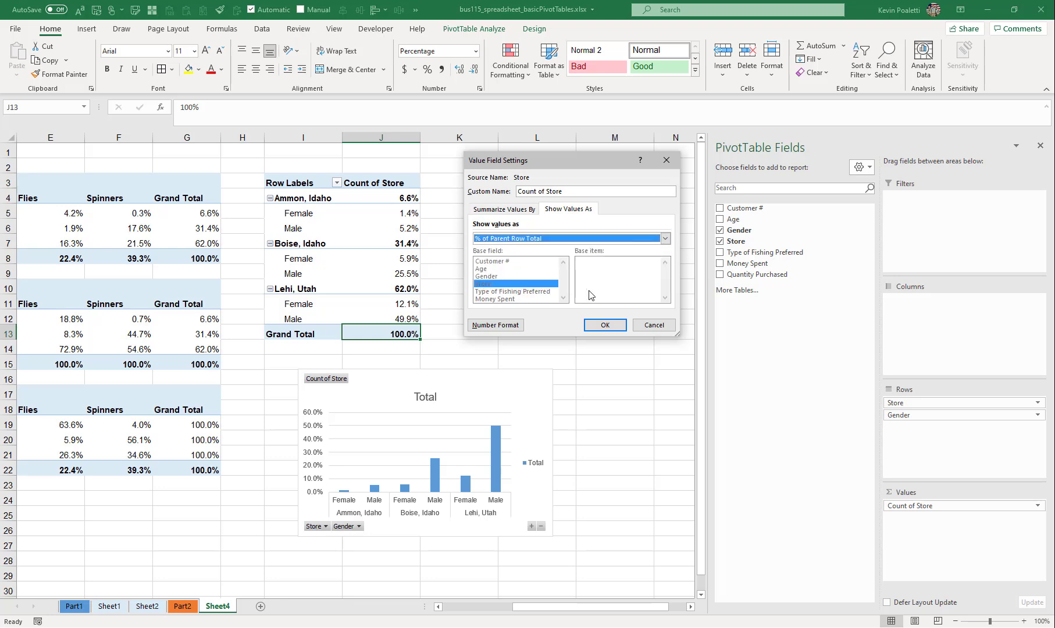
left_click(601, 326)
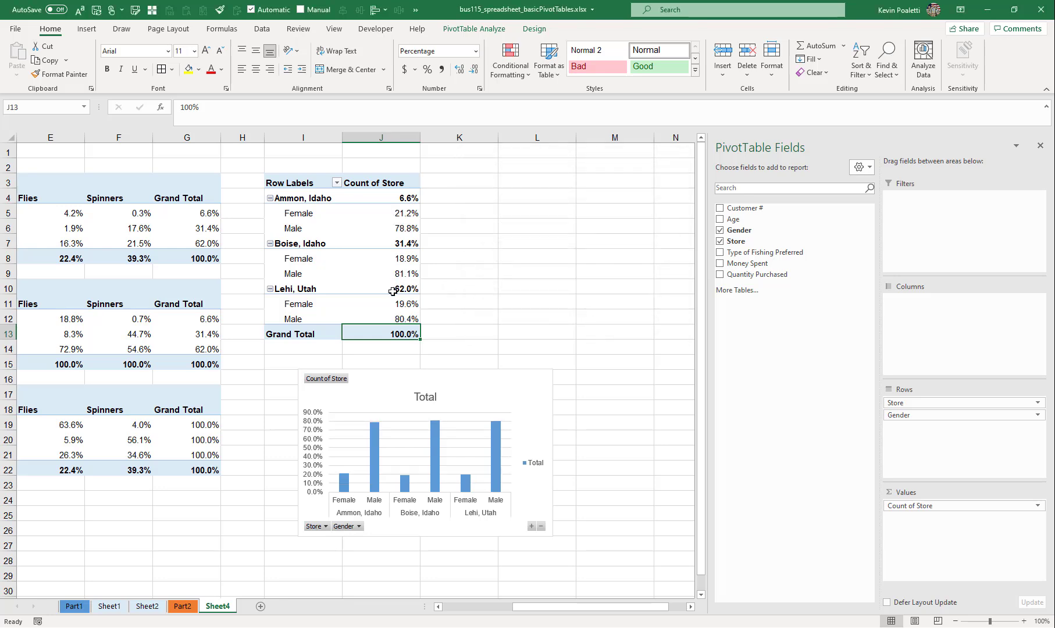
- Examine the Lehi, Utah gender split, then each store's percentage and the grand total in the store and gender PivotTable
left_click_drag(404, 303, 405, 317)
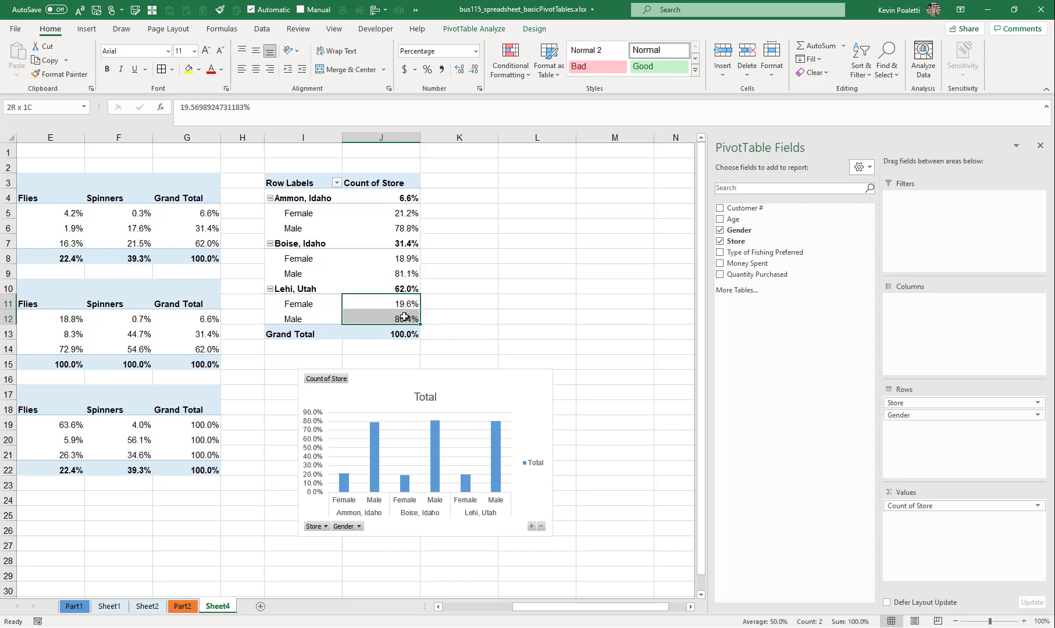
left_click(291, 290)
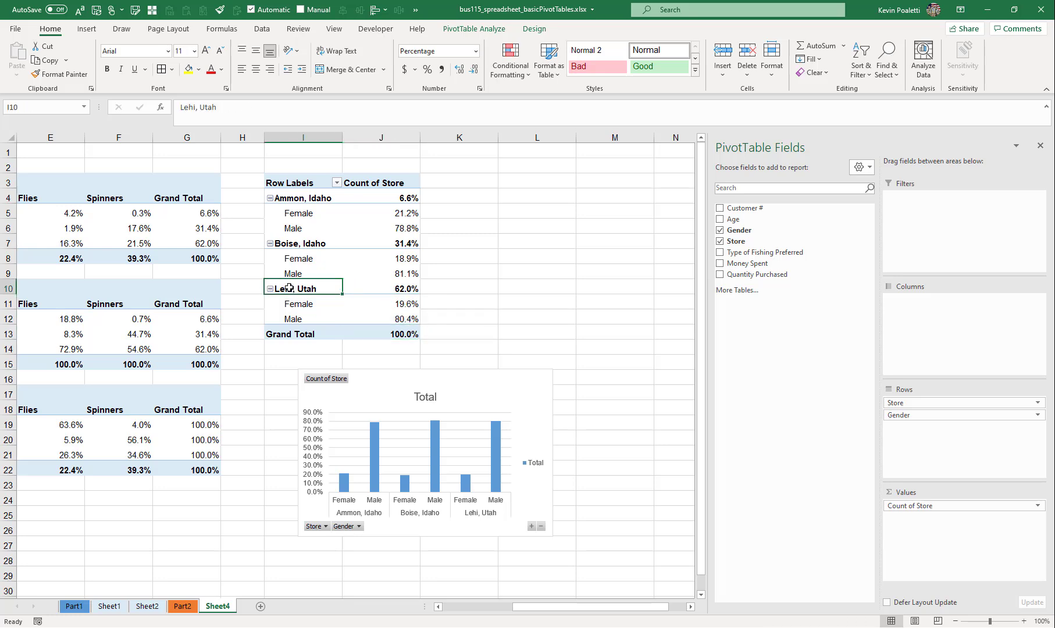
left_click(395, 286)
left_click(407, 243)
left_click(411, 197)
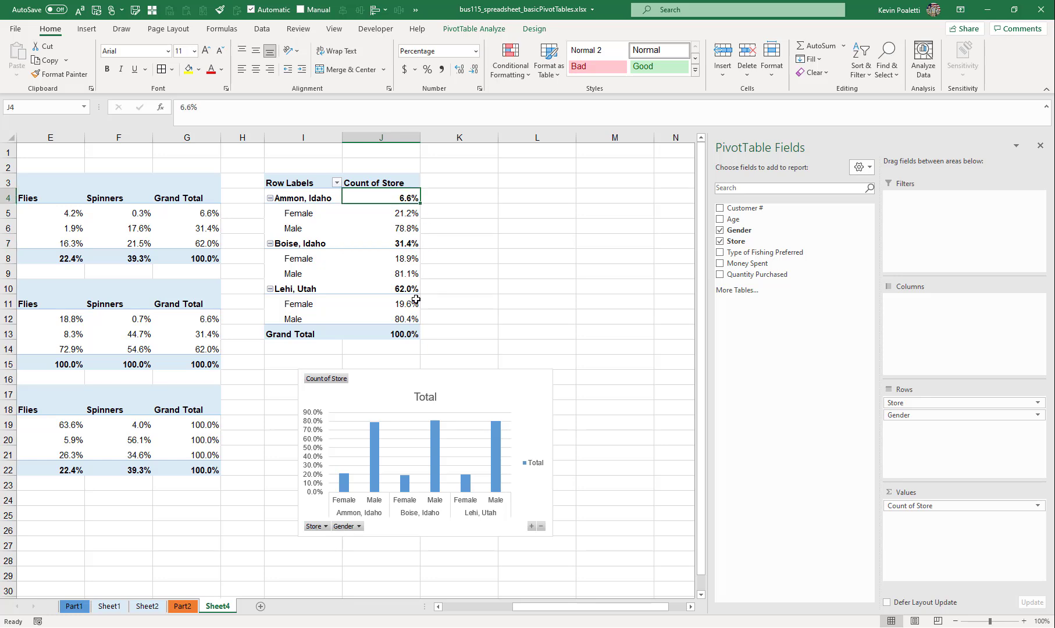
left_click(403, 328)
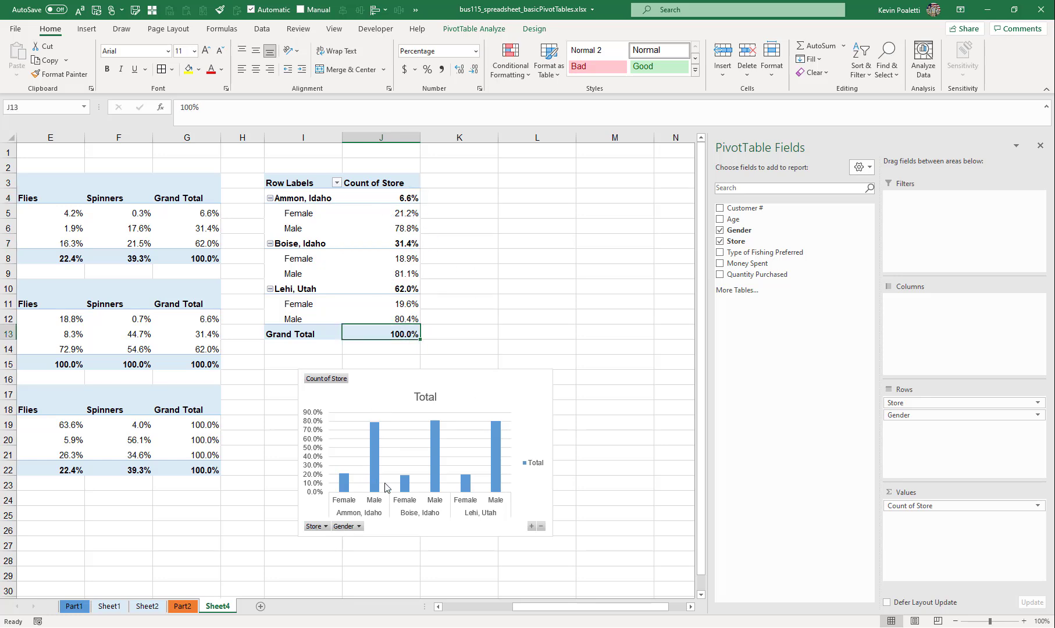
- Place the store and gender chart directly beneath its PivotTable and paste a copy of the chart at cell L3
left_click(478, 383)
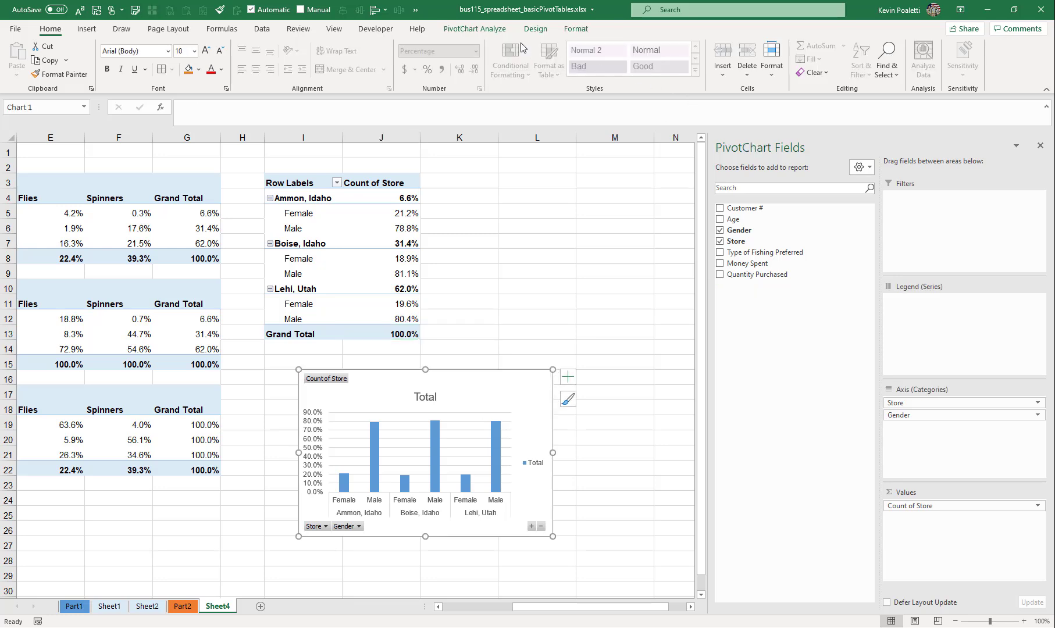
left_click(508, 32)
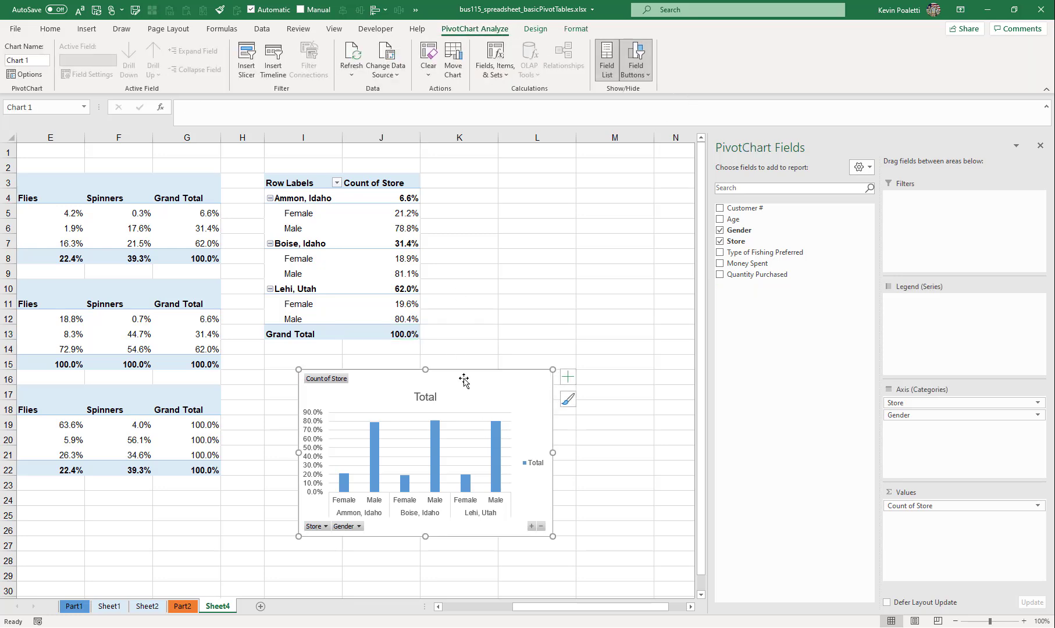
mouse_move(465, 377)
left_mouse_down()
mouse_move(425, 369)
mouse_move(430, 376)
left_mouse_up()
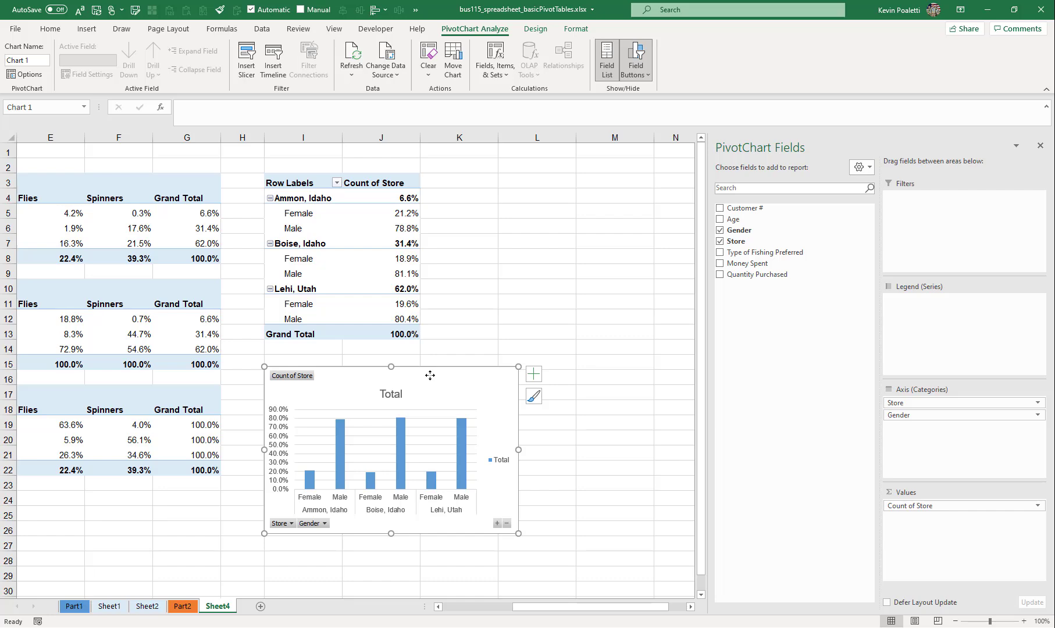
left_click(487, 189)
left_click(538, 182)
key("ctrl+v")
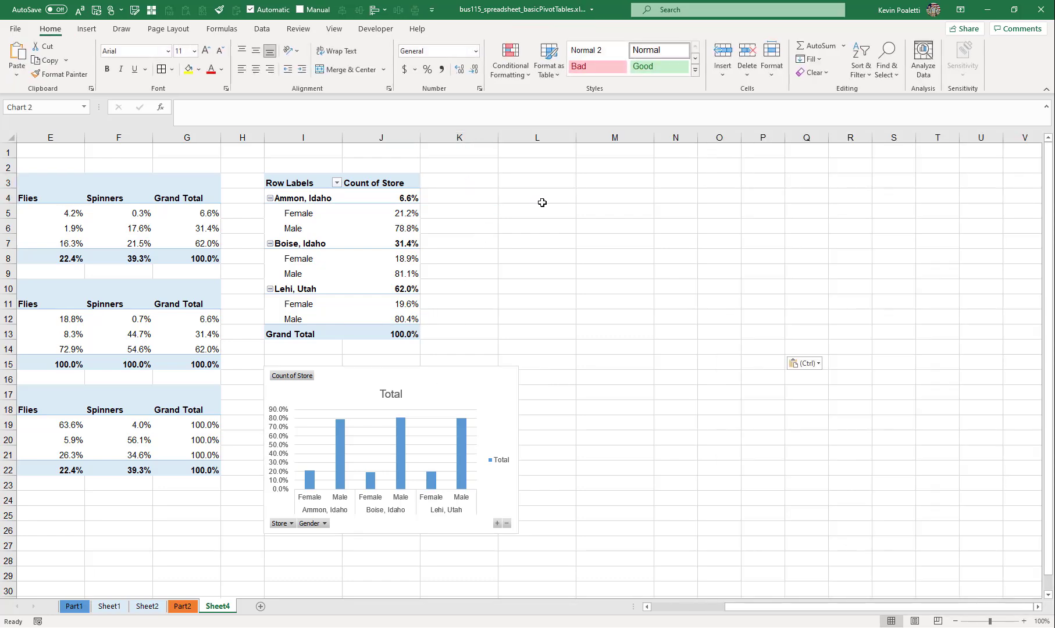
- Change the copied store and gender chart from columns to a horizontal bar chart
left_click_drag(605, 608, 649, 607)
left_click(536, 29)
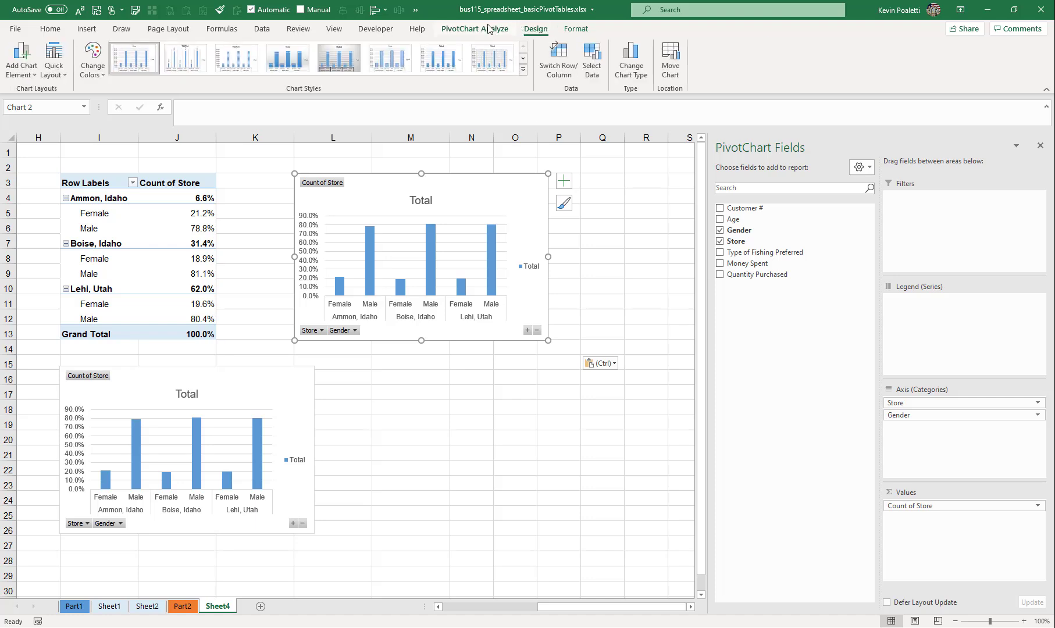
left_click(626, 54)
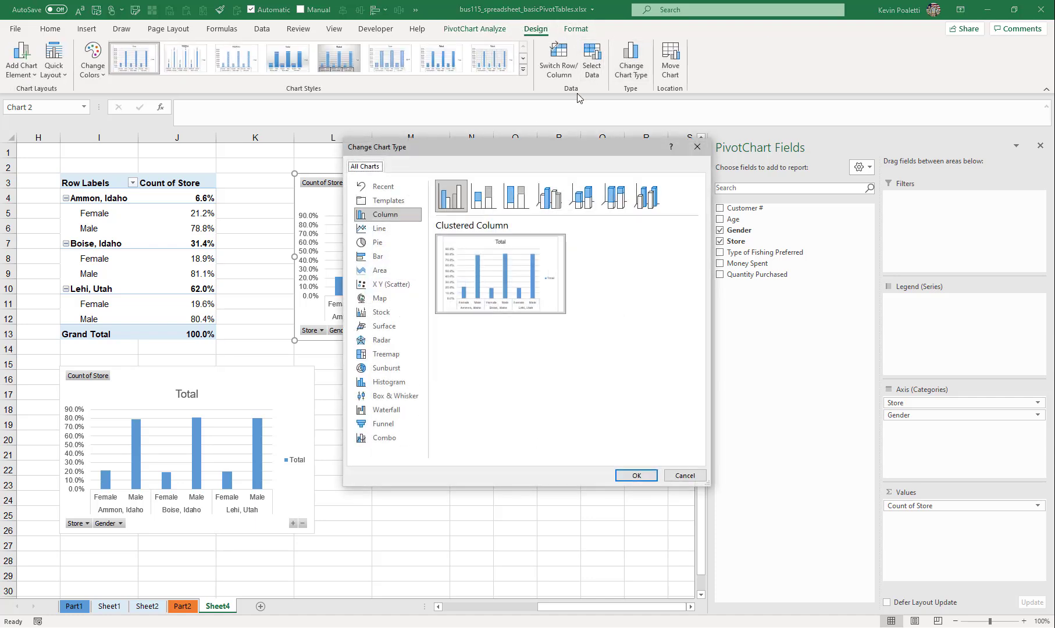
left_click(515, 197)
left_click(387, 259)
mouse_move(528, 268)
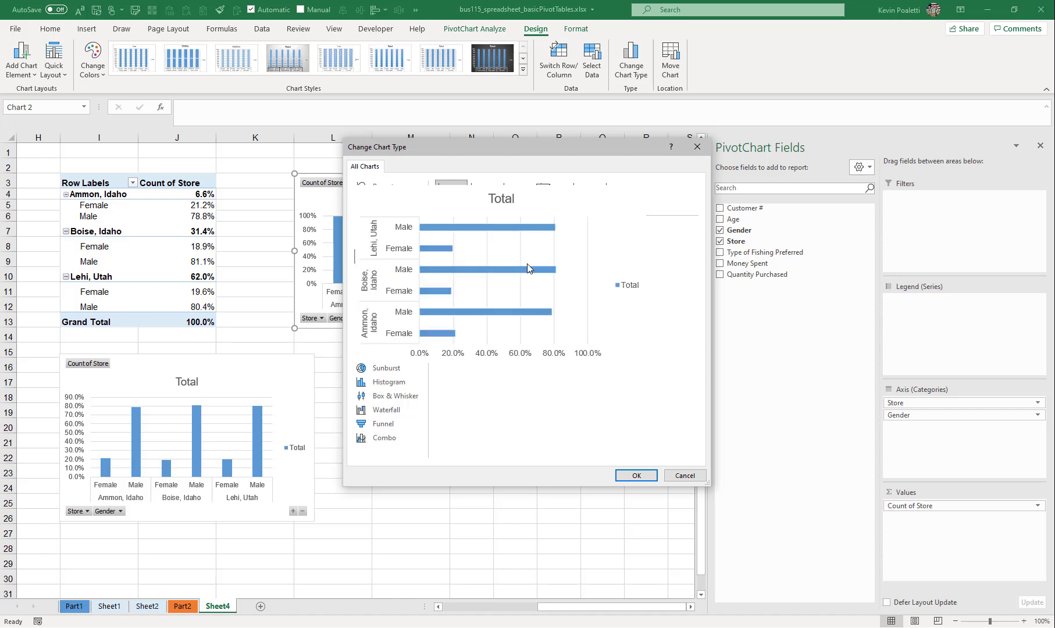
left_click(635, 475)
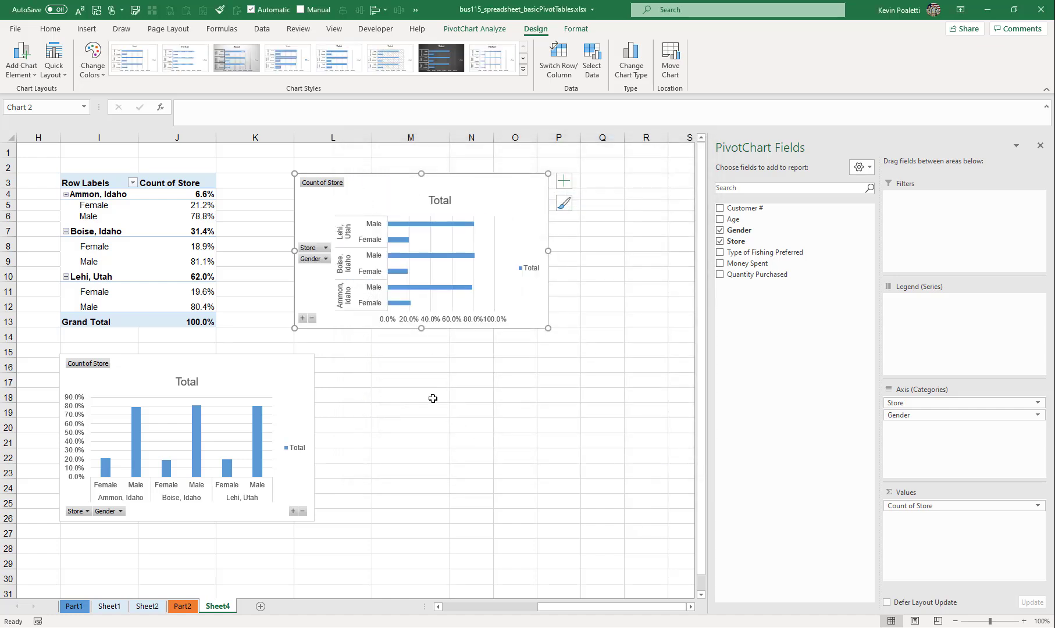
- Make the bar chart taller and wider, and shift it clear of the column chart
left_click_drag(423, 328, 423, 370)
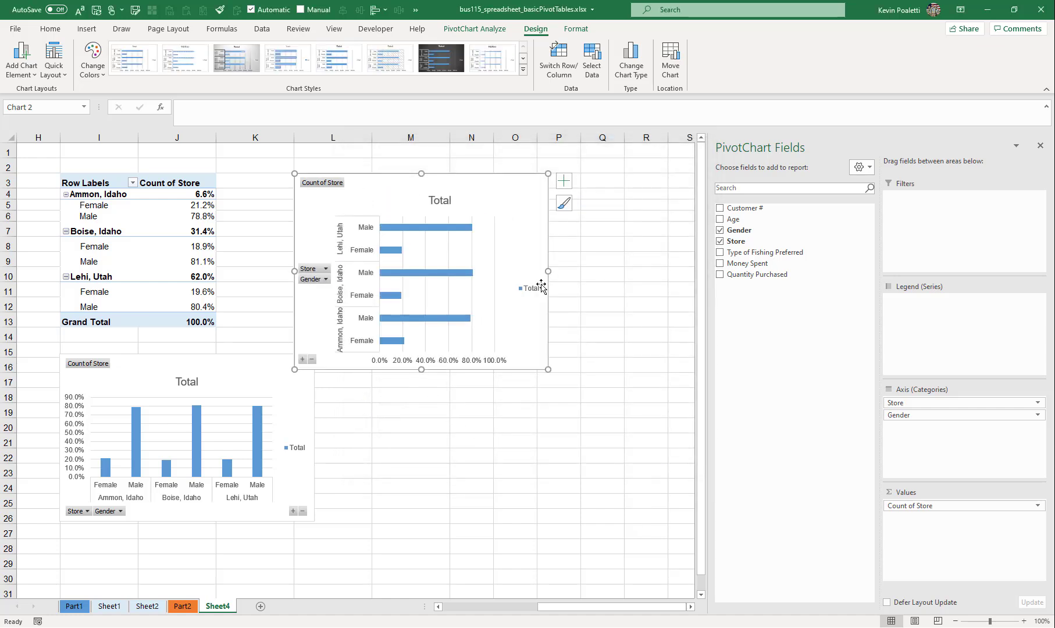
left_click_drag(548, 271, 629, 271)
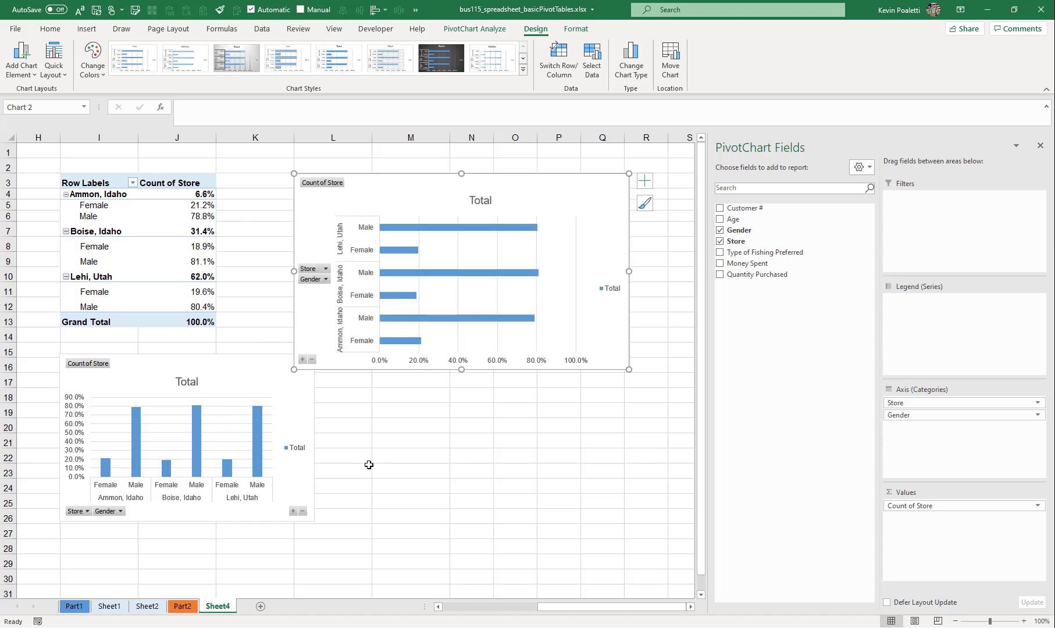
left_click_drag(349, 371, 387, 361)
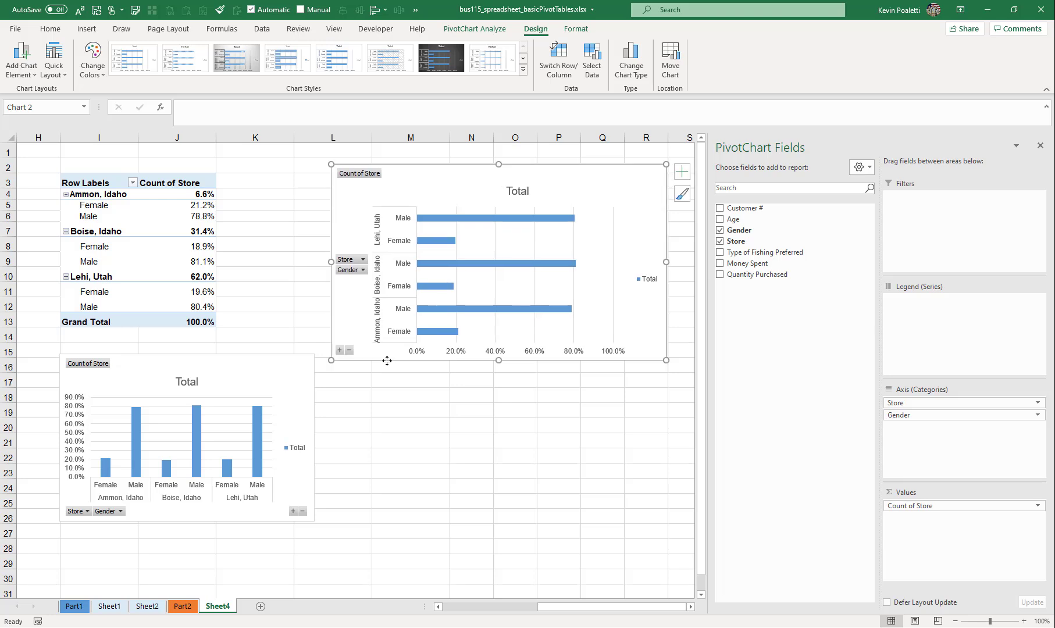
- Filter the Store field from the bar chart to exclude Ammon, Idaho
left_click(363, 260)
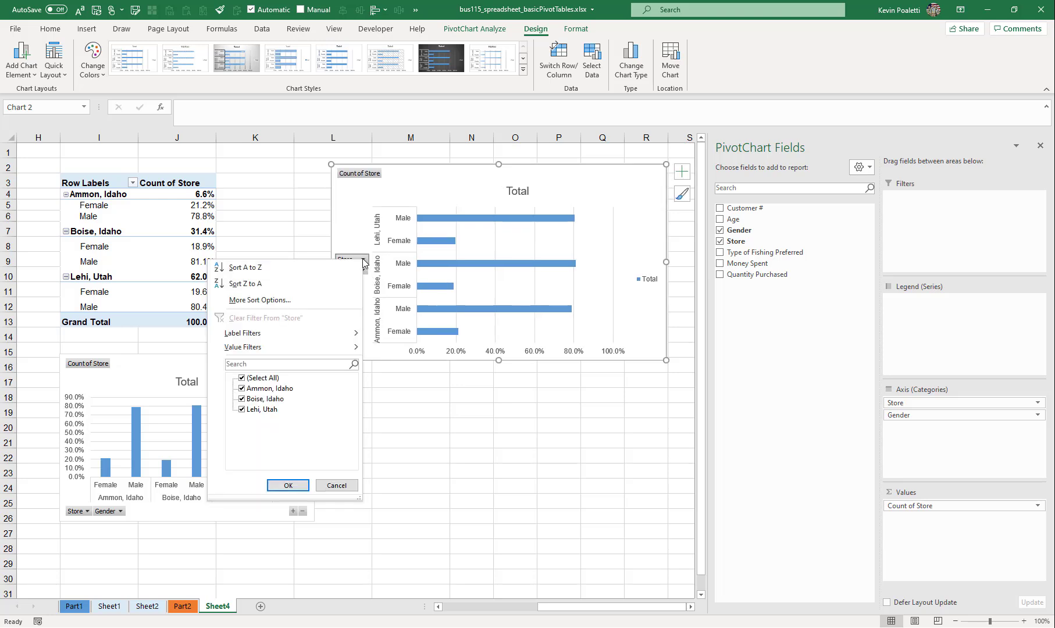
left_click(241, 389)
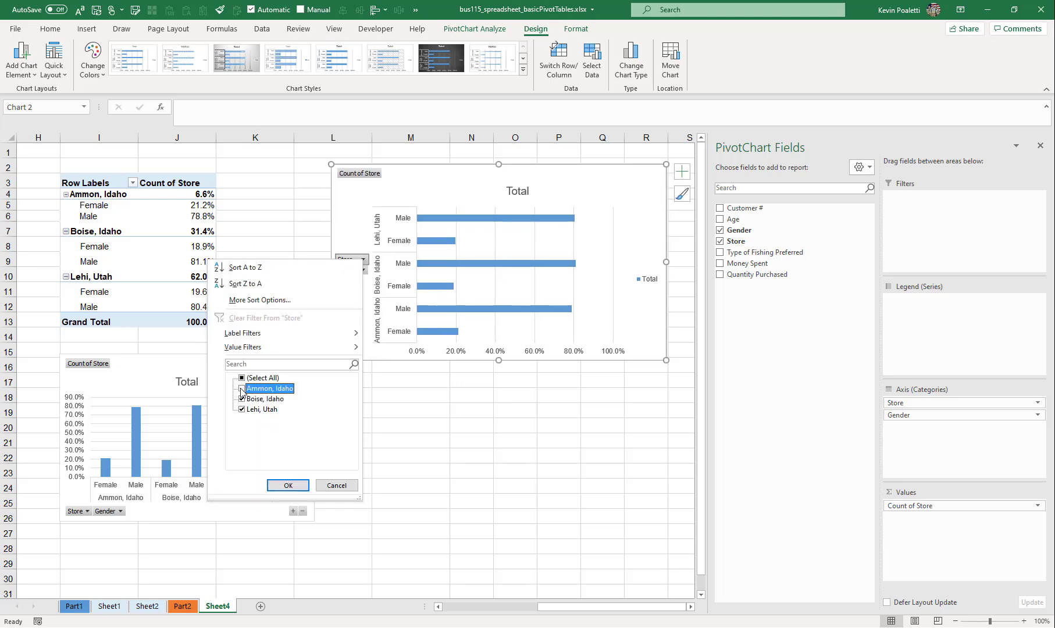
left_click(289, 486)
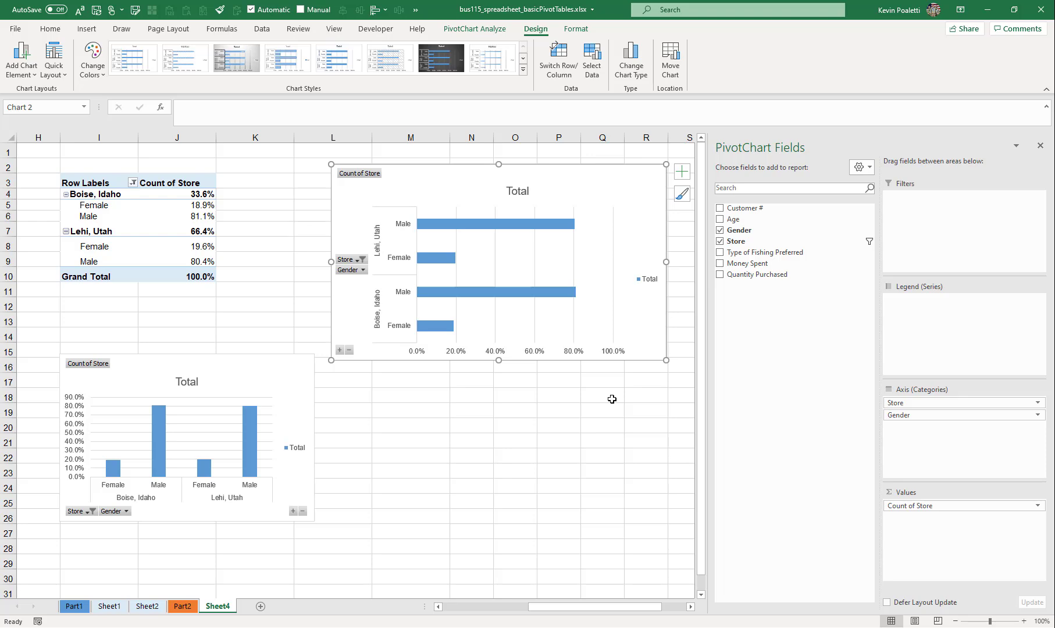
- Move the store and gender column chart directly below the bar chart
scroll(612, 399, "left", 2)
left_click_drag(531, 608, 518, 608)
left_click_drag(357, 356, 636, 370)
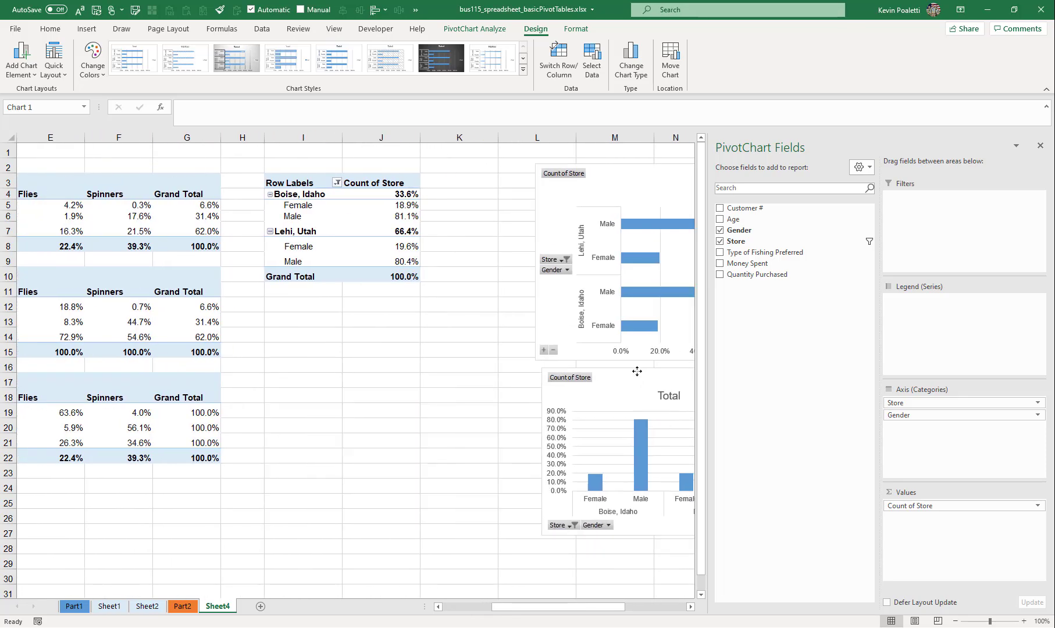
- Insert a clustered column PivotChart from the first store and fishing type PivotTable
left_click_drag(549, 609, 488, 608)
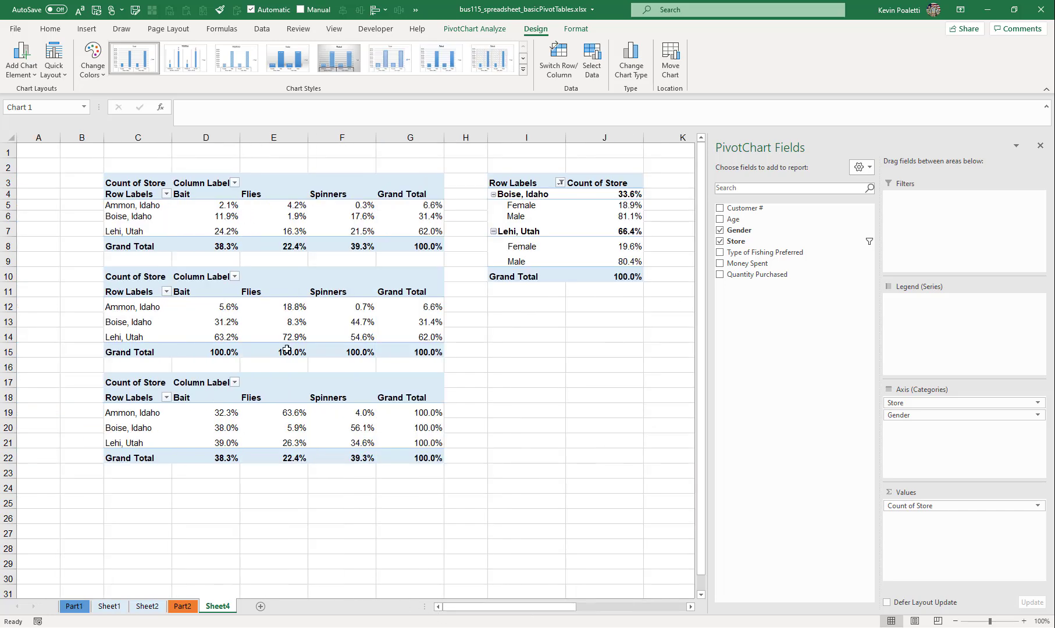
left_click(168, 216)
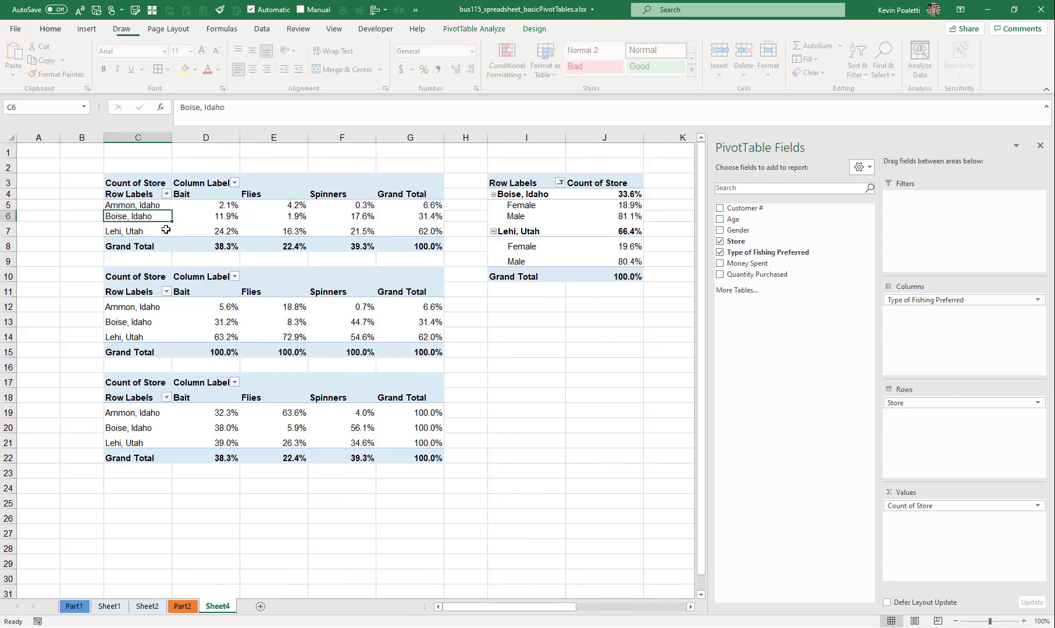
left_click(494, 29)
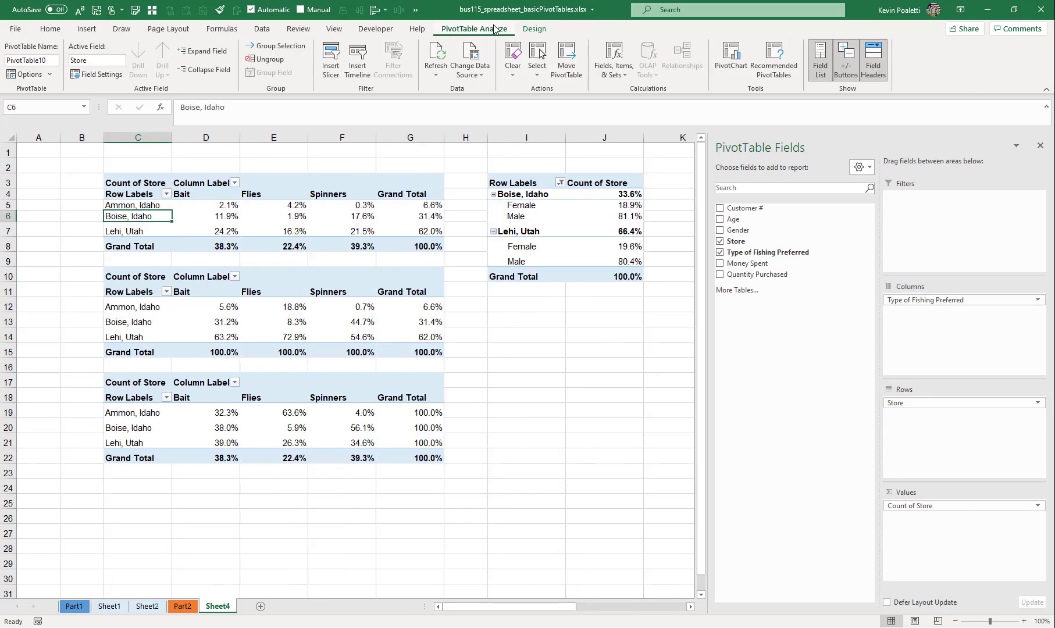
left_click(721, 54)
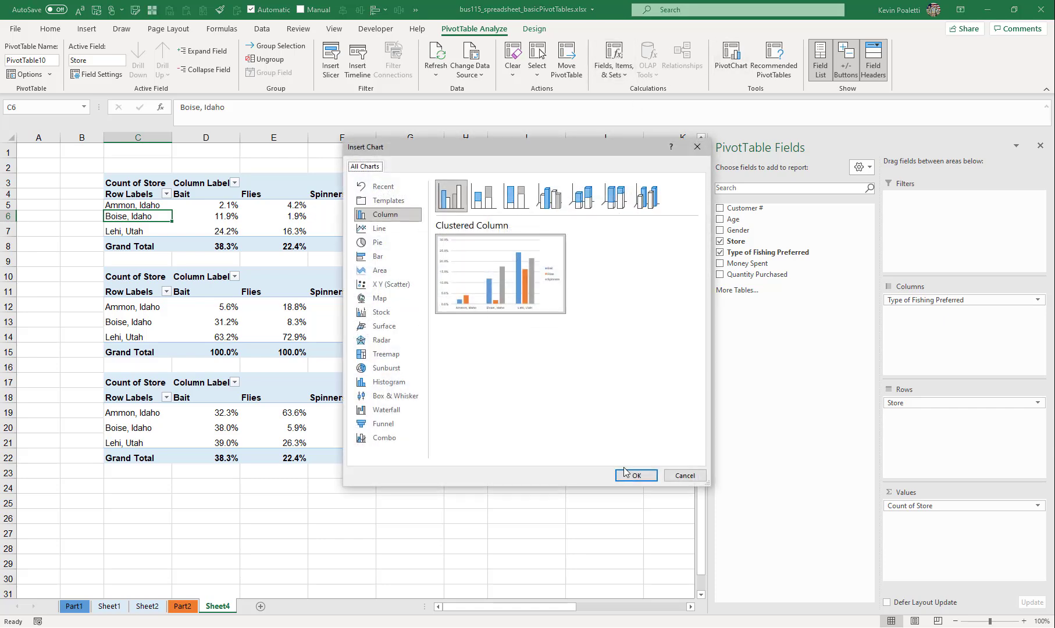
left_click(635, 475)
- Insert a clustered column PivotChart from the second fishing type PivotTable, and stack both new charts over columns G to K, with the first table's chart above
left_click(160, 308)
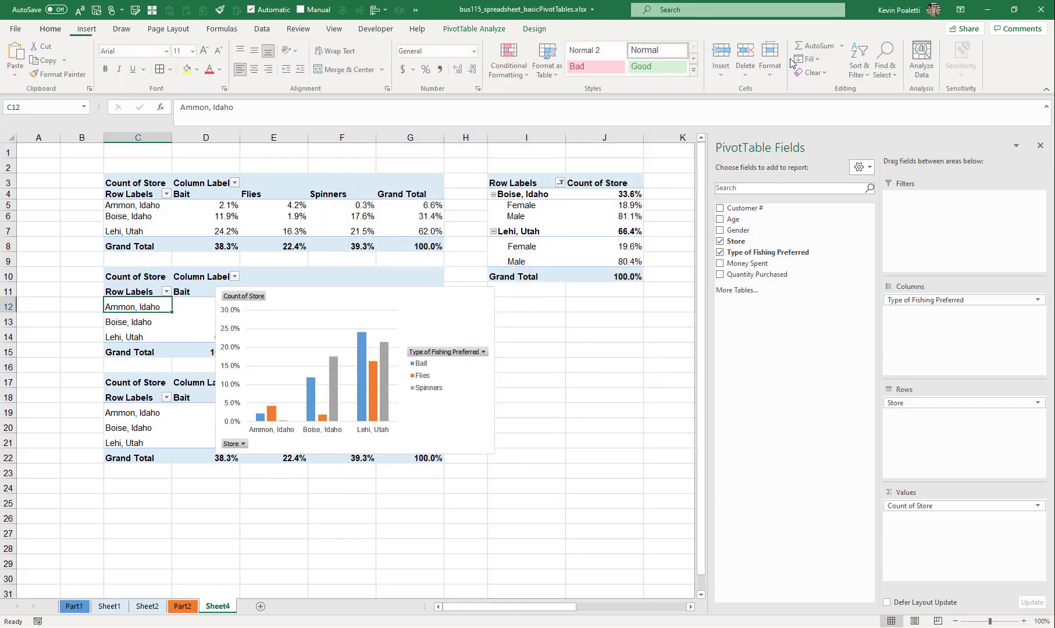
left_click(474, 29)
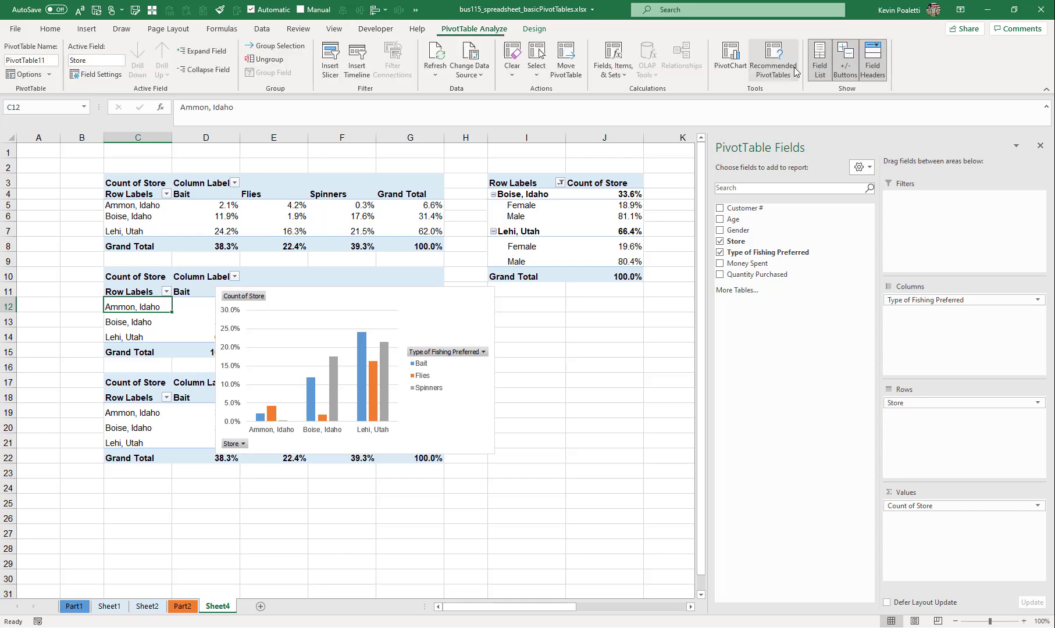
left_click(732, 58)
left_click(645, 480)
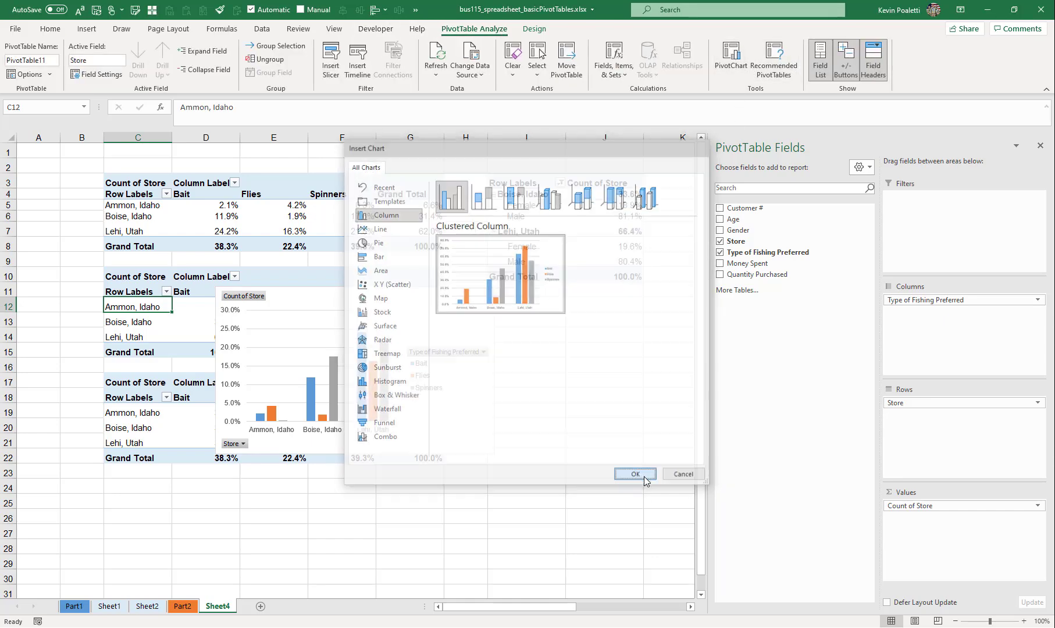
left_click_drag(283, 307, 478, 346)
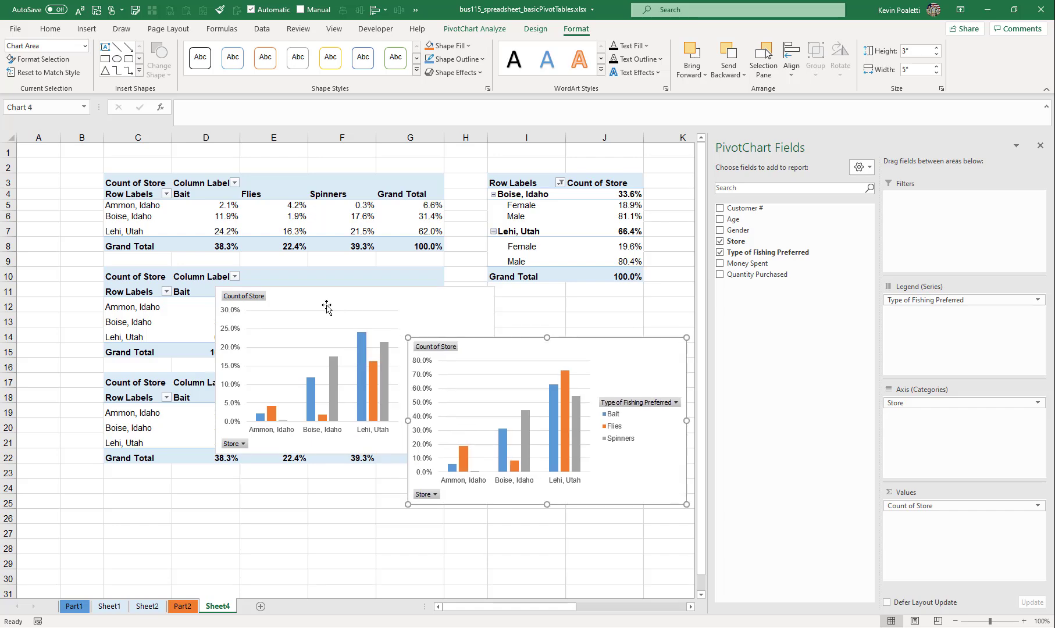
left_click_drag(327, 307, 535, 184)
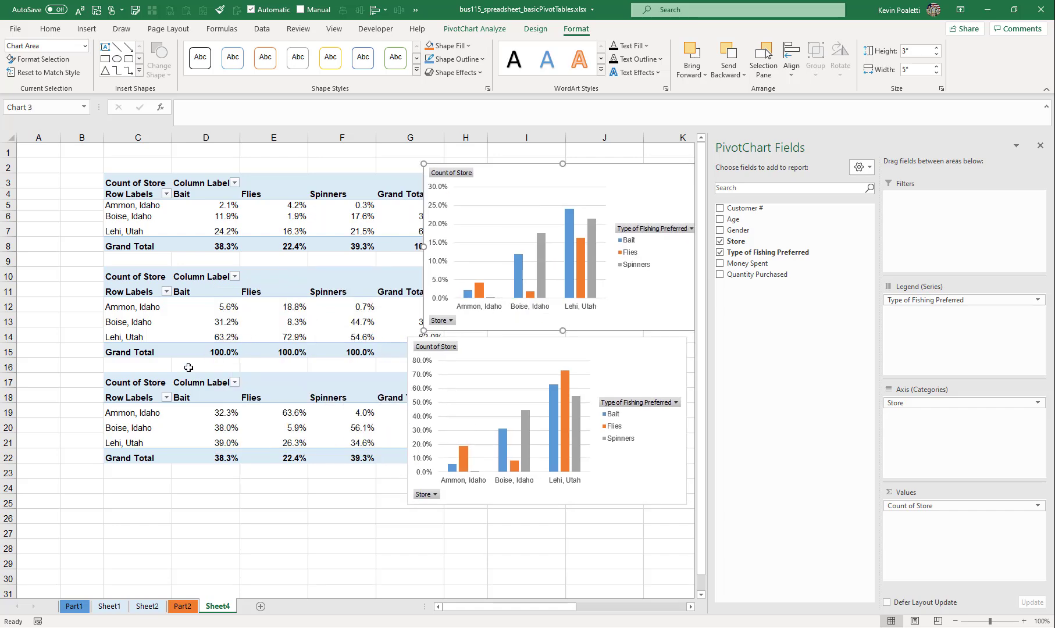
- Insert a clustered column PivotChart from the third fishing type PivotTable and move it to about rows 18 to 28 over columns B to F
left_click(150, 426)
left_click(474, 29)
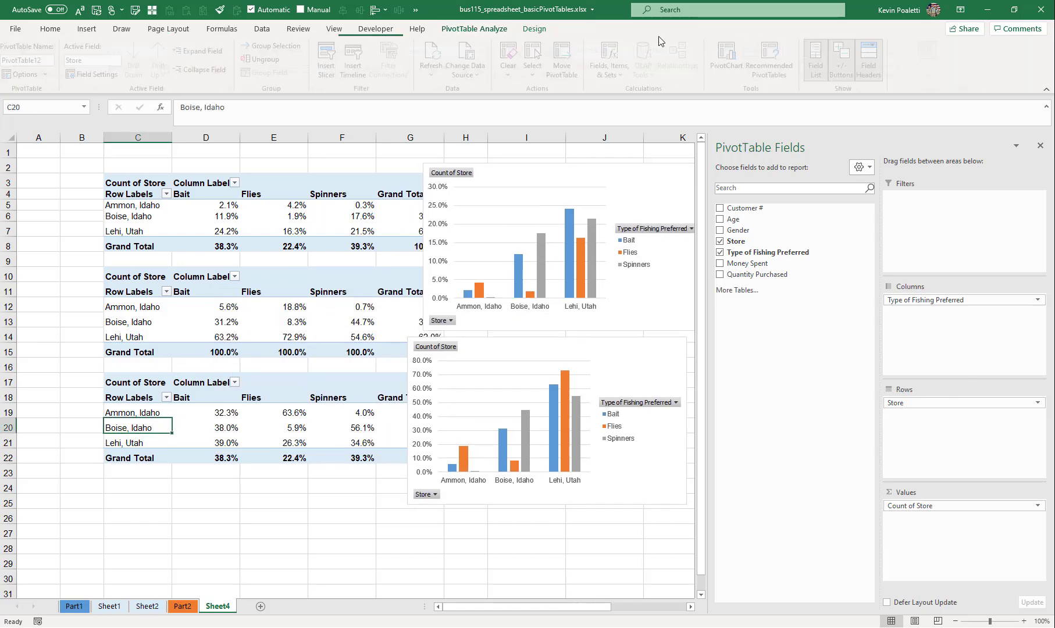
left_click(737, 55)
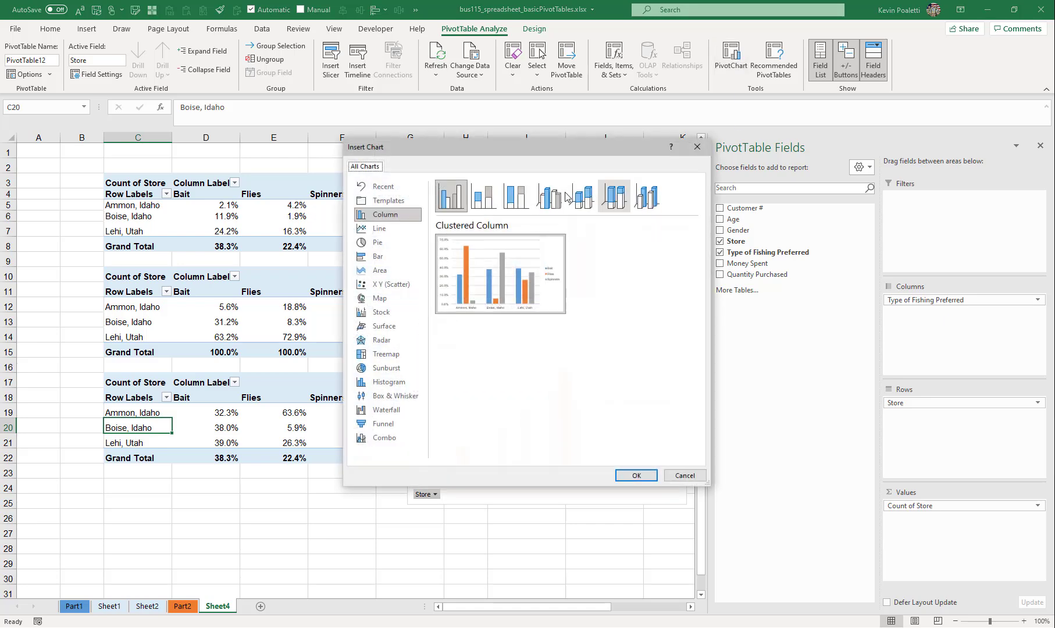
left_click(636, 478)
left_click_drag(377, 306, 274, 391)
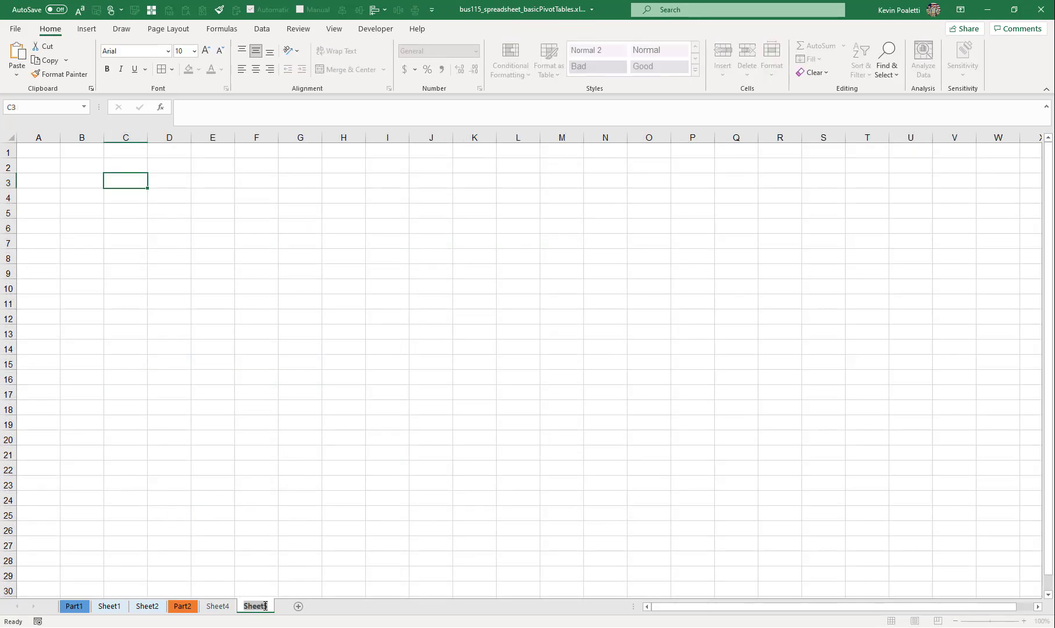
- Rename the new empty sheet as Dashboard
type("Dashboard")
key("Return")
- Rename Sheet4 as Pivots and place the Dashboard sheet ahead of it
left_click(227, 603)
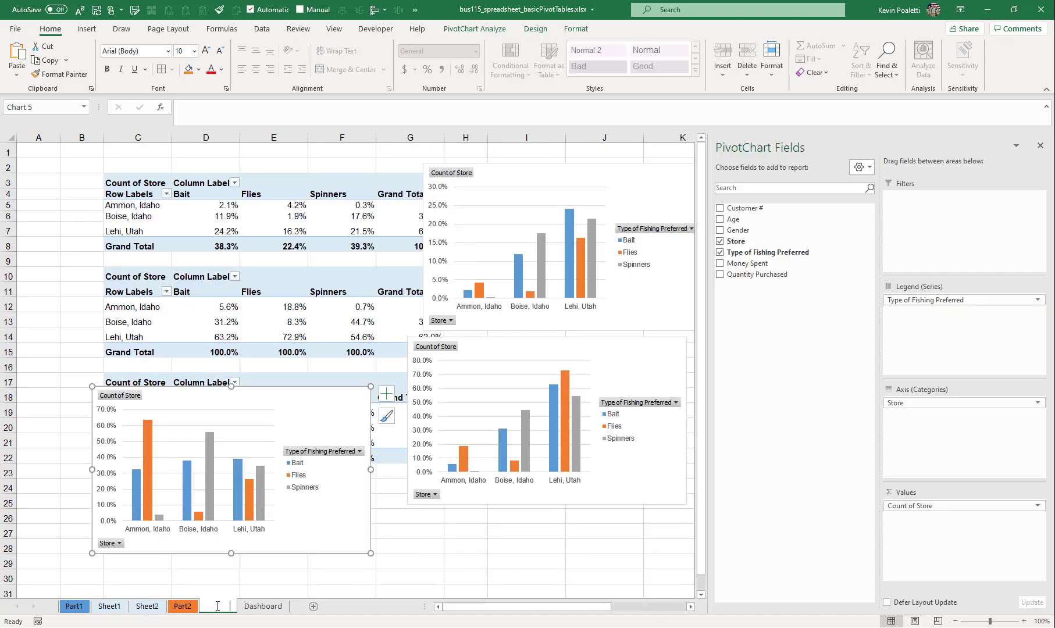
double_click(217, 607)
type("Pivots")
key("Return")
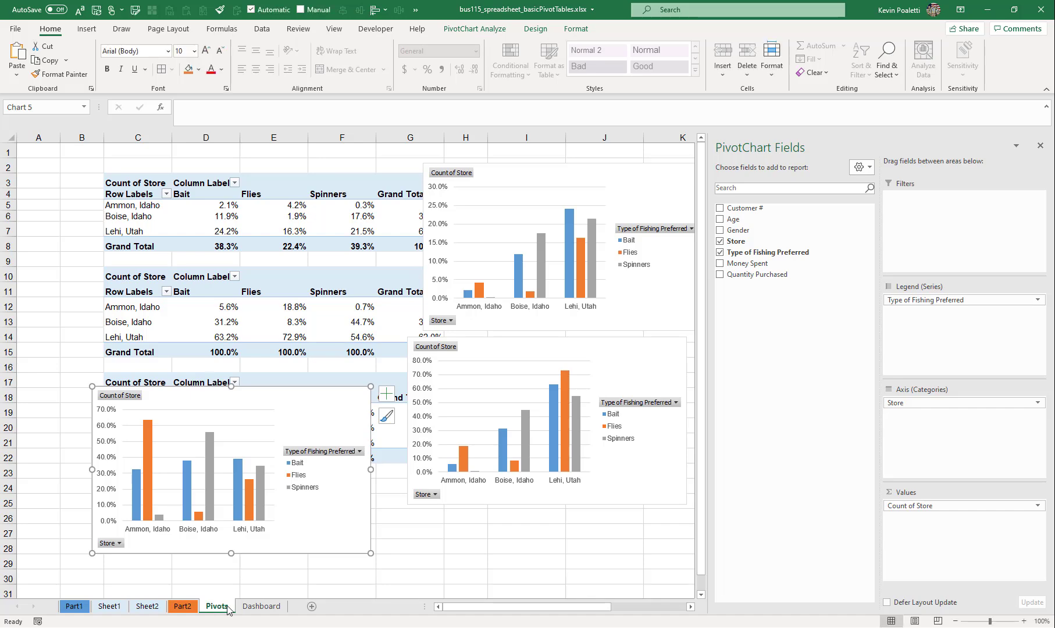
left_click(250, 610)
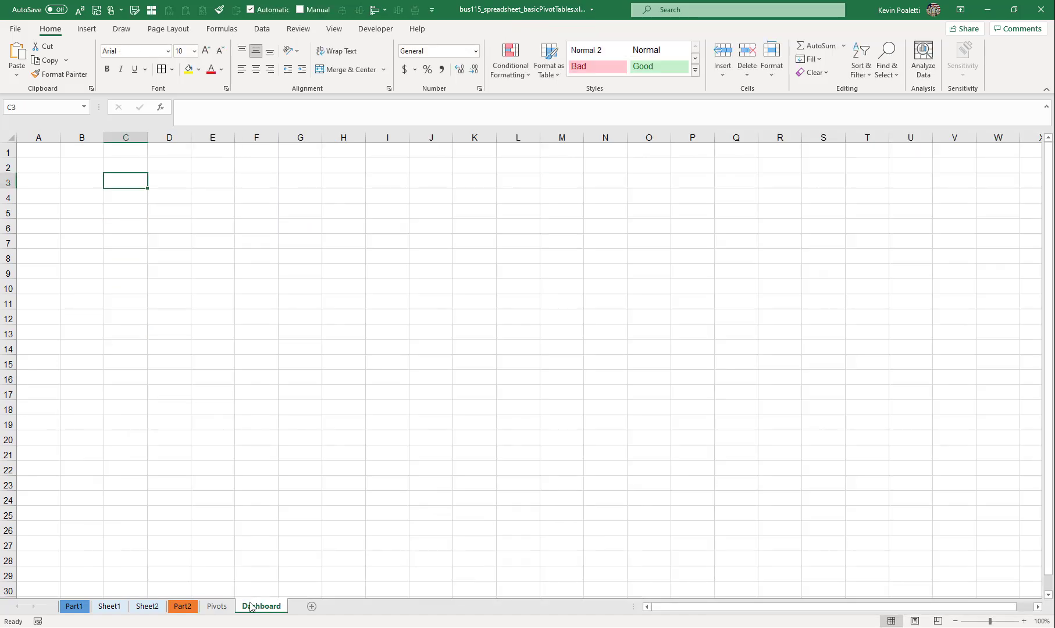
left_click_drag(216, 606, 213, 608)
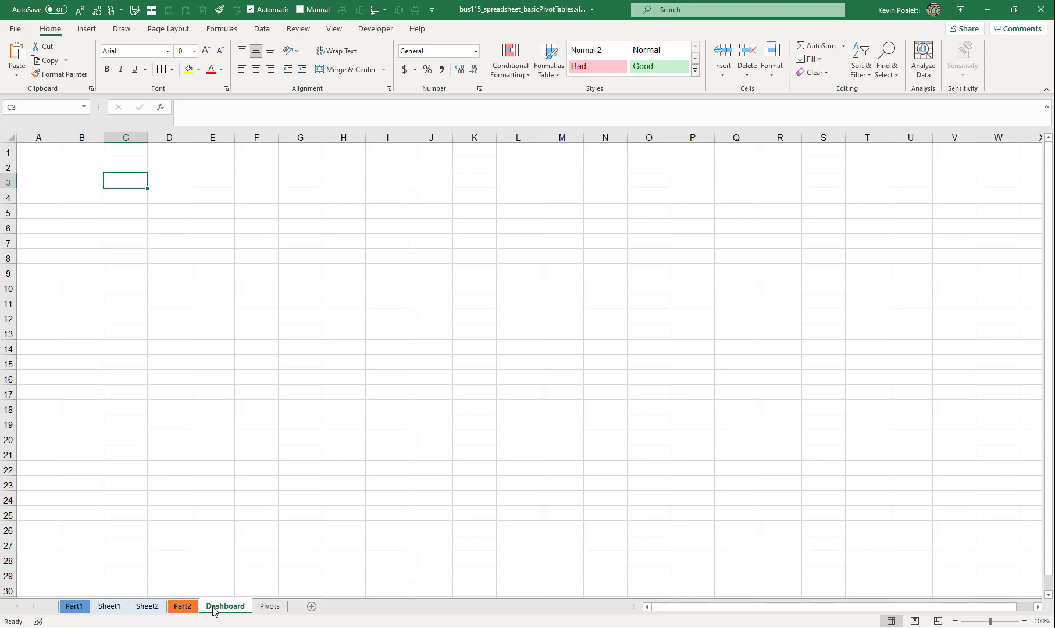
- Cut the three fishing type charts together from the Pivots sheet and paste them onto the Dashboard sheet
left_click(269, 607)
left_click(496, 165)
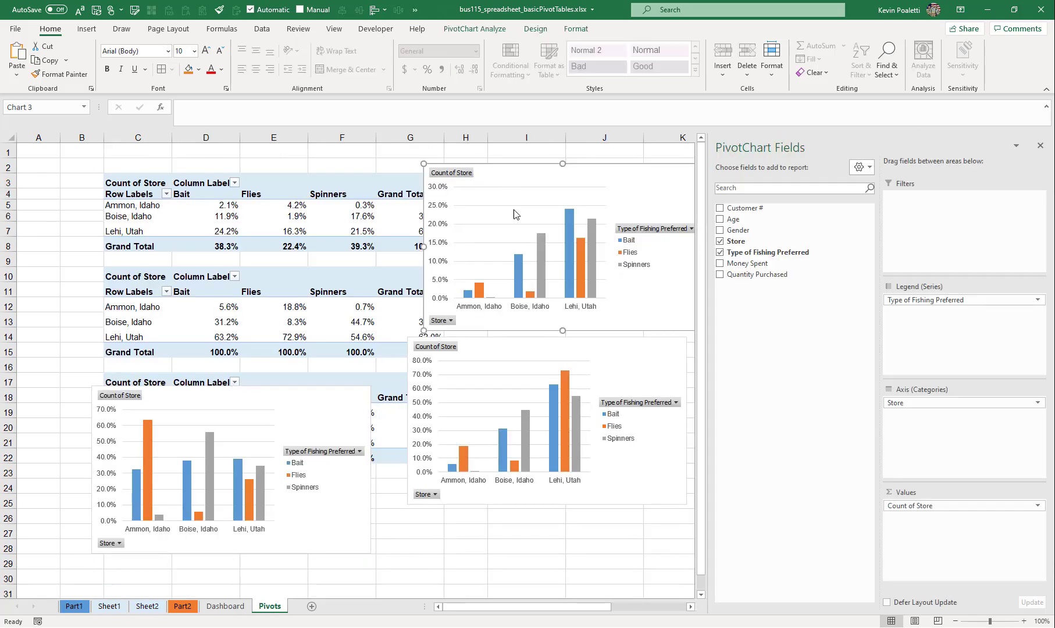
left_click(469, 347, "ctrl")
left_click(334, 417, "ctrl")
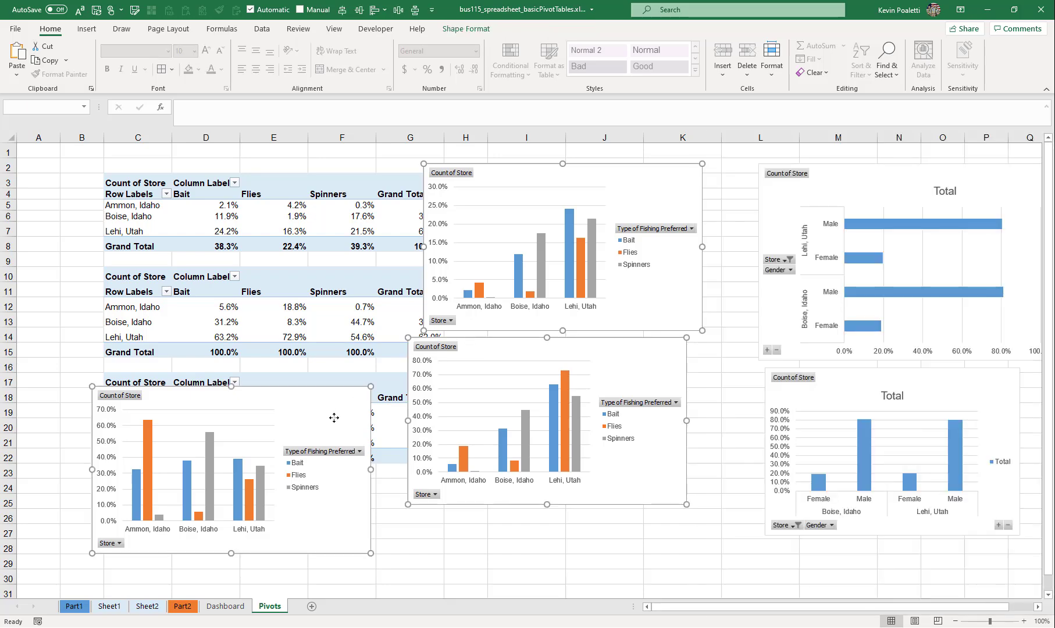
key("ctrl+x")
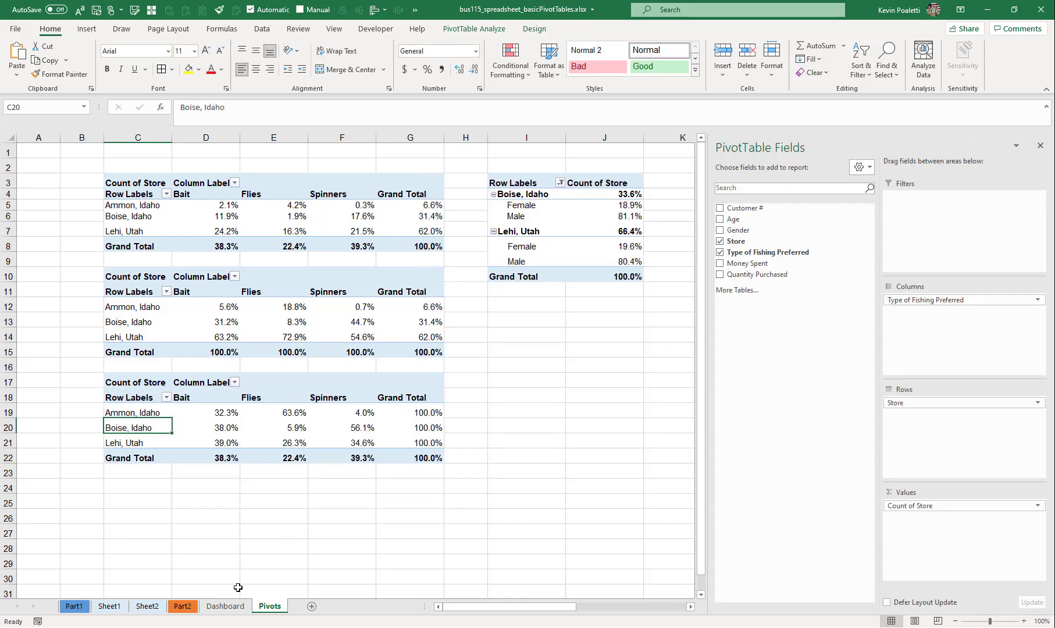
left_click(225, 606)
key("ctrl+v")
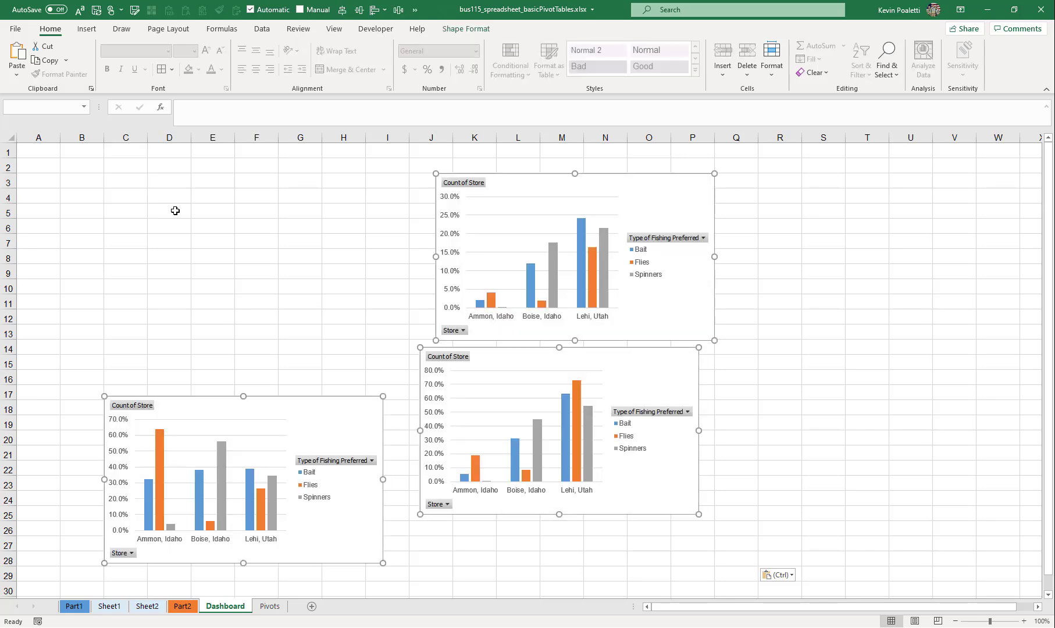
- Arrange the three charts with the uppermost one at about B4, the lower-left one beside it at I4, and the remaining one at about B15
left_click(237, 274)
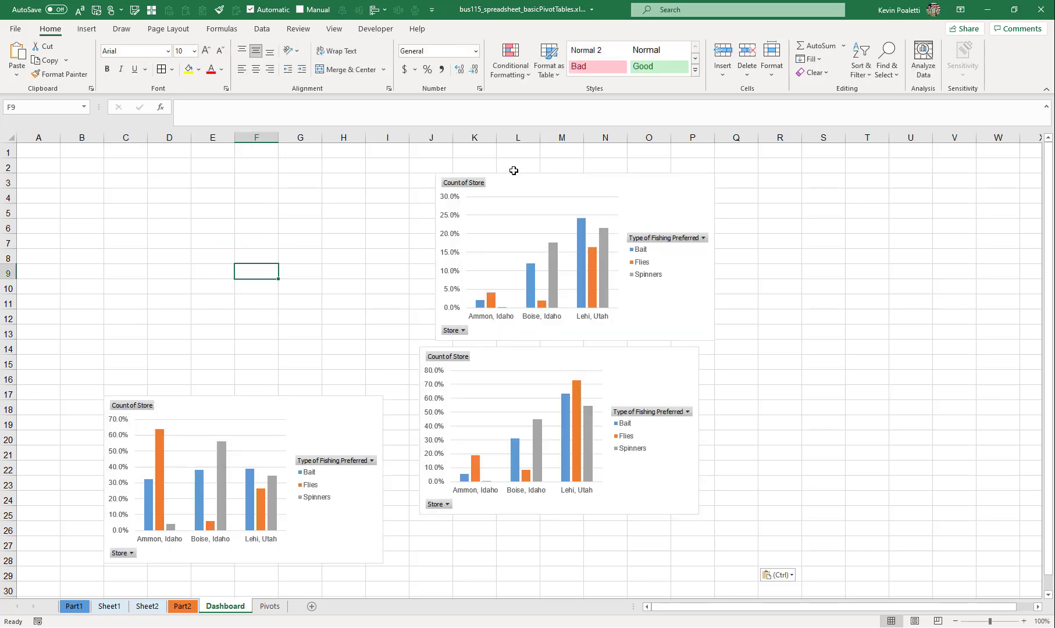
left_click_drag(514, 173, 158, 187)
left_click_drag(255, 410, 483, 197)
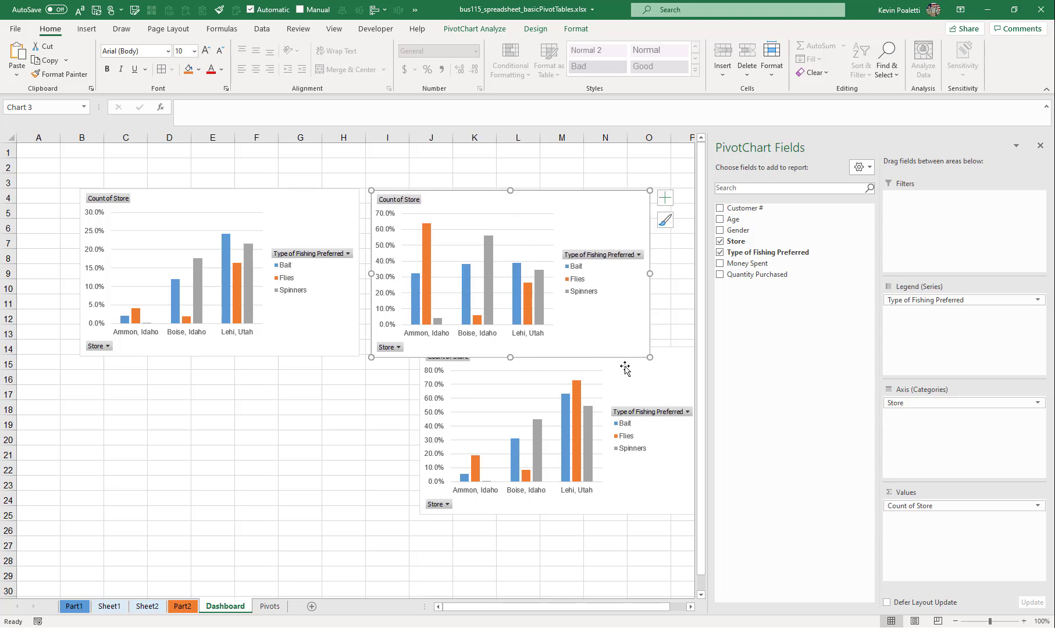
left_click_drag(654, 377, 315, 393)
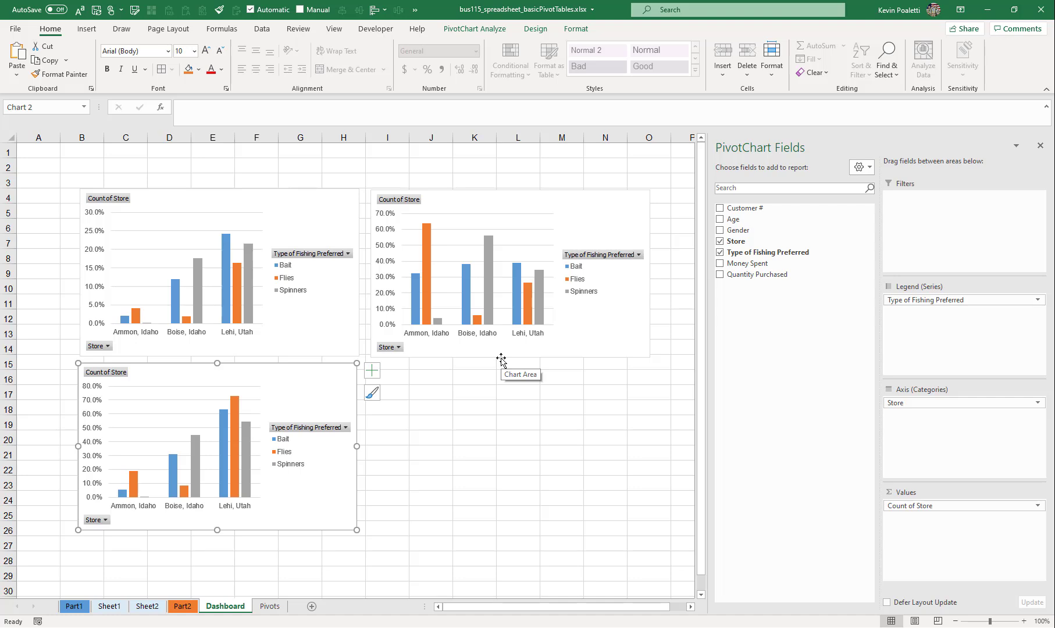
- Check how the lower chart's Count of Store values are shown and add the title "% of Column Total" above that chart
left_click(947, 506)
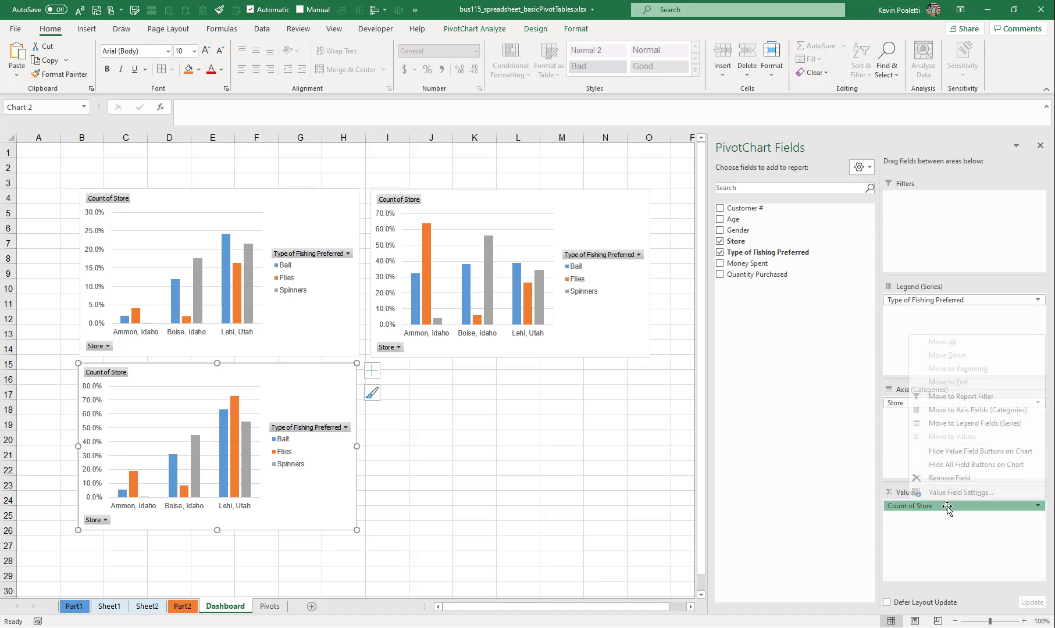
left_click(943, 490)
left_click(556, 211)
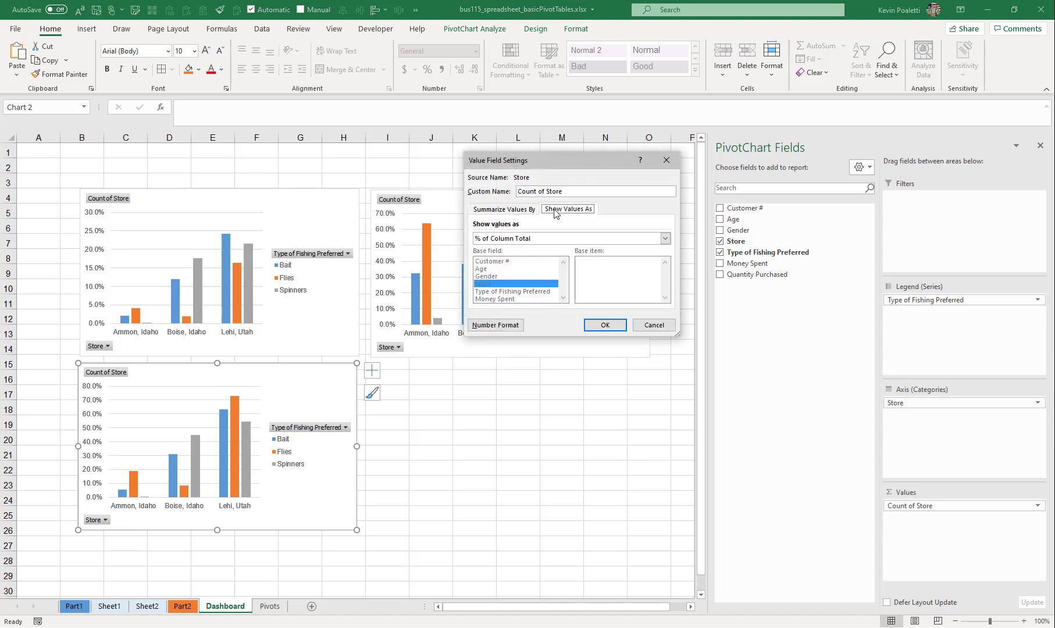
left_click(653, 325)
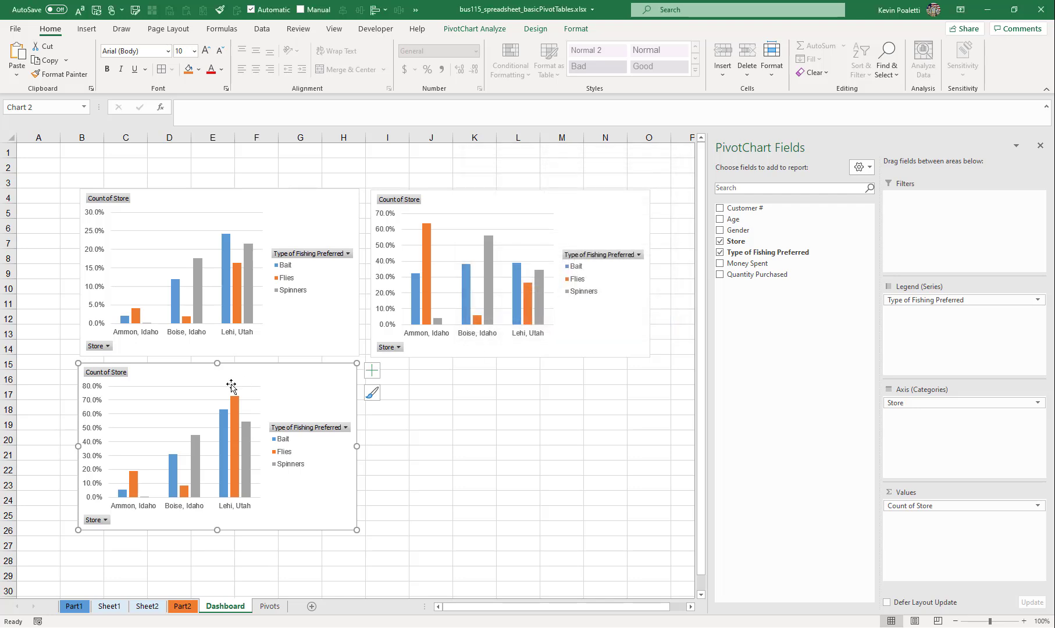
left_click(223, 373)
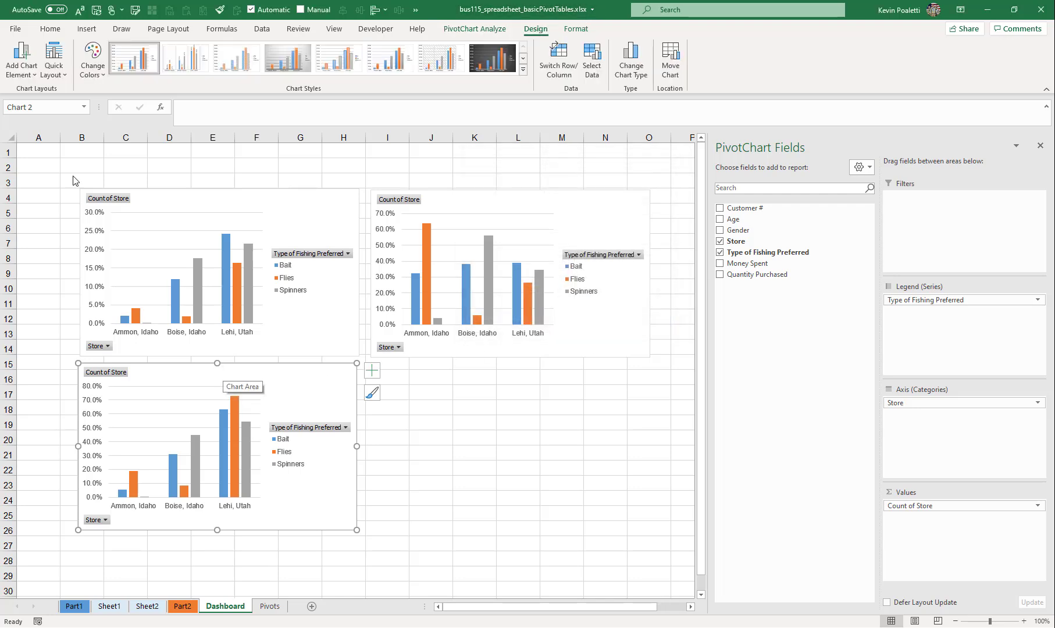
left_click(21, 58)
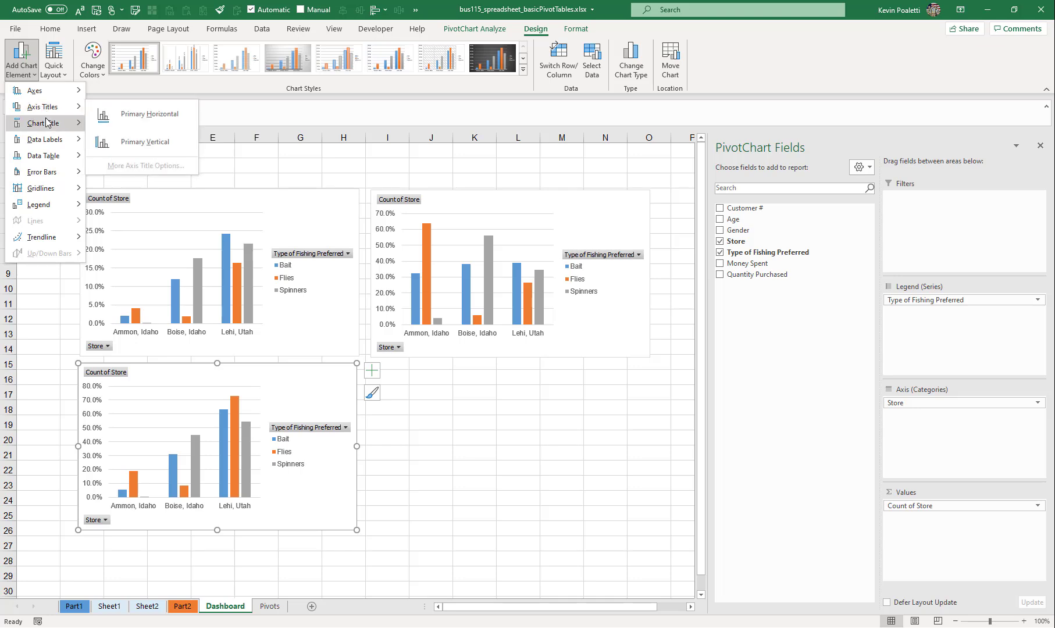
mouse_move(46, 122)
left_click(111, 158)
left_click(221, 391)
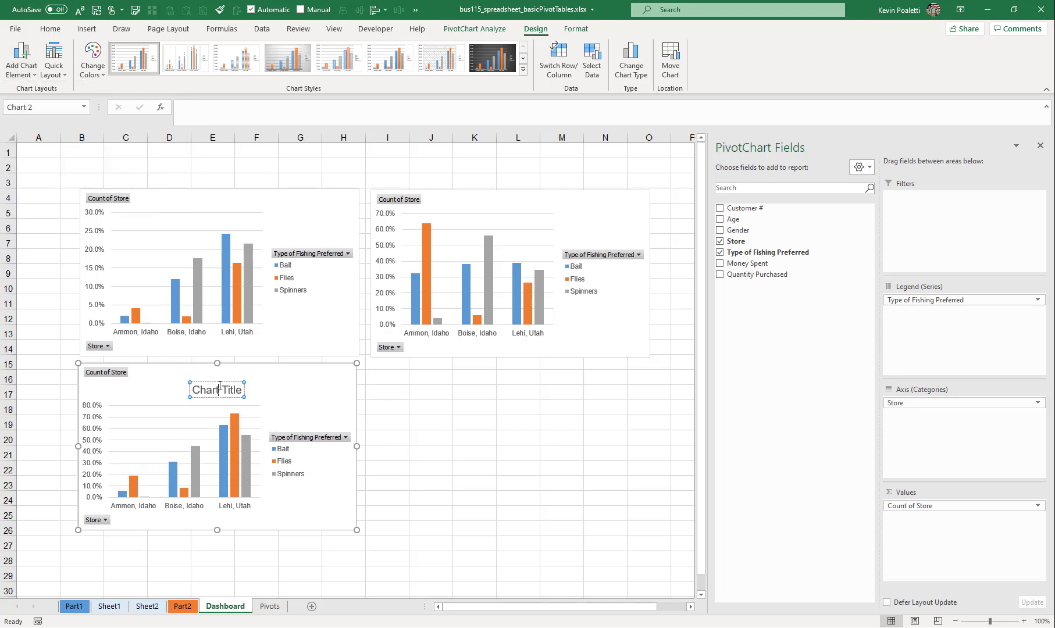
key("ctrl+a")
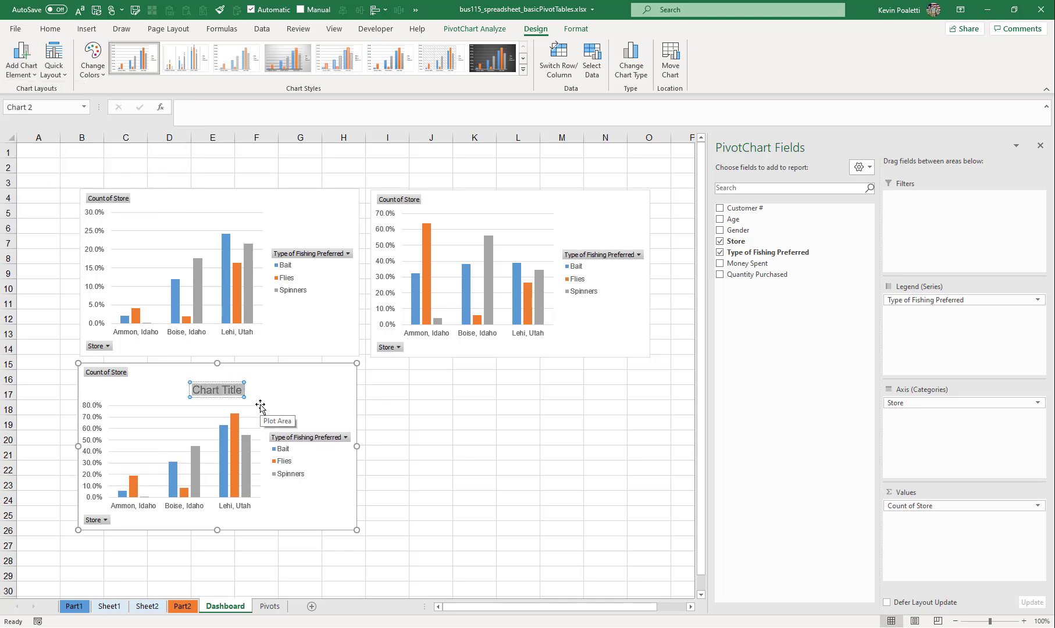
type("% of Colu")
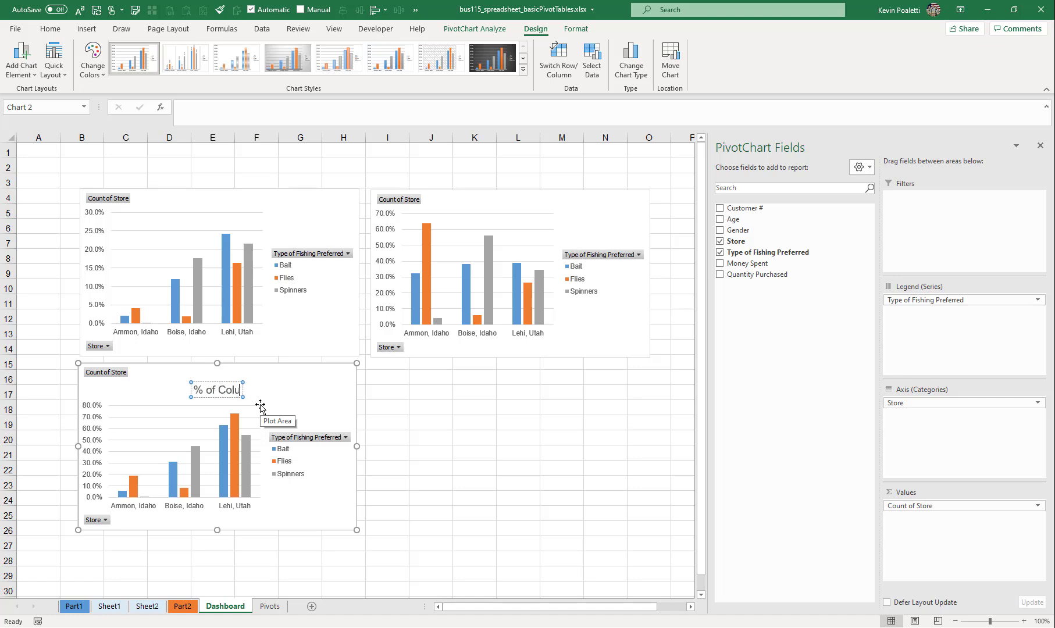
type("mn")
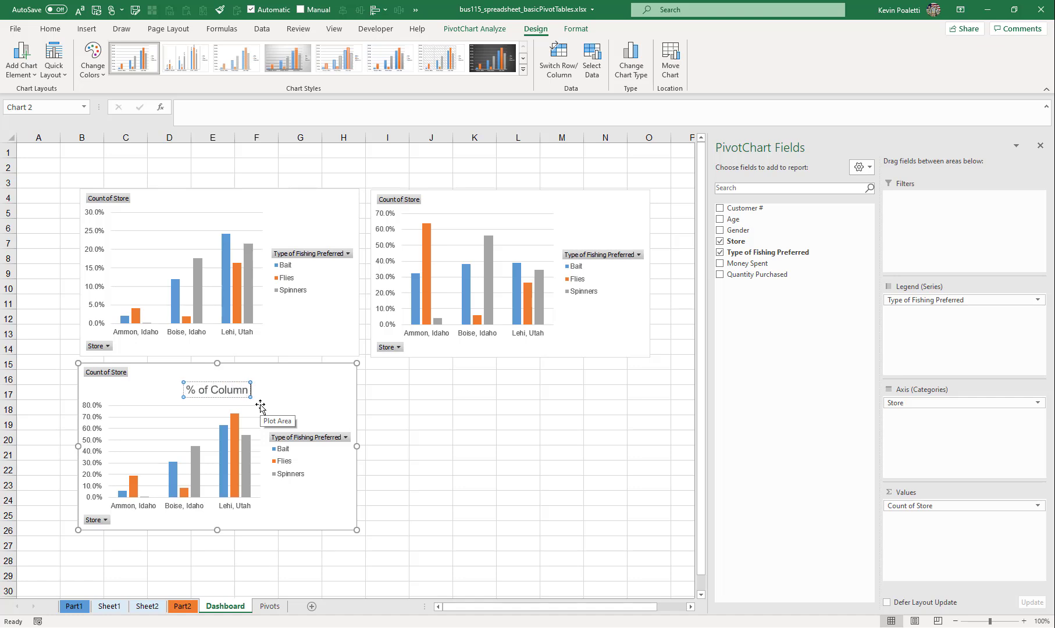
type(" Total")
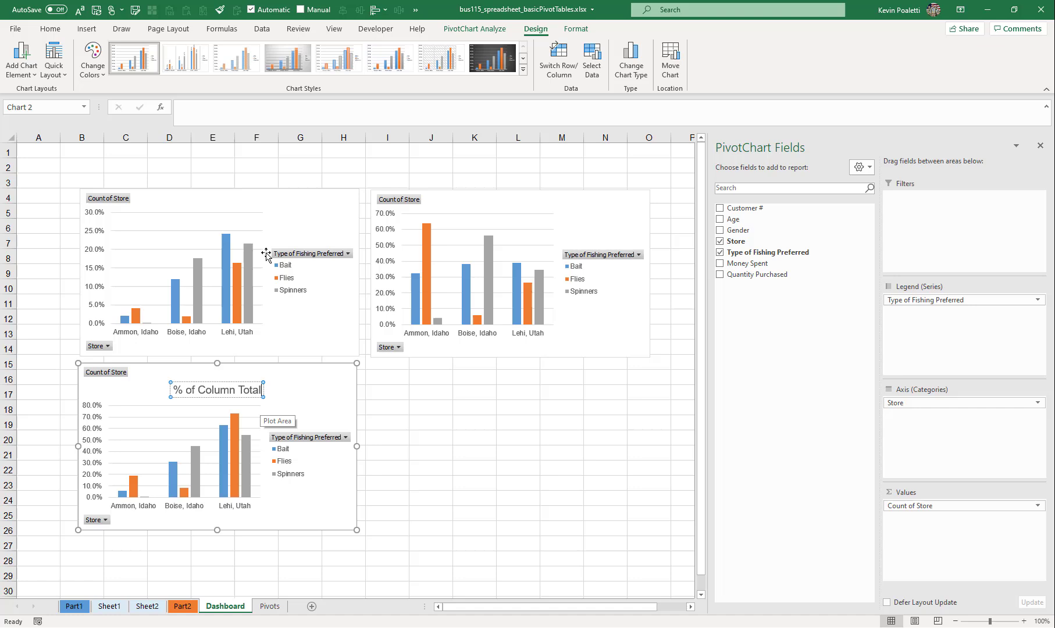
- Check the value calculation of the chart at B4 and add the title "% of Grand Total" above it
left_click(220, 201)
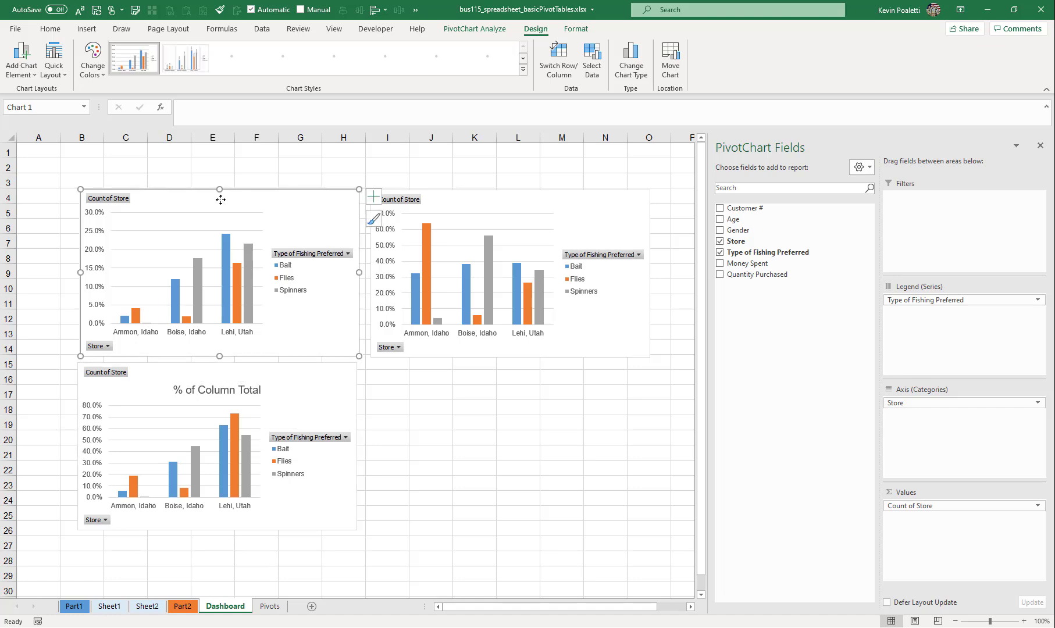
left_click(934, 505)
left_click(940, 488)
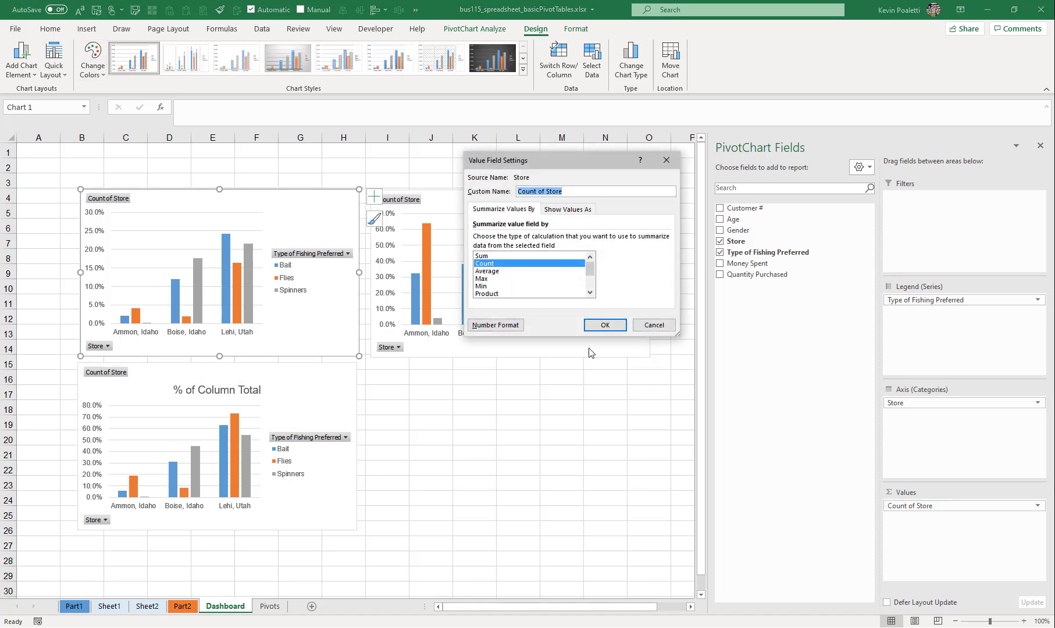
left_click(567, 209)
left_click(650, 326)
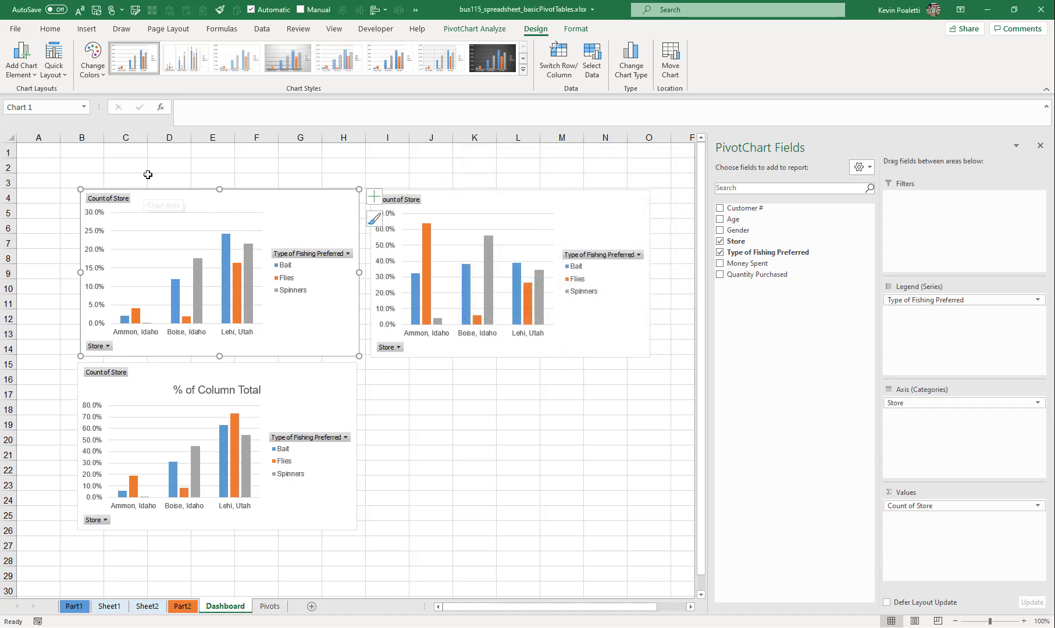
left_click(21, 61)
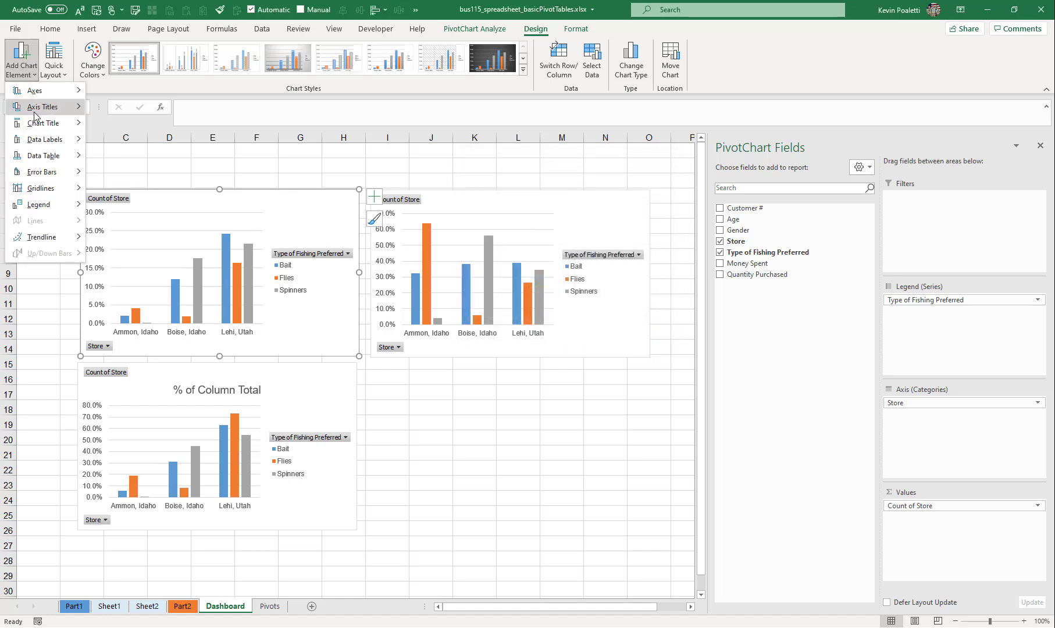
left_click(140, 159)
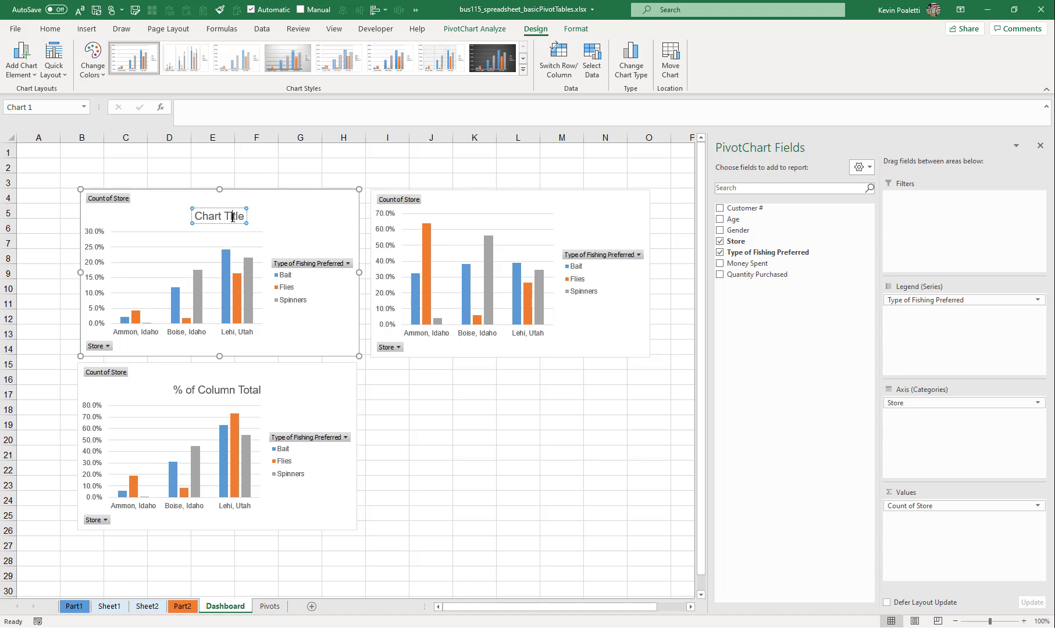
triple_click(233, 217)
type("% of Grand Total")
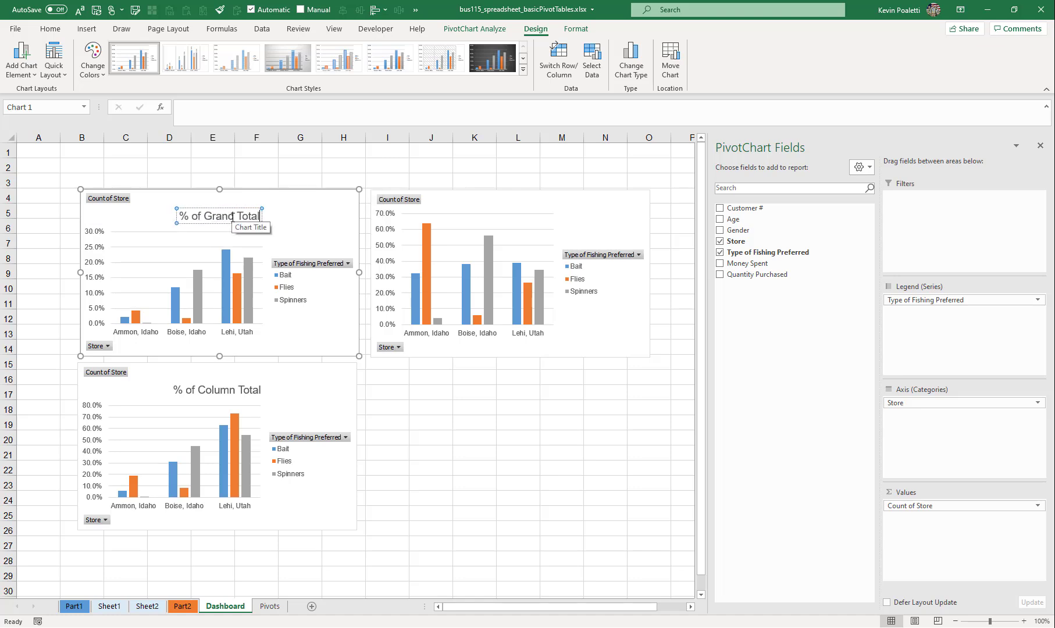
- Add the title "% of Row Total" above the remaining untitled chart and move it down beside the % of Column Total chart
left_click(469, 196)
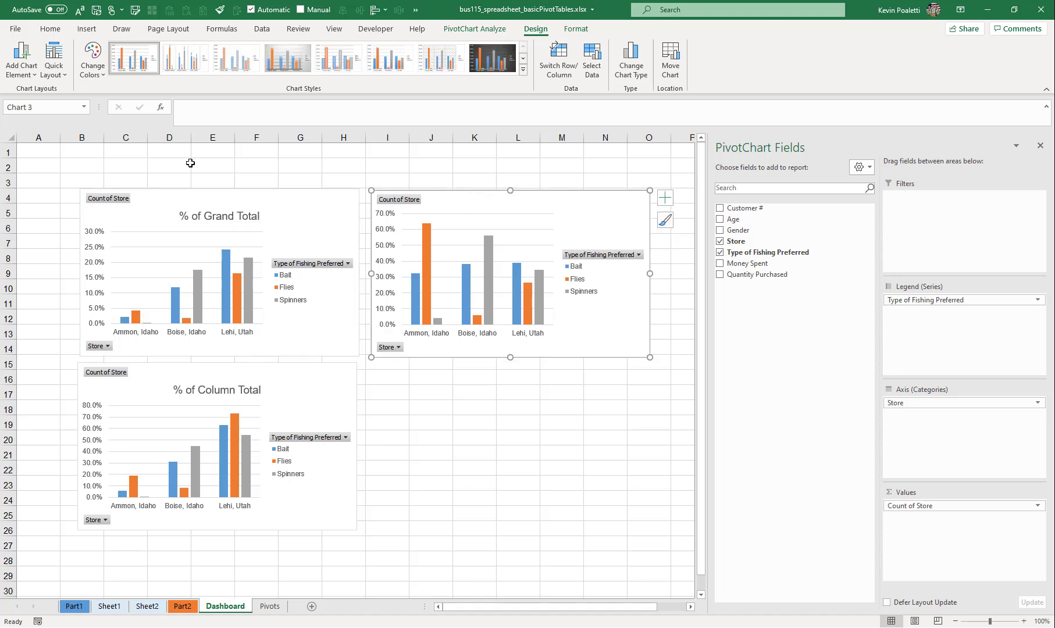
left_click(30, 72)
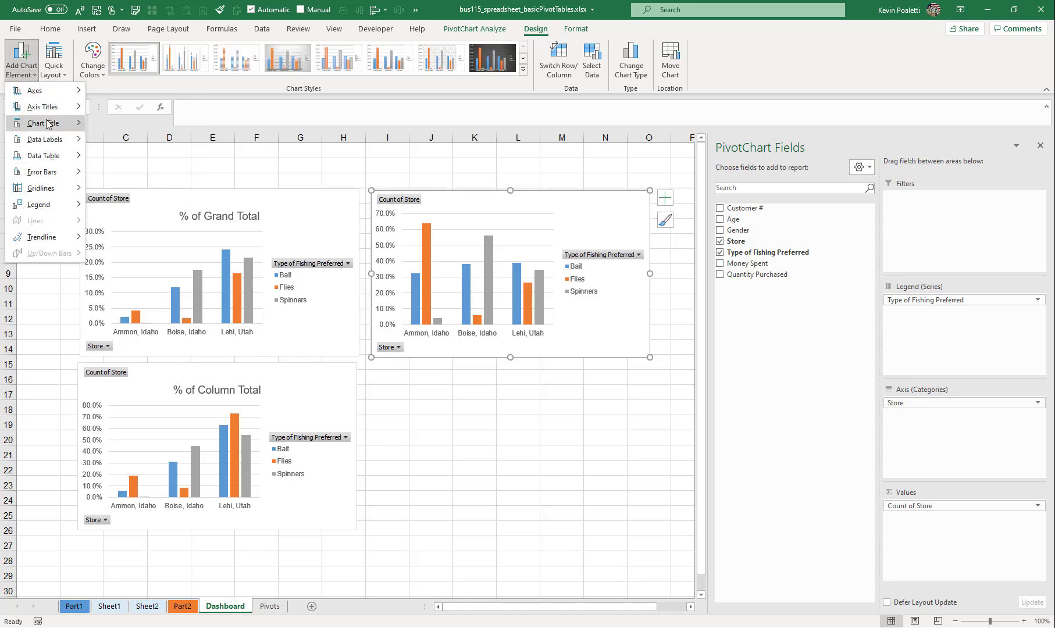
mouse_move(58, 122)
left_click(120, 163)
triple_click(517, 214)
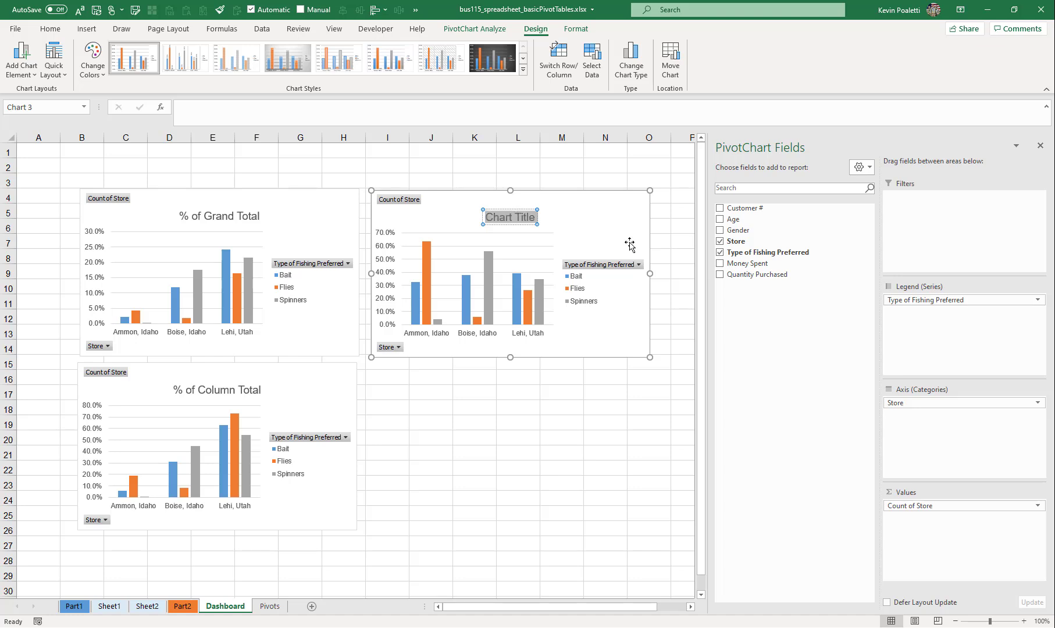
type("% of Row Total")
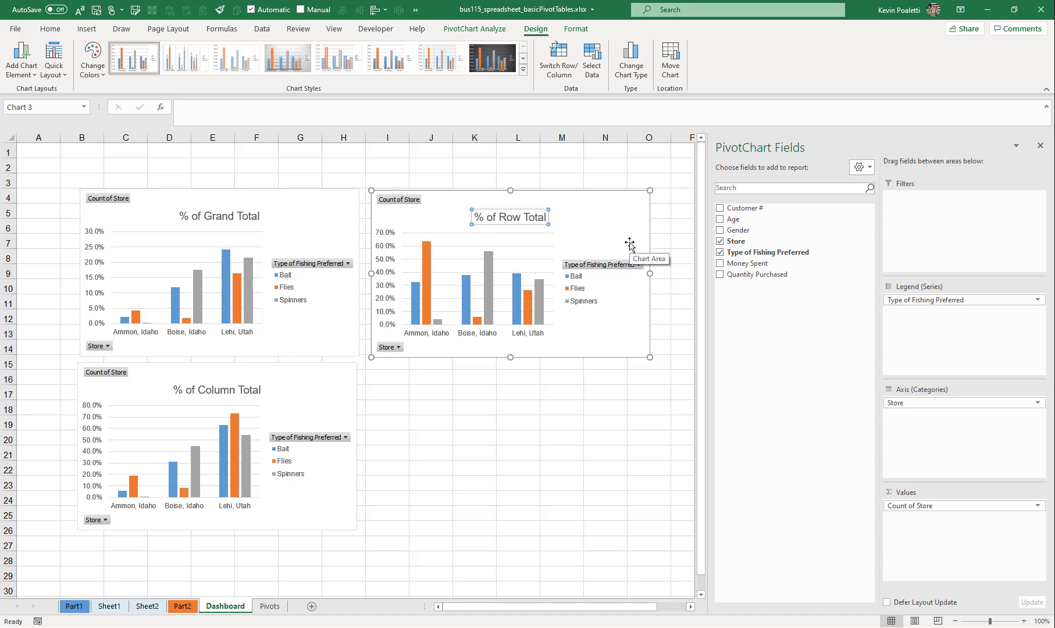
left_click(527, 357)
left_click_drag(532, 361, 531, 529)
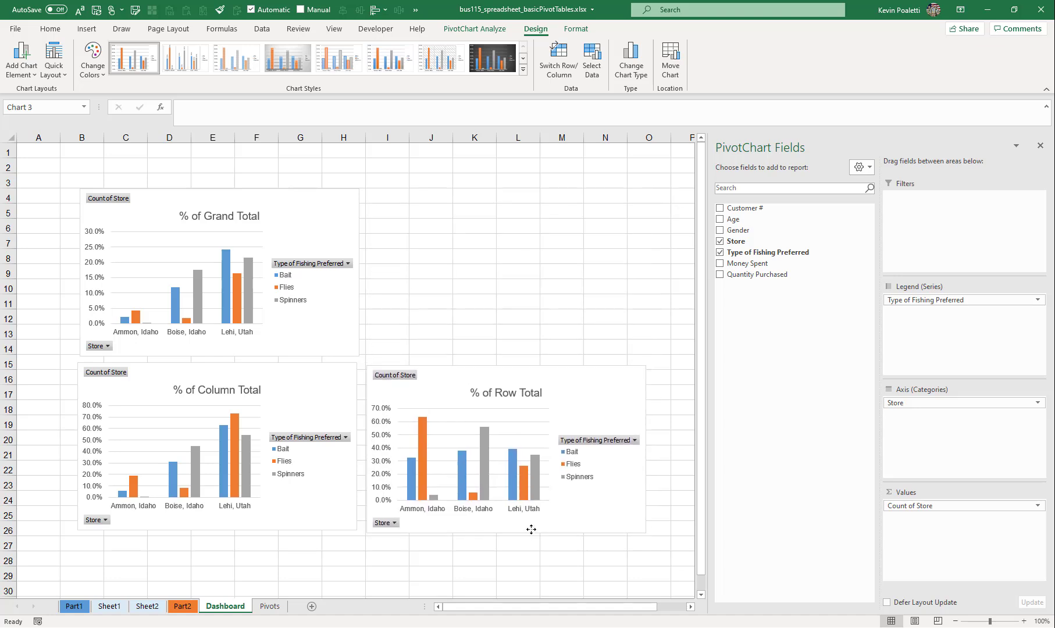
- Hide the gridlines on the Dashboard sheet
left_click(474, 241)
left_click(329, 29)
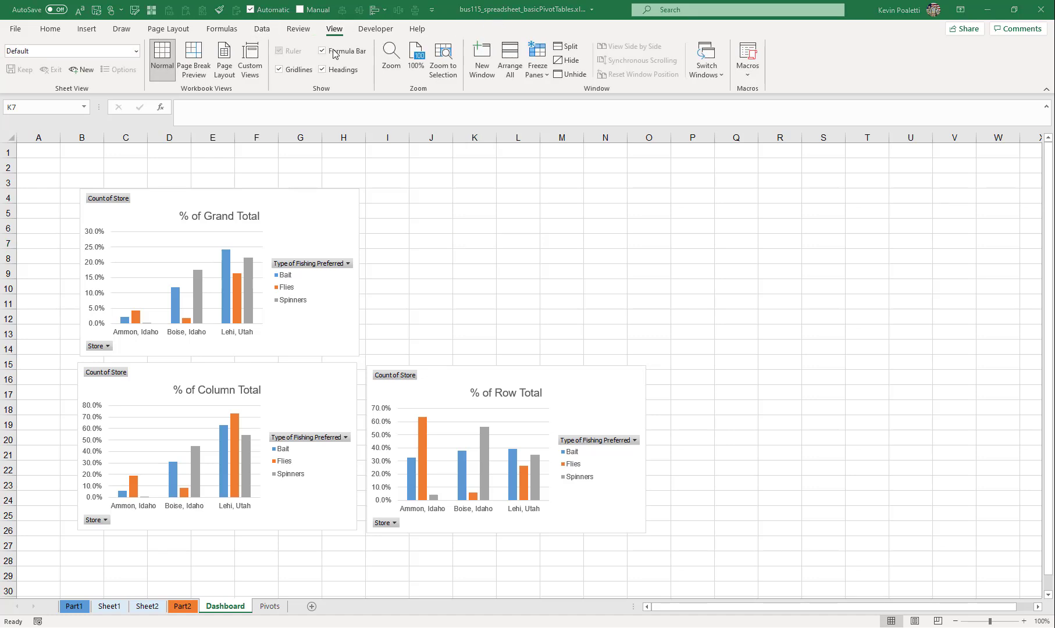
left_click(299, 71)
left_click(175, 166)
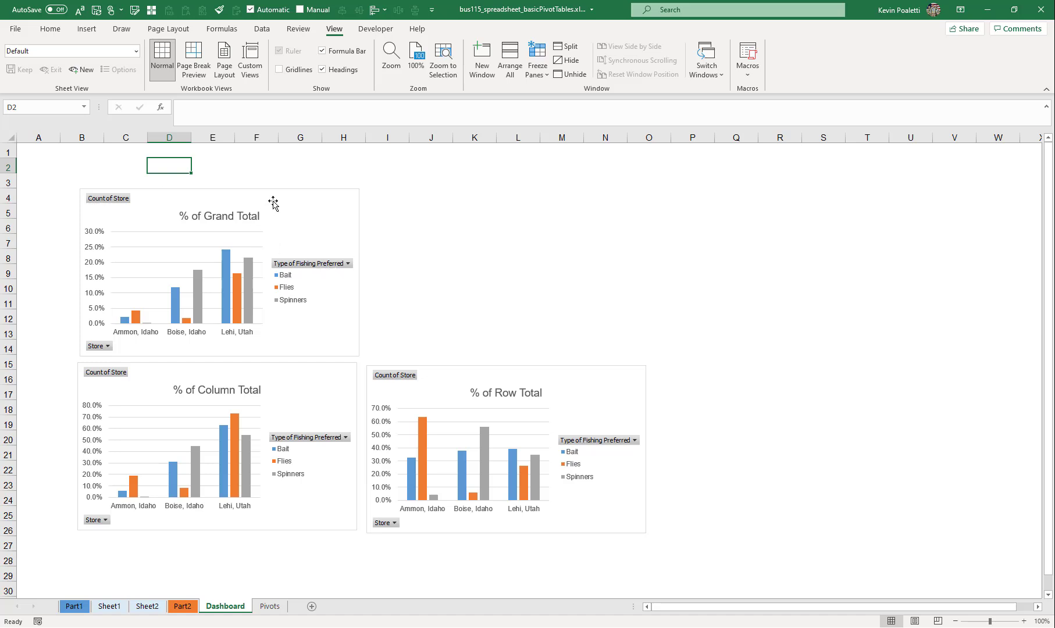
- Move the % of Grand Total chart to about A2, the % of Column Total chart directly beneath, and align the % of Row Total chart beside the latter
left_click_drag(278, 200, 229, 167)
left_click_drag(248, 362, 200, 334)
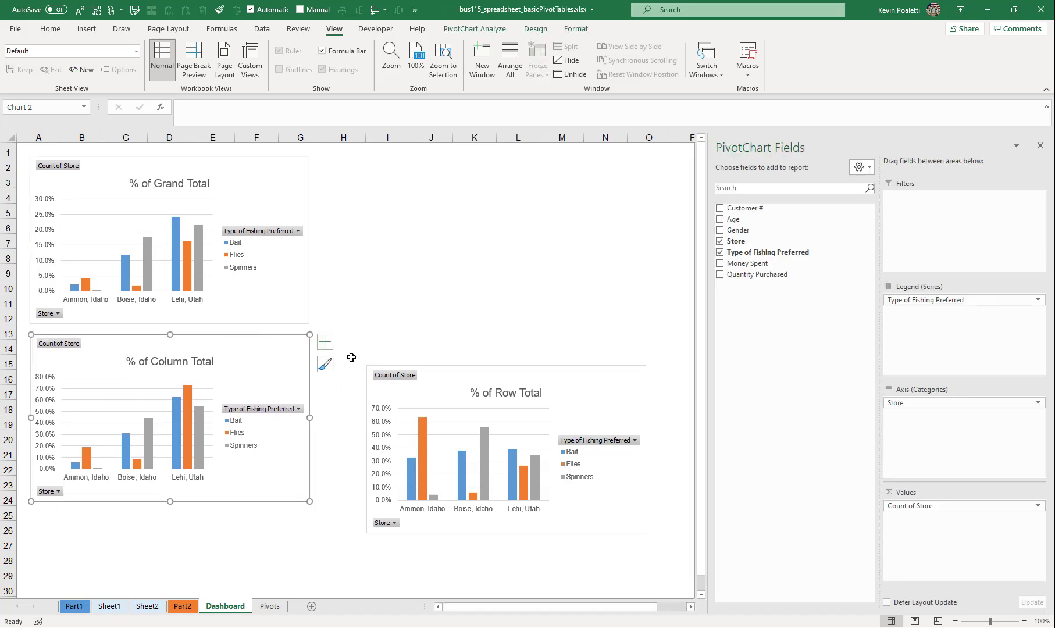
left_click_drag(455, 376, 408, 346)
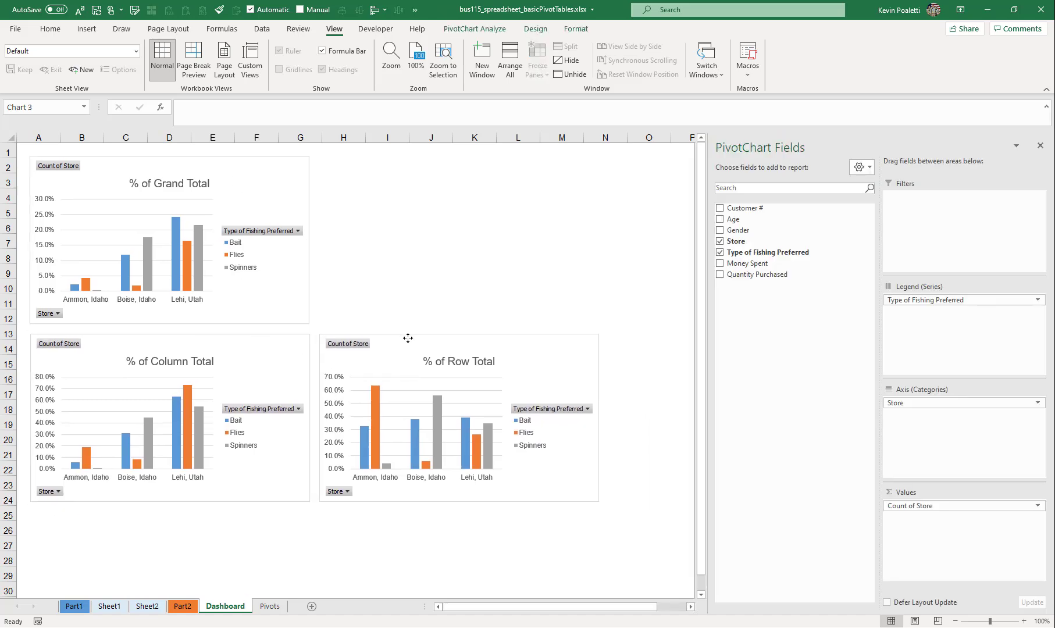
left_click(231, 346)
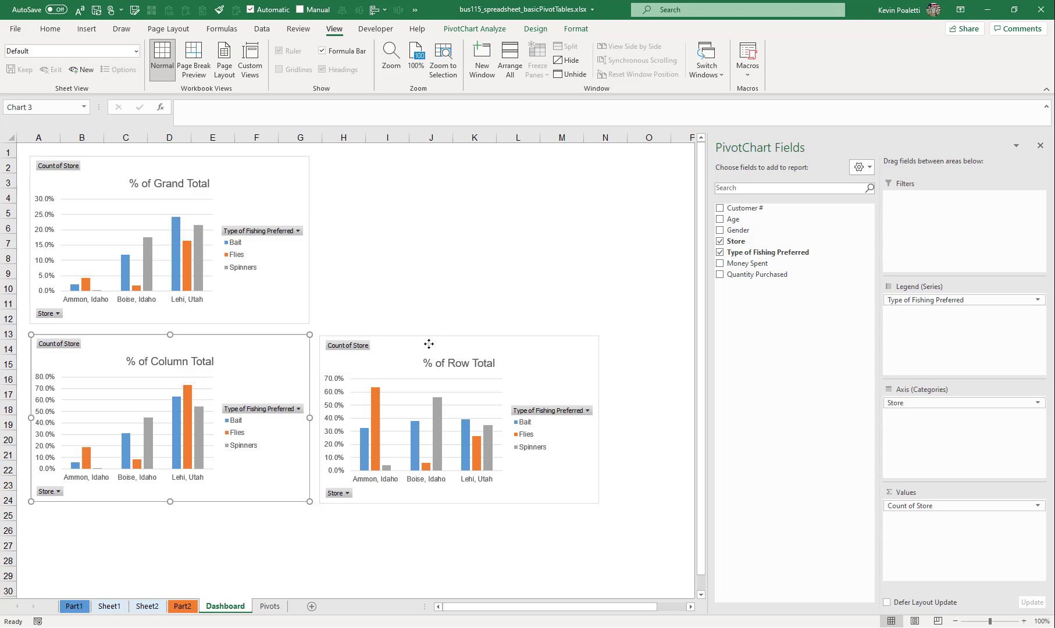
left_click_drag(426, 346, 425, 343)
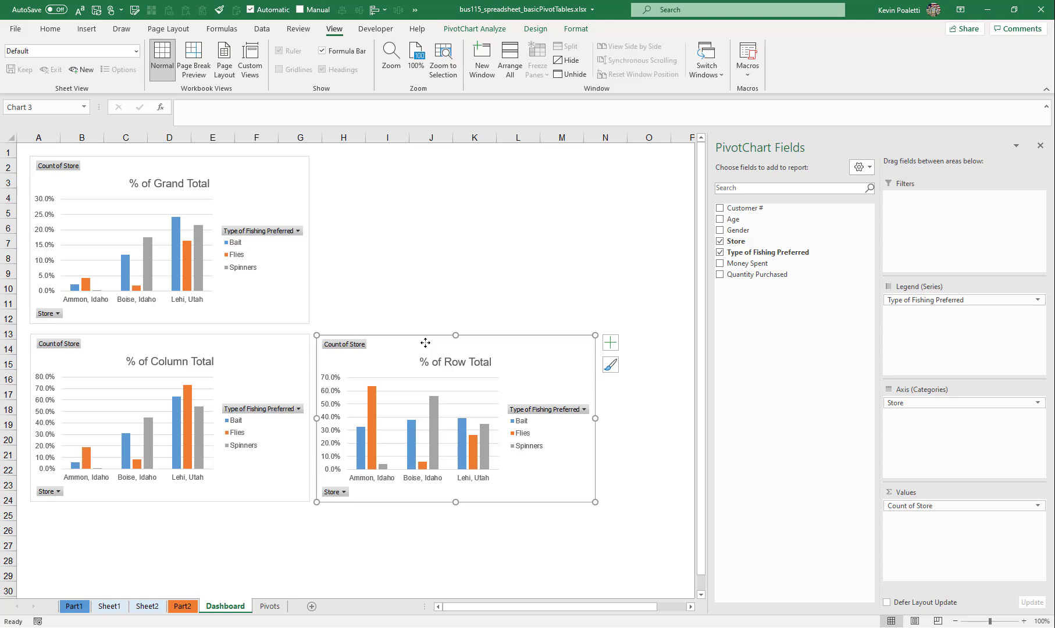
left_click_drag(425, 343, 423, 342)
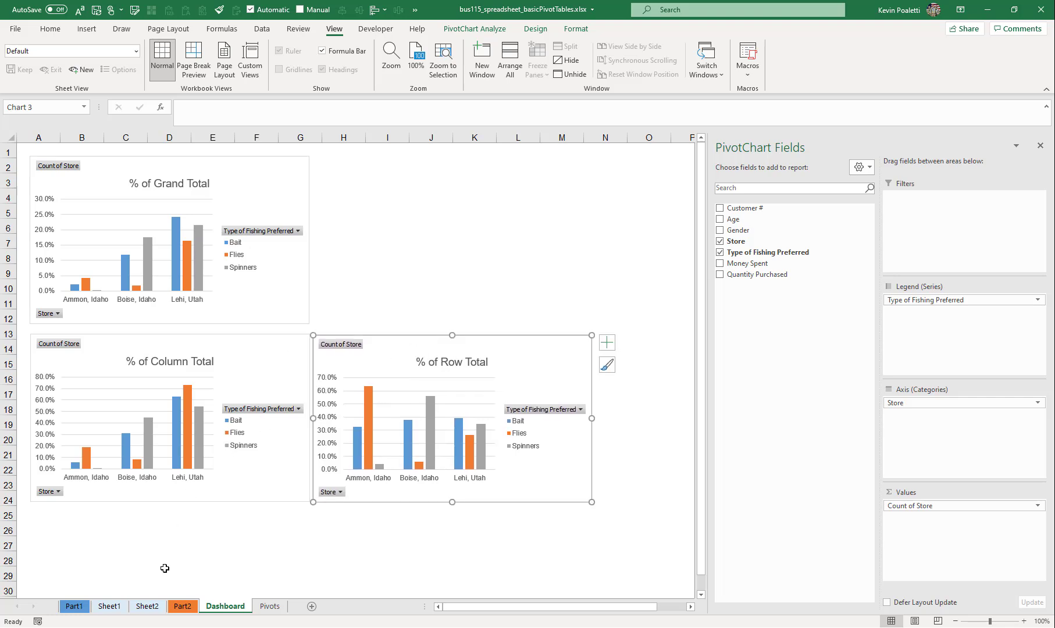
- Look at the Pivots and Part2 sheets and return to the Dashboard sheet
left_click(275, 611)
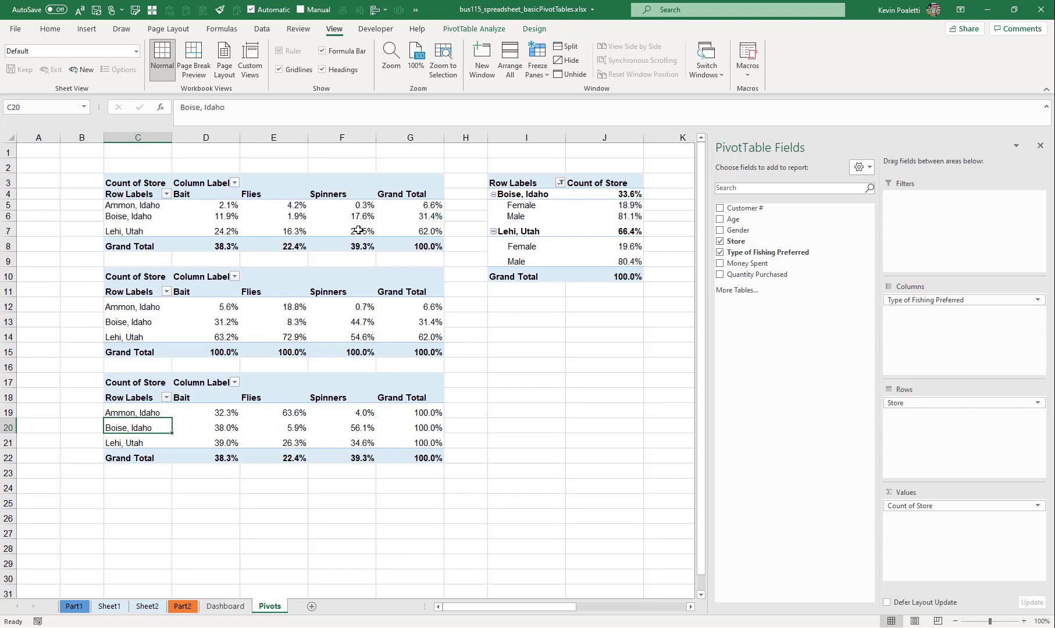
left_click(182, 607)
left_click(226, 607)
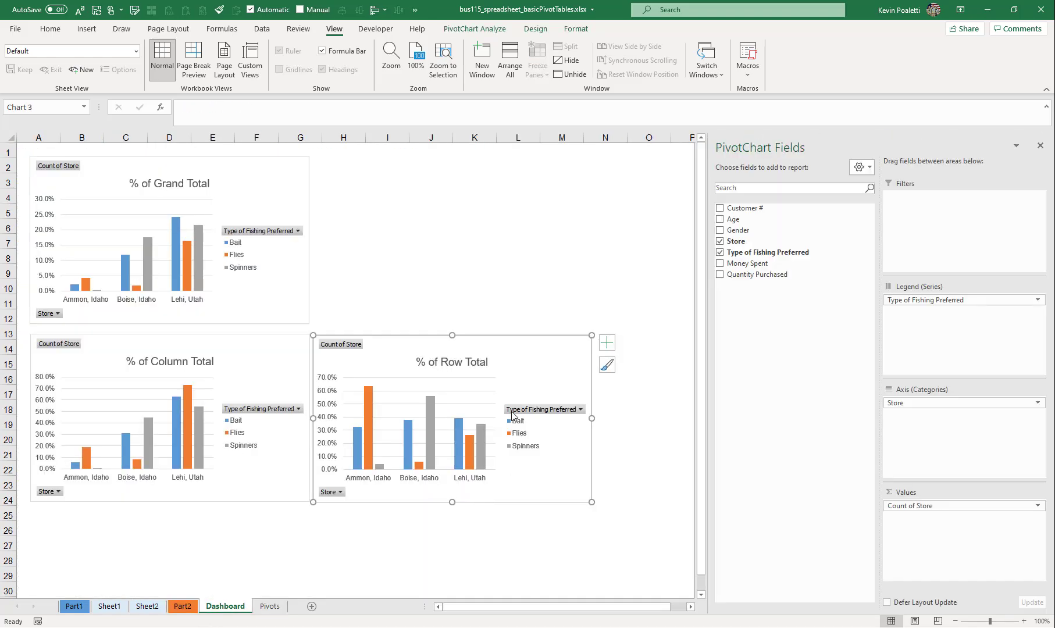
- Try filtering Flies out of the fishing types in the % of Column Total chart, and restore all types
left_click(351, 181)
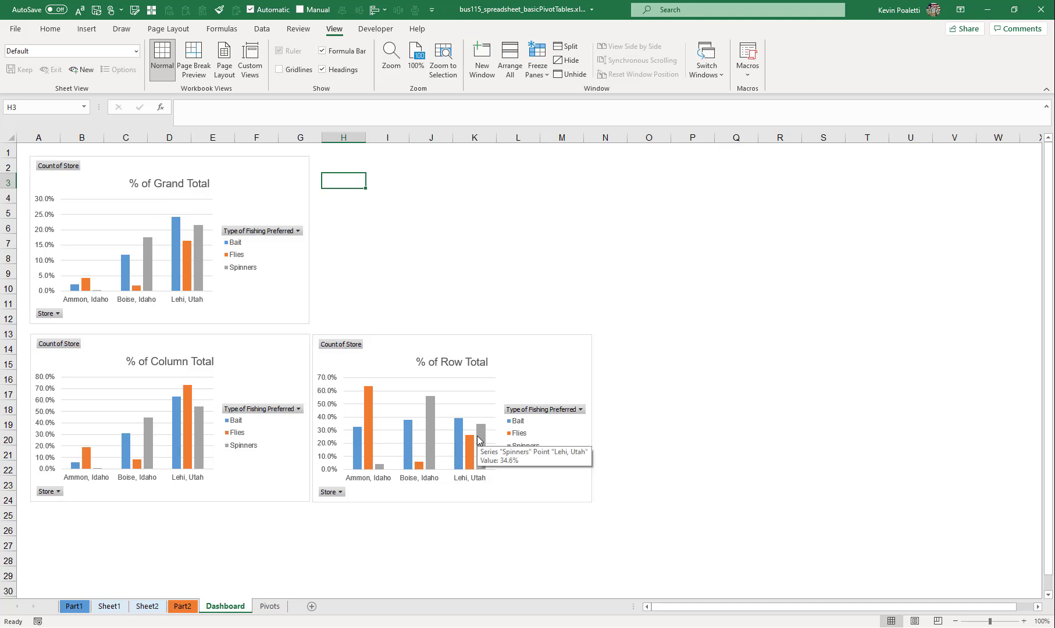
left_click(297, 410)
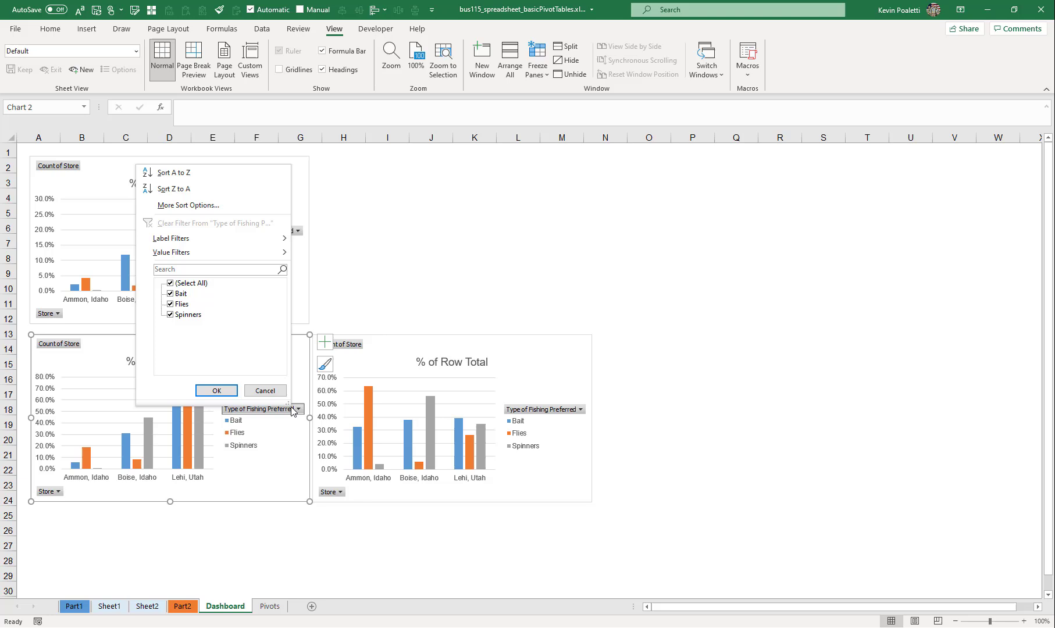
left_click(169, 304)
left_click(215, 391)
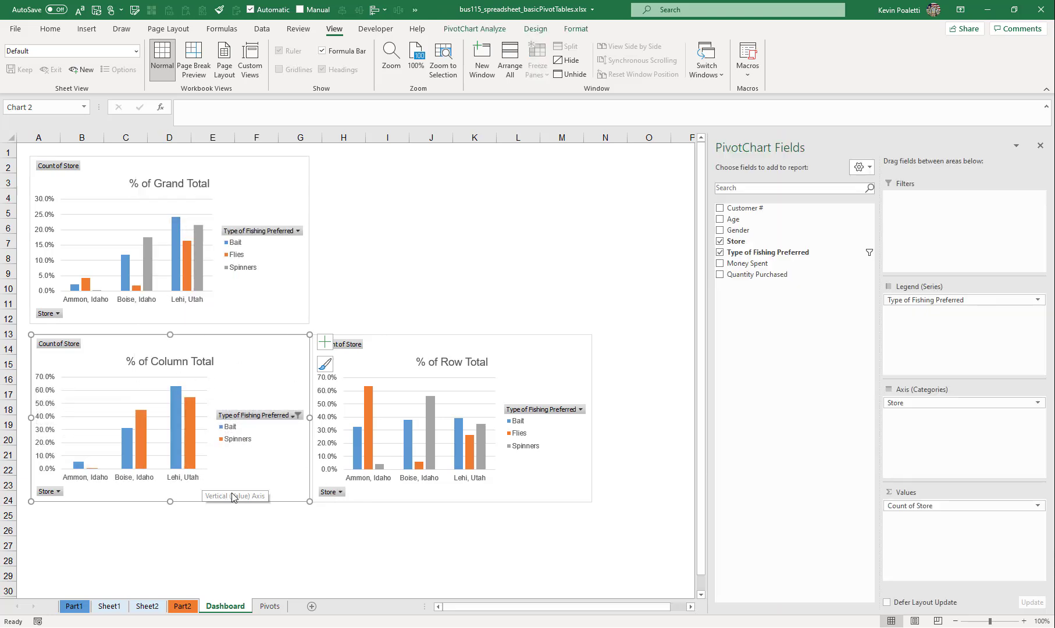
key("ctrl+Page_Down")
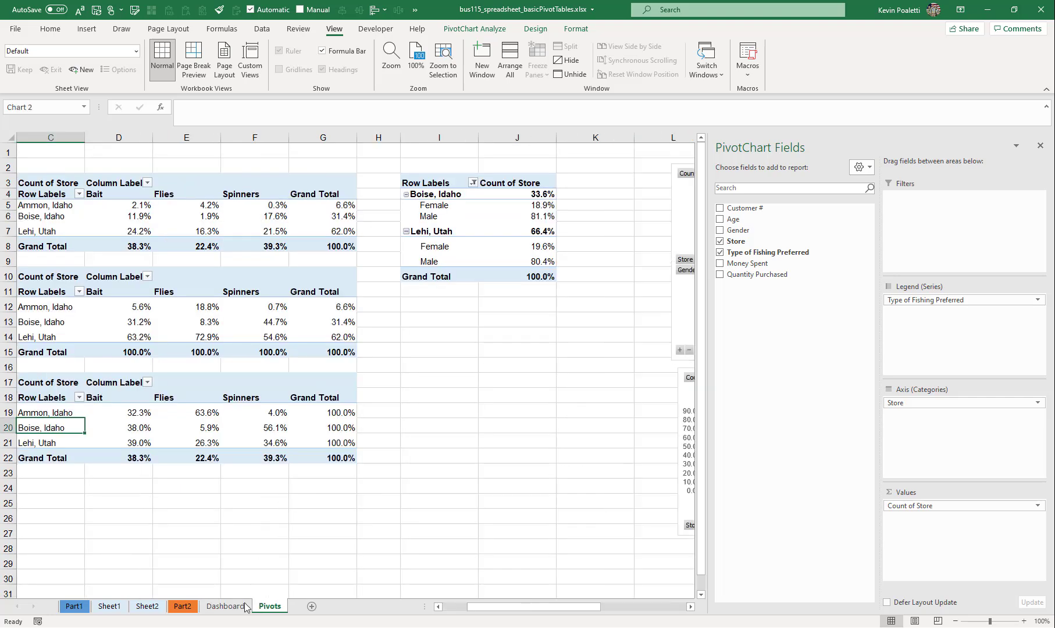
left_click(245, 606)
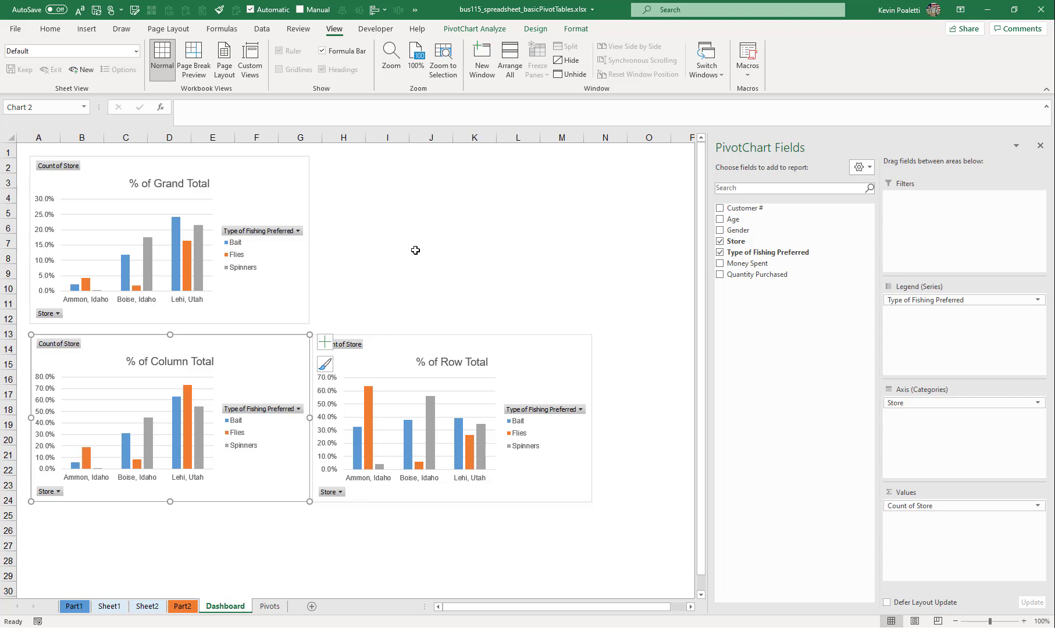
left_click(297, 409)
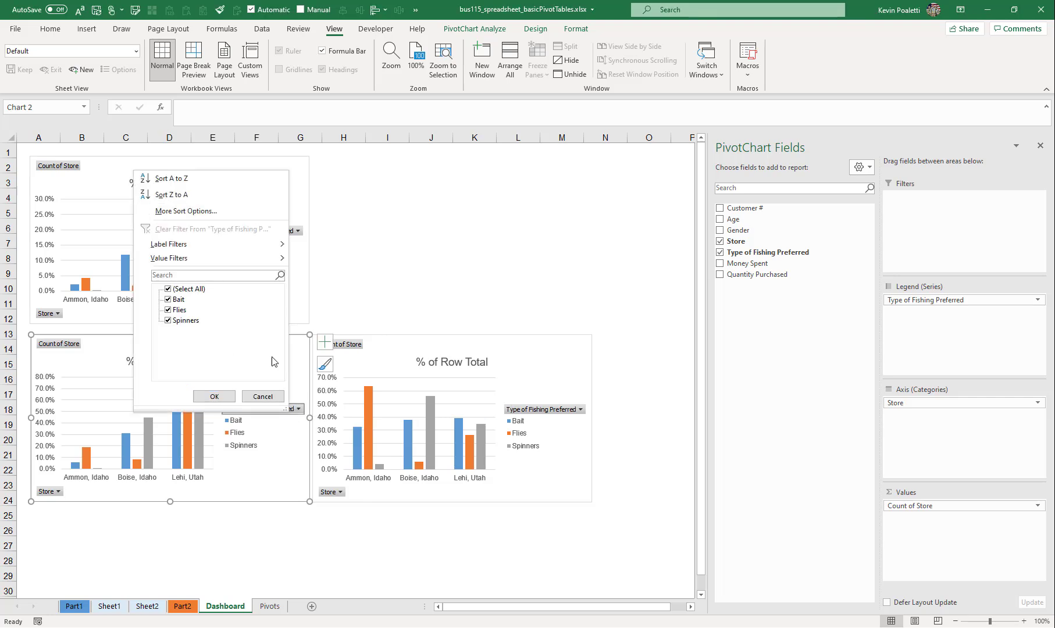
left_click(306, 380)
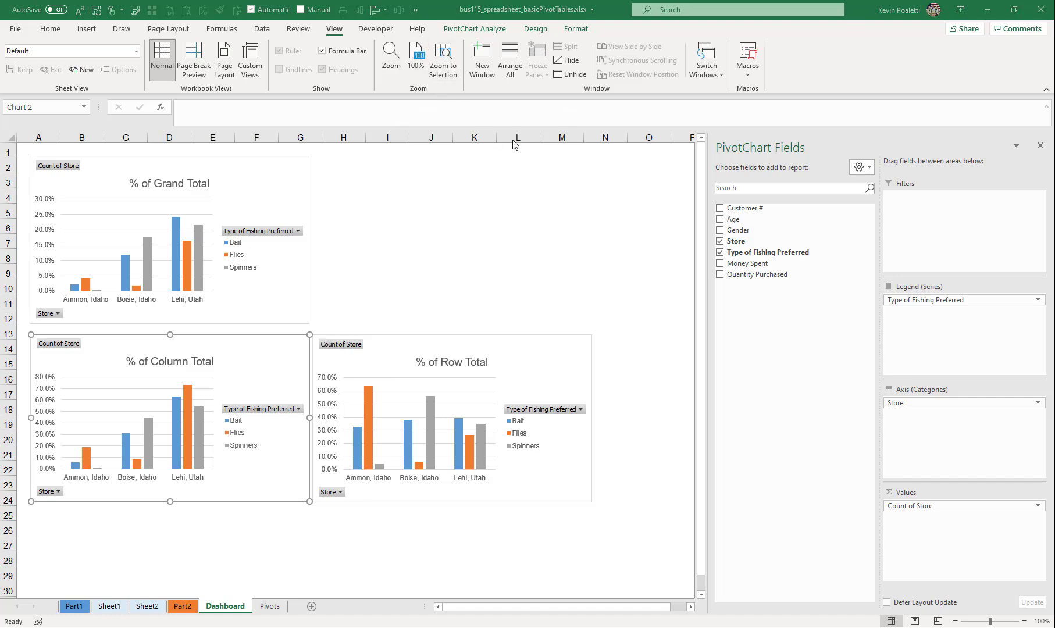
- Insert a Gender slicer for the % of Grand Total chart and place it beside that chart at about H2
left_click(307, 177)
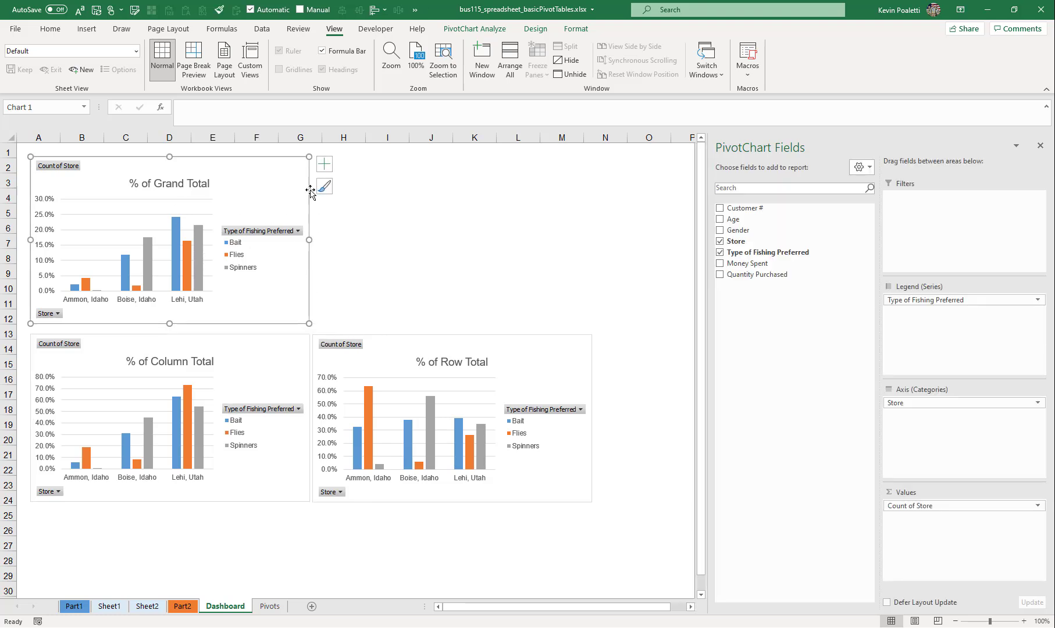
left_click(535, 29)
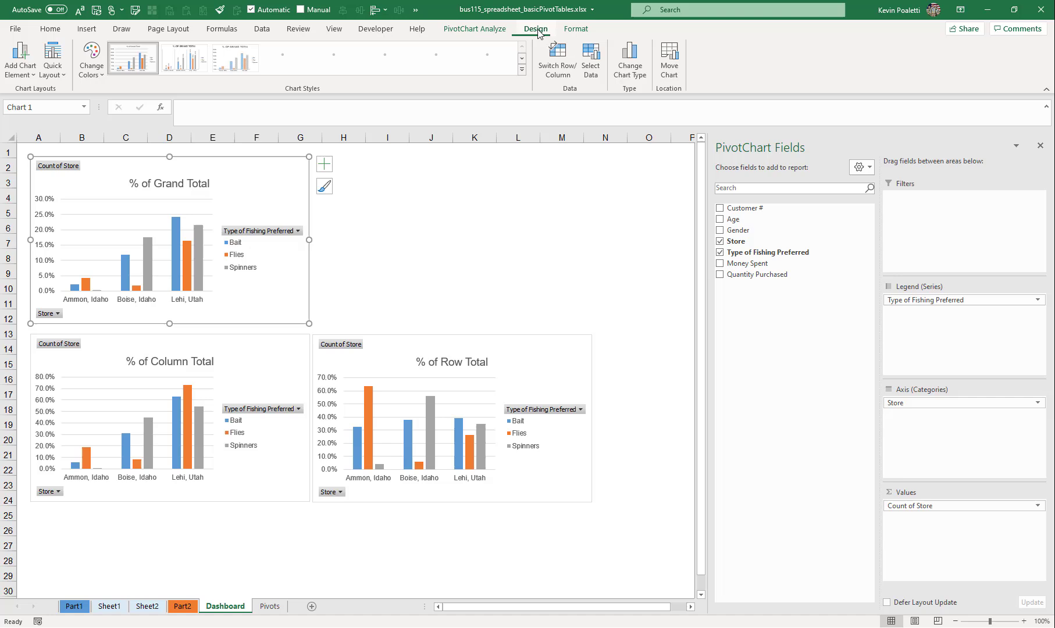
left_click(502, 30)
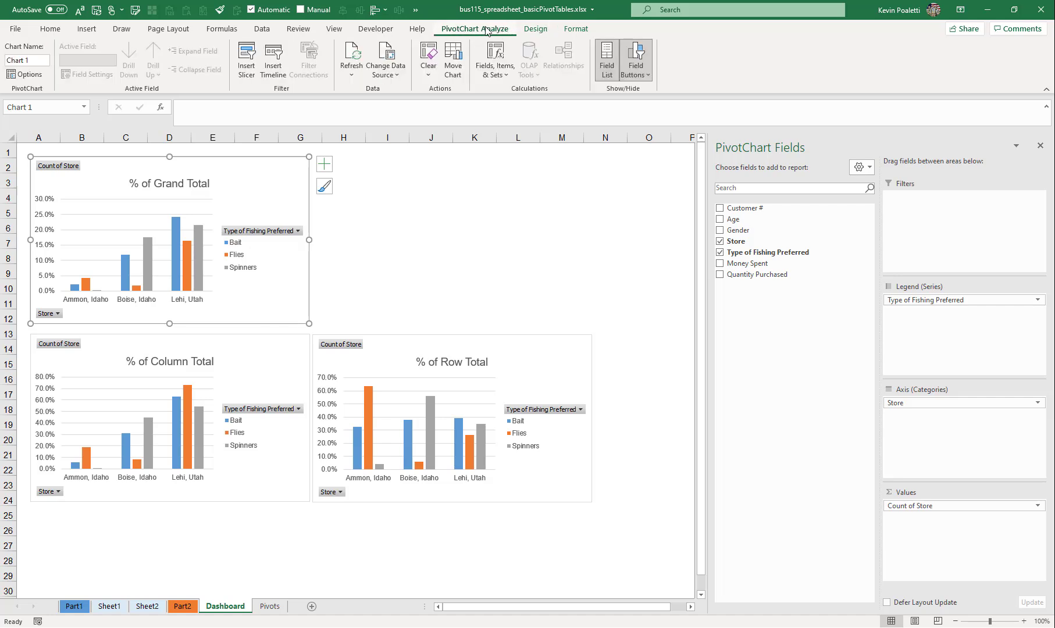
left_click(249, 82)
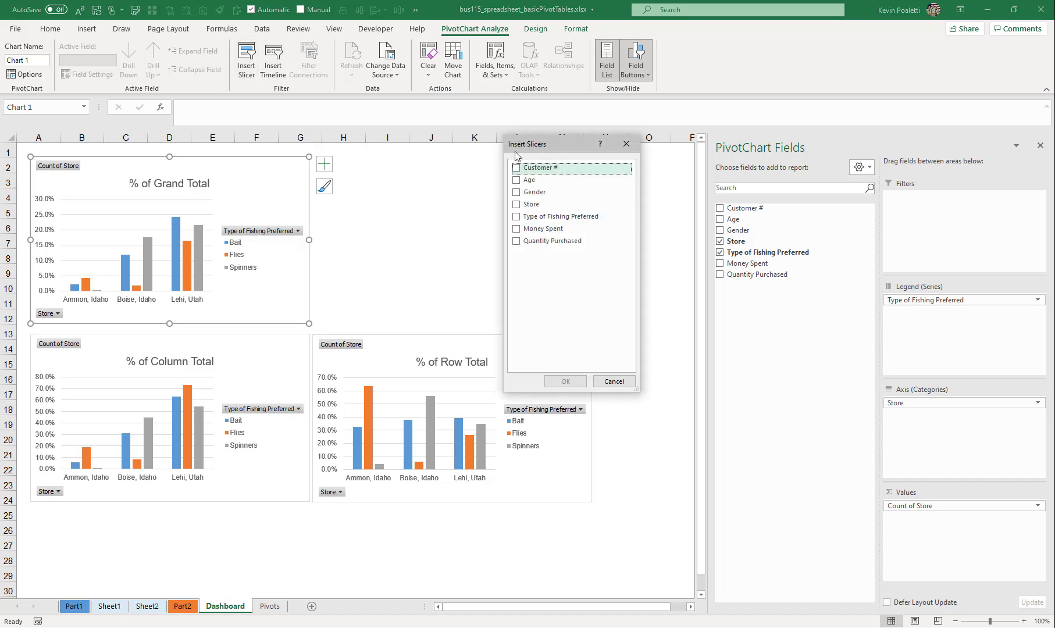
left_click_drag(531, 148, 442, 179)
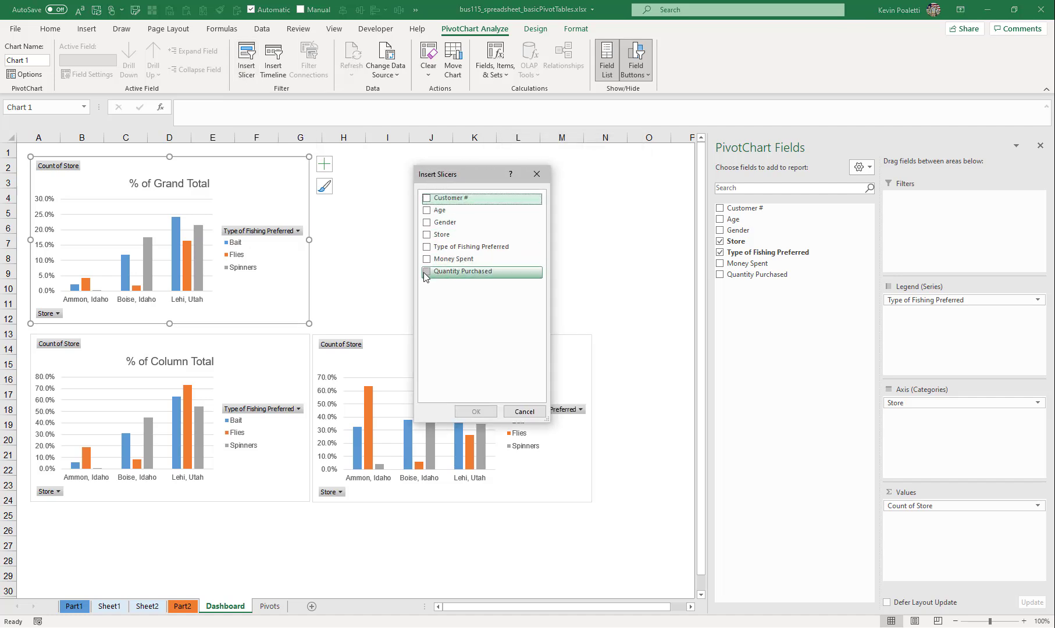
left_click(426, 222)
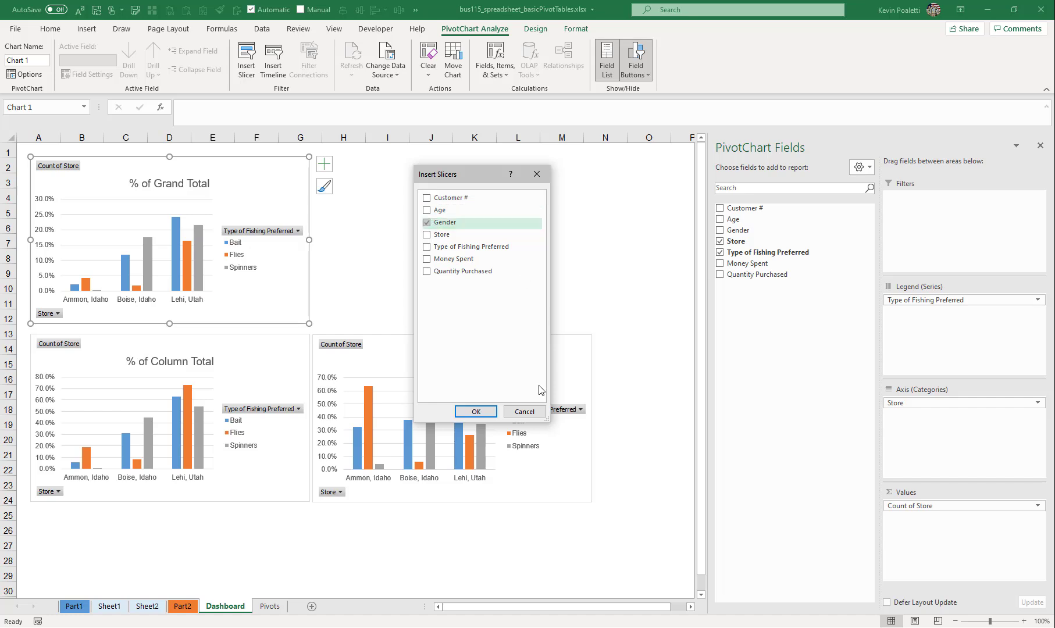
left_click(476, 412)
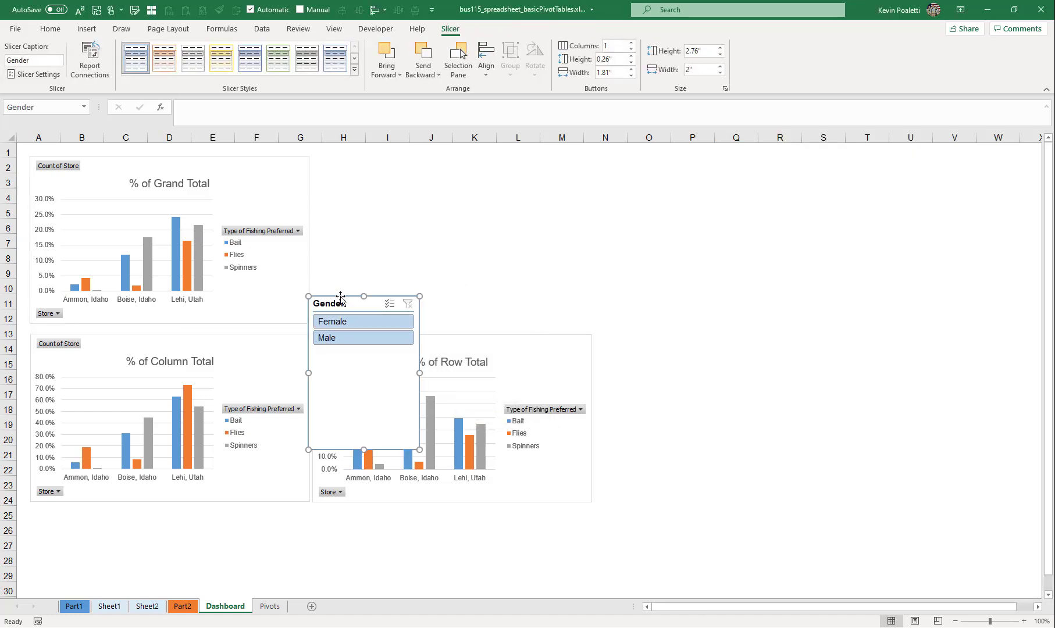
left_click_drag(340, 295, 357, 161)
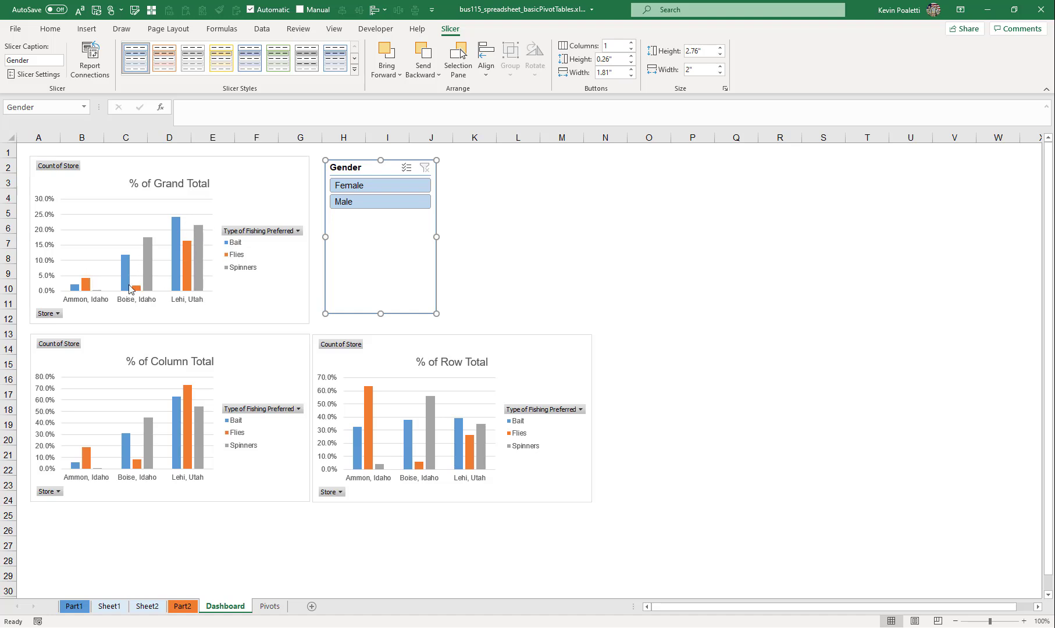
- Test the Gender slicer on the % of Grand Total chart with Male and Female, and clear its filter
left_click(344, 204)
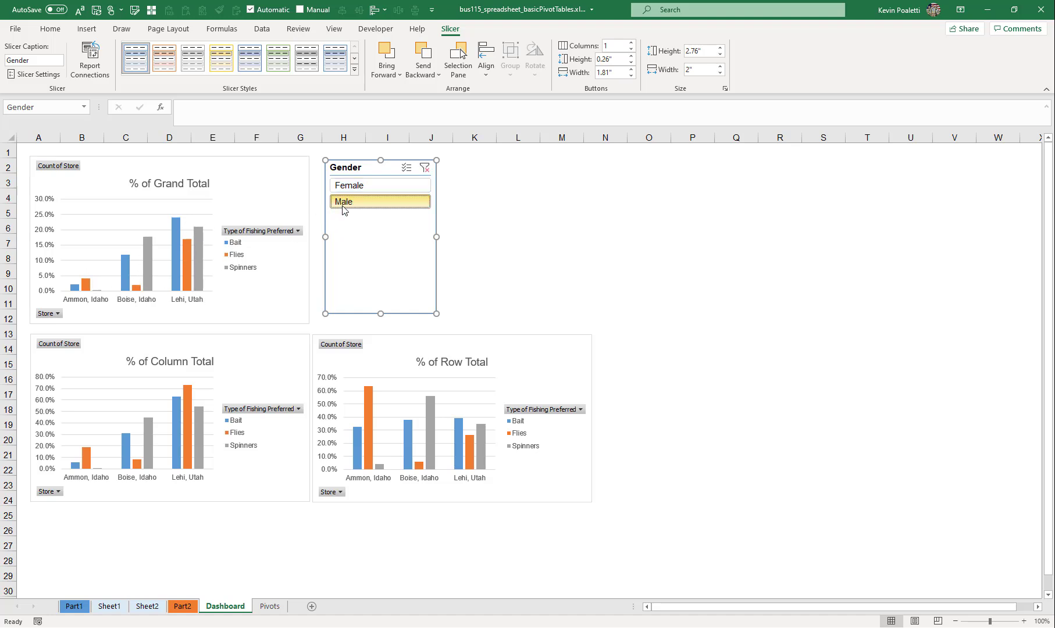
left_click(359, 188)
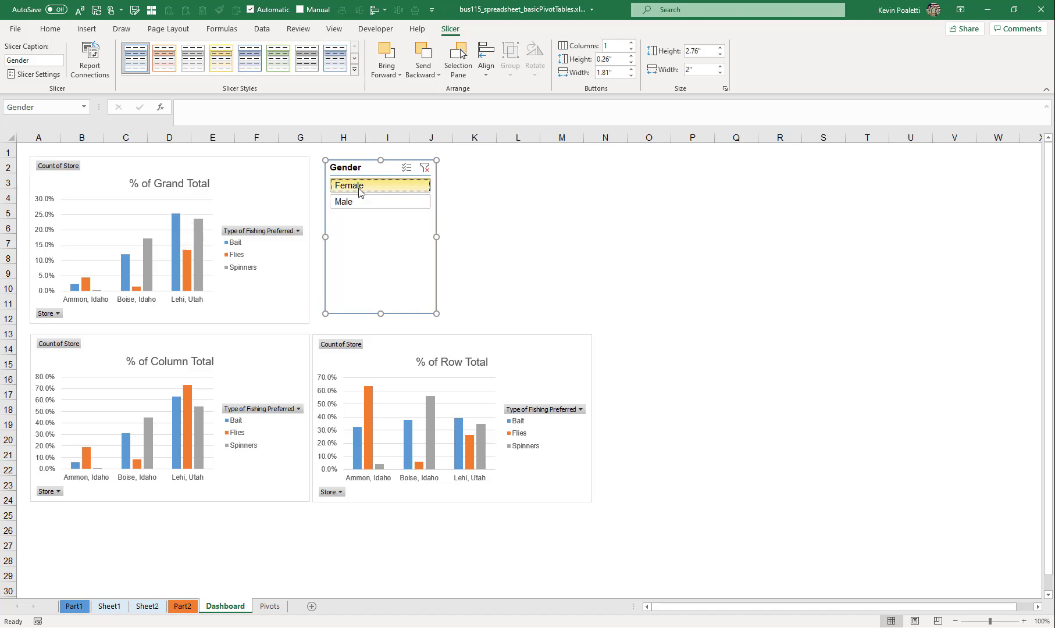
left_click(425, 169)
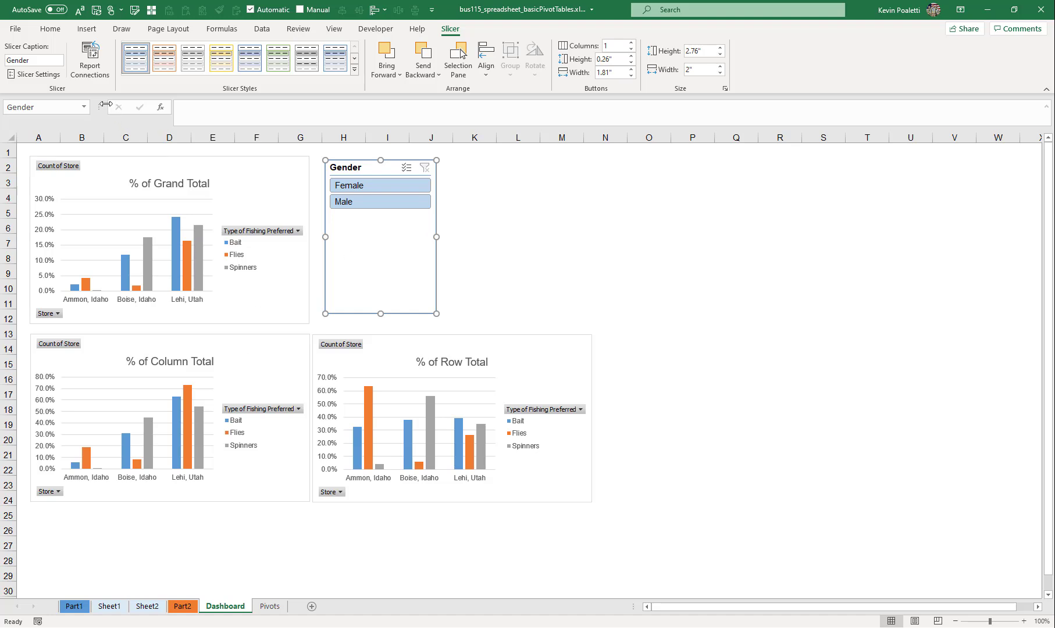
- Connect the Gender slicer to PivotTable11, PivotTable12 and PivotTable13 as well
left_click(95, 70)
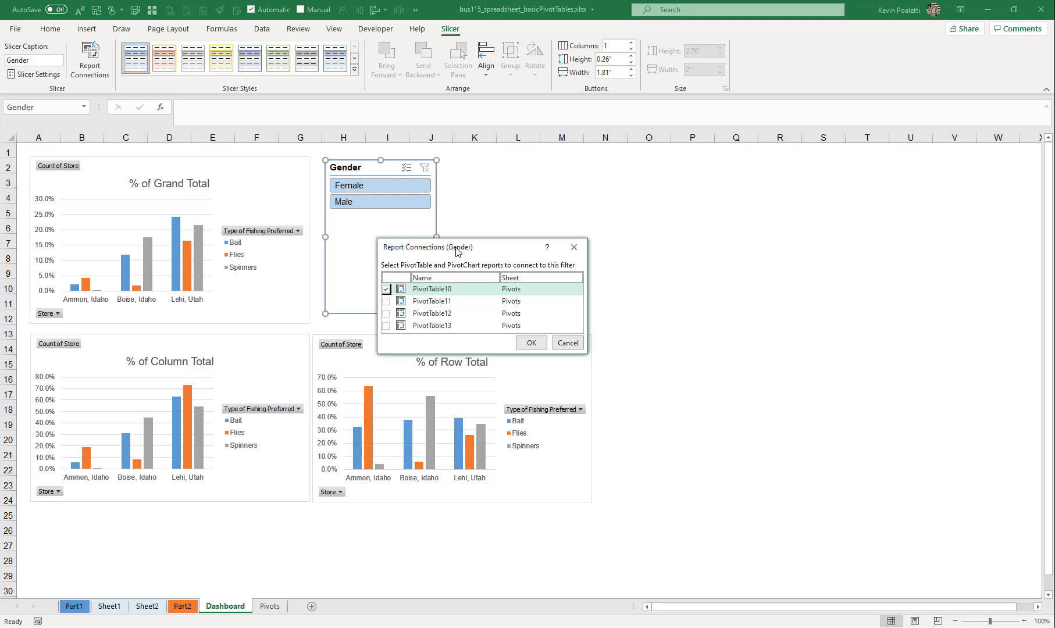
left_click_drag(457, 251, 486, 190)
left_click_drag(605, 294, 719, 447)
left_click(414, 240)
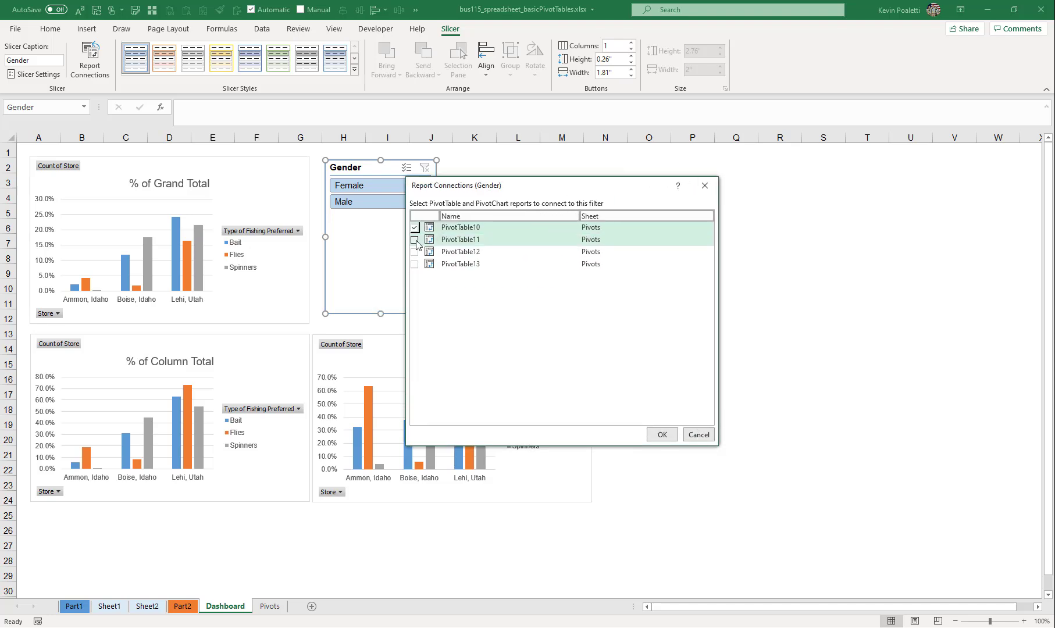
left_click(414, 252)
left_click(415, 264)
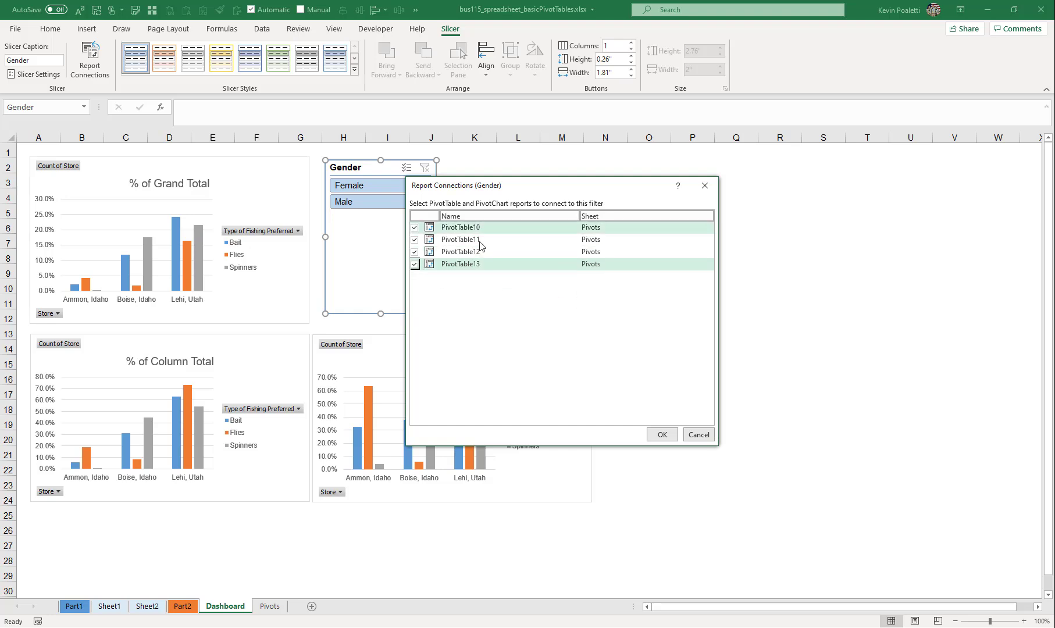
left_click(662, 435)
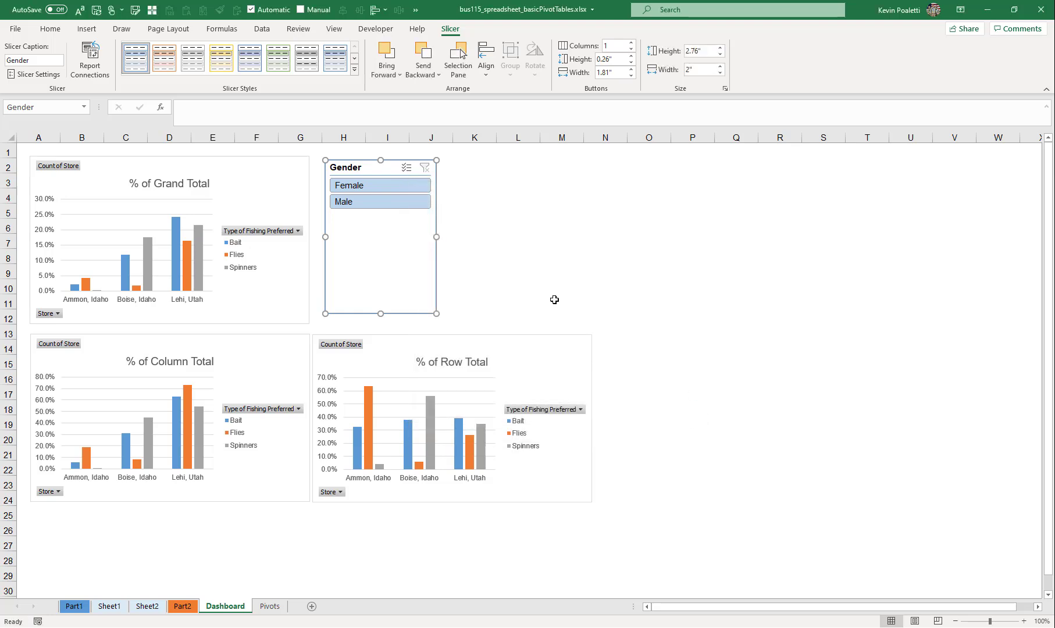
- Filter all connected charts by Male, Female and Male again with the Gender slicer, and clear the filter
left_click(390, 202)
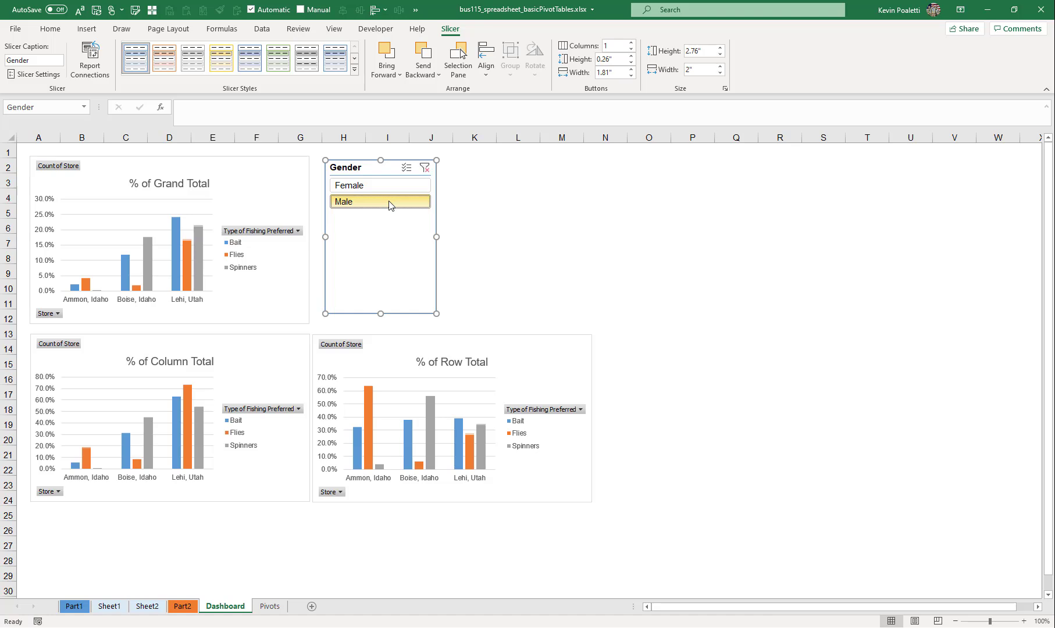
left_click(382, 187)
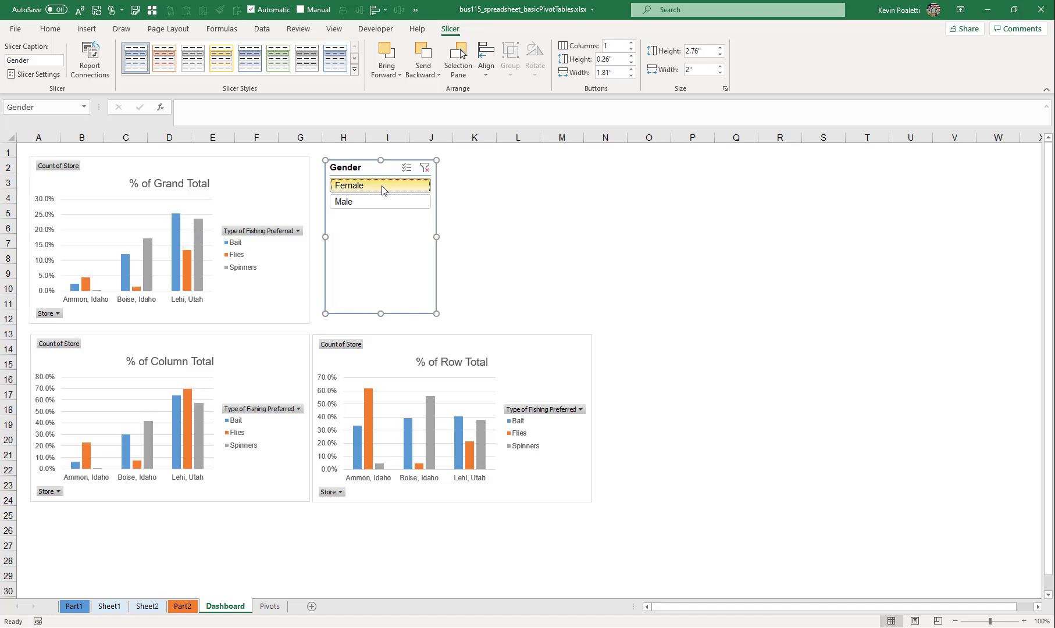
left_click(376, 205)
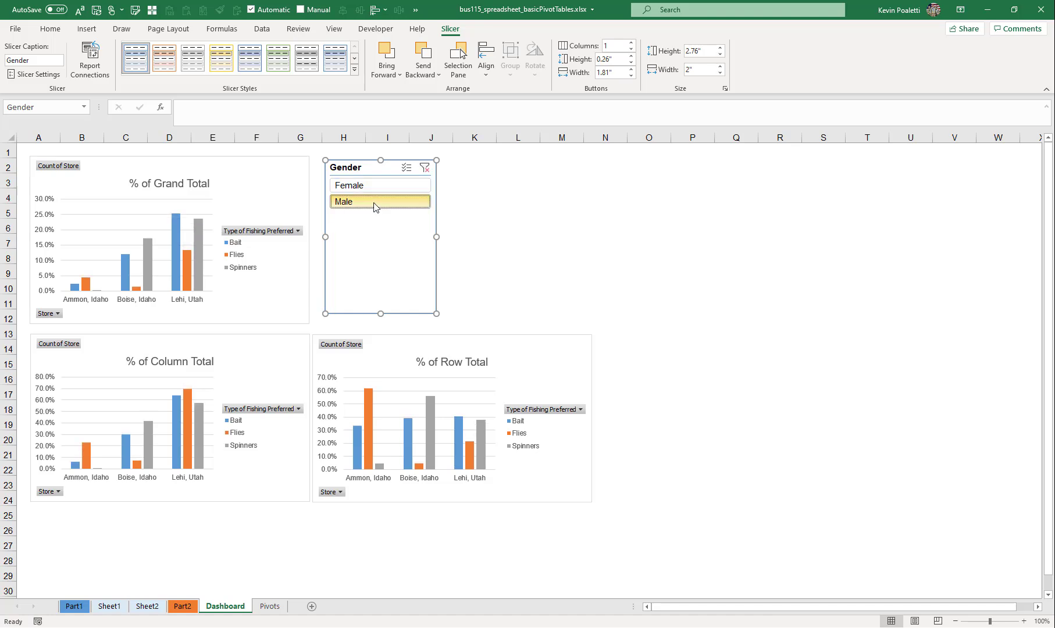
left_click(424, 167)
- Insert Store and Type of Fishing Preferred slicers for the % of Grand Total chart and line them up beside the Gender slicer
left_click(294, 245)
left_click(475, 29)
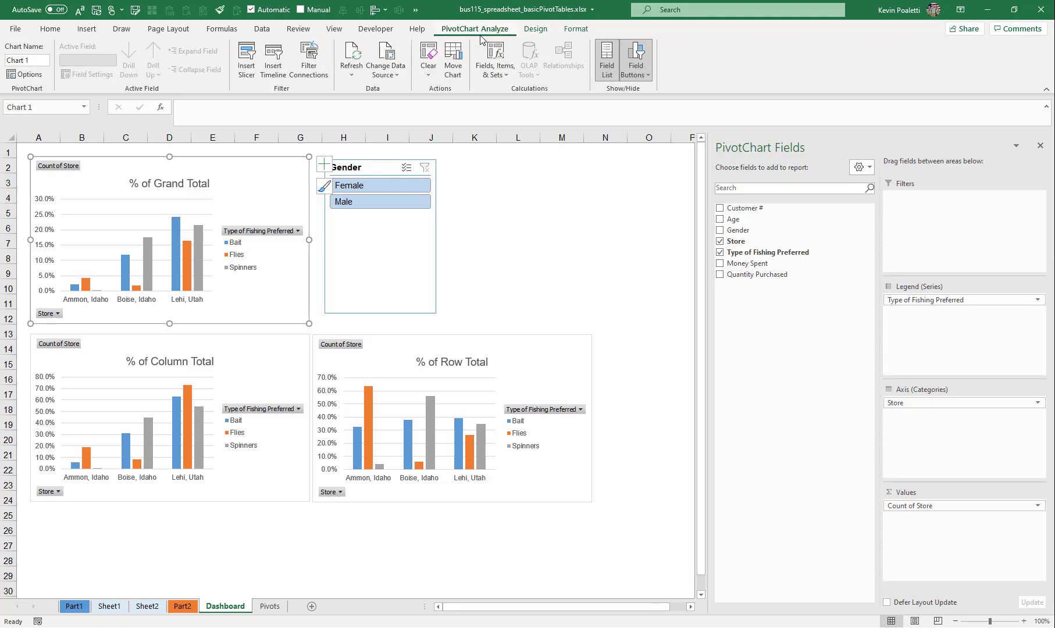
left_click(249, 54)
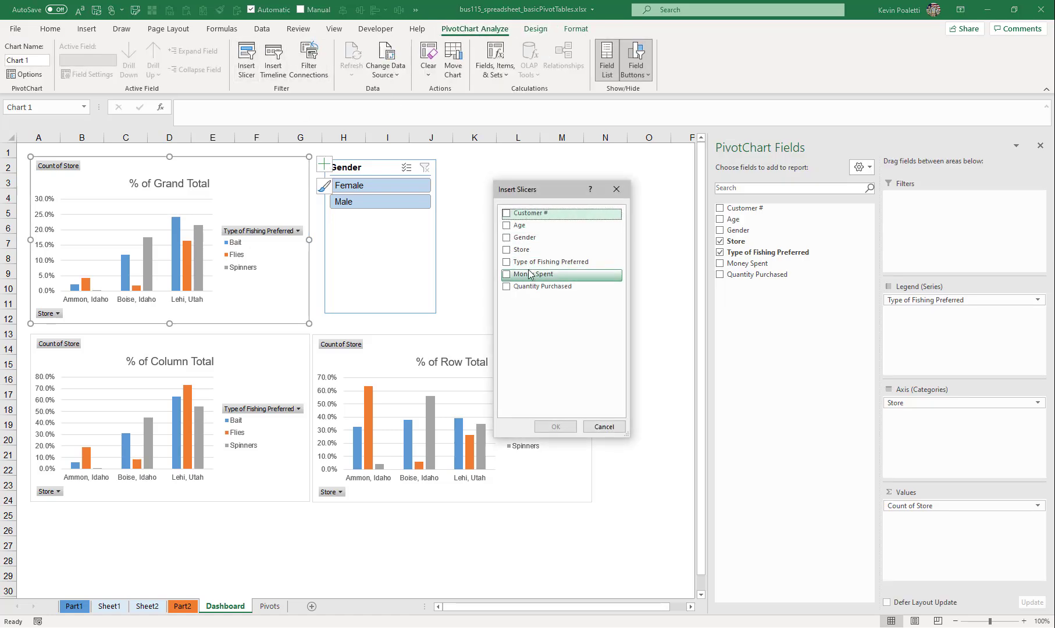
left_click(506, 249)
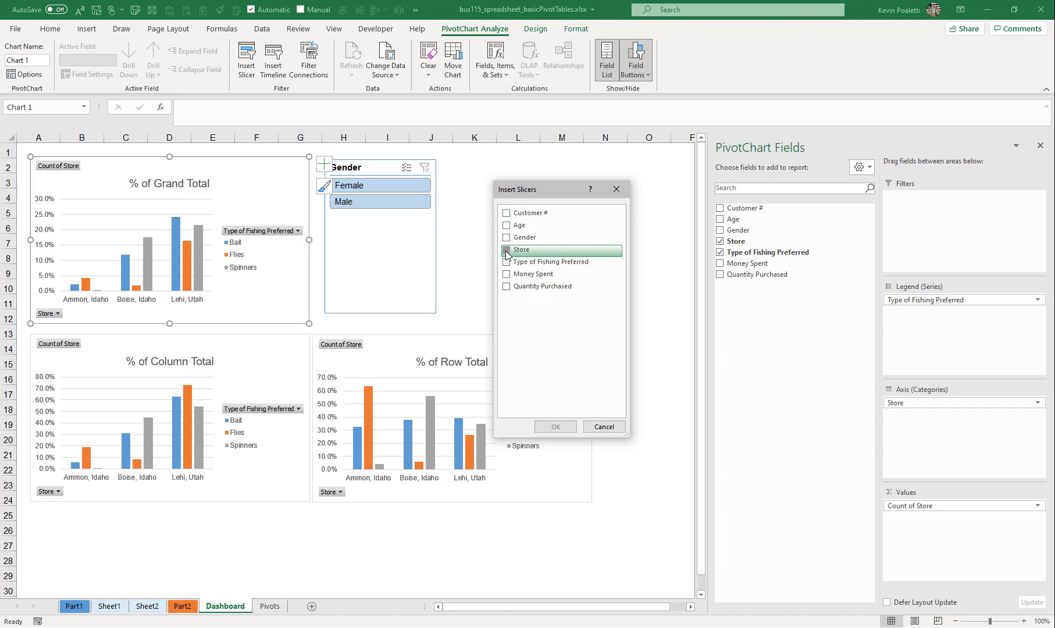
left_click(507, 263)
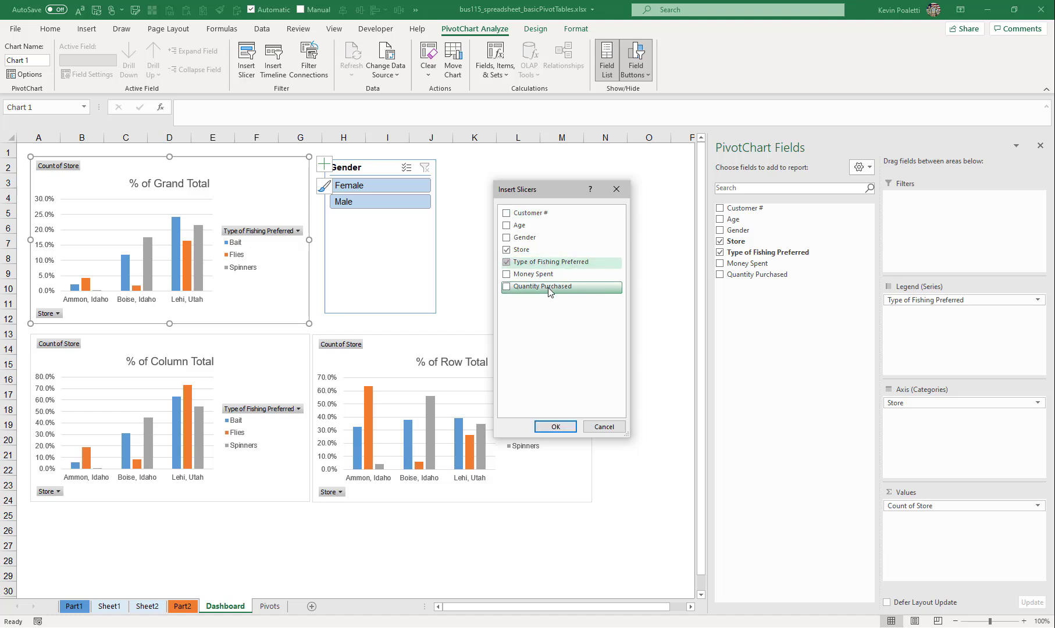
left_click(556, 427)
left_click_drag(343, 291, 490, 168)
left_click_drag(370, 318, 598, 168)
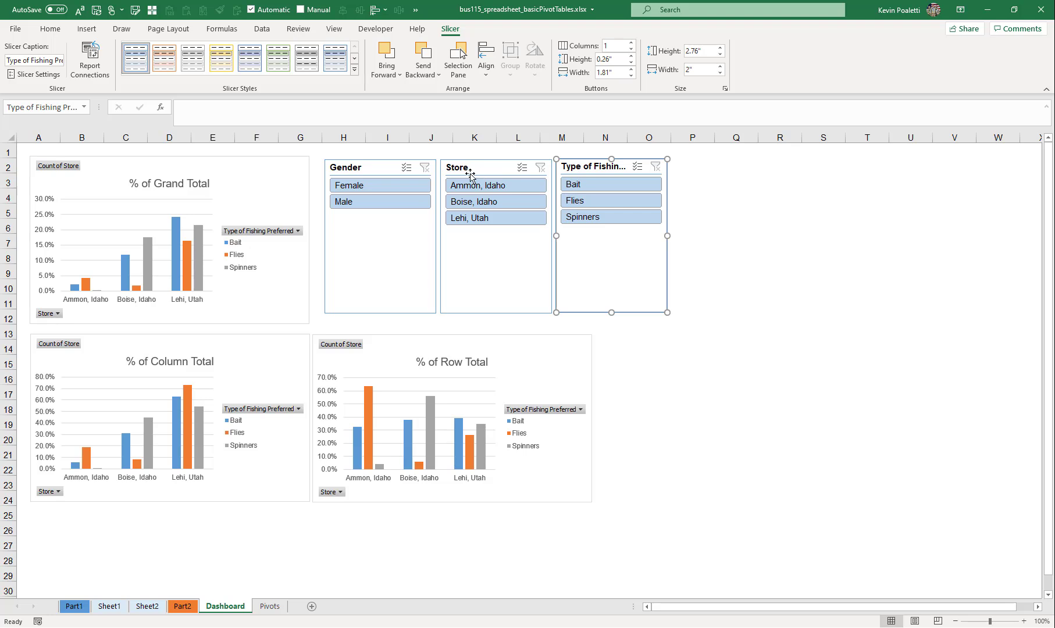
- Connect the Store slicer to PivotTable11, PivotTable12 and PivotTable13 as well
left_click(485, 167, "ctrl")
left_click(478, 153)
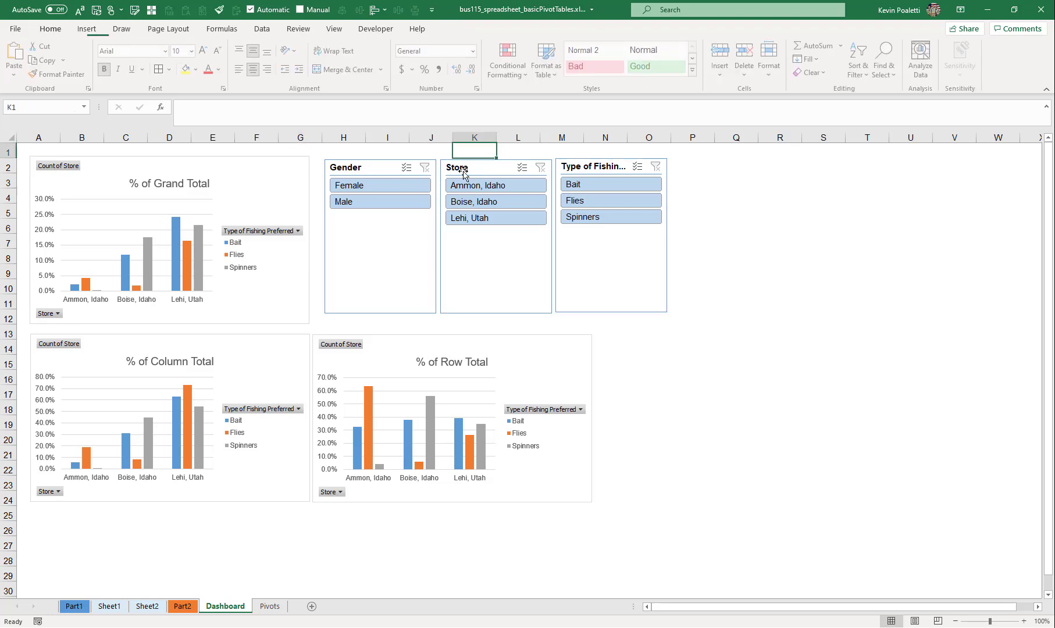
left_click(463, 174)
left_click(89, 59)
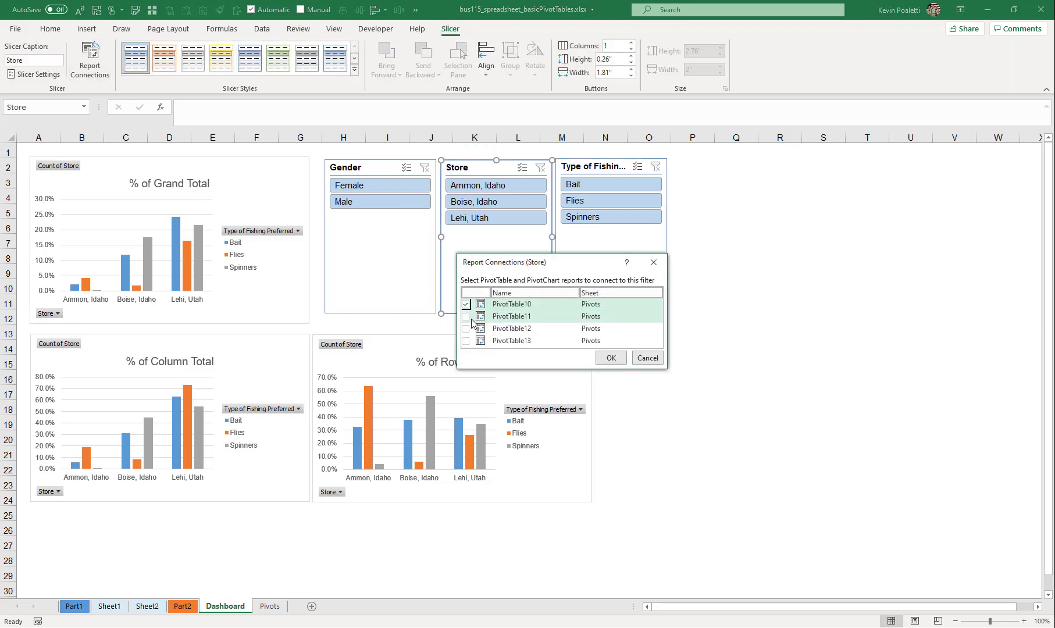
left_click(465, 316)
left_click(465, 328)
left_click(466, 341)
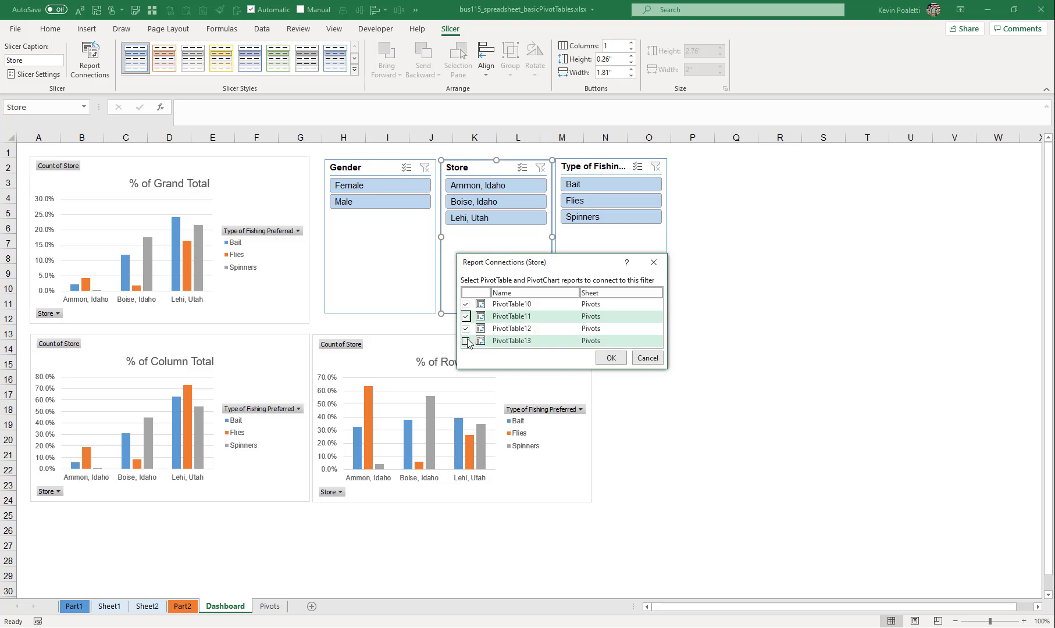
left_click(609, 359)
- Connect the Type of Fishing Preferred slicer to PivotTable11, PivotTable12 and PivotTable13 as well
left_click(610, 245)
left_click(90, 59)
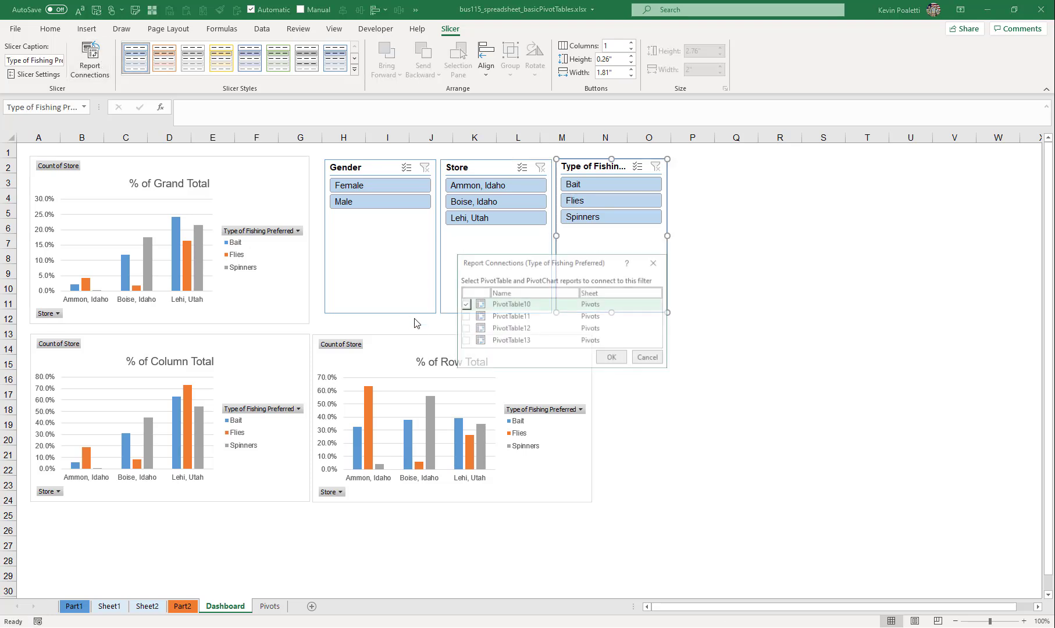
left_click(465, 316)
left_click(465, 328)
left_click(465, 341)
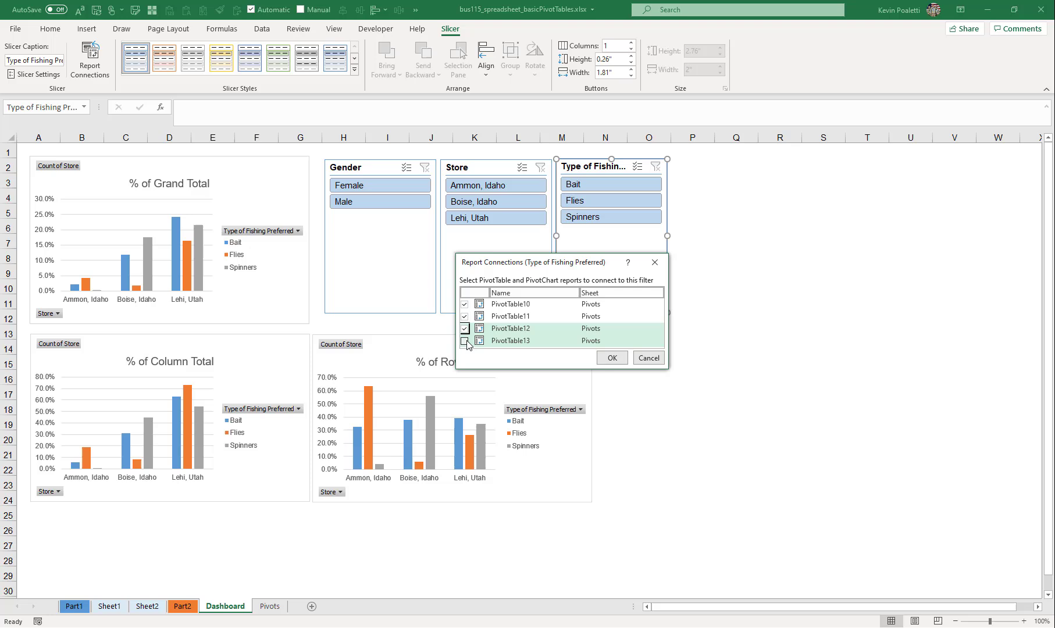
left_click(612, 359)
left_click(784, 332)
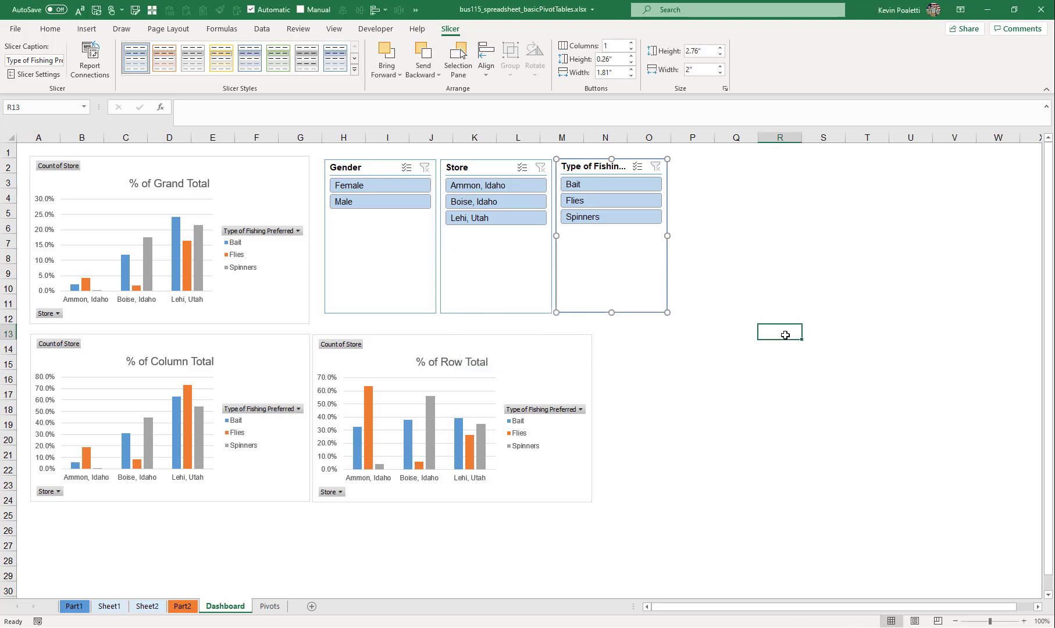
- Filter all connected charts by Boise, Idaho with the Store slicer, and clear the filter
left_click(455, 203)
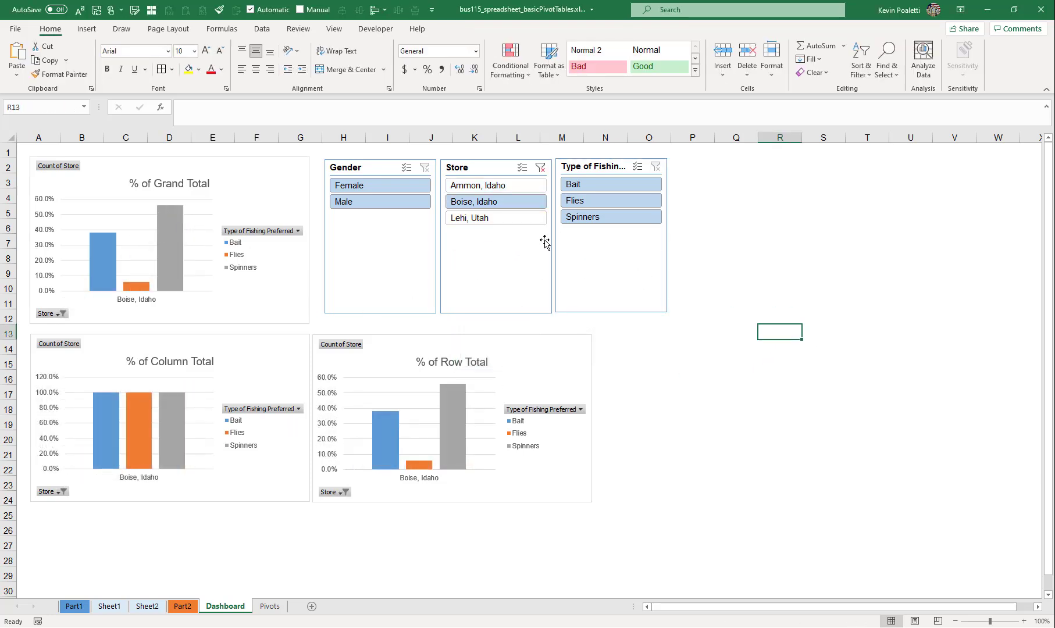
left_click(540, 167)
mouse_move(461, 443)
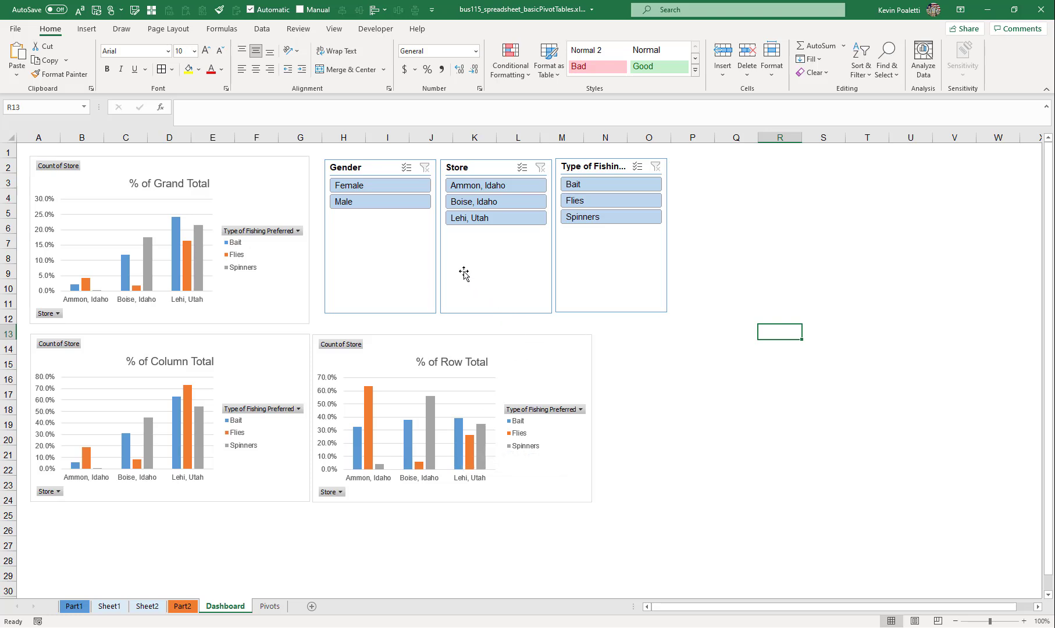
- Arrange the Gender slicer's buttons in 2 columns and shorten the slicer to about 0.77" high
left_click(398, 256)
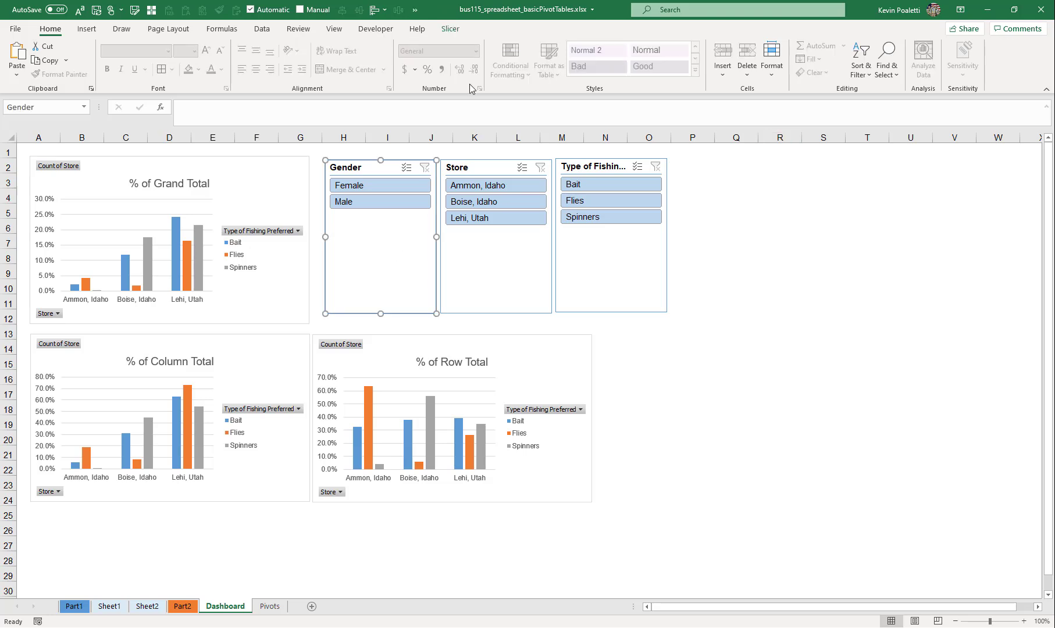
left_click(448, 33)
left_click(631, 43)
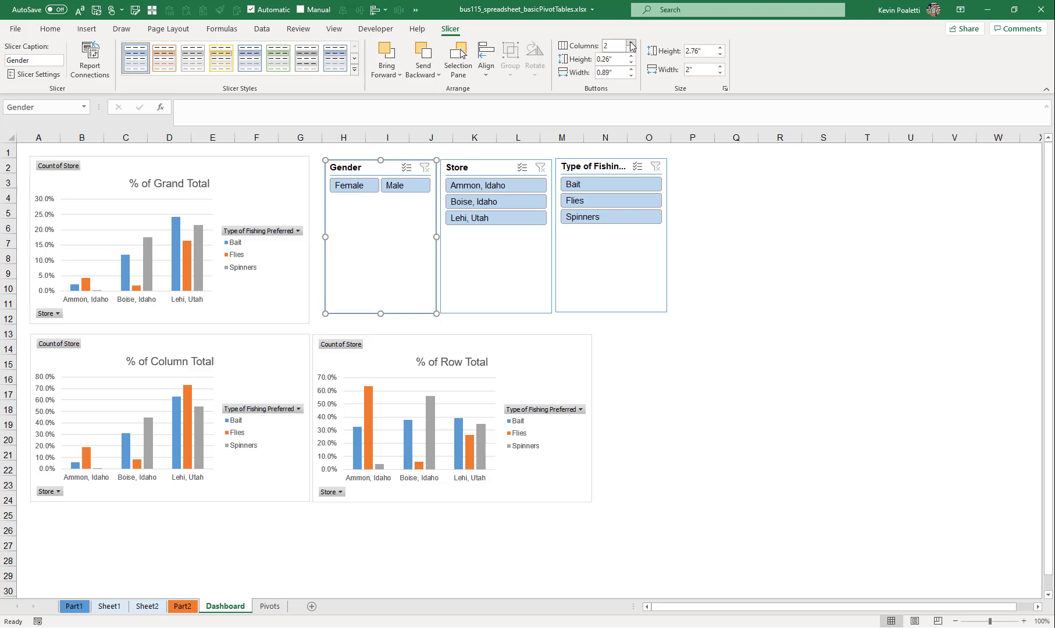
right_click(350, 169)
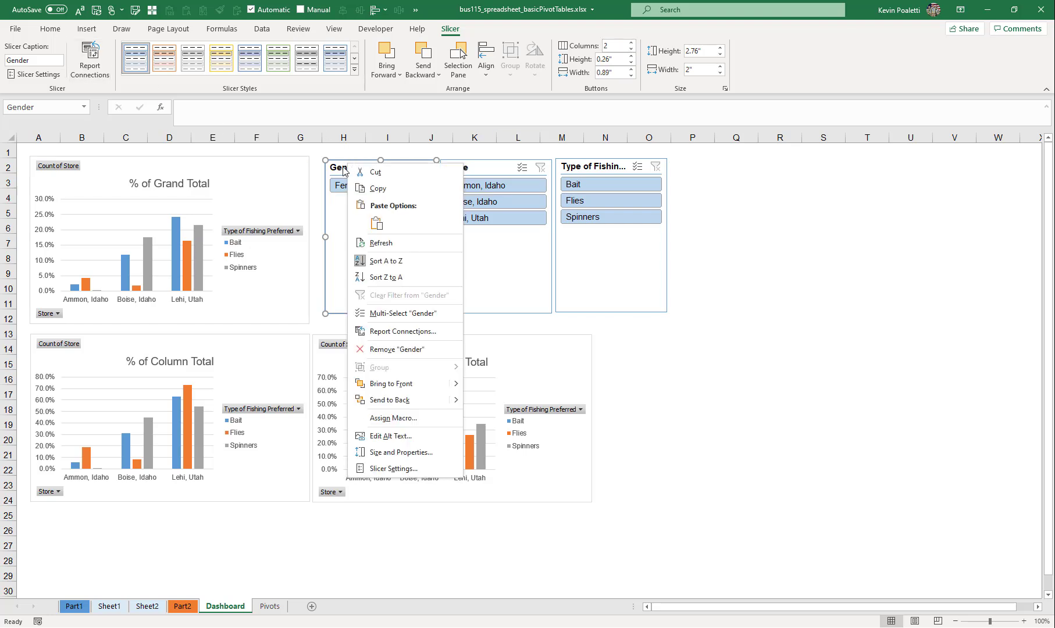
left_click(335, 253)
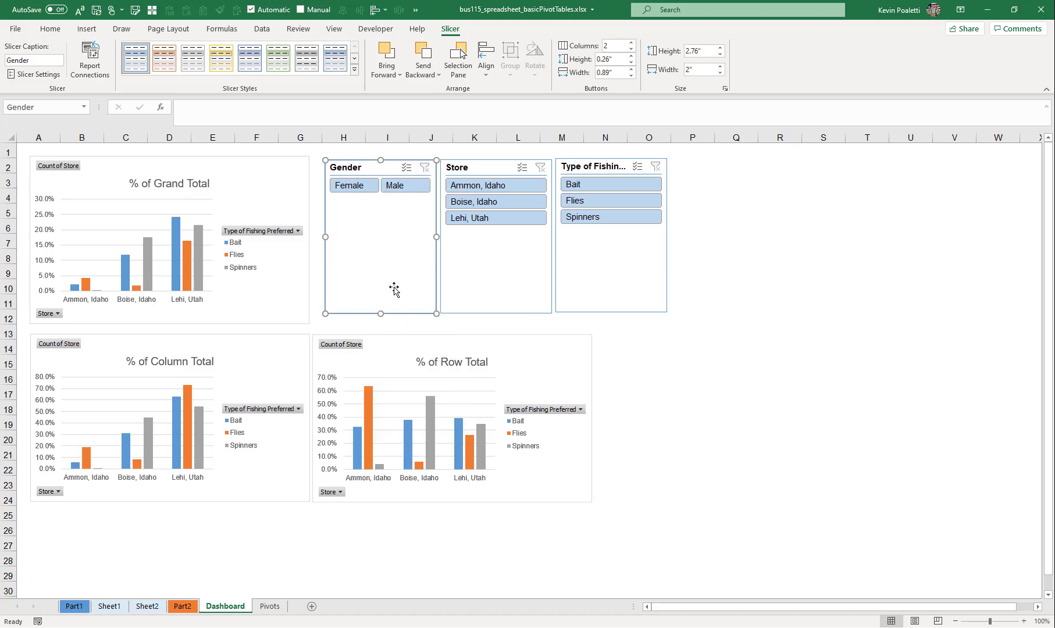
left_click_drag(381, 283, 380, 202)
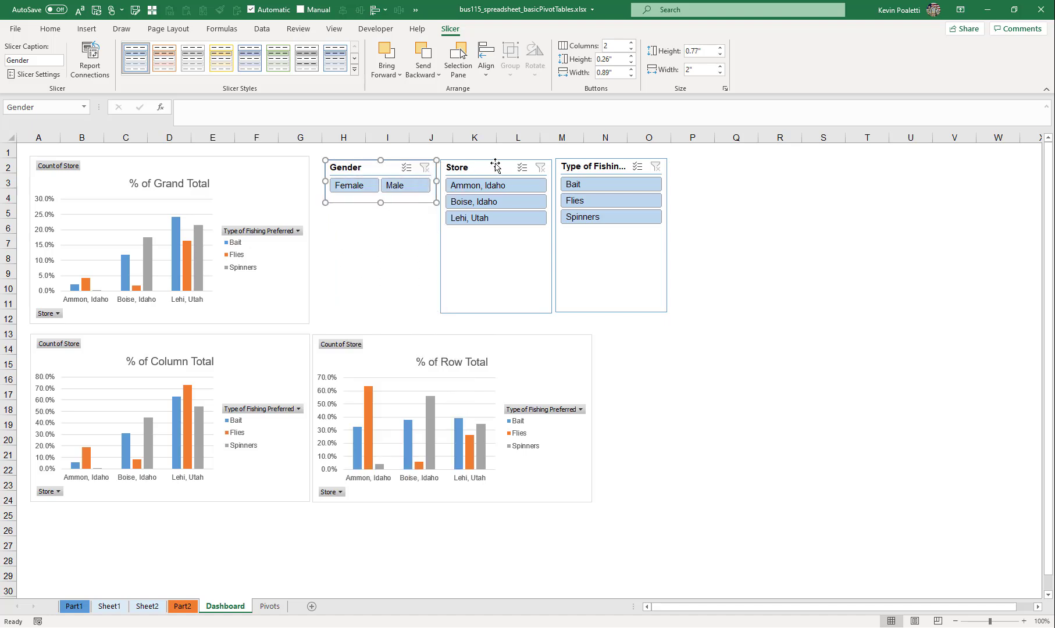
- Place the Store slicer, shortened to about 1.65" high, under the Gender slicer, and move the Type of Fishing Preferred slicer beside them
left_click_drag(495, 162, 382, 213)
left_click_drag(378, 211, 381, 210)
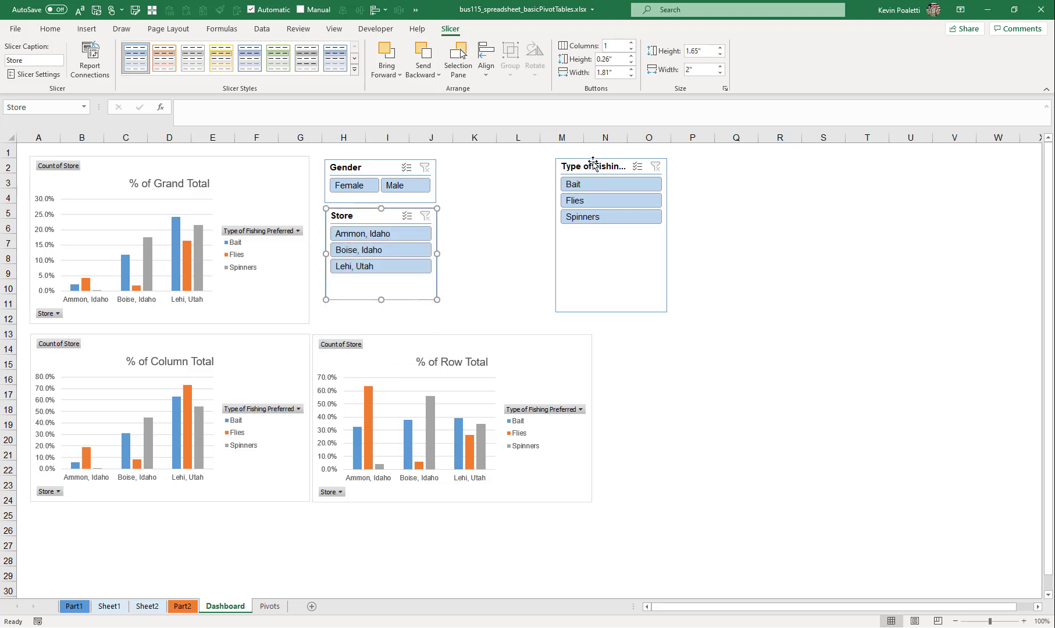
left_click_drag(595, 166, 486, 168)
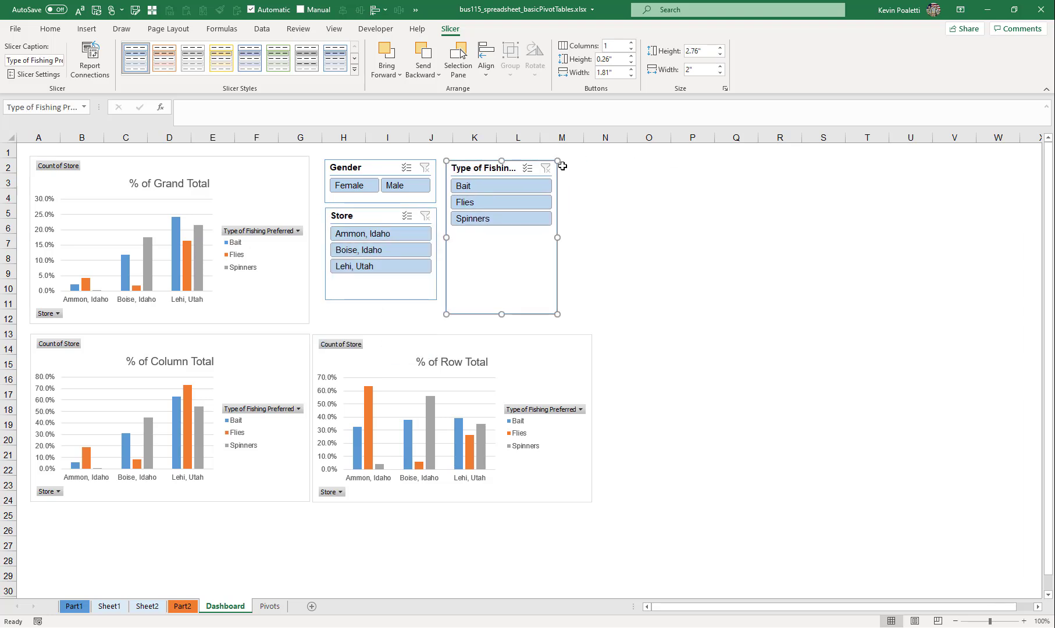
- Filter the charts by Flies and Boise, Idaho, switch between Male and Female, and clear all three slicers
left_click(492, 205)
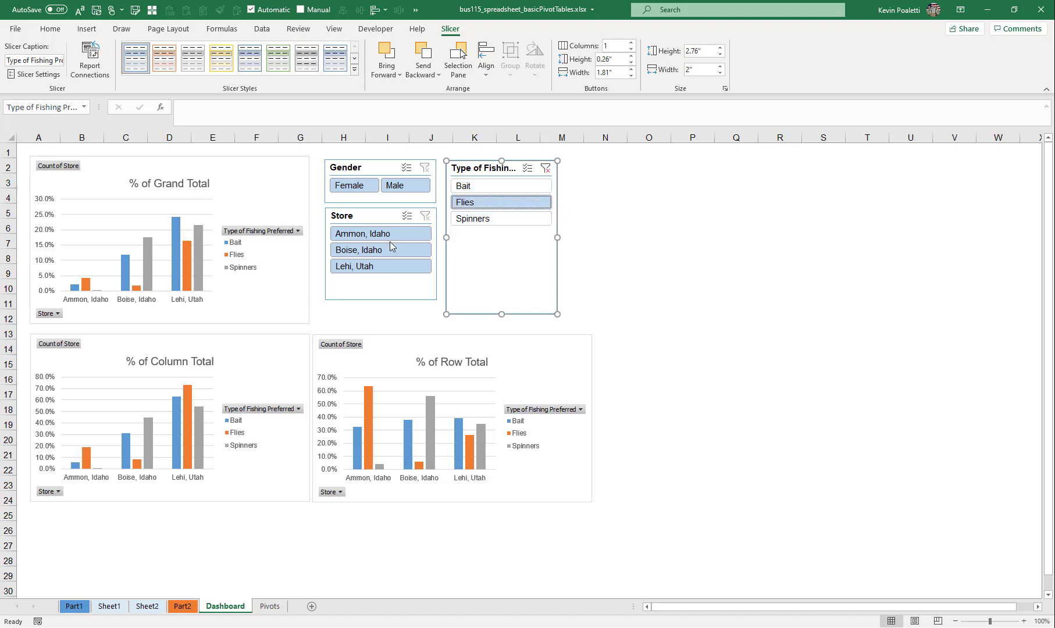
left_click(368, 252)
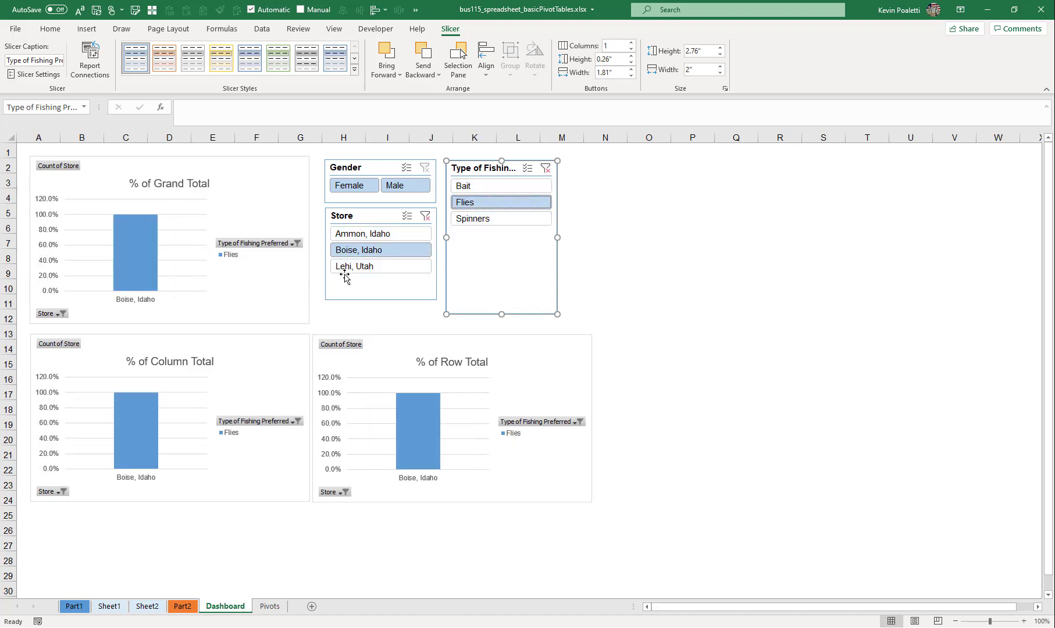
left_click(408, 187)
left_click(357, 187)
left_click(424, 167)
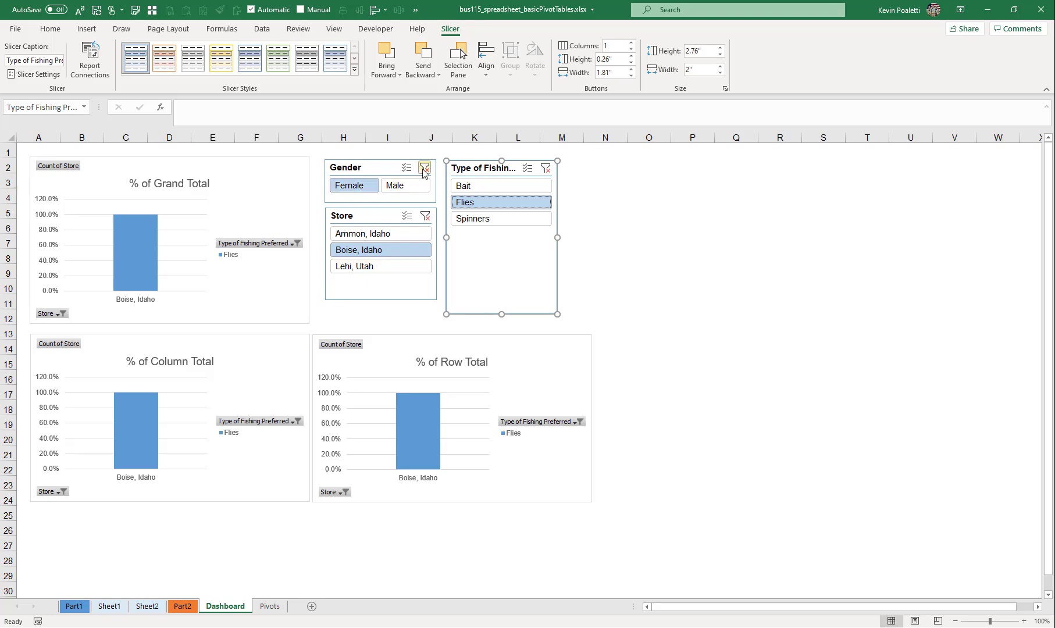
left_click(425, 215)
left_click(545, 169)
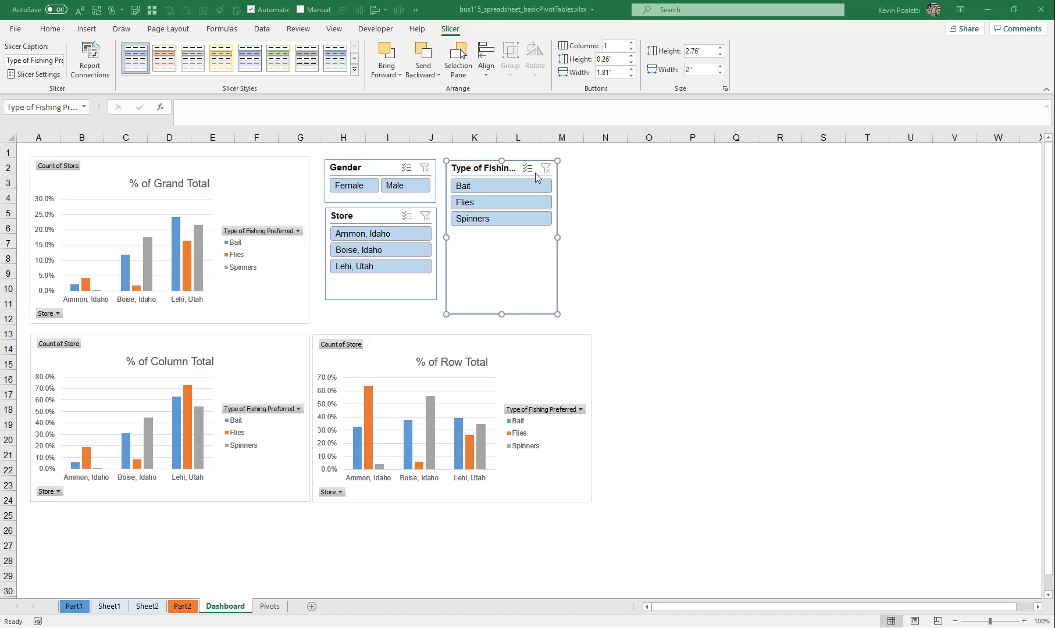
- Filter the charts to both Spinners and Bait with the Type of Fishing Preferred slicer
left_click(474, 219)
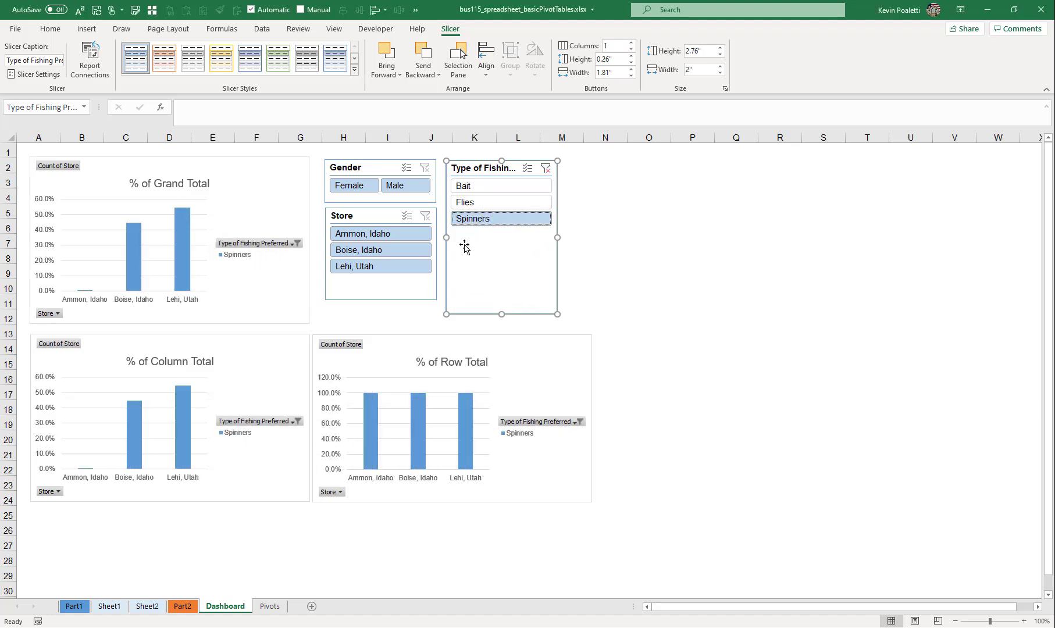
left_click(467, 188, "ctrl")
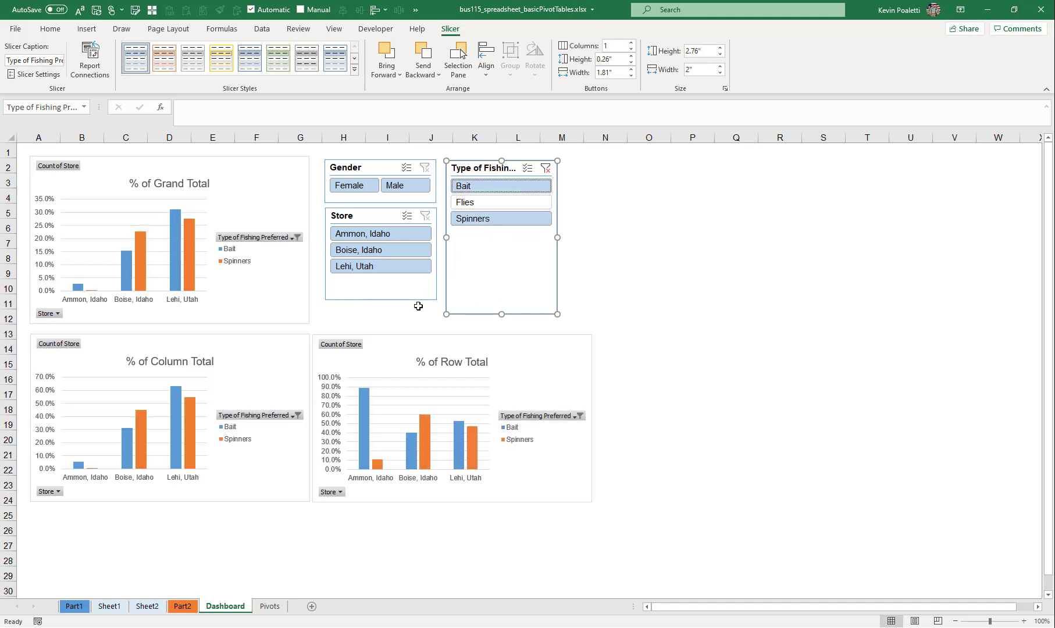
- Hide all field buttons on the % of Grand Total, % of Column Total and % of Row Total charts
left_click(264, 206)
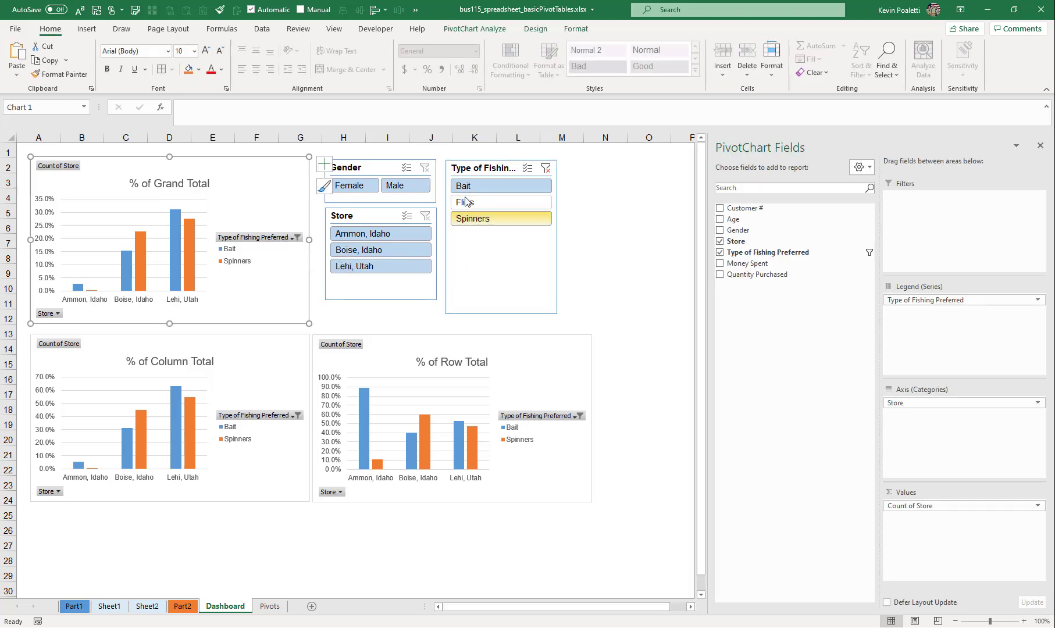
left_click(476, 29)
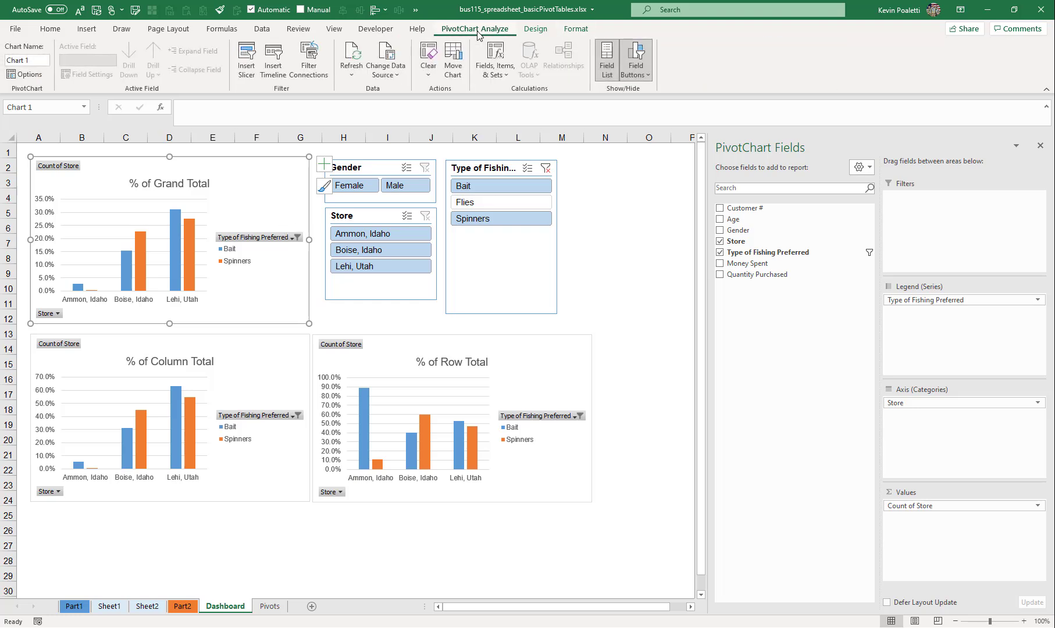
left_click(635, 69)
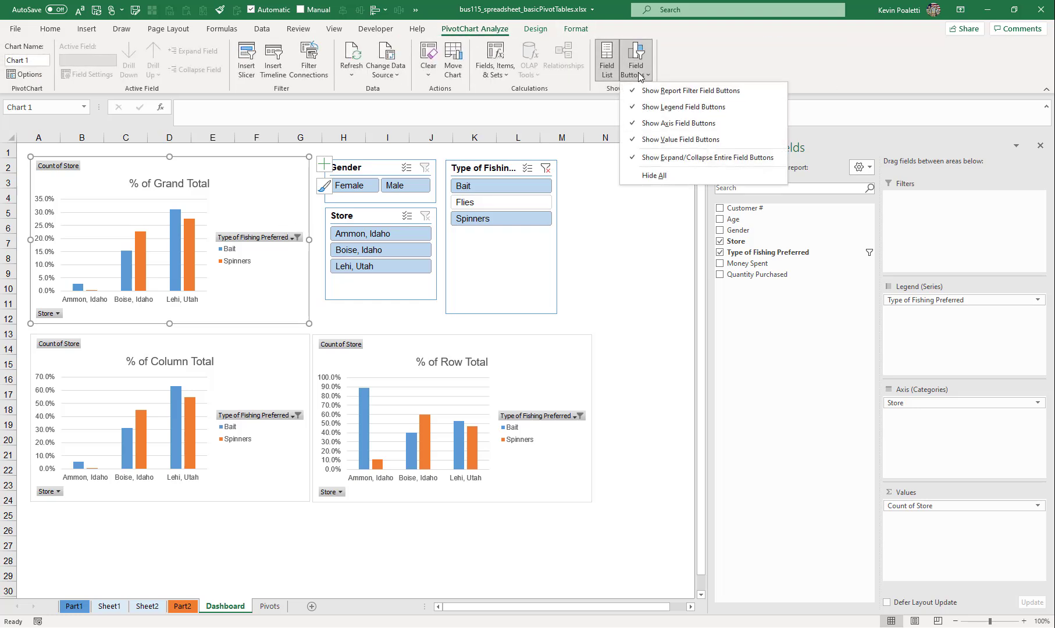
left_click(666, 182)
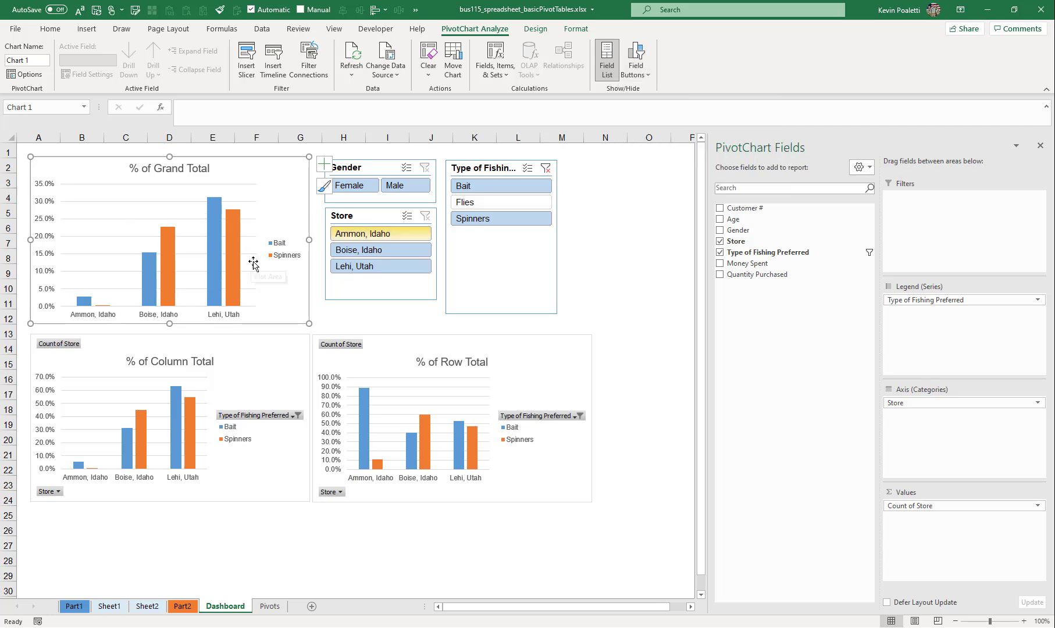
left_click(278, 343)
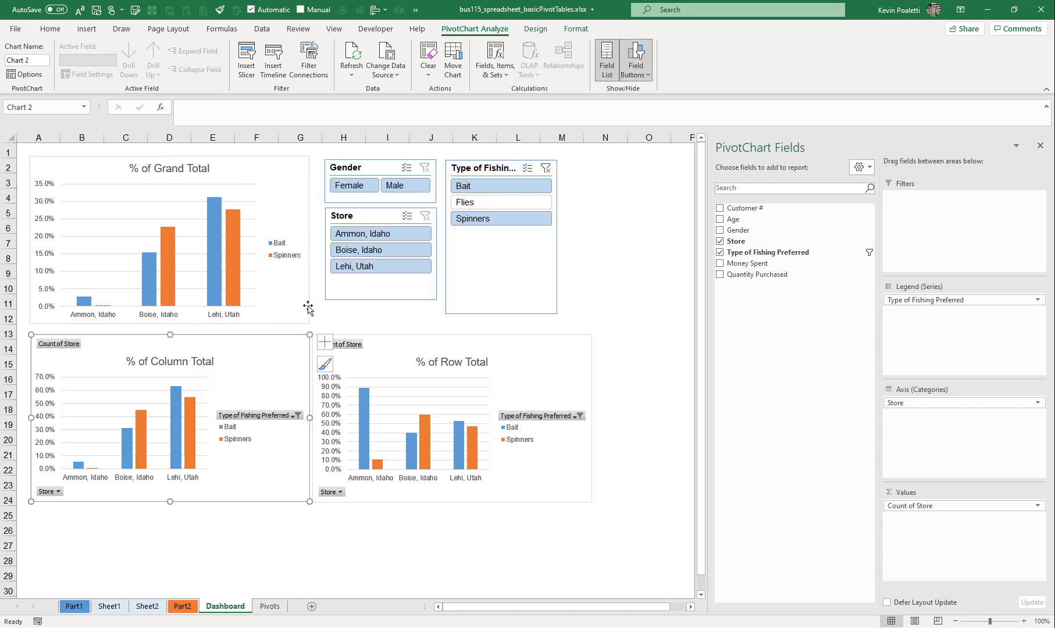
left_click(636, 75)
left_click(658, 174)
left_click(403, 338)
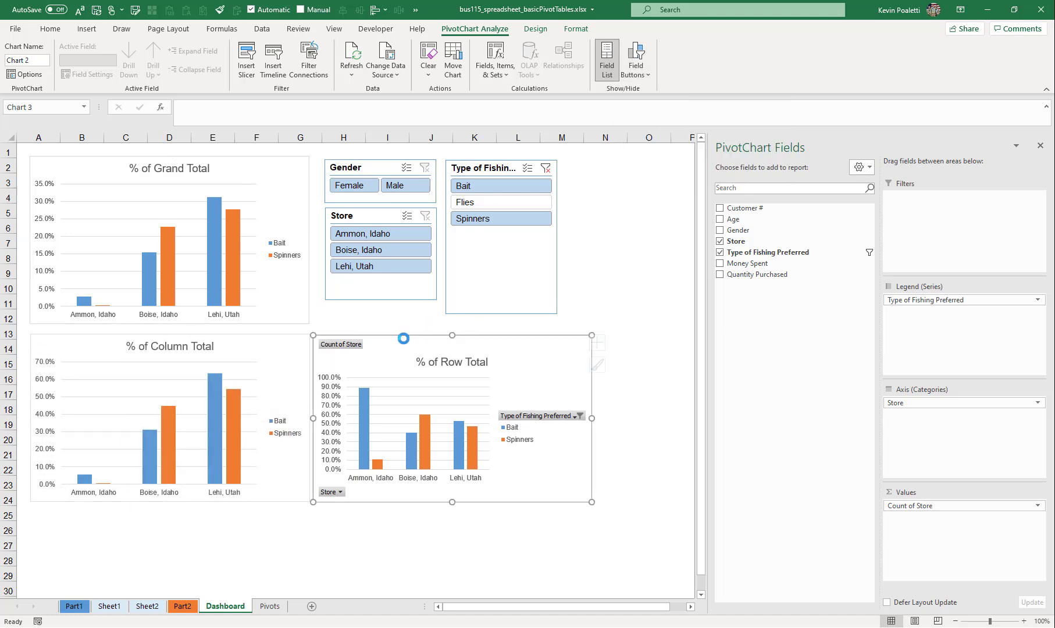
left_click(636, 76)
left_click(657, 173)
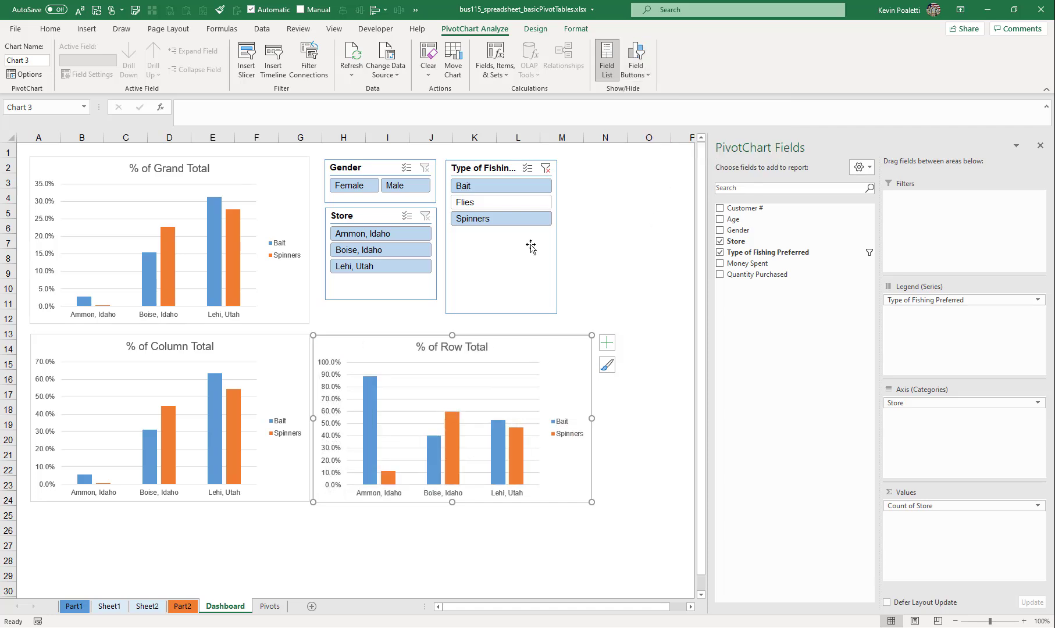
- Filter the charts by Bait and clear that filter, and do the same with Female in the Gender slicer
left_click(463, 189)
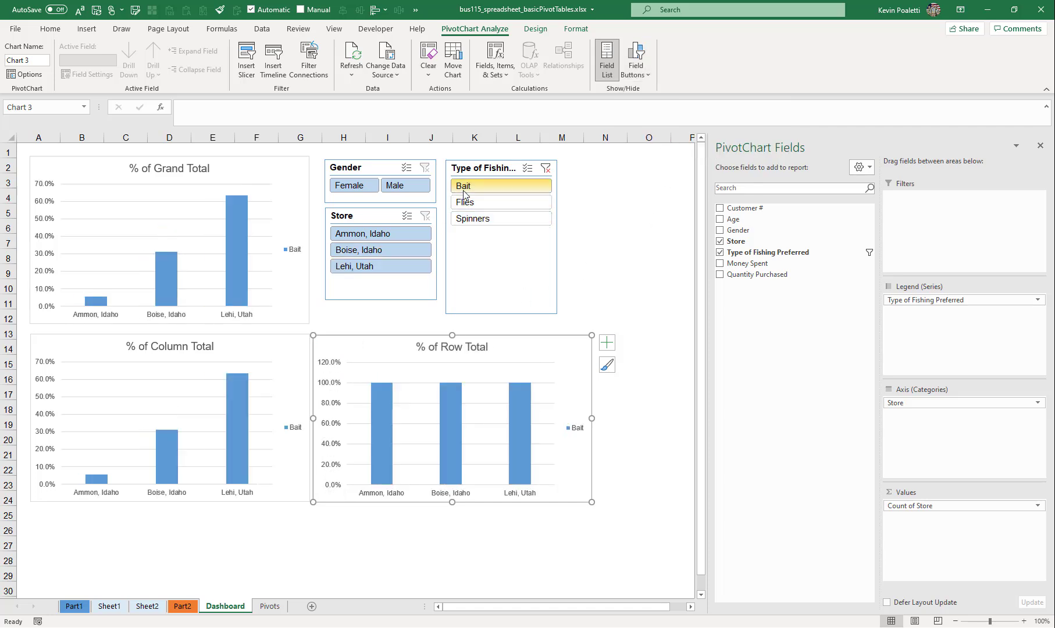
left_click(546, 168)
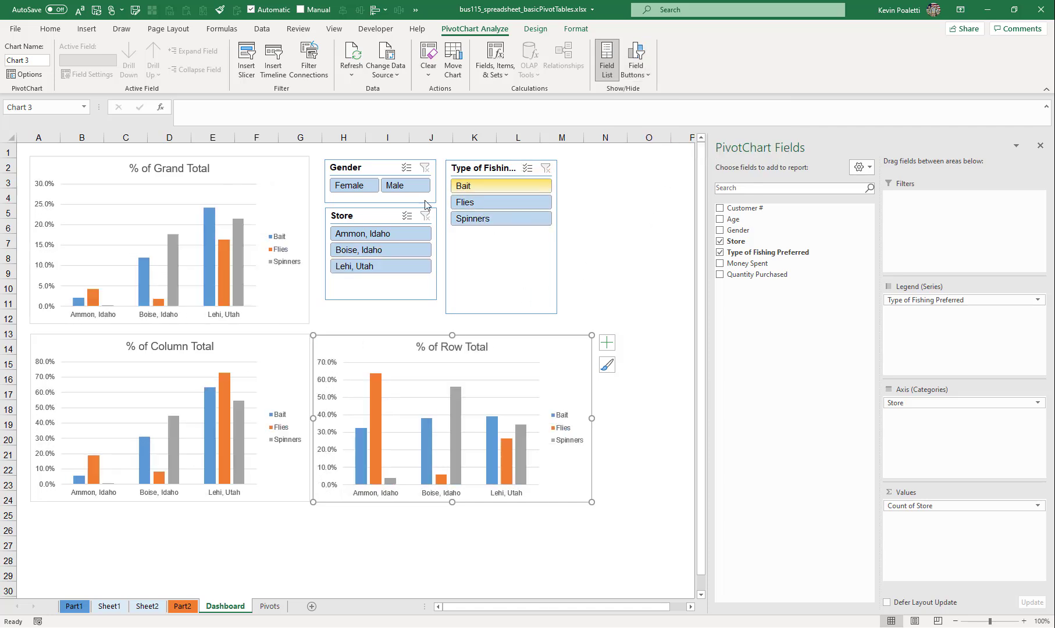
left_click(369, 188)
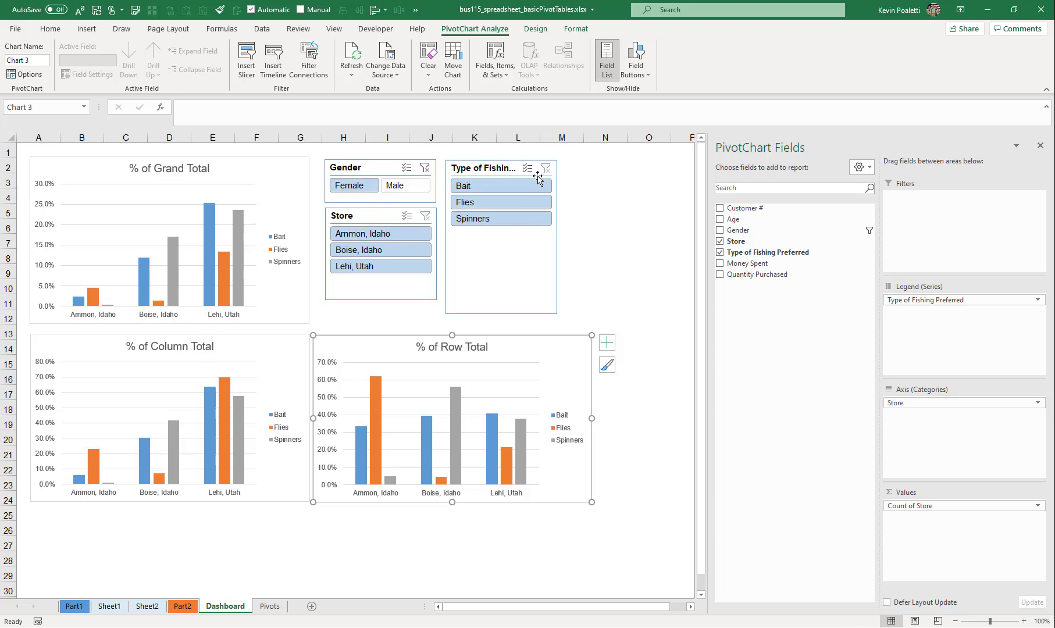
left_click(425, 167)
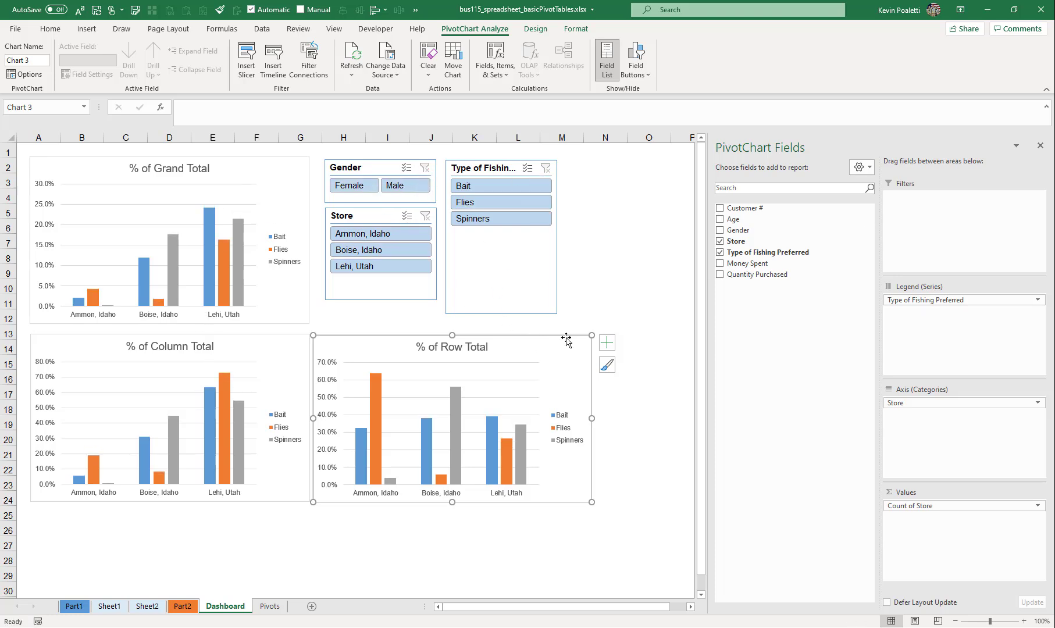
- Shorten the Type of Fishing Preferred slicer so its bottom edge lines up with the Store slicer
left_click(539, 287)
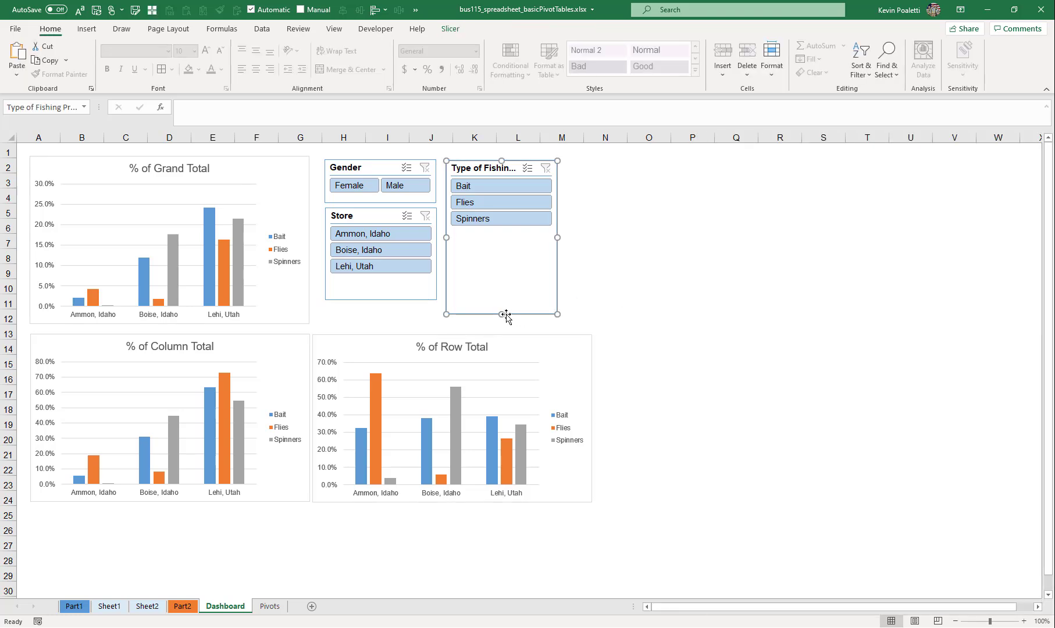
left_click_drag(501, 305, 501, 289)
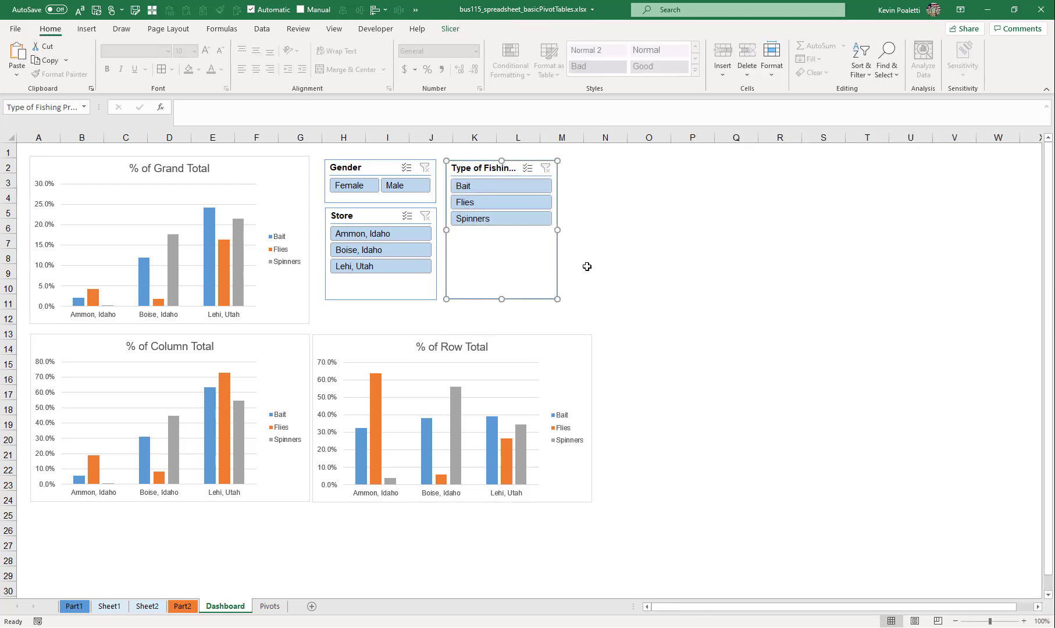
left_click(595, 225)
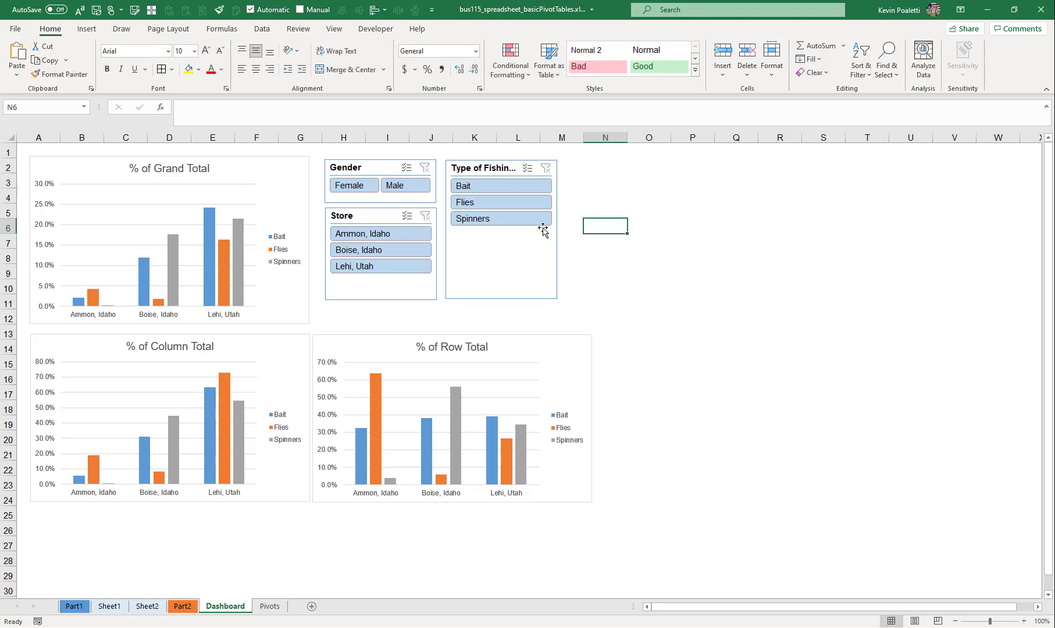
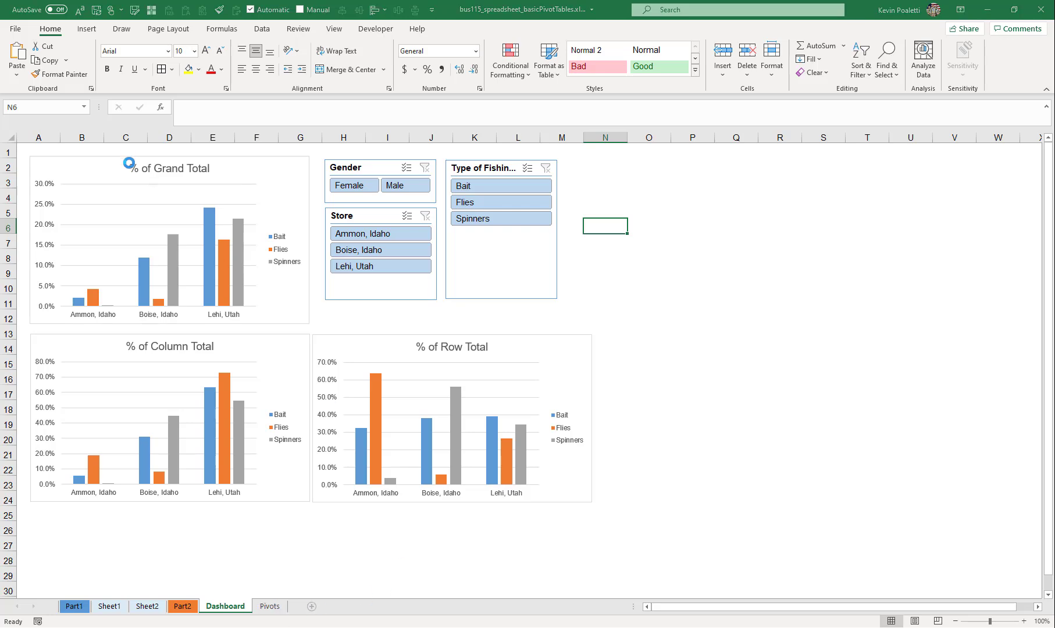
- Create a PivotTable from the data range at cell C3 of a new sheet, summing Money Spent and Quantity Purchased
left_click(138, 185)
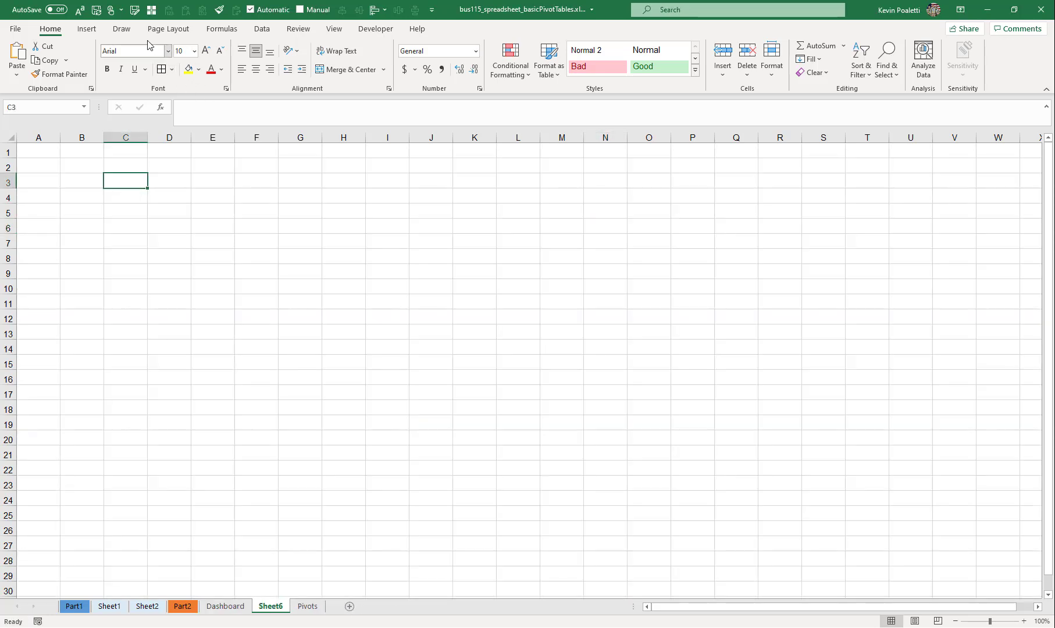
left_click(86, 28)
left_click(20, 56)
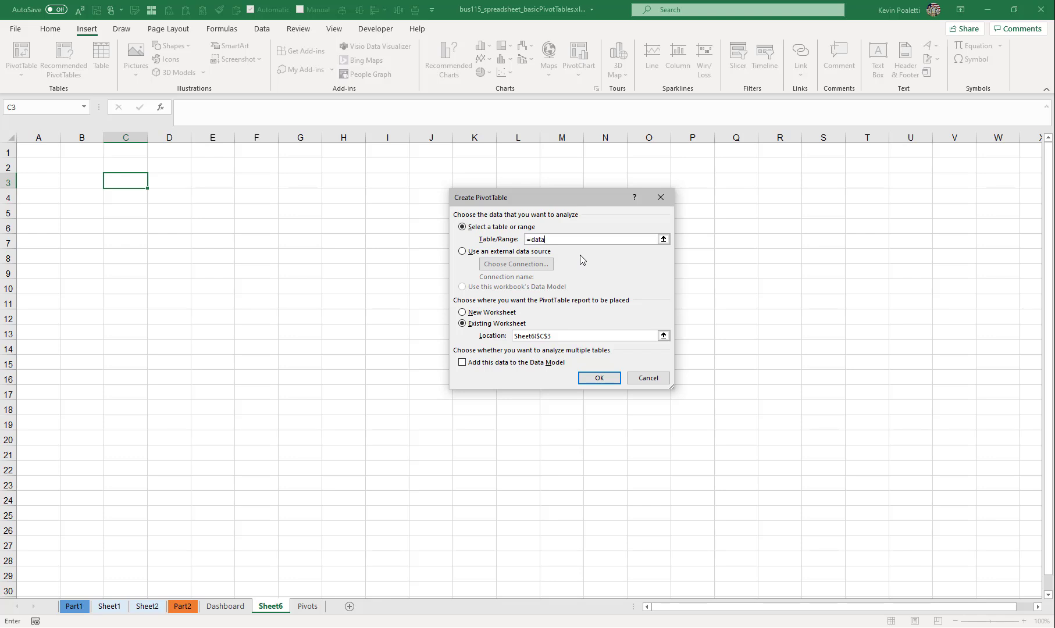
key("Return")
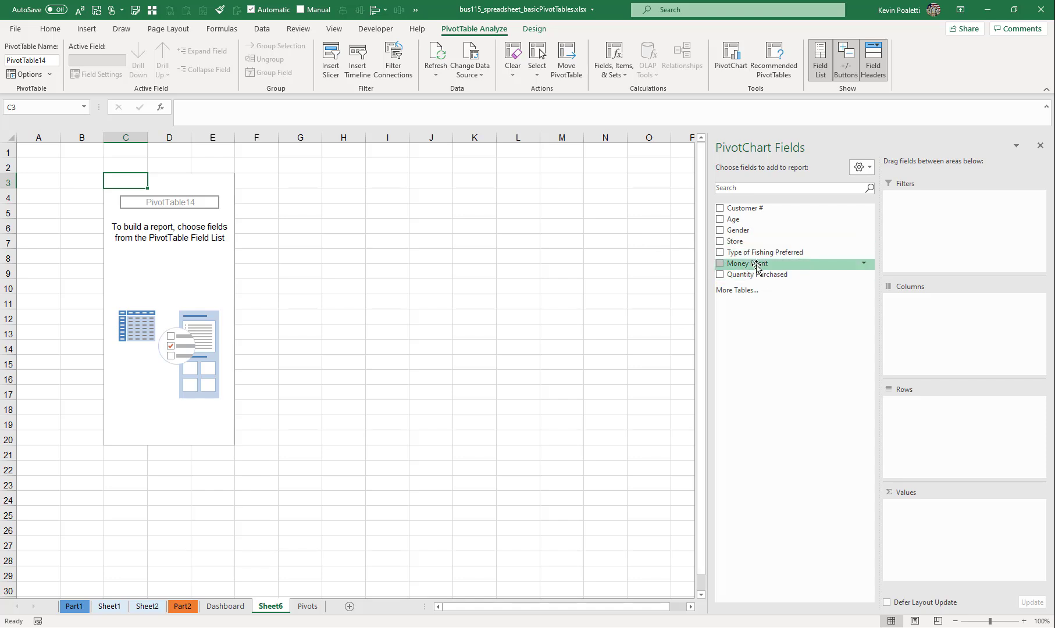
left_click_drag(758, 267, 932, 522)
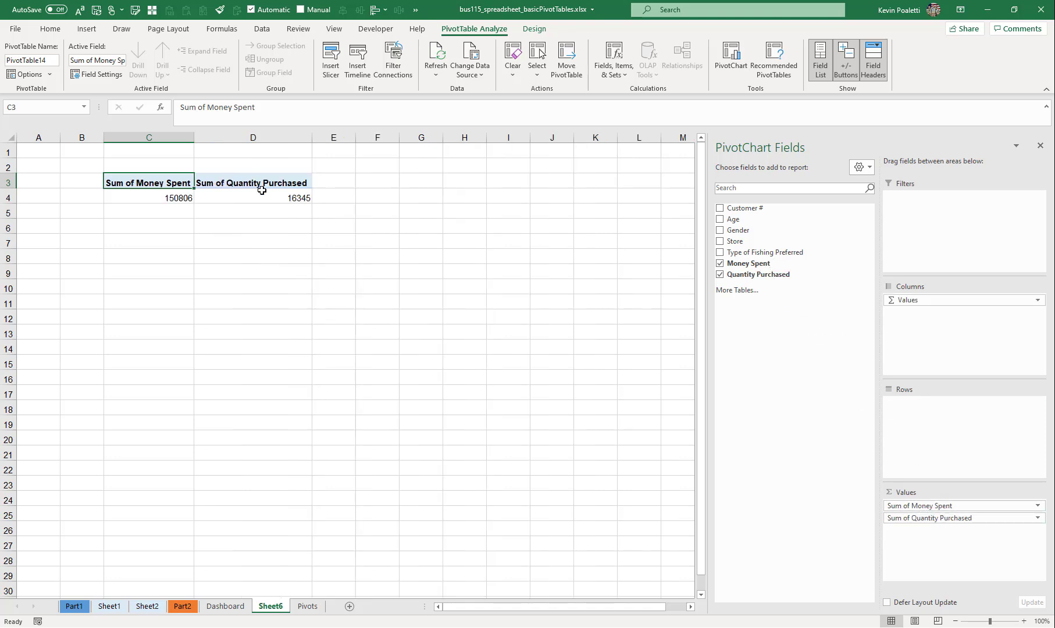
- Format the Sum of Money Spent value field as Currency with the $ symbol and 0 decimal places
left_click(1038, 505)
left_click(1023, 494)
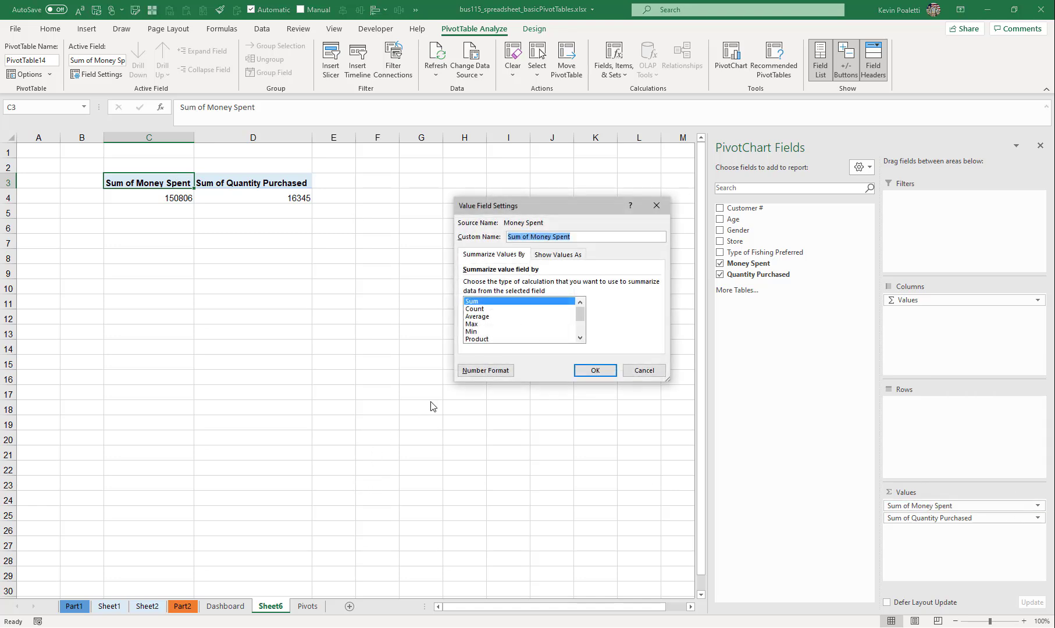
left_click(479, 374)
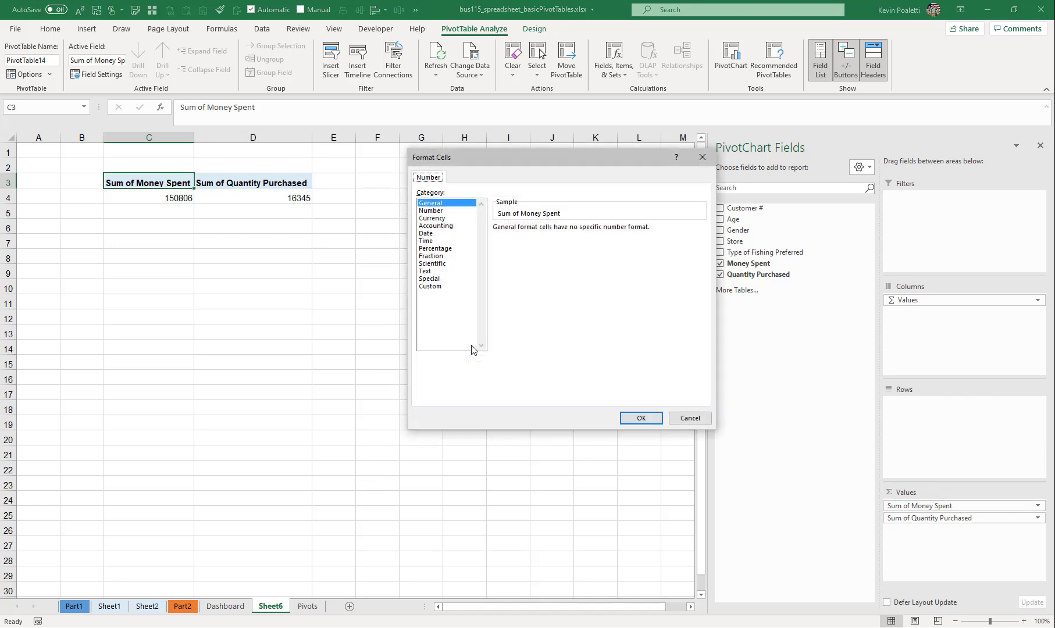
left_click(434, 218)
left_click(573, 232)
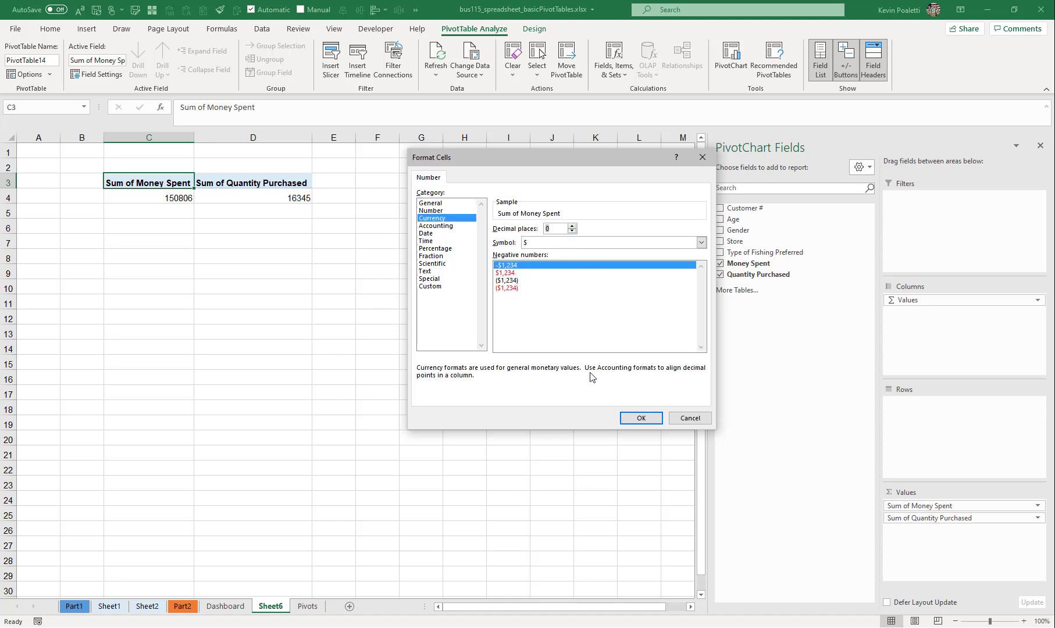
left_click_drag(546, 157, 291, 185)
left_click(372, 448)
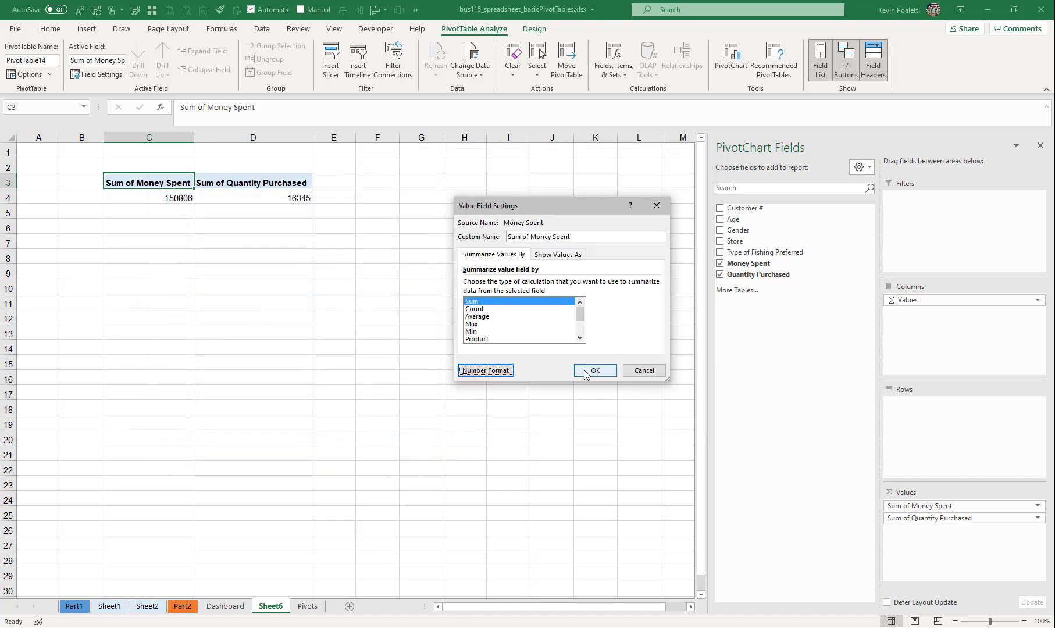
left_click(586, 374)
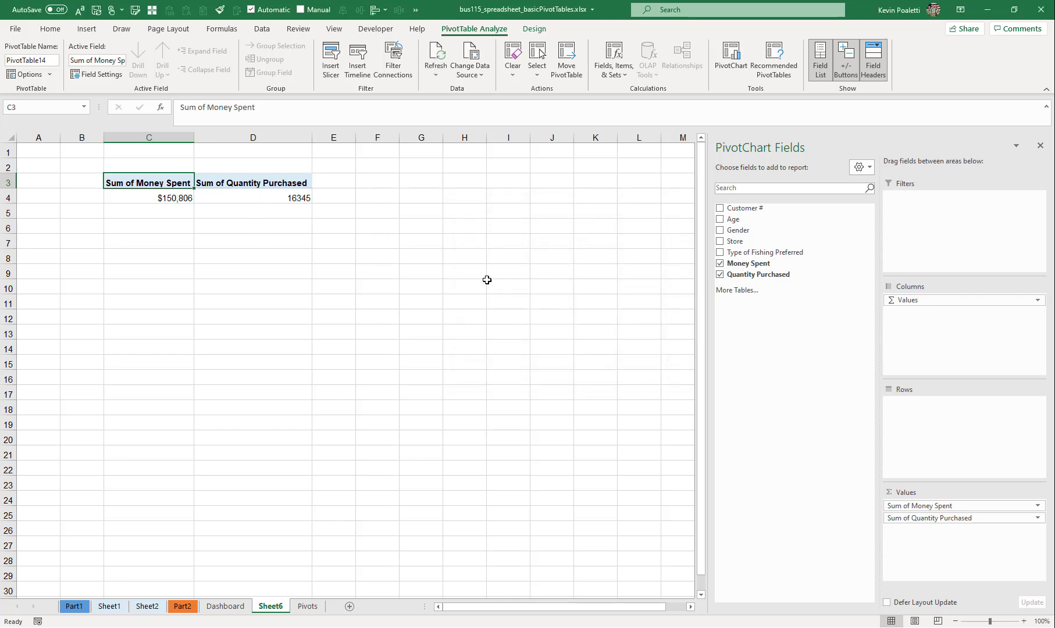
- Format the Sum of Quantity Purchased value field as Number with 0 decimal places and a thousands separator
left_click(896, 518)
left_click(954, 503)
left_click(509, 370)
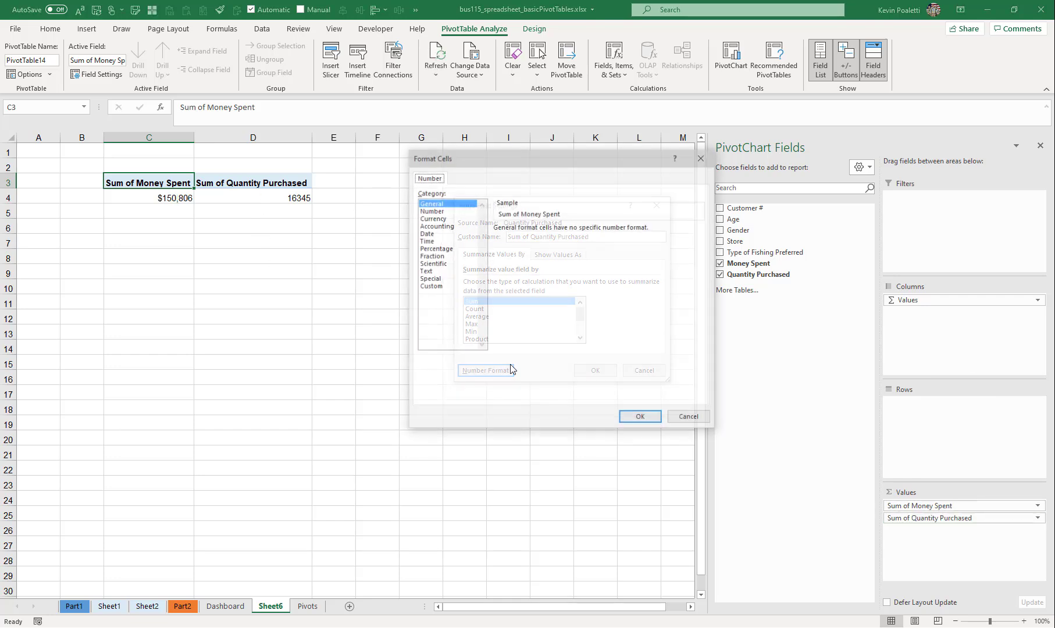
left_click(433, 210)
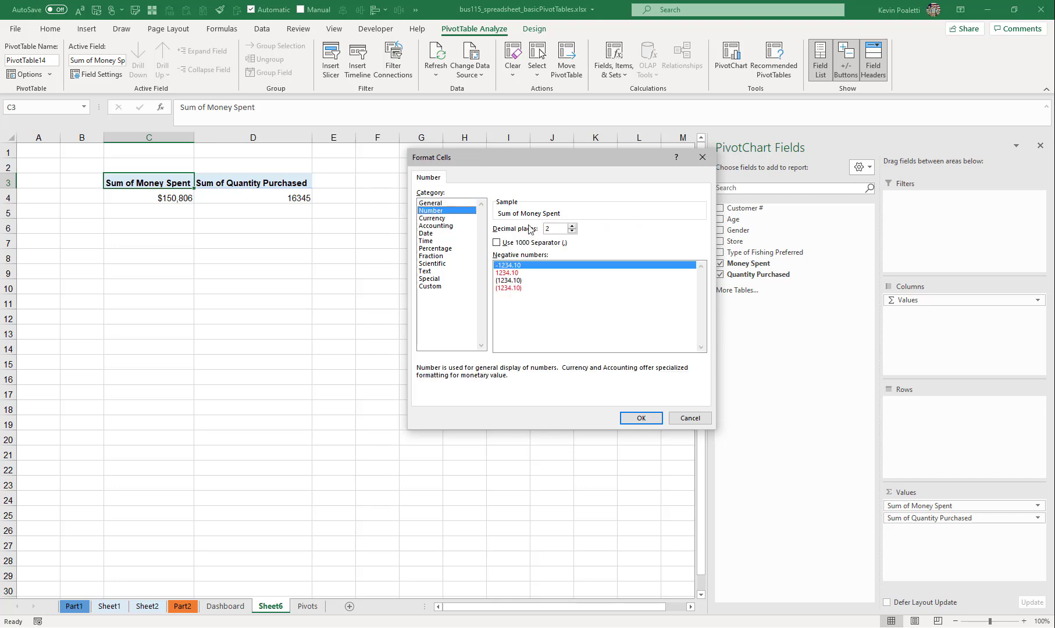
left_click(574, 232)
left_click(573, 232)
left_click(497, 242)
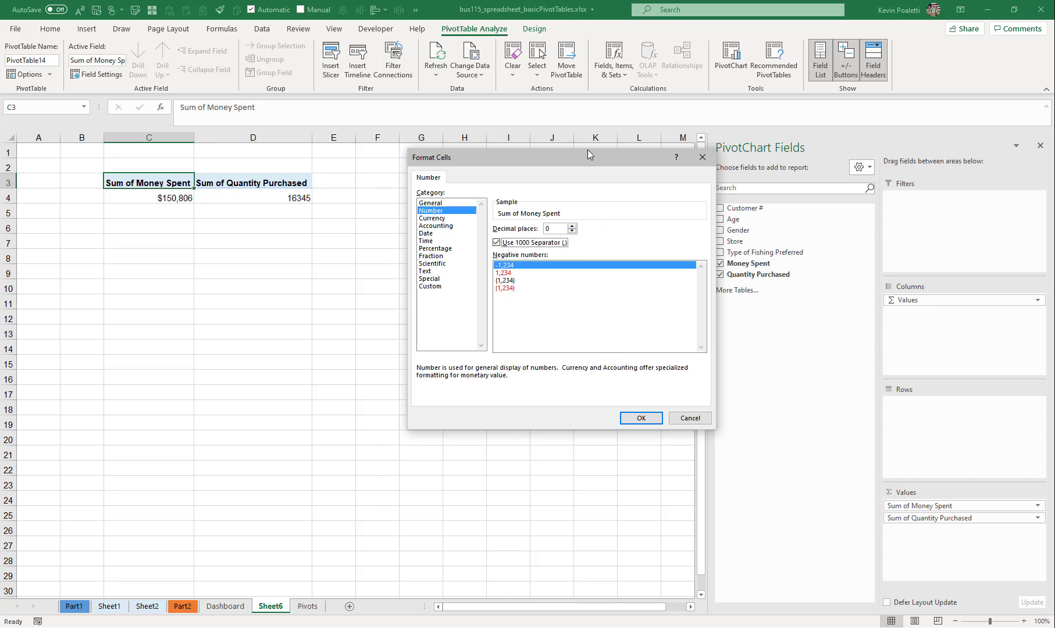
left_click_drag(588, 149, 412, 165)
left_click(467, 436)
left_click(594, 370)
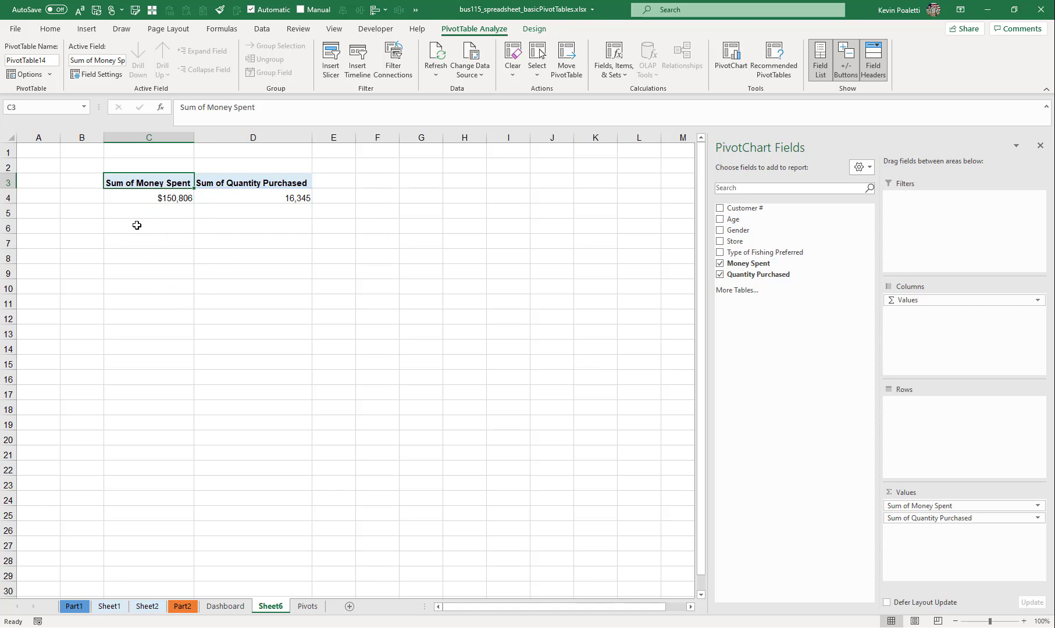
- Break down the money spent and quantity purchased totals by Store in the PivotTable rows
left_click(137, 203)
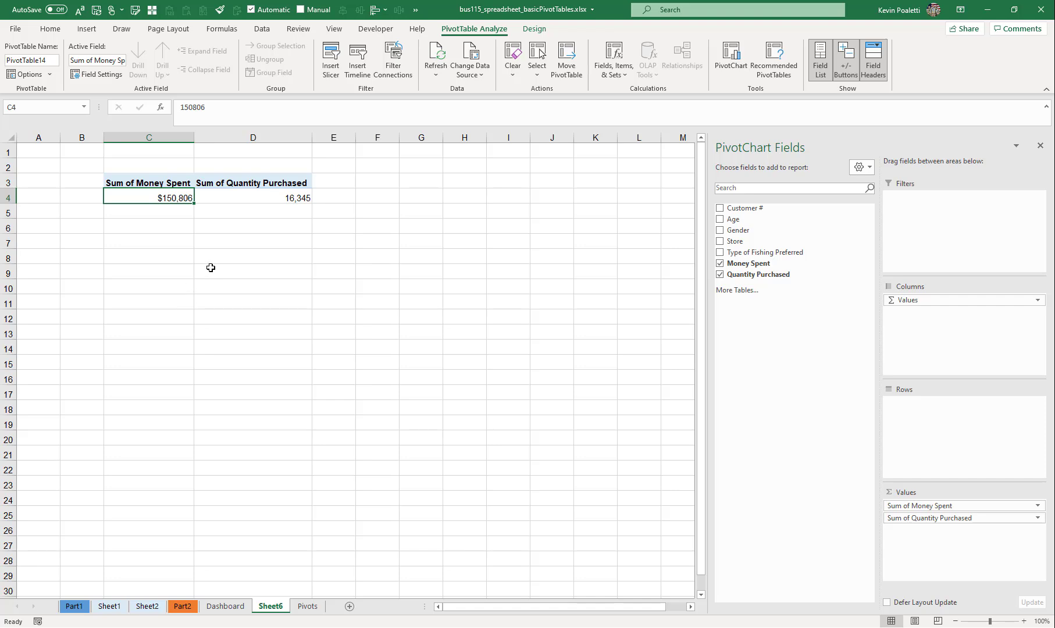
left_click(263, 198)
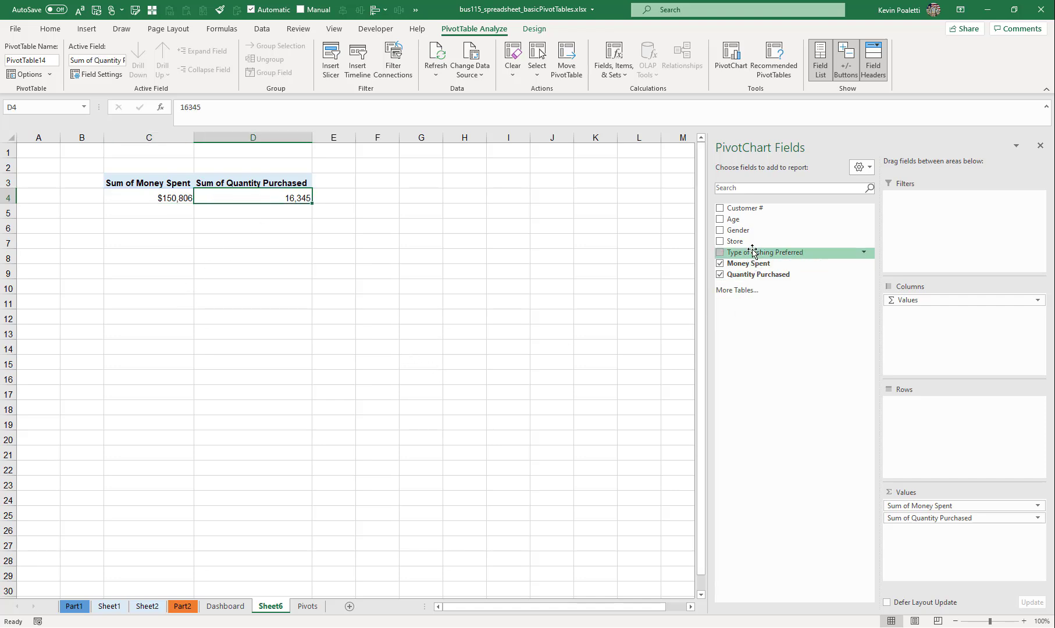
left_click_drag(736, 241, 902, 425)
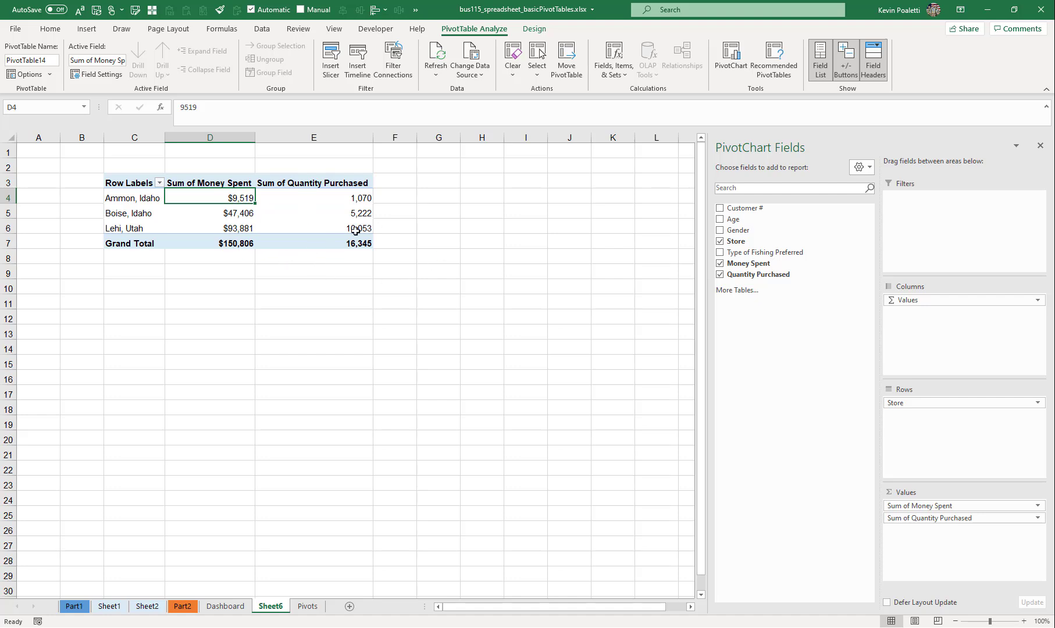
- Try a formula in cell F4 dividing Ammon, Idaho's Sum of Money Spent by its Sum of Quantity Purchased, and clear the cell
left_click(383, 199)
type("=")
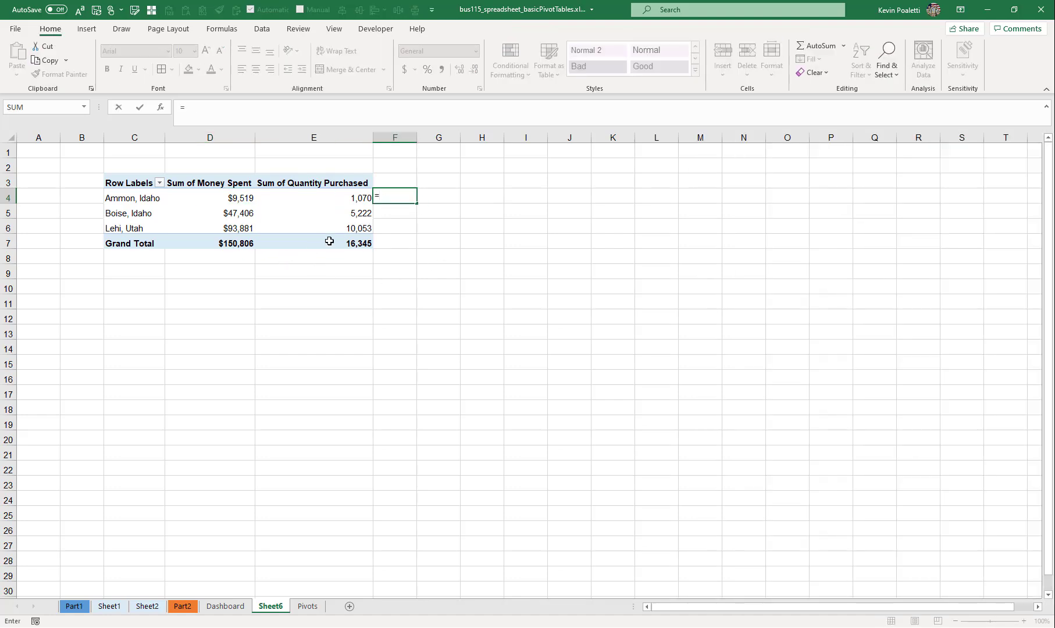
left_click(243, 197)
type("/")
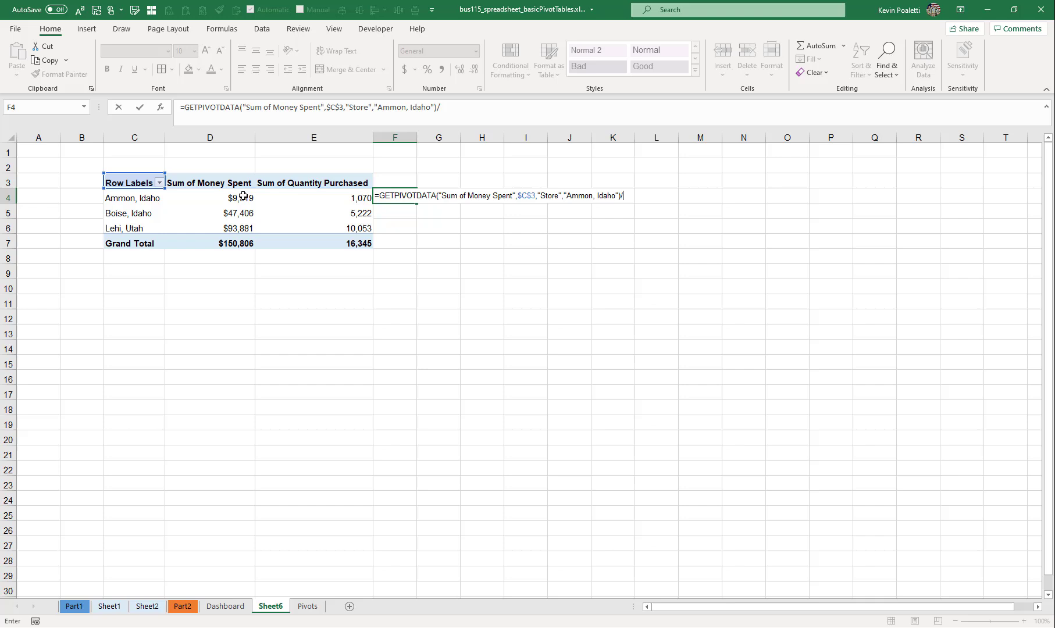
left_click(337, 194)
key("Return")
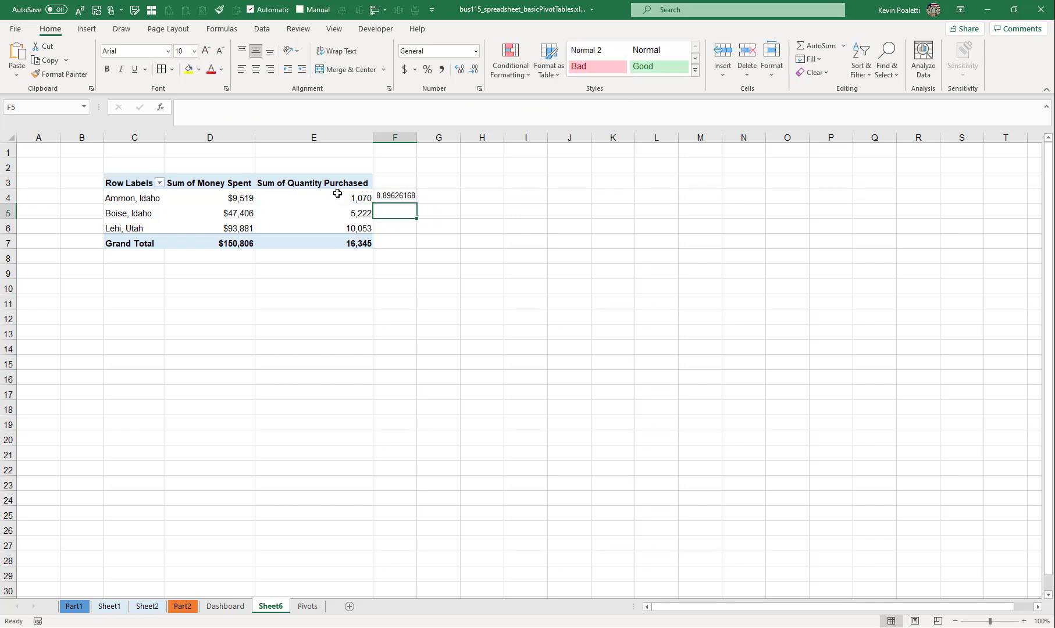
left_click(391, 198)
key("Delete")
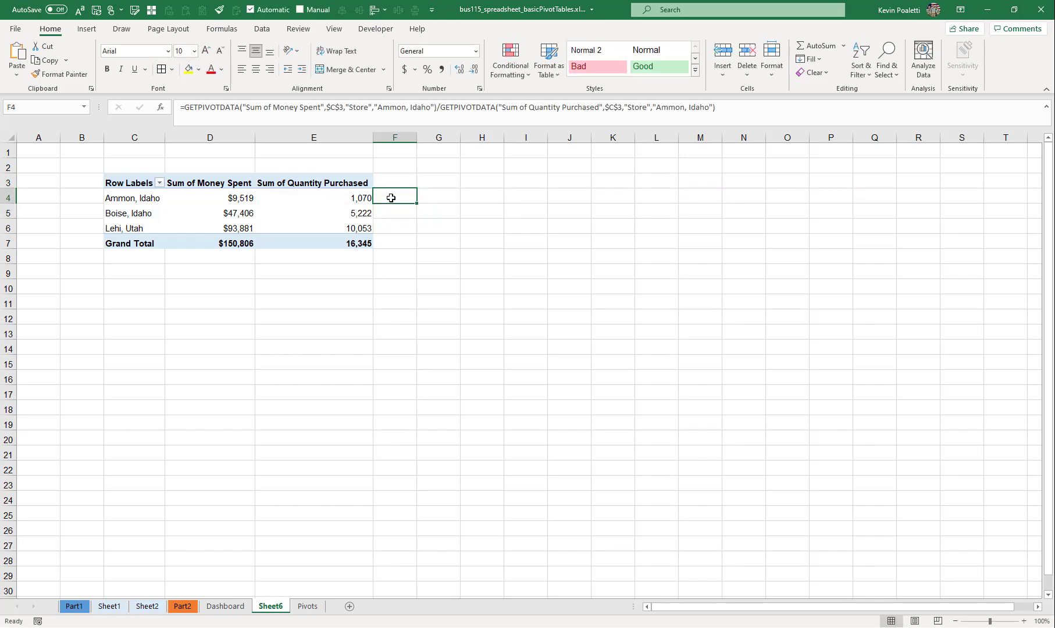
- Add a calculated field named Average Price to the PivotTable with the formula Money Spent / Quantity Purchased
left_click(347, 216)
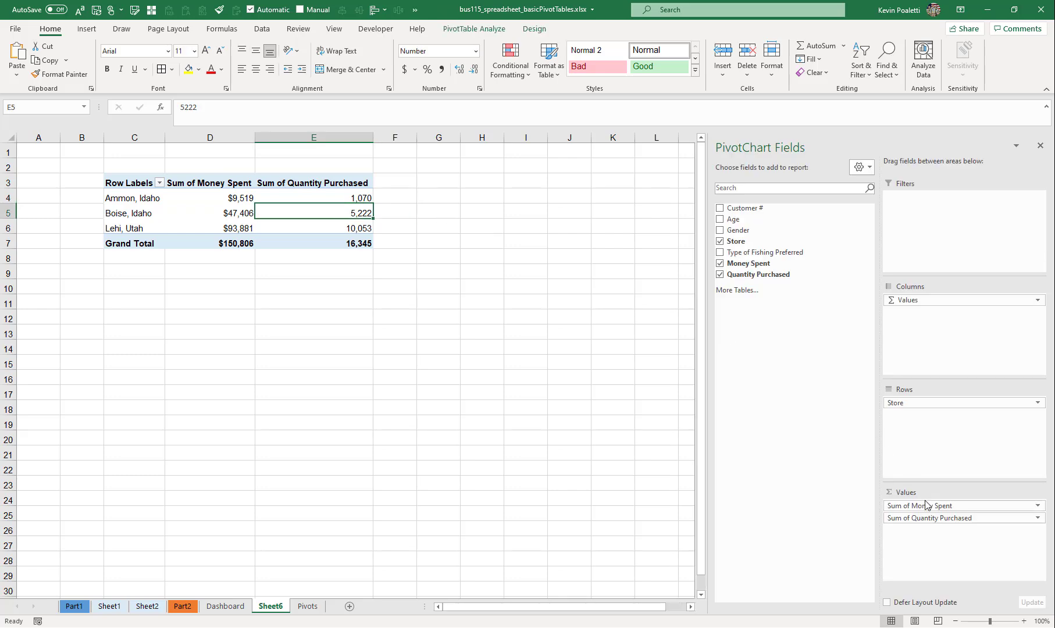
left_click(471, 31)
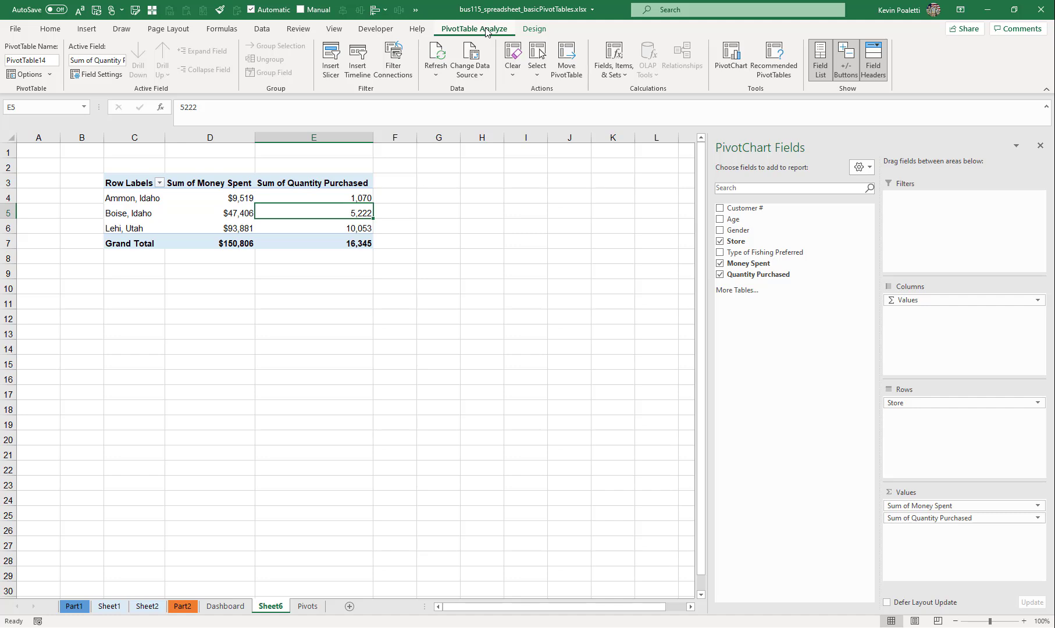
left_click(620, 75)
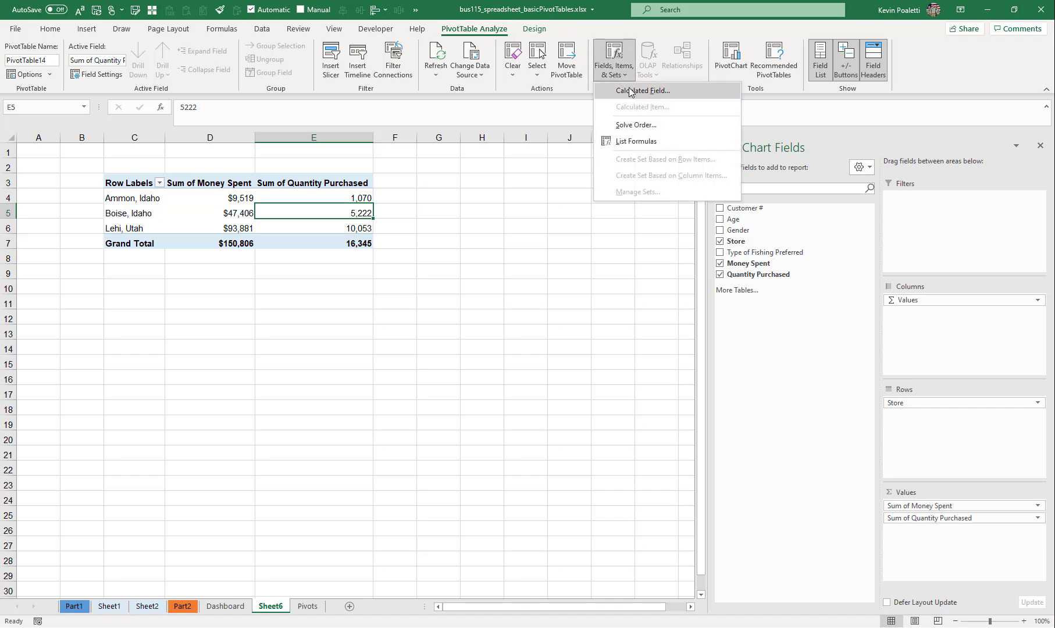
left_click(640, 90)
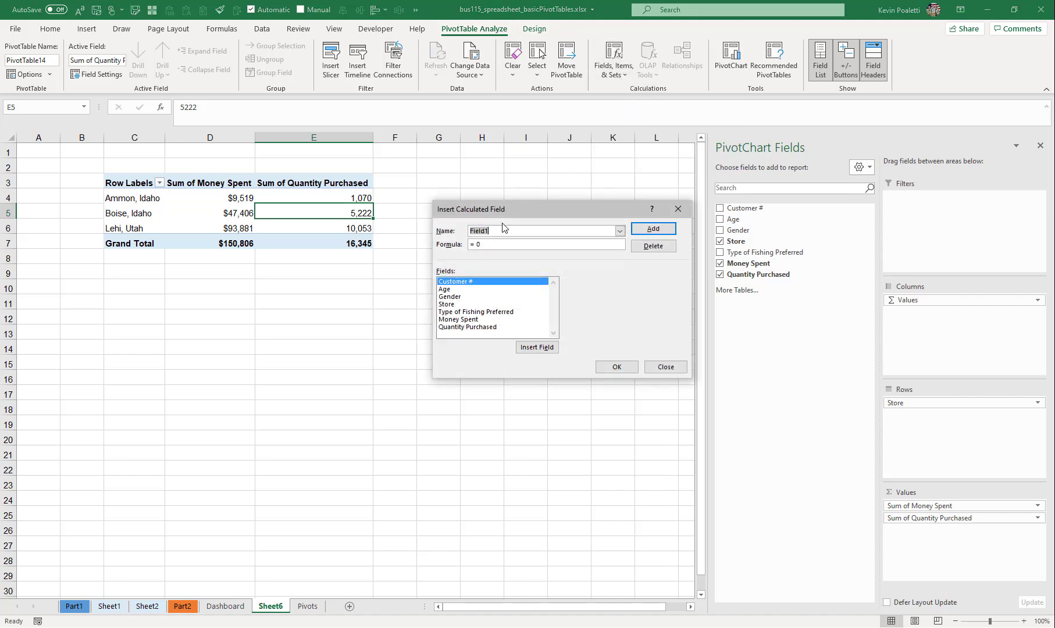
type("Average Price")
double_click(465, 321)
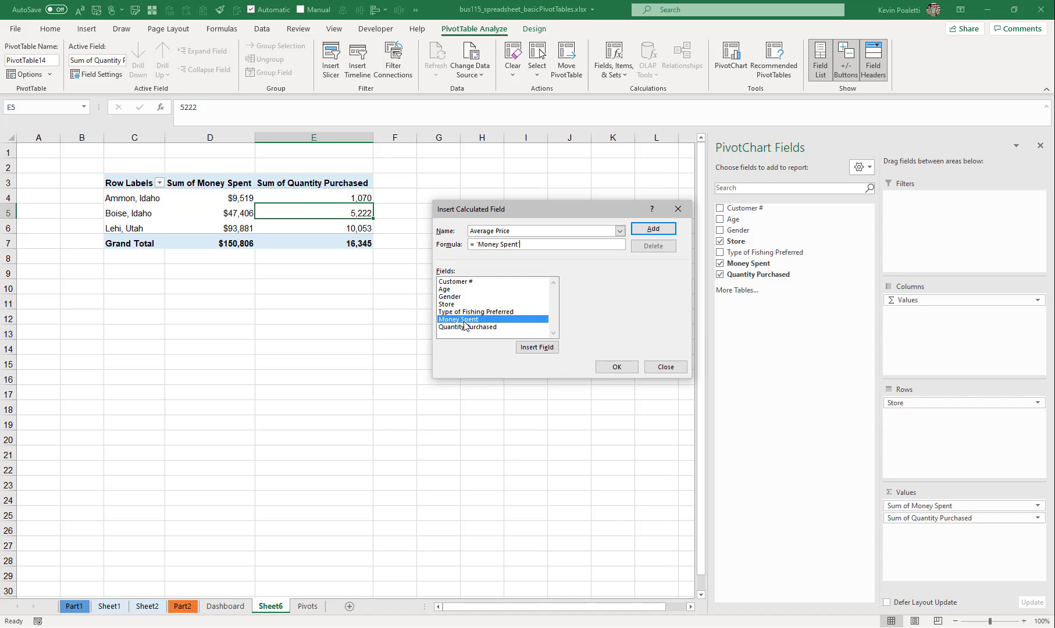
type("/")
double_click(472, 328)
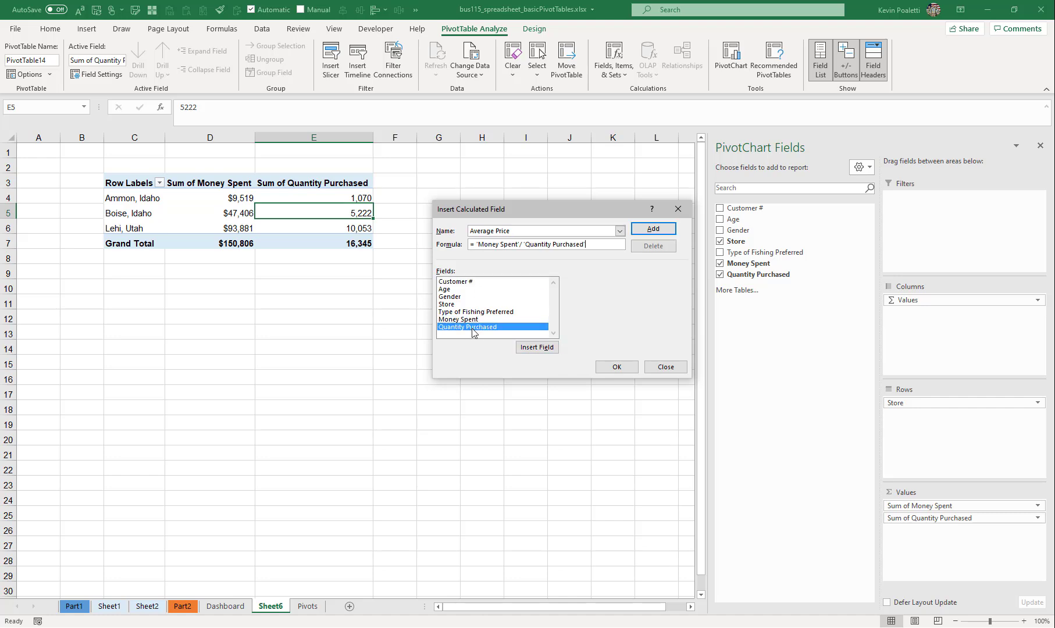
left_click(617, 367)
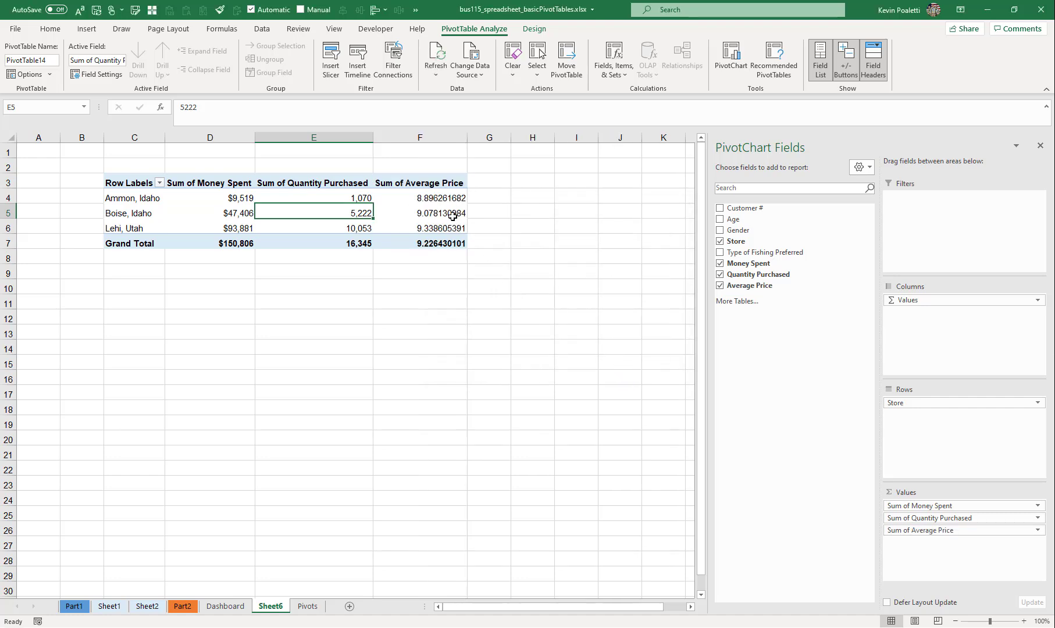
- Format the Sum of Average Price value field as Currency with the $ symbol and 2 decimal places
left_click(912, 530)
left_click(962, 517)
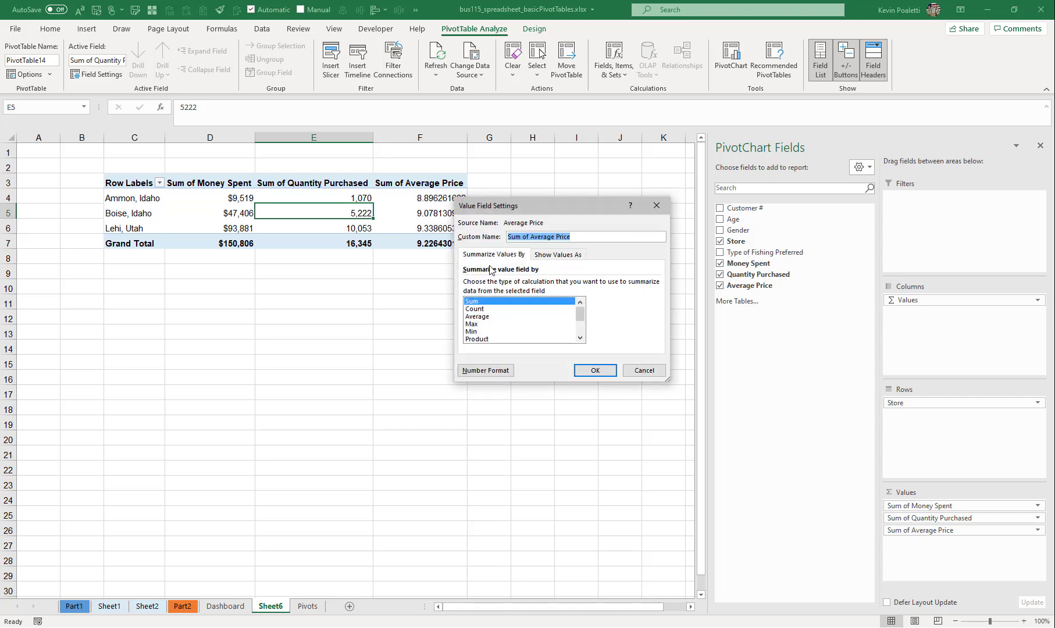
left_click(494, 369)
left_click(446, 219)
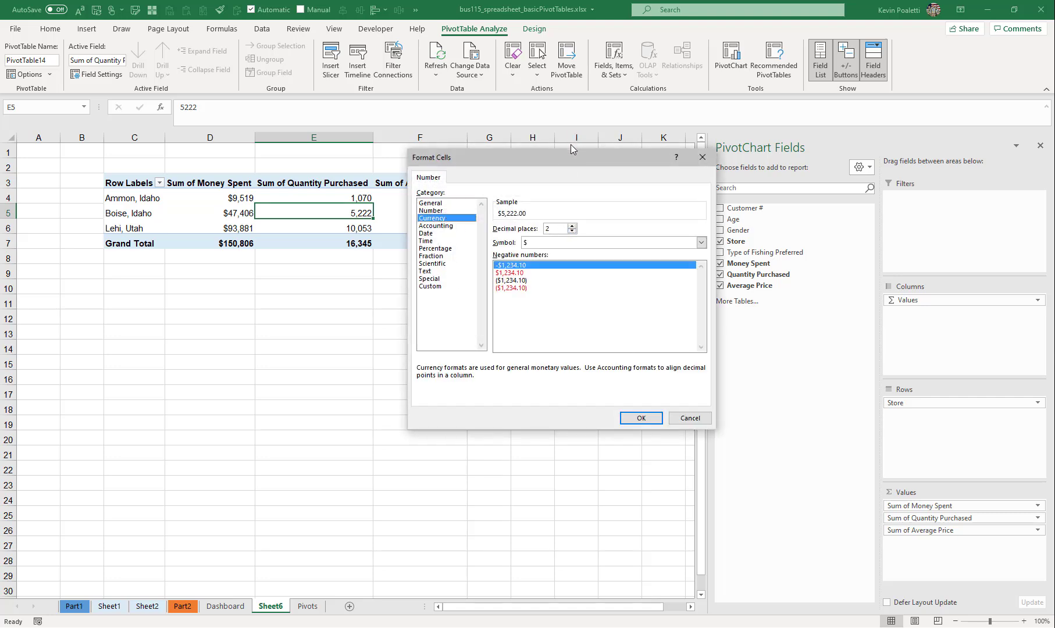
left_click_drag(571, 148, 384, 130)
left_click(455, 396)
left_click(593, 370)
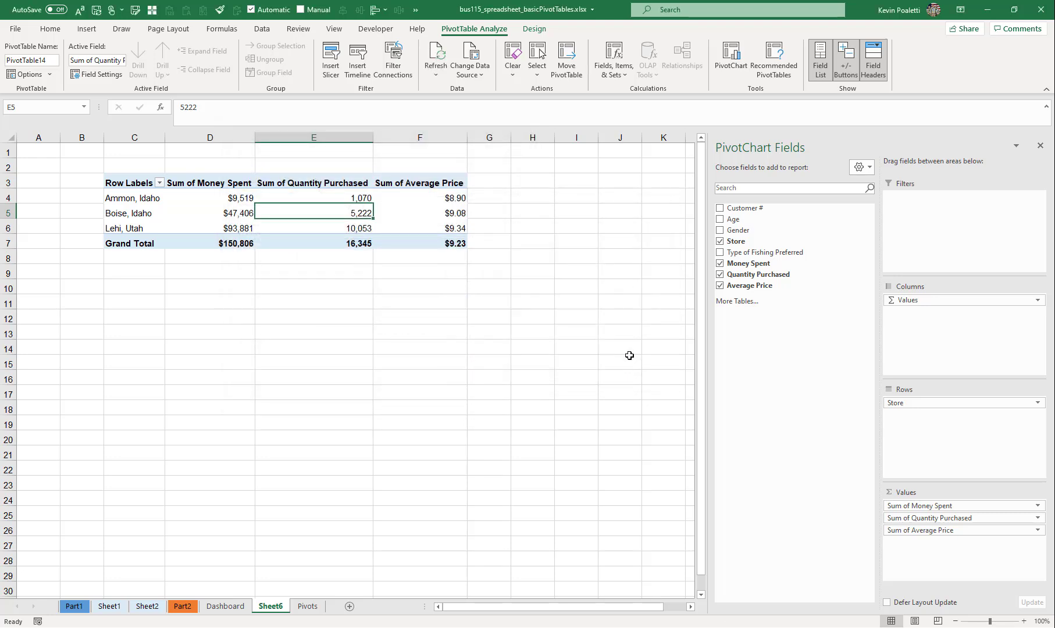
- Review the average prices by store, and add Gender beneath Store in the PivotTable rows to compare female and male prices
left_click(430, 245)
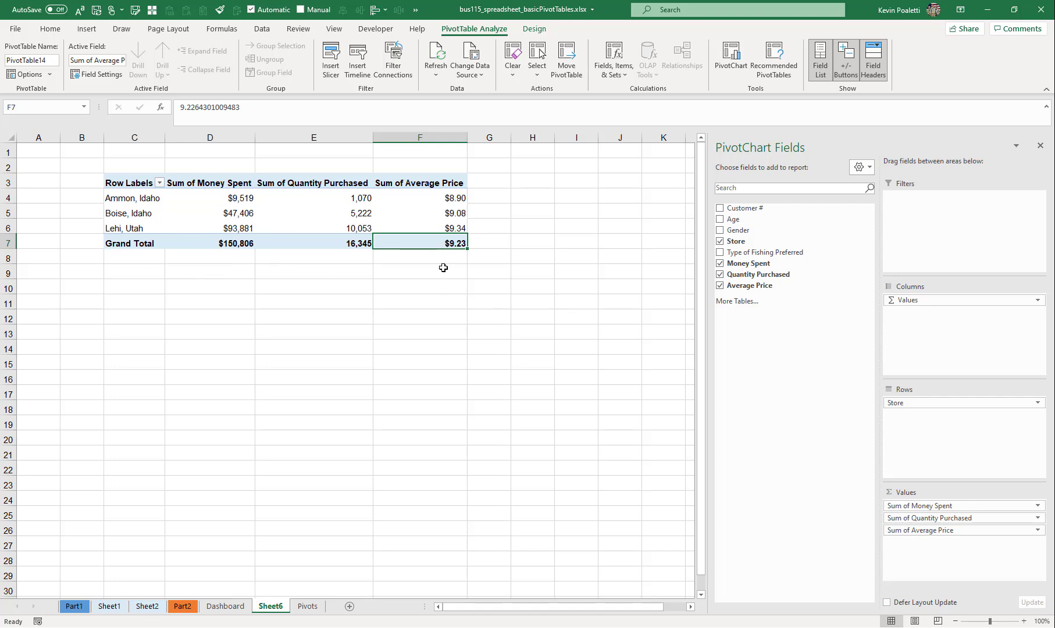
key("Up")
key("Up")
key("Up")
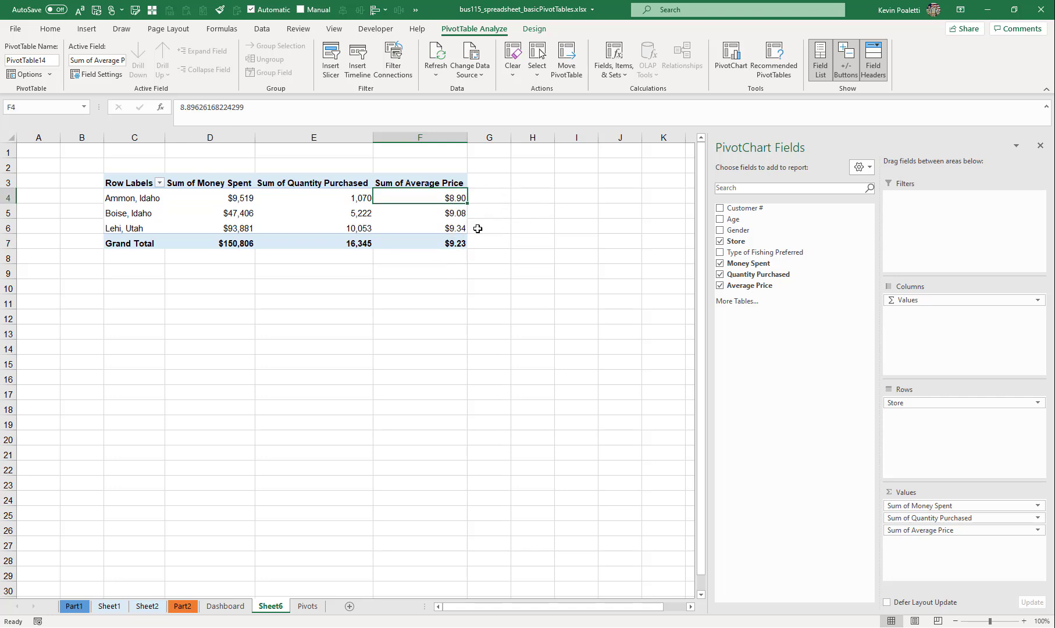
key("Down")
key("Down")
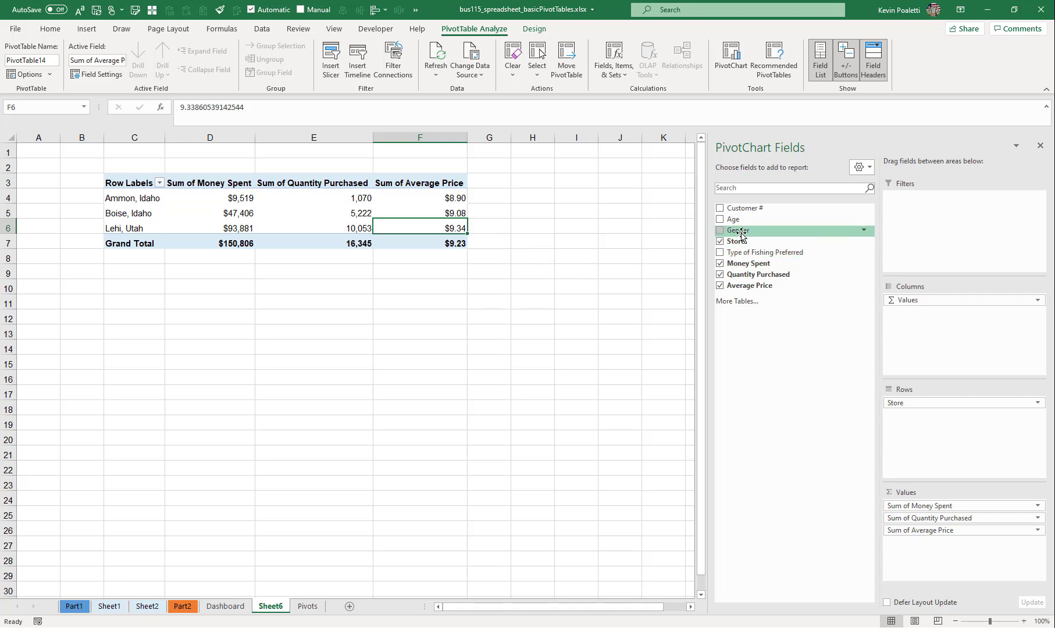
left_click_drag(742, 235, 902, 420)
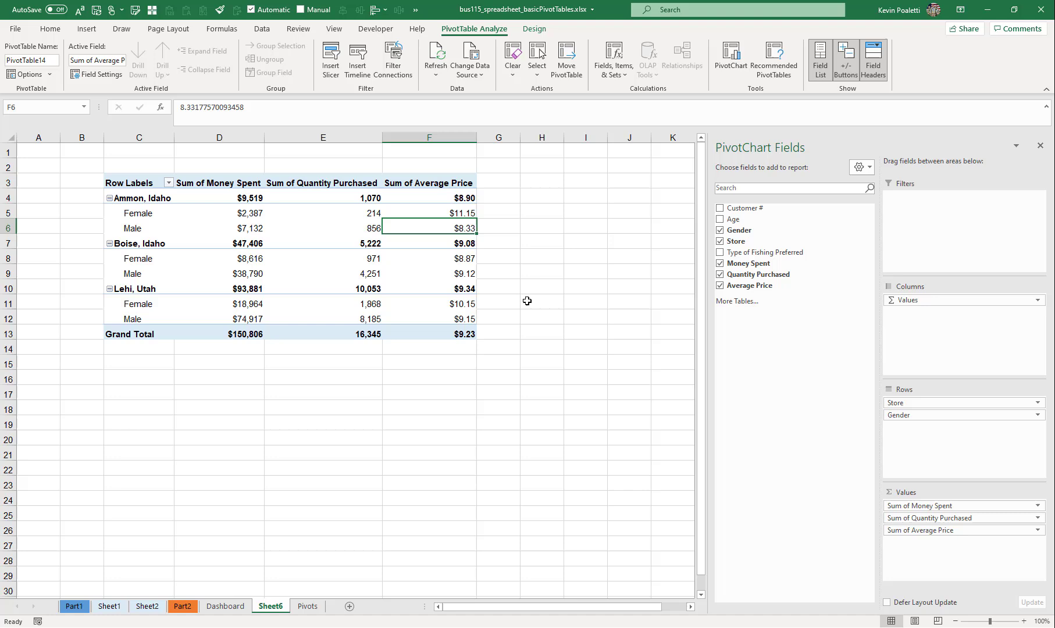
left_click(458, 213)
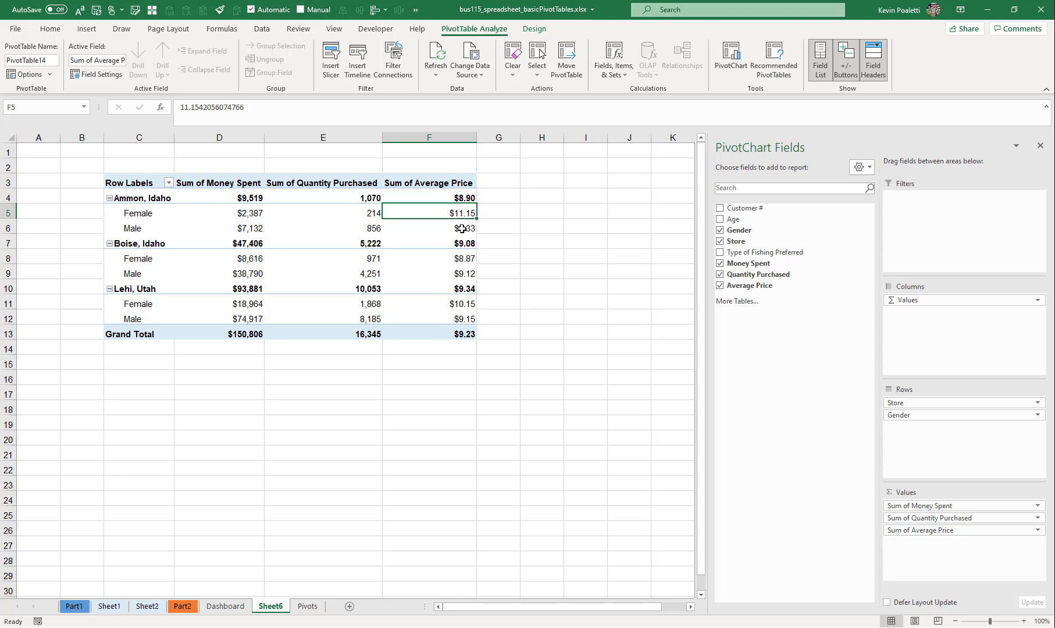
- Add Type of Fishing Preferred between Store and Gender in the PivotTable rows, and collapse the gender details under every fishing type
left_click(462, 229)
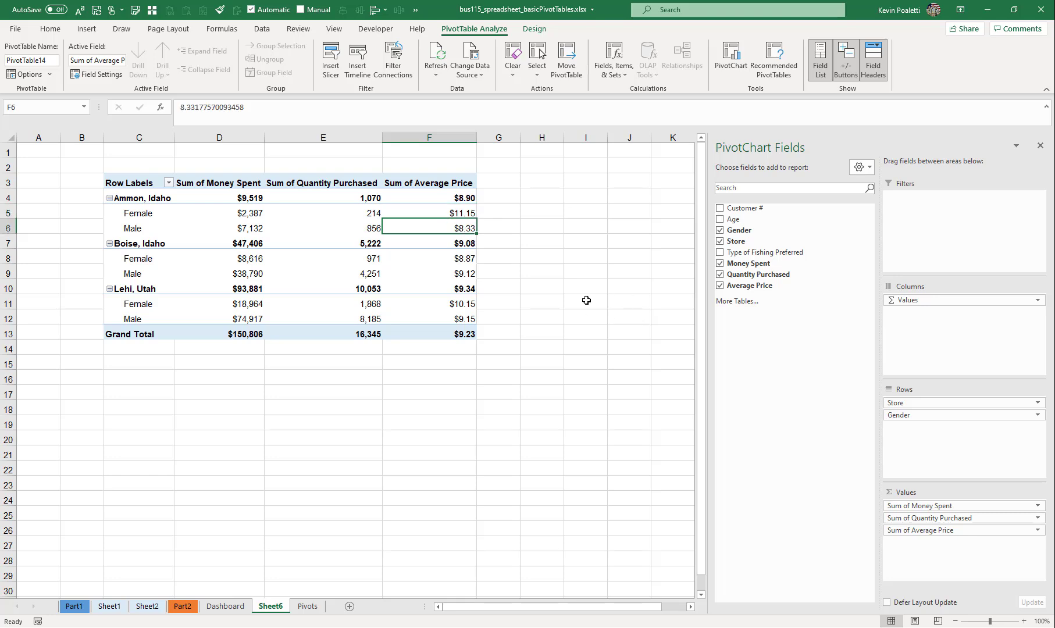
left_click_drag(767, 255, 919, 409)
left_click(150, 230)
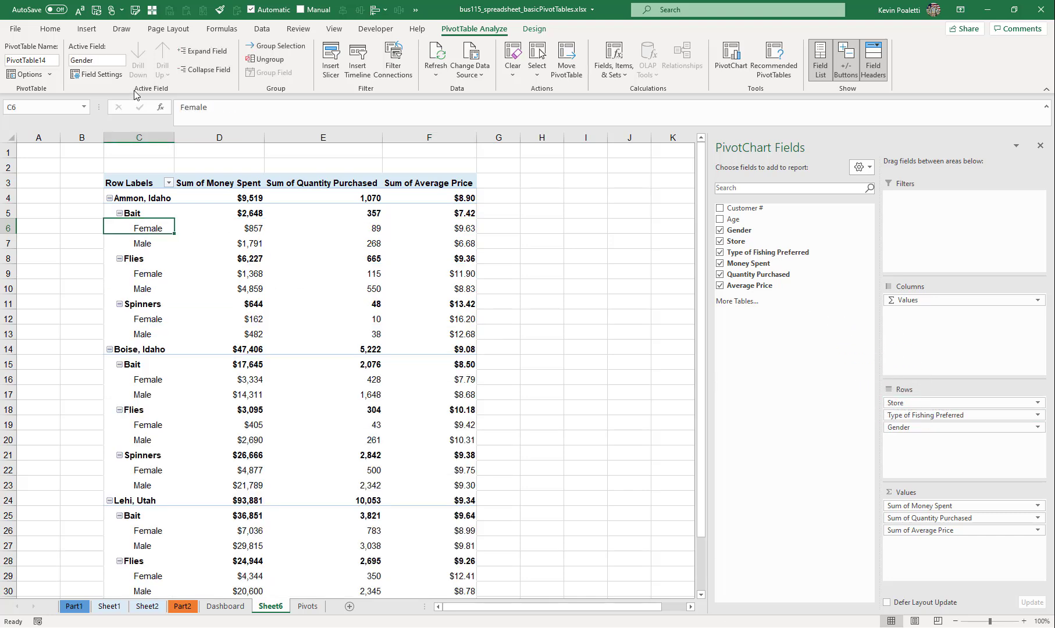
left_click(205, 71)
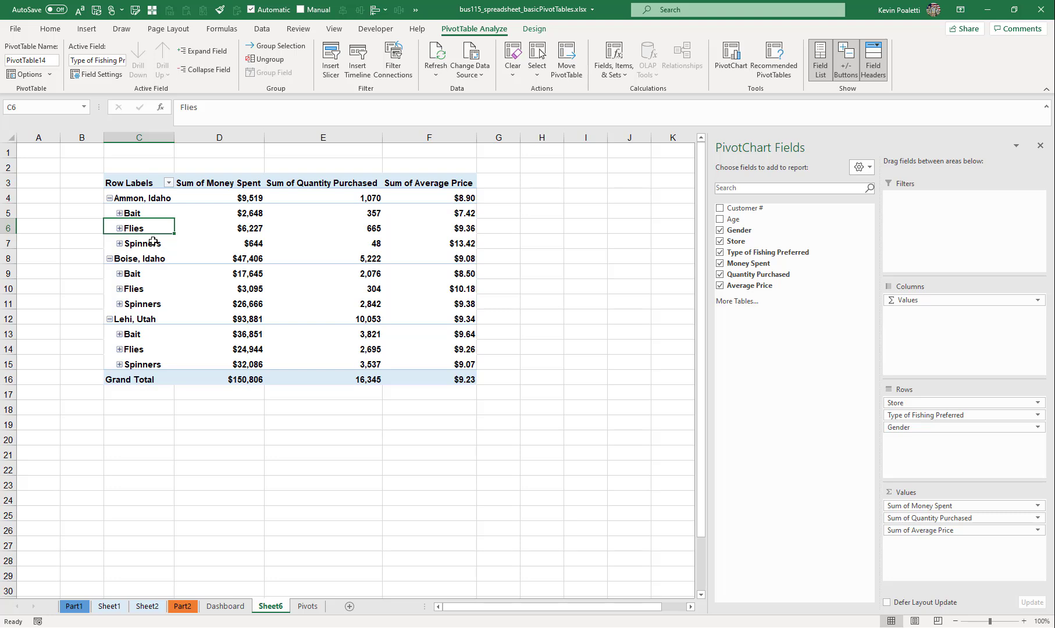
- Compare the average prices for Bait, Flies and Spinners across the Ammon, Boise and Lehi stores
left_click(469, 247)
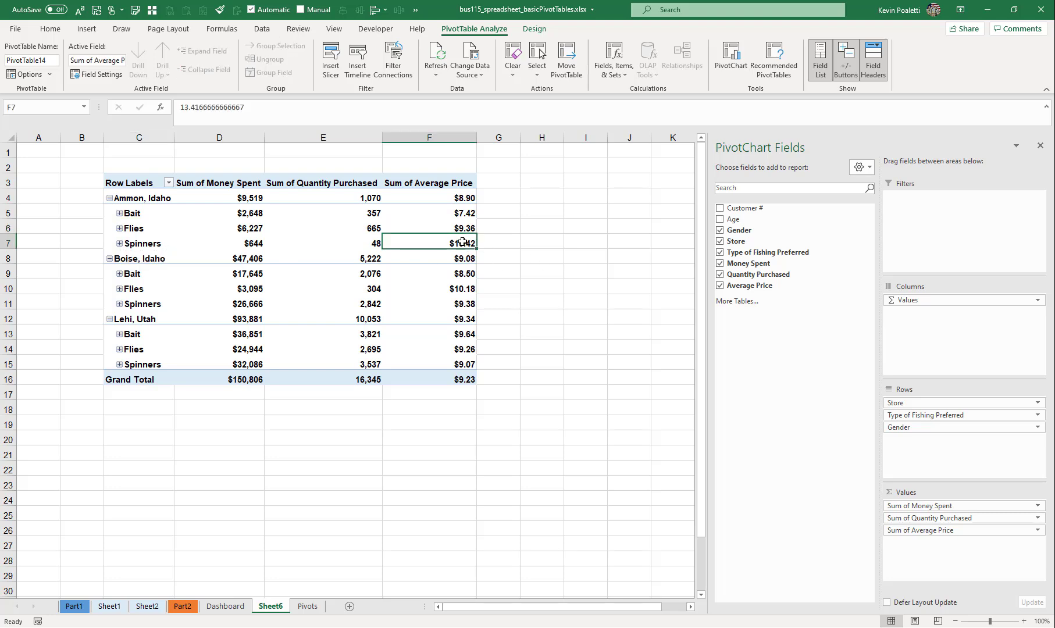
mouse_move(458, 244)
mouse_move(447, 213)
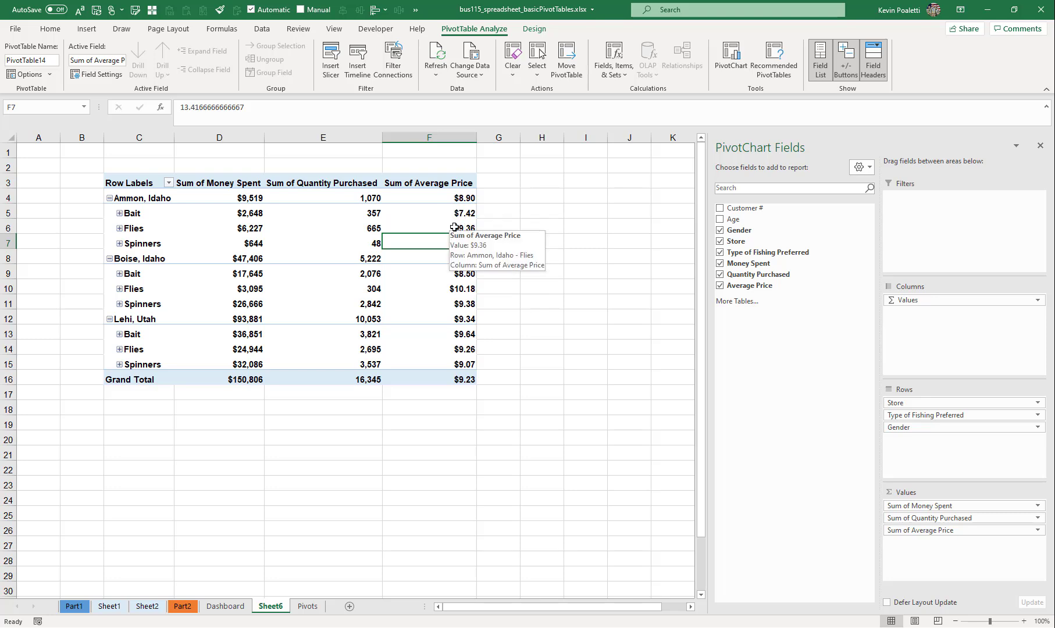
left_click(459, 289)
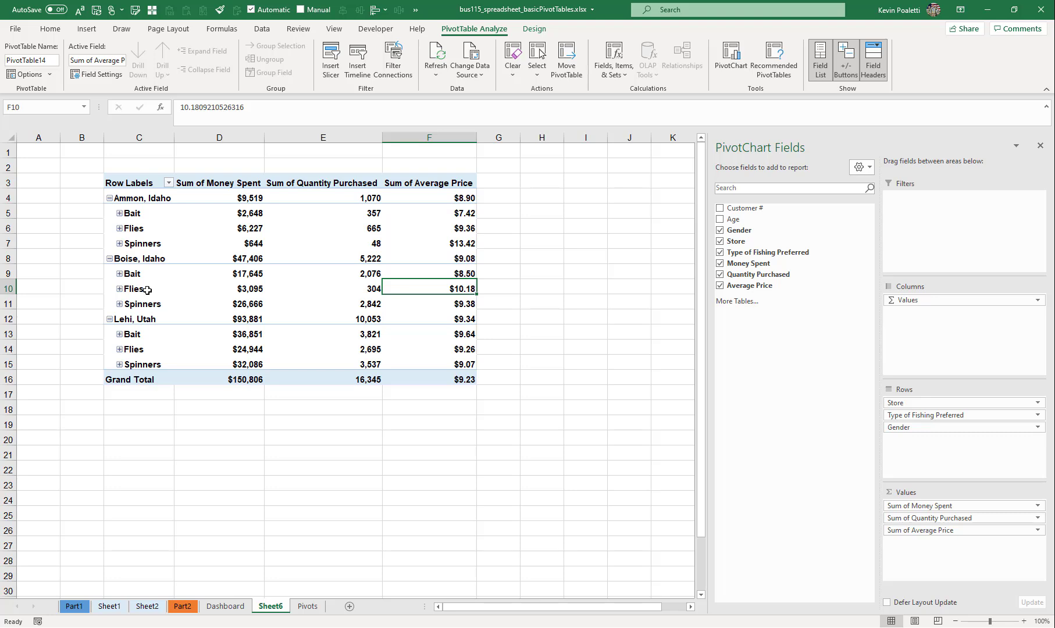
mouse_move(456, 288)
left_click_drag(459, 334, 452, 366)
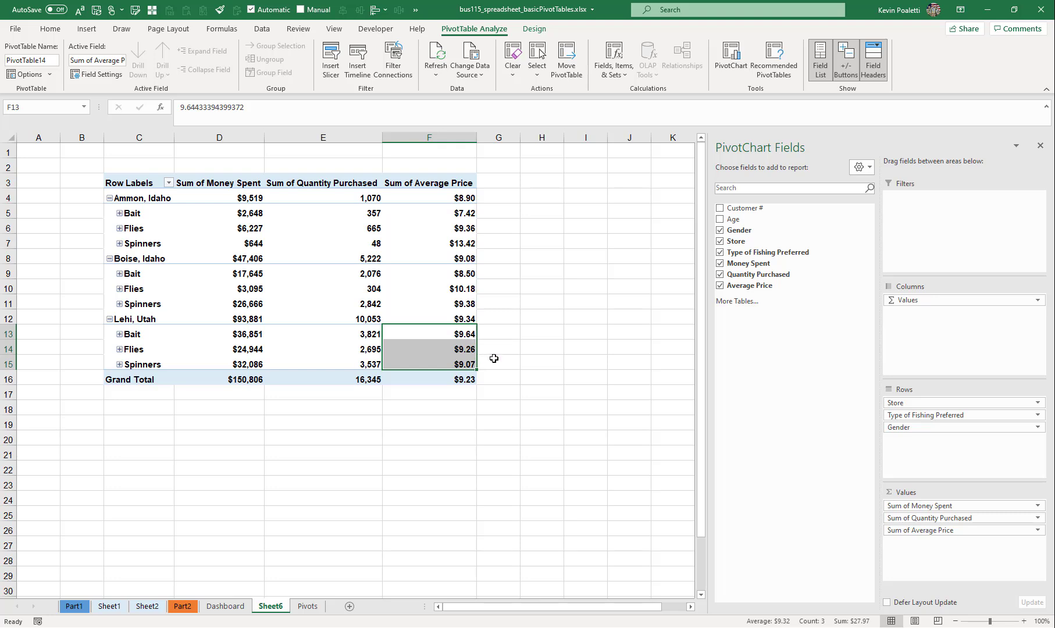
left_click(461, 336)
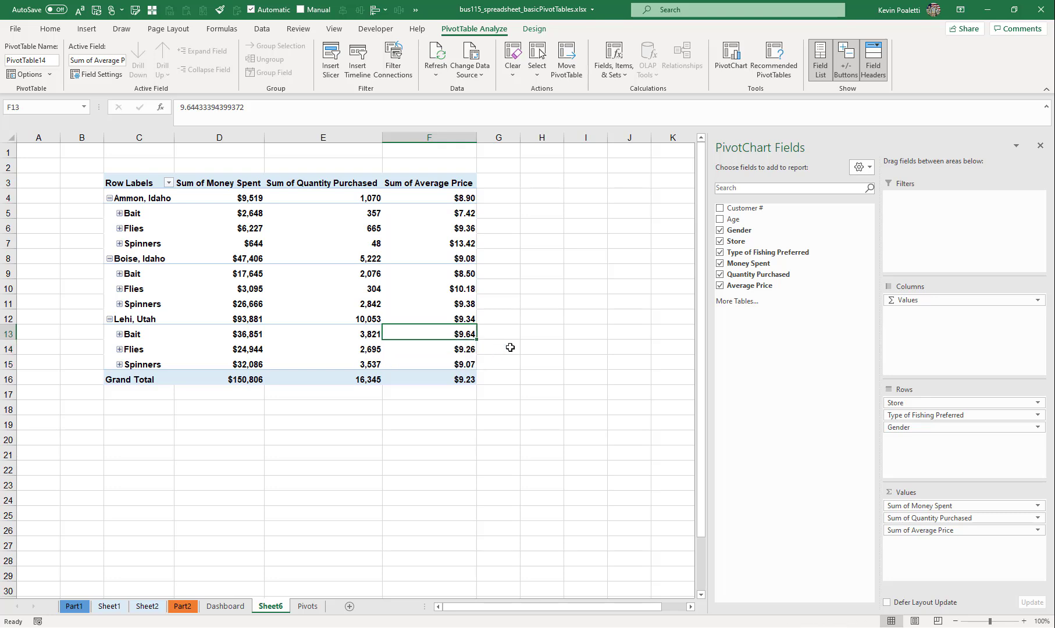
- Expand Spinners by gender and examine the female and male average prices for the Ammon, Idaho store
double_click(140, 244)
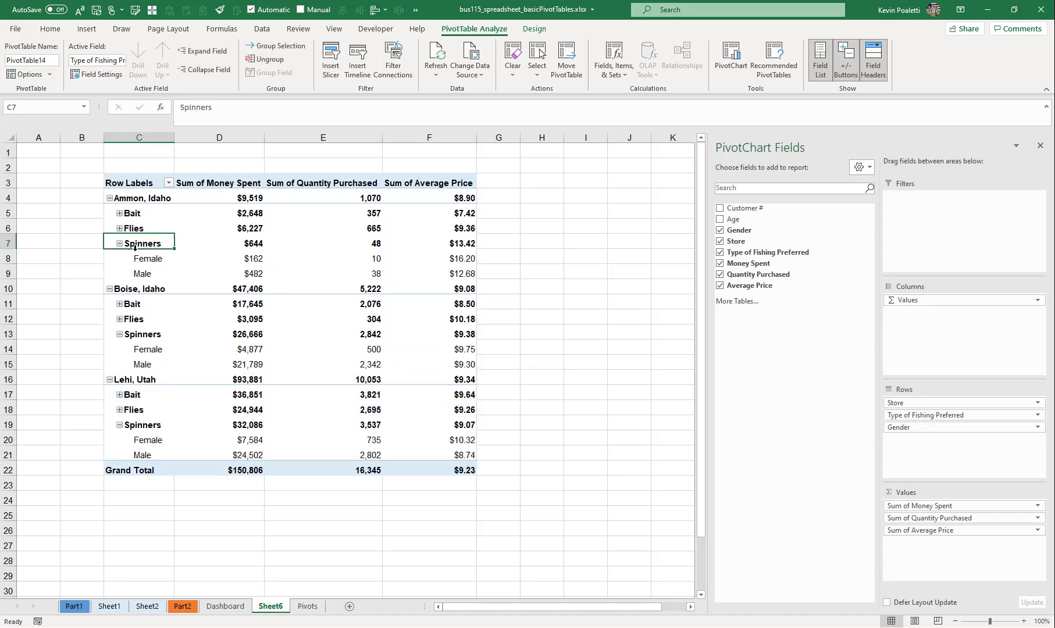
left_click_drag(150, 259, 426, 264)
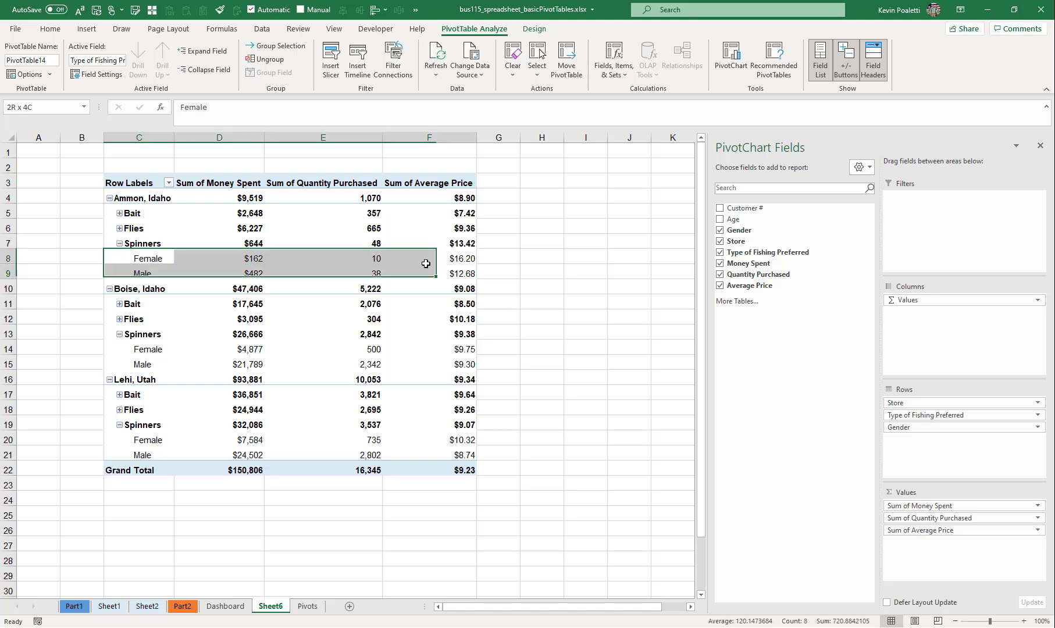
left_click(463, 258)
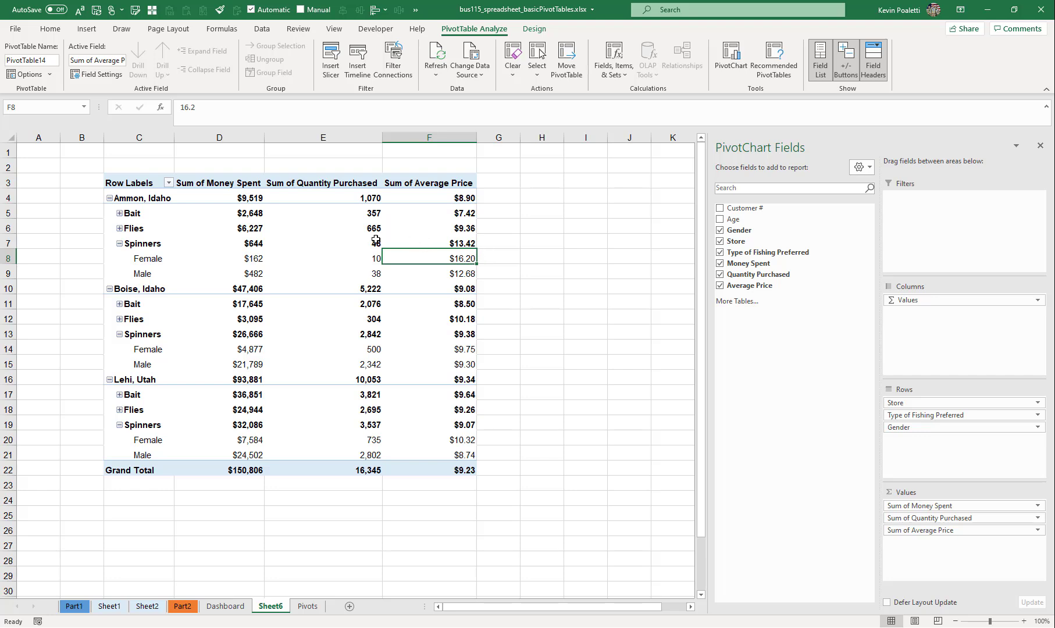
- Open the Insert Calculated Field dialog to review its name, formula and field list, and close it without adding a field
left_click(617, 71)
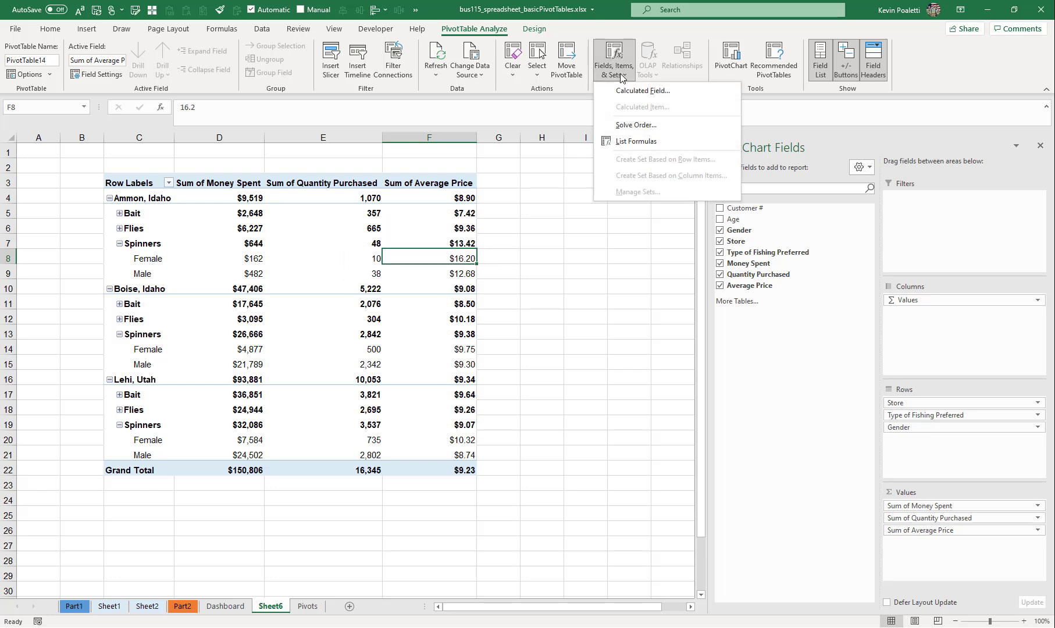
left_click(626, 88)
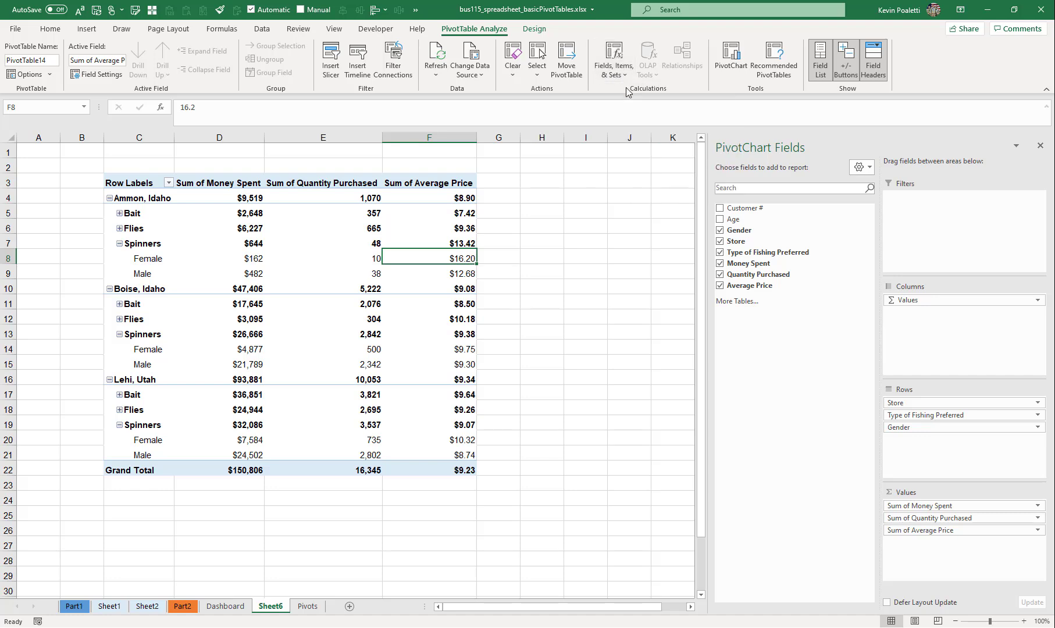
left_click_drag(512, 208, 378, 201)
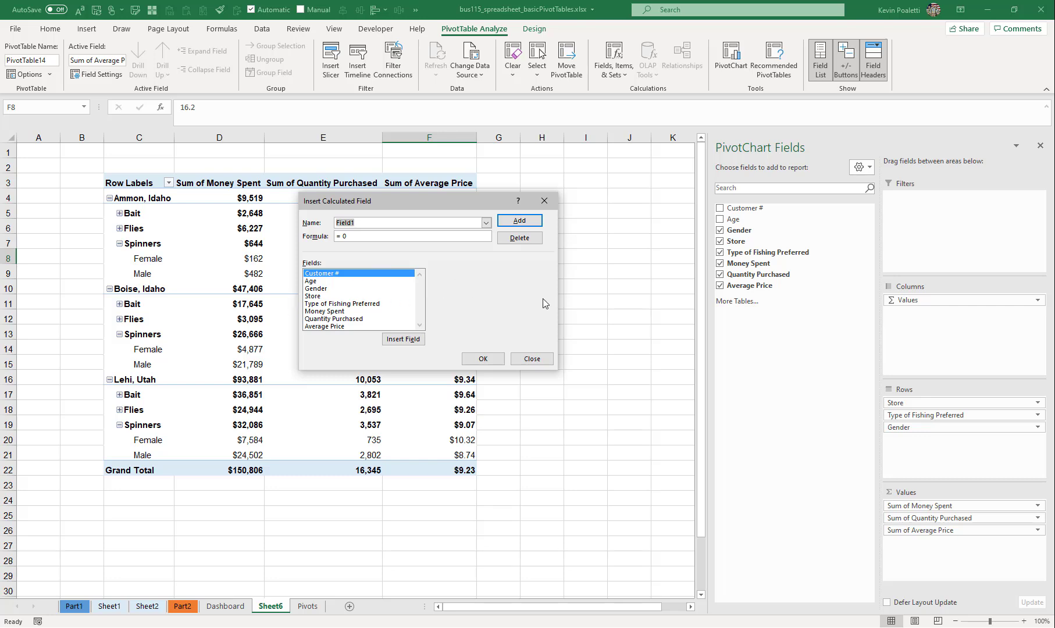
left_click(525, 359)
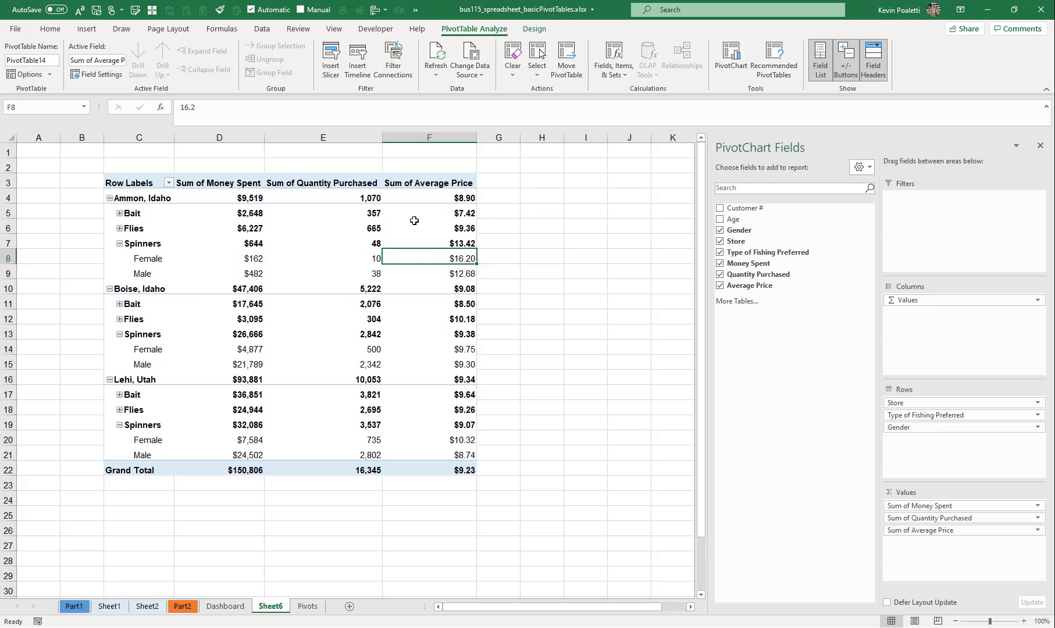
- Examine the Bait row of Ammon, Idaho, comparing its money spent with its quantity purchased
left_click_drag(157, 212, 490, 206)
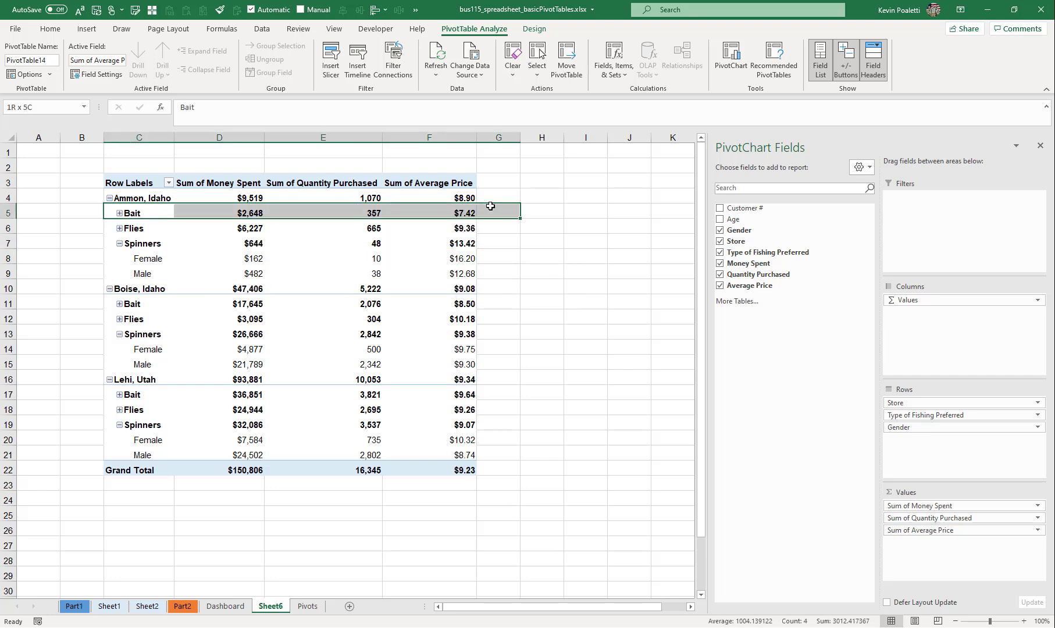
left_click_drag(247, 210, 368, 209)
left_click(236, 215)
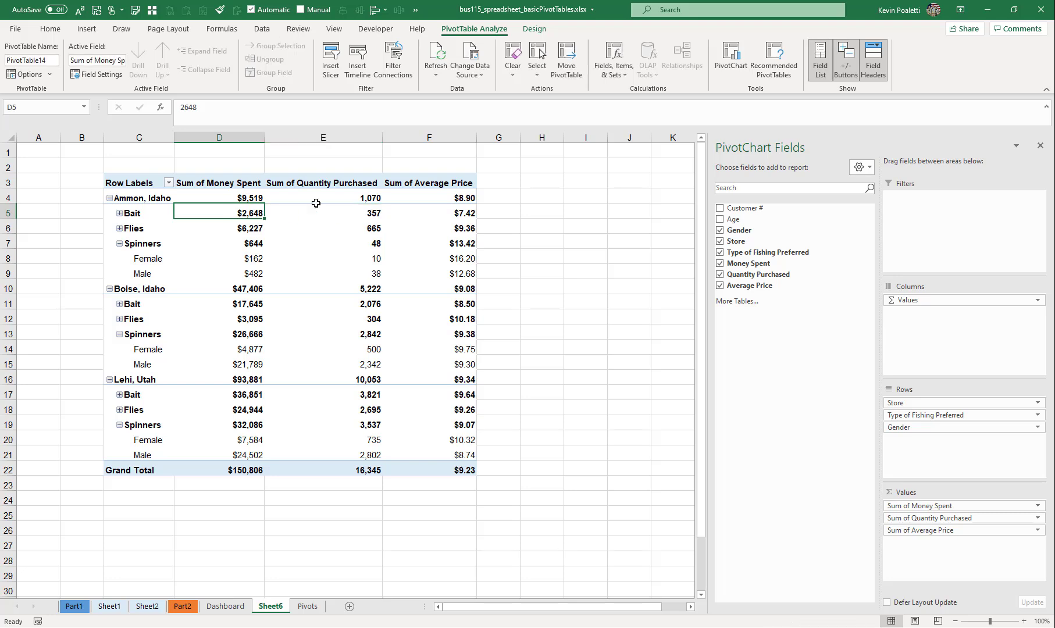
left_click(370, 213)
- List the PivotTable's formulas on a new sheet and review the Average Price field's solve order and formula
left_click(621, 76)
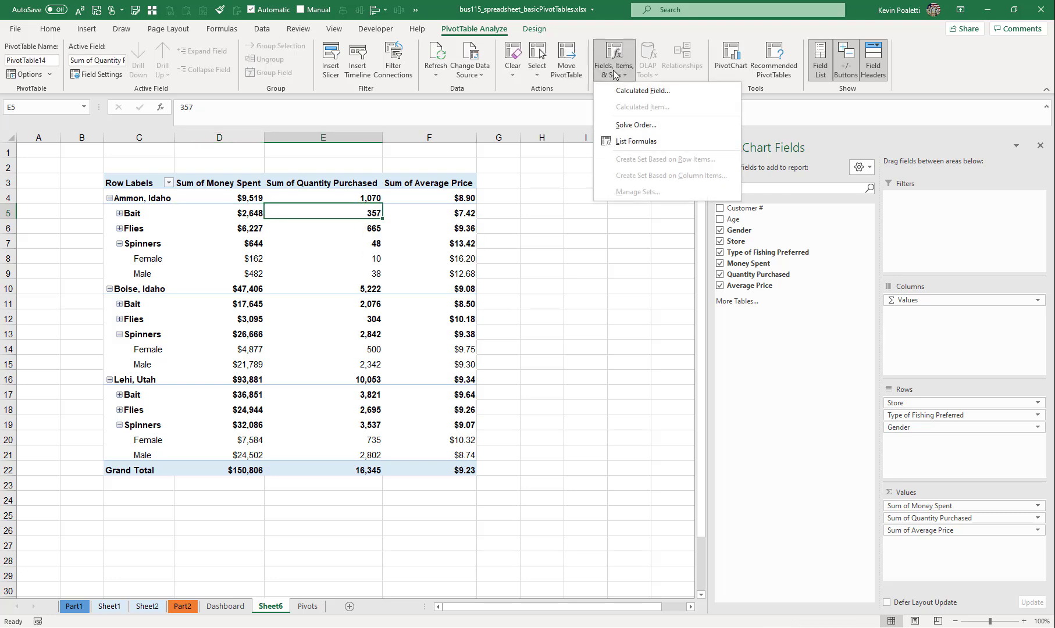
left_click(632, 142)
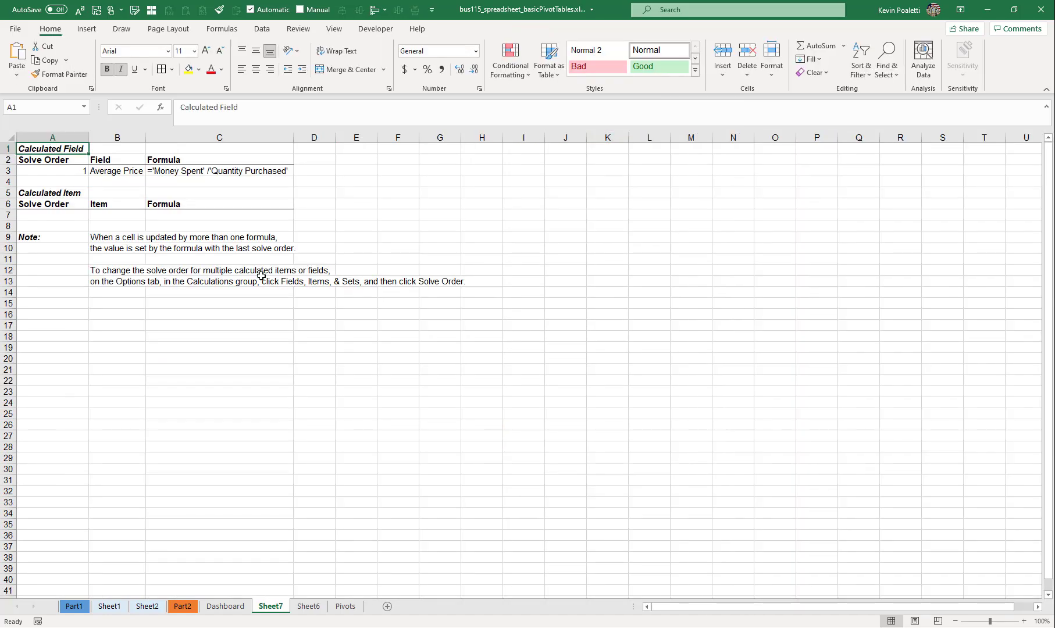
left_click_drag(82, 171, 181, 170)
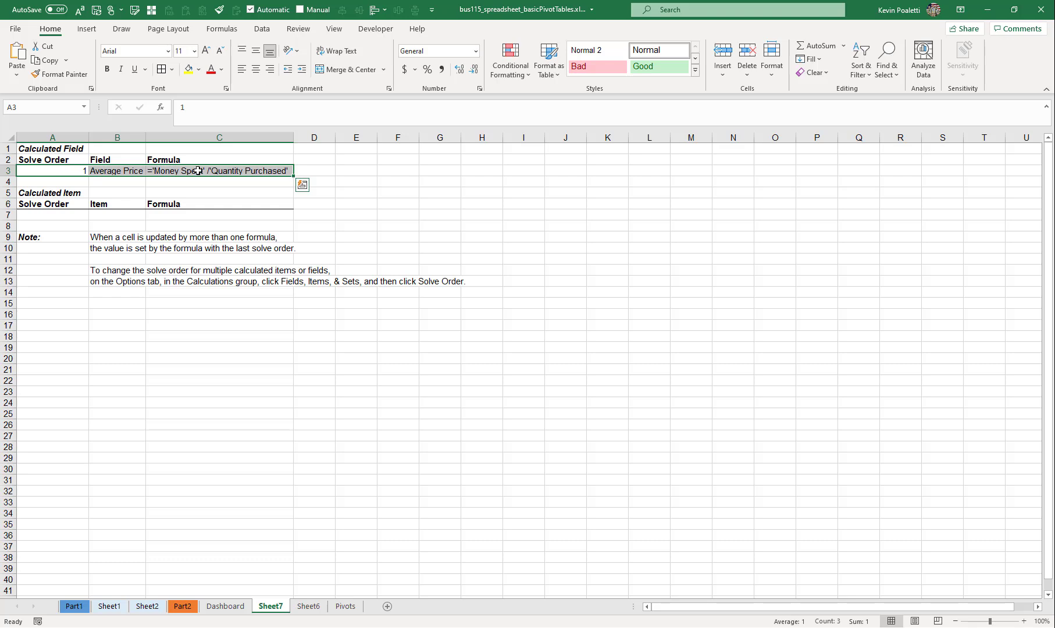
left_click(66, 215)
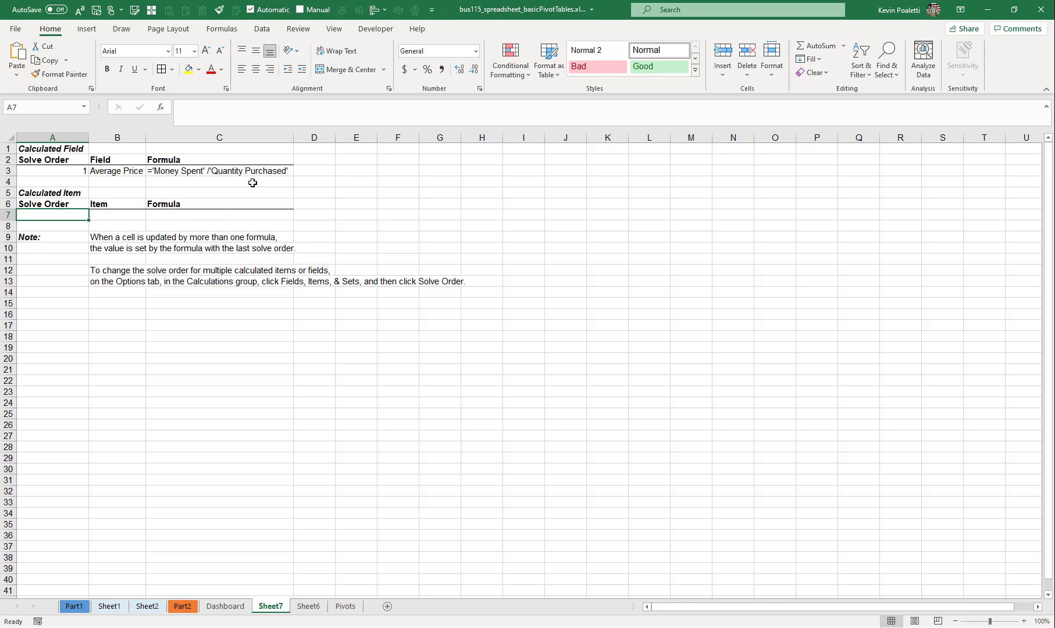
left_click(82, 181)
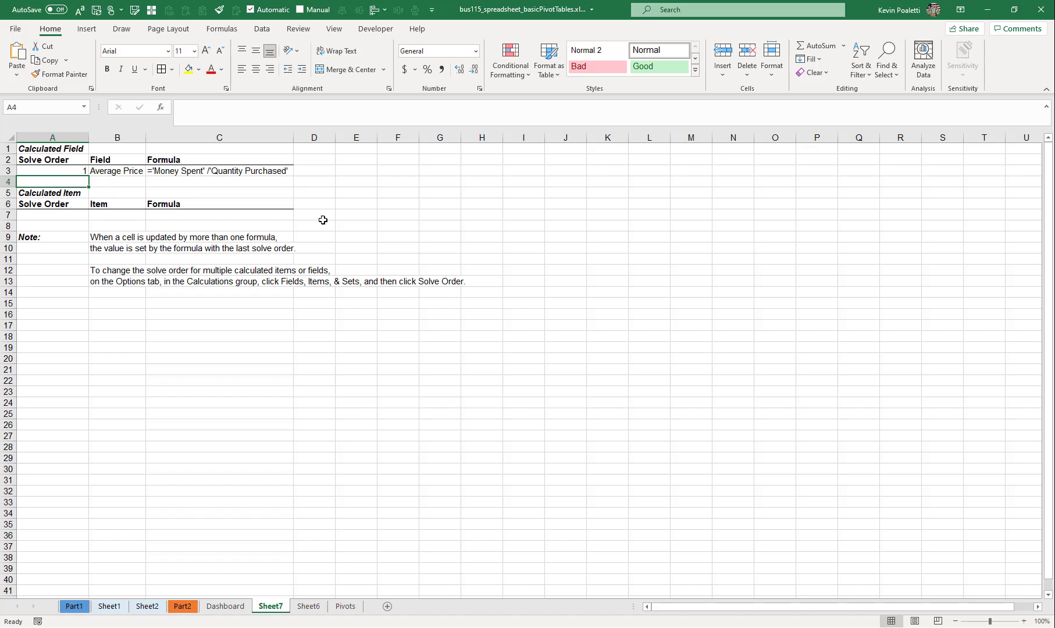
- View the Dashboard charts and return to the average price PivotTable on Sheet6
left_click(226, 607)
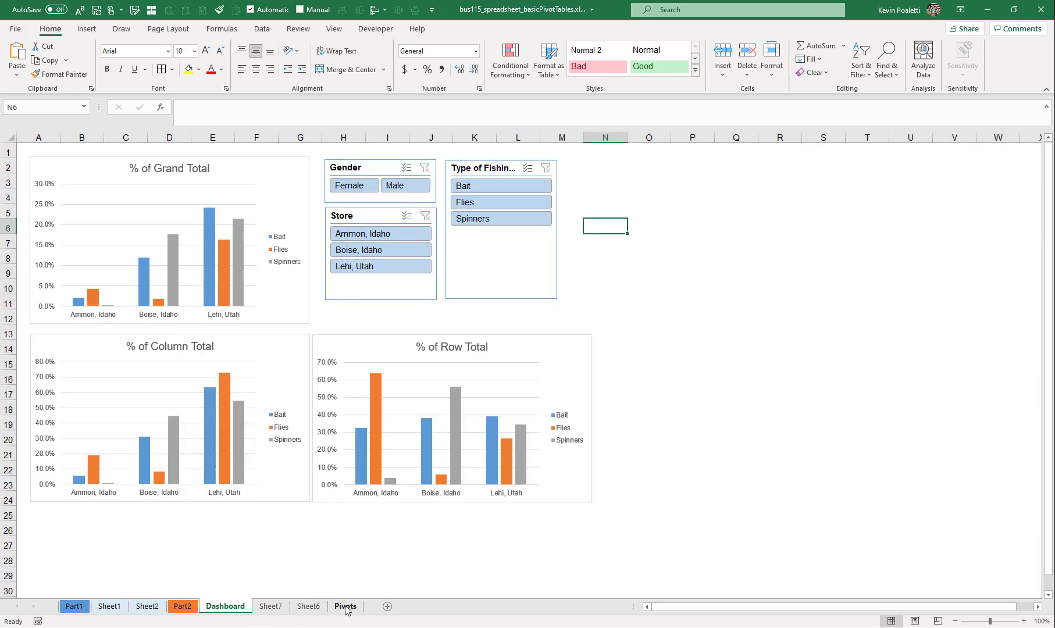
left_click(346, 606)
left_click(308, 606)
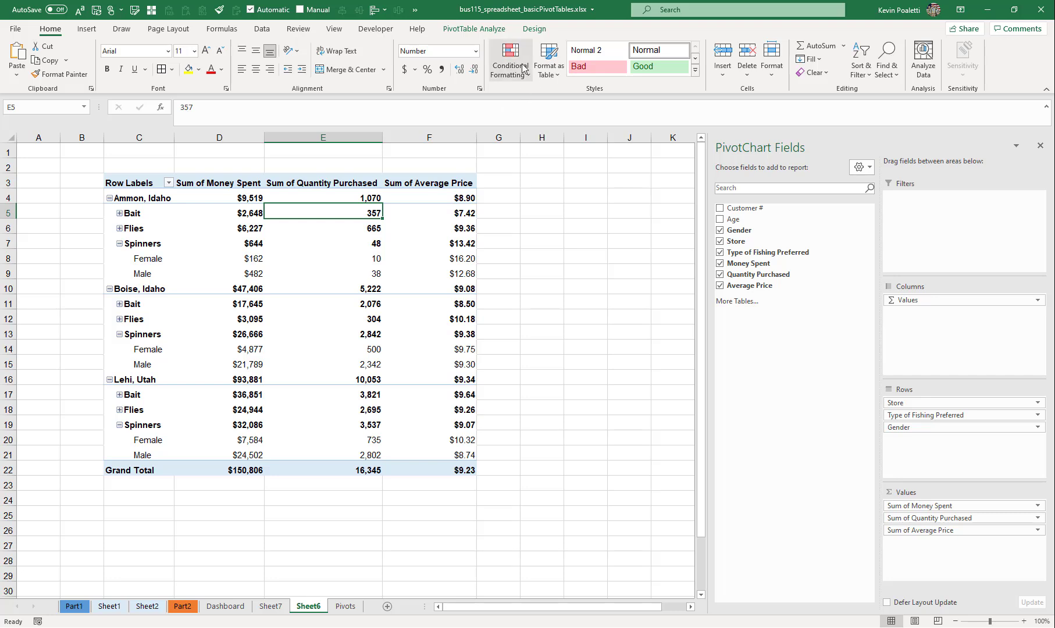
left_click(474, 29)
left_click(600, 64)
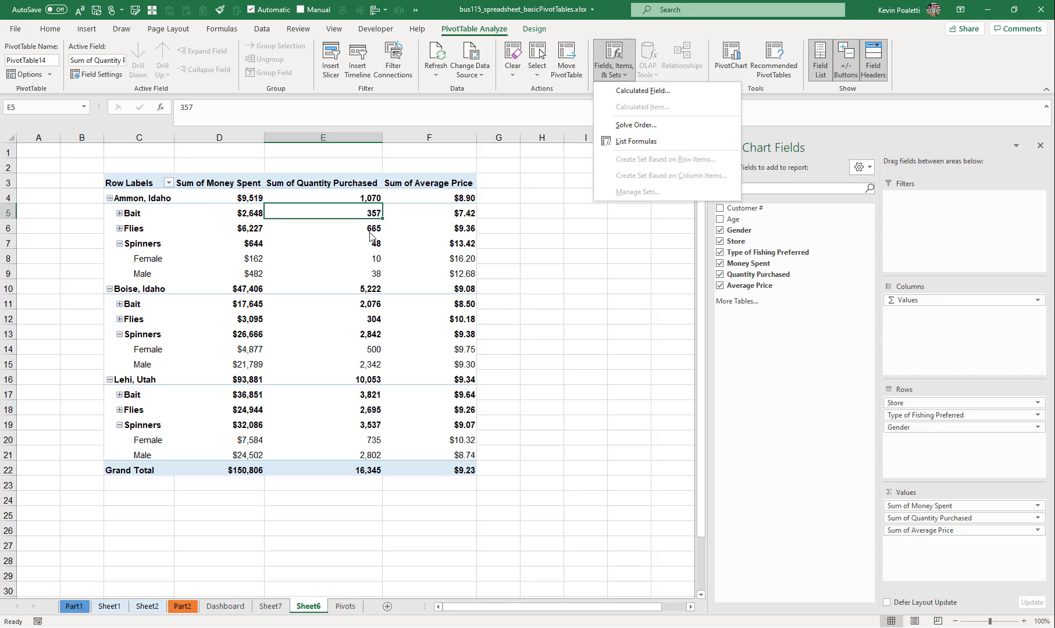
left_click(354, 216)
left_click(208, 183)
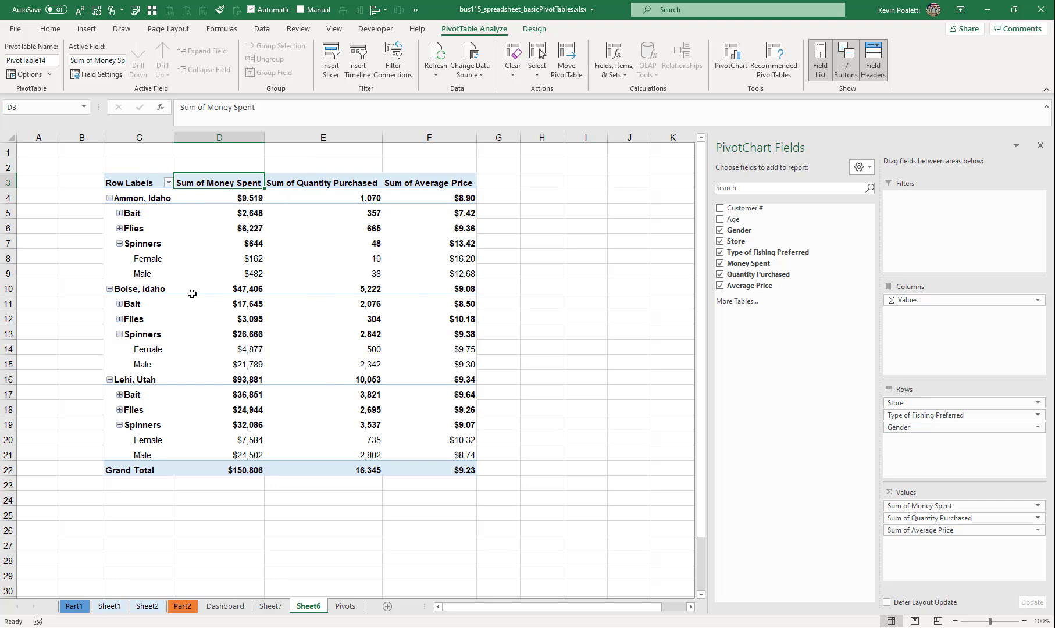
- Collapse the Spinners gender details and all fishing types so the PivotTable shows only the store rows and the grand total
left_click(120, 244)
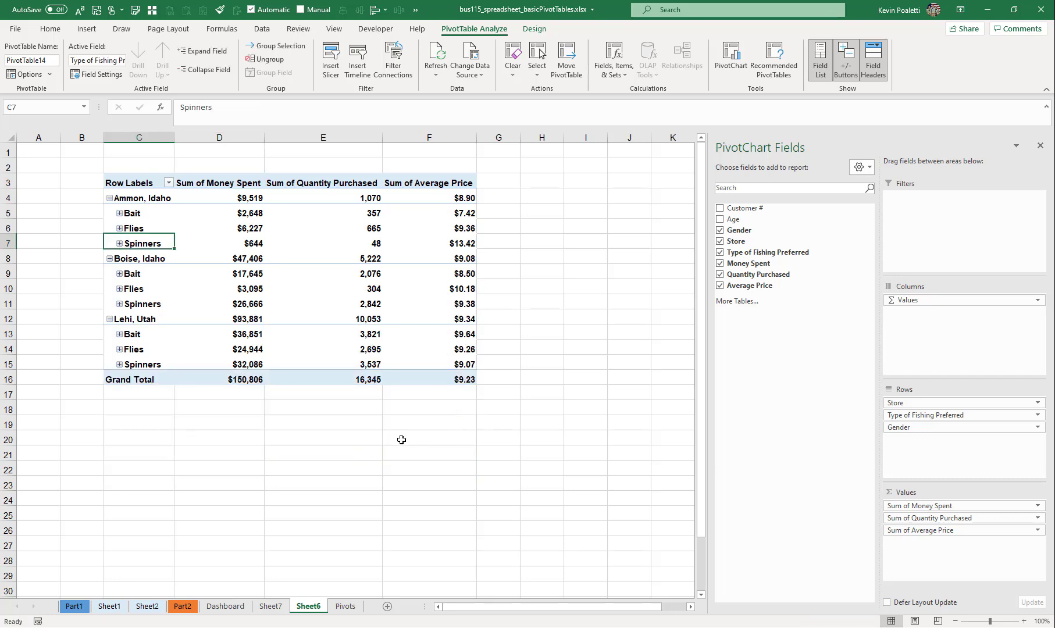
left_click(198, 70)
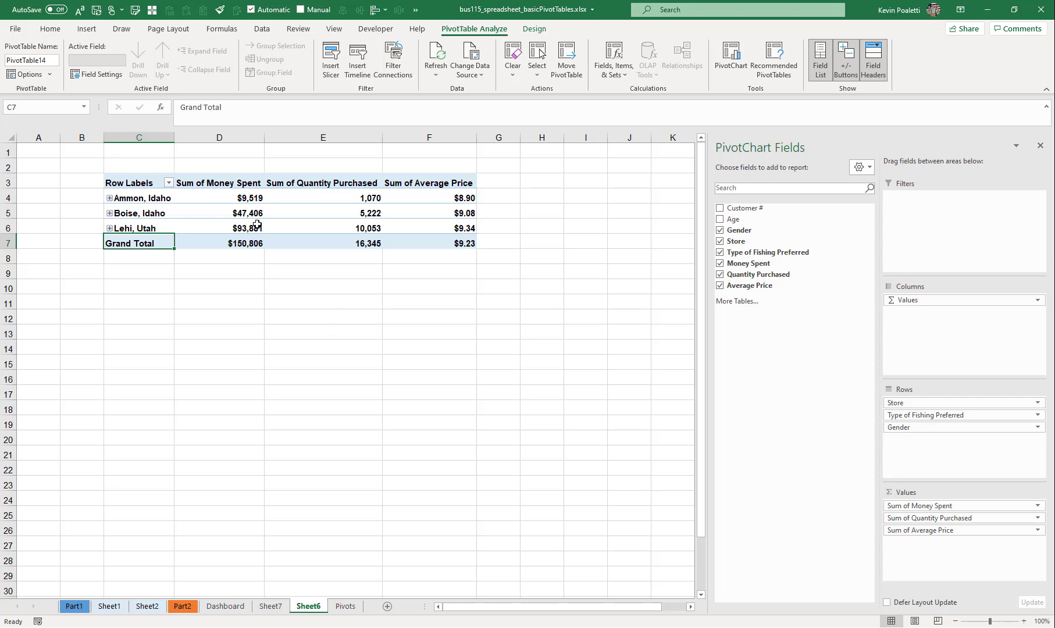
mouse_move(177, 213)
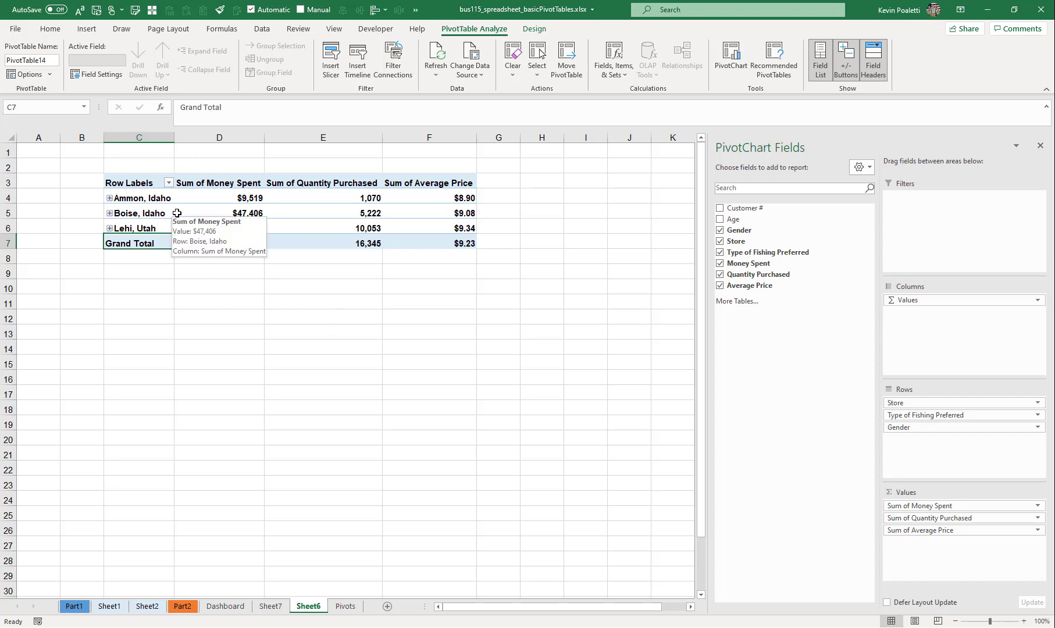